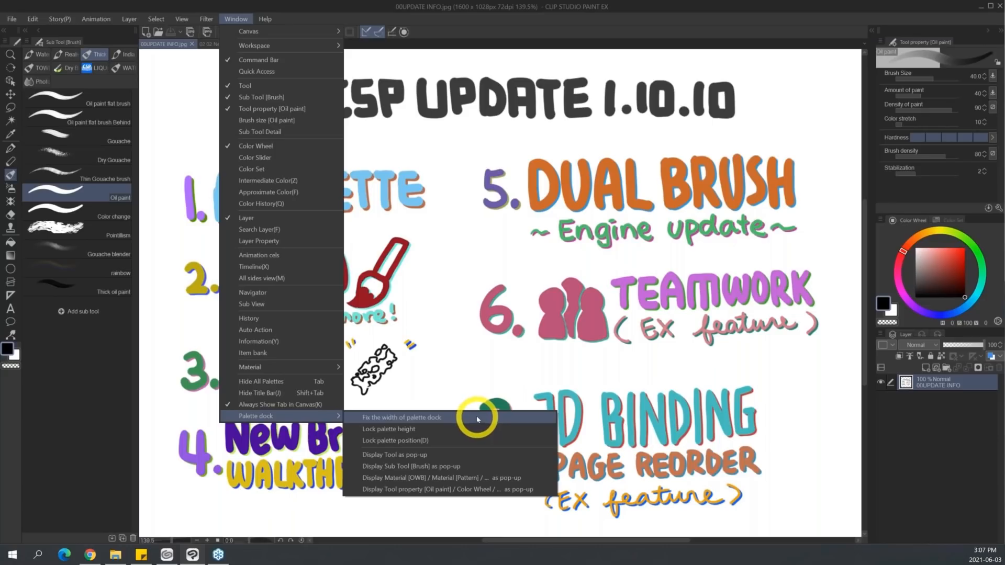
Slightly widen the dock holding the Tool property, Color Wheel and Layer palettes and fix the width of the palette dock.
click(865, 269)
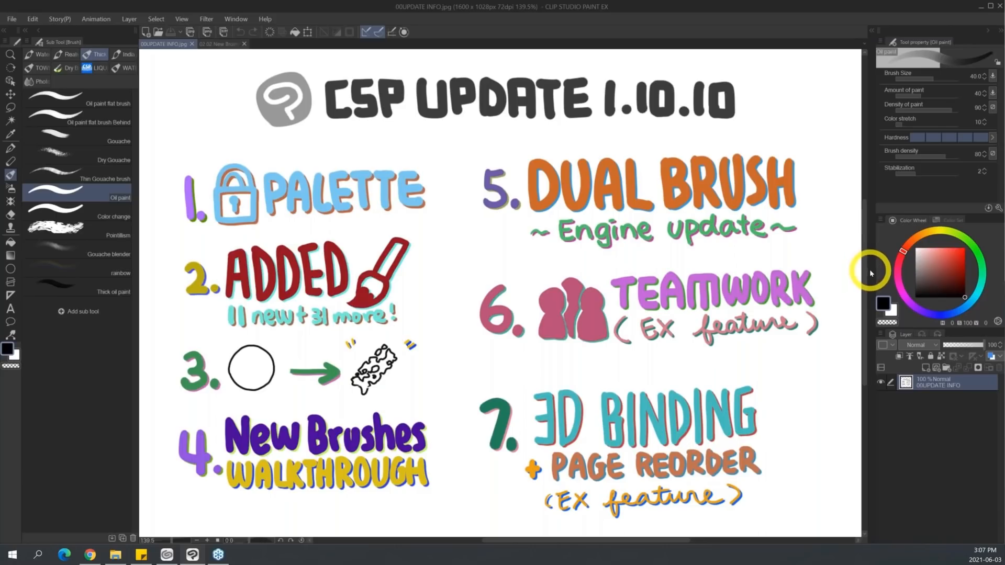
mouse_move(859, 270)
mouse_down()
mouse_move(832, 269)
mouse_move(846, 269)
mouse_up()
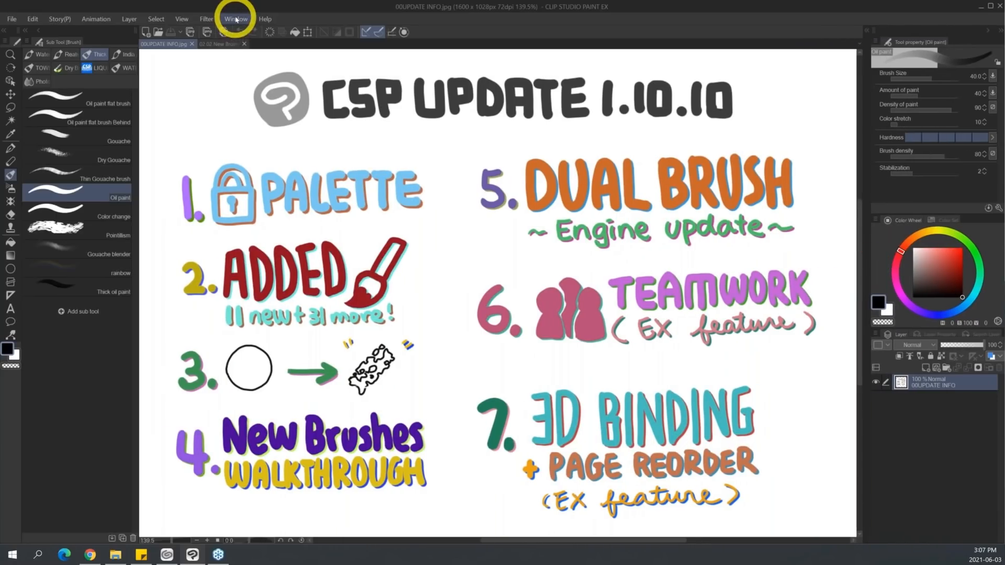
click(236, 19)
mouse_move(325, 417)
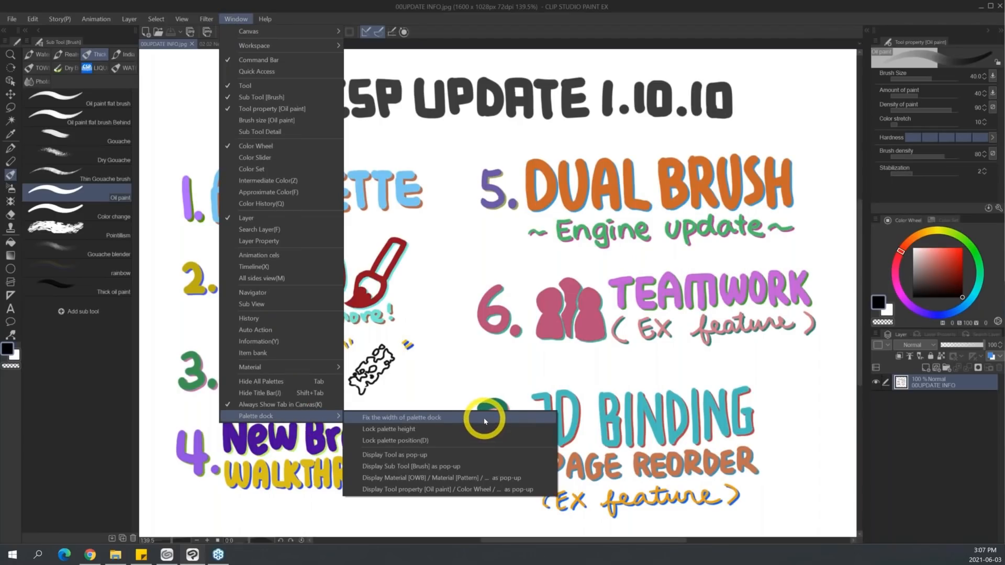
click(485, 419)
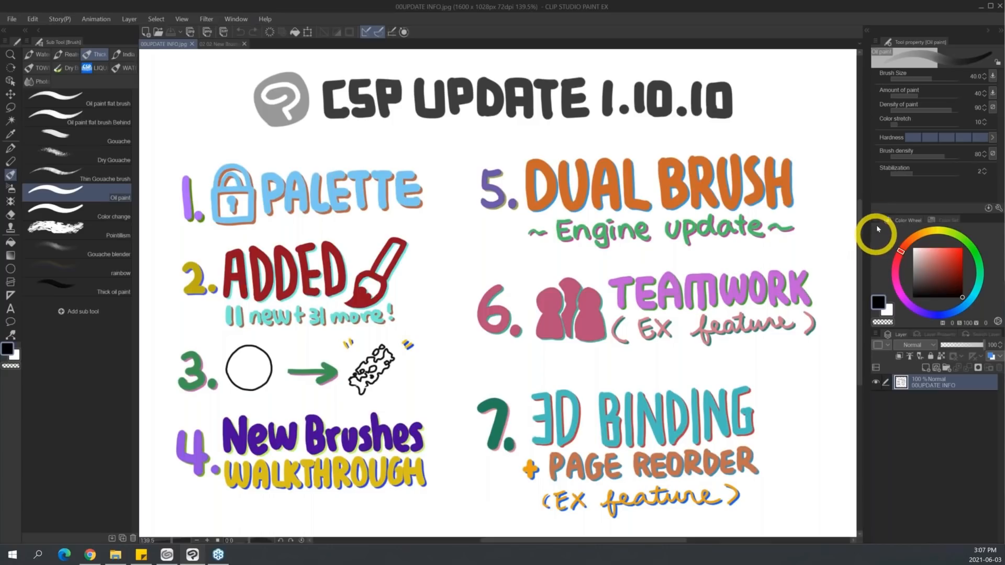
Lock the palette height and try to resize the boundary between the Tool property and Color Wheel palettes.
click(236, 19)
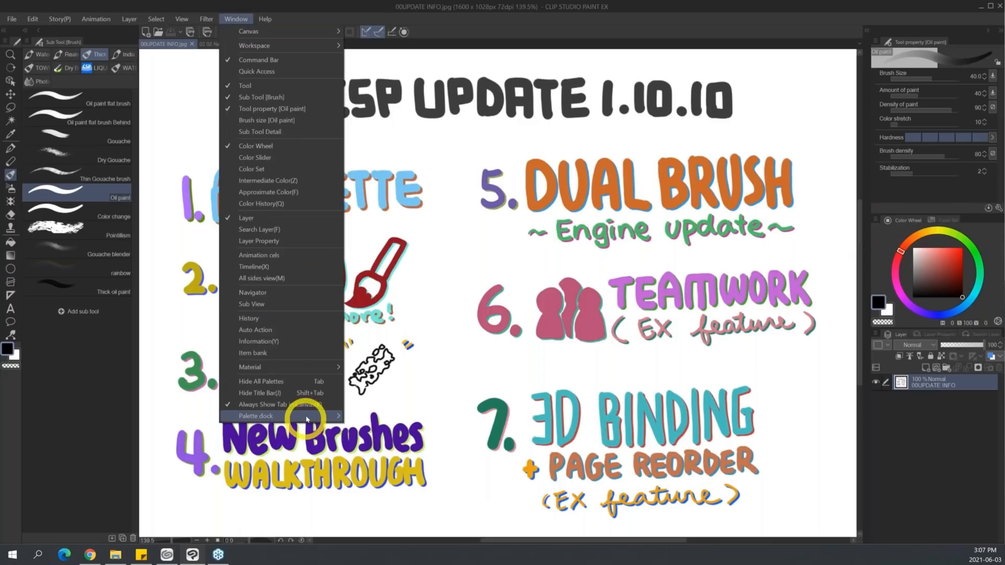
mouse_move(308, 417)
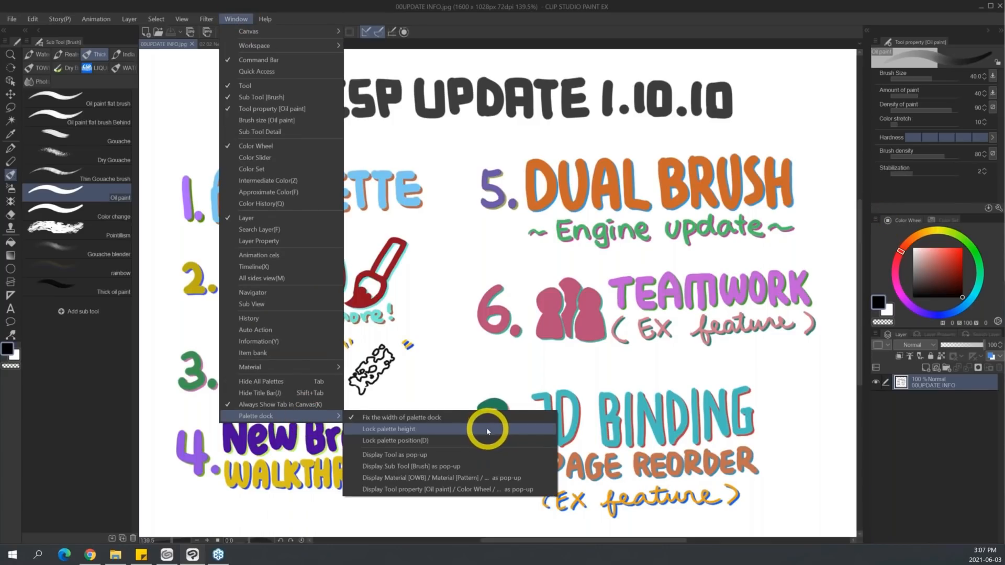
click(487, 430)
mouse_move(962, 215)
mouse_down()
mouse_move(977, 205)
mouse_move(960, 218)
mouse_move(977, 220)
mouse_up()
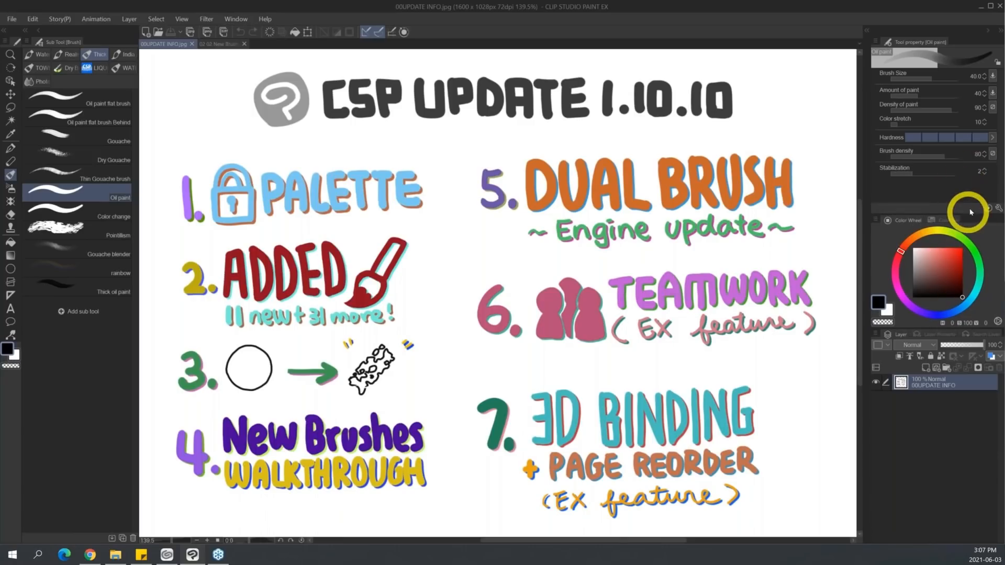
Lock the palette position and check which palette dock locks are enabled.
click(237, 19)
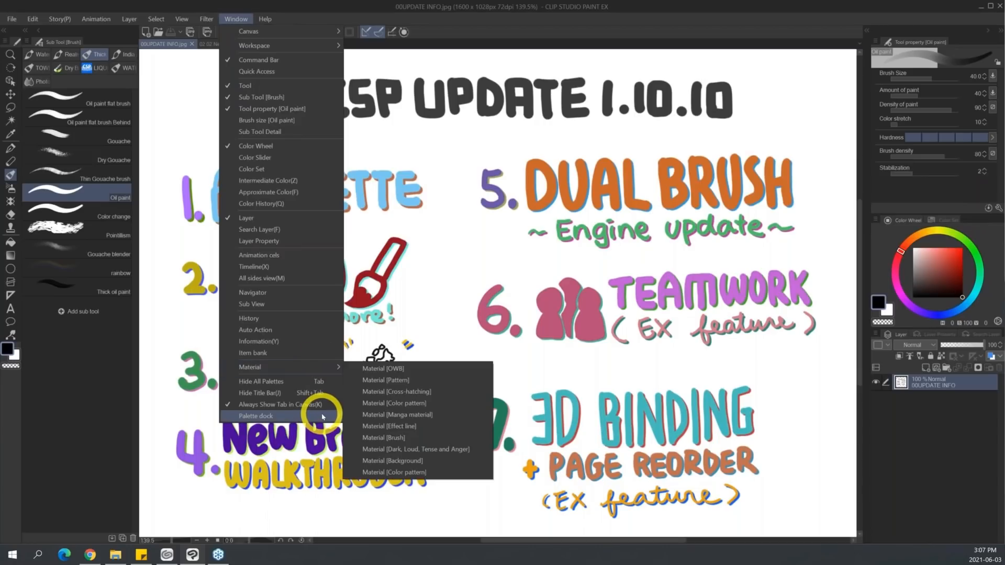
mouse_move(323, 417)
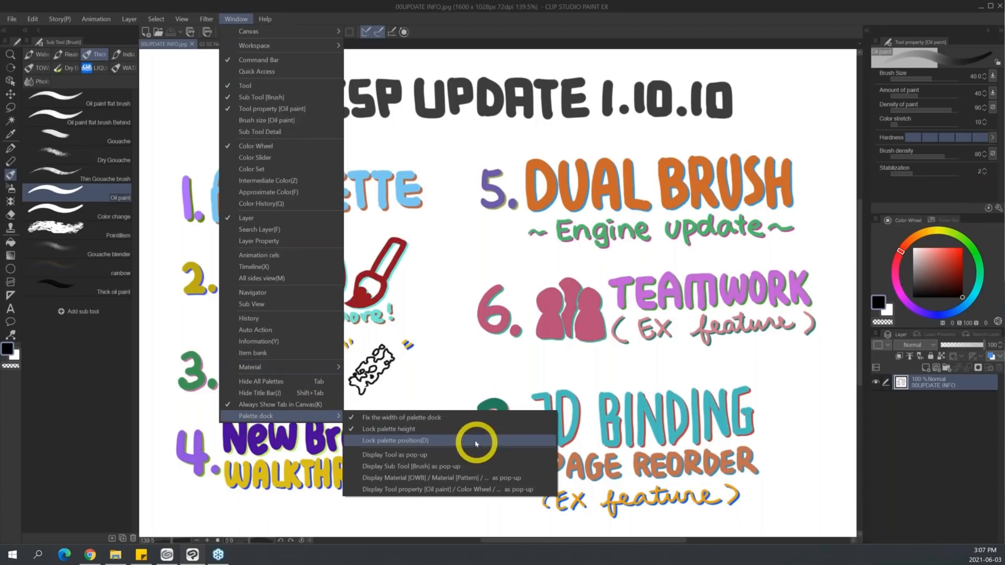
click(438, 442)
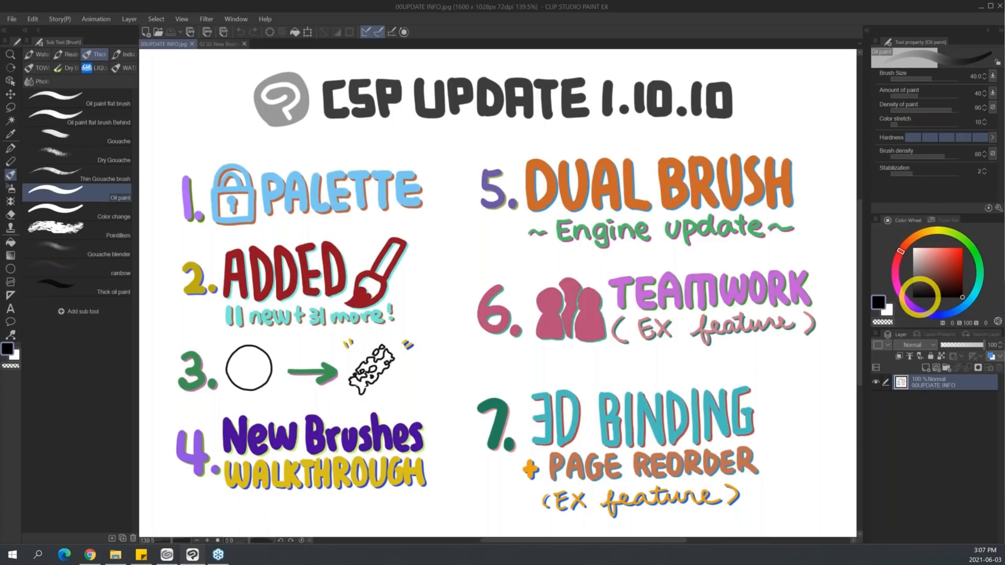
click(236, 19)
mouse_move(337, 415)
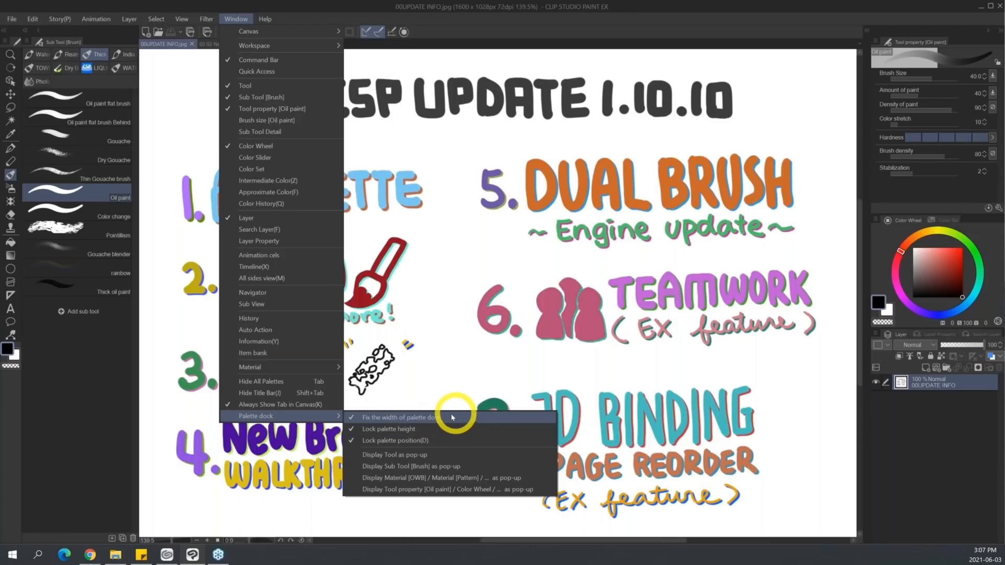
click(612, 22)
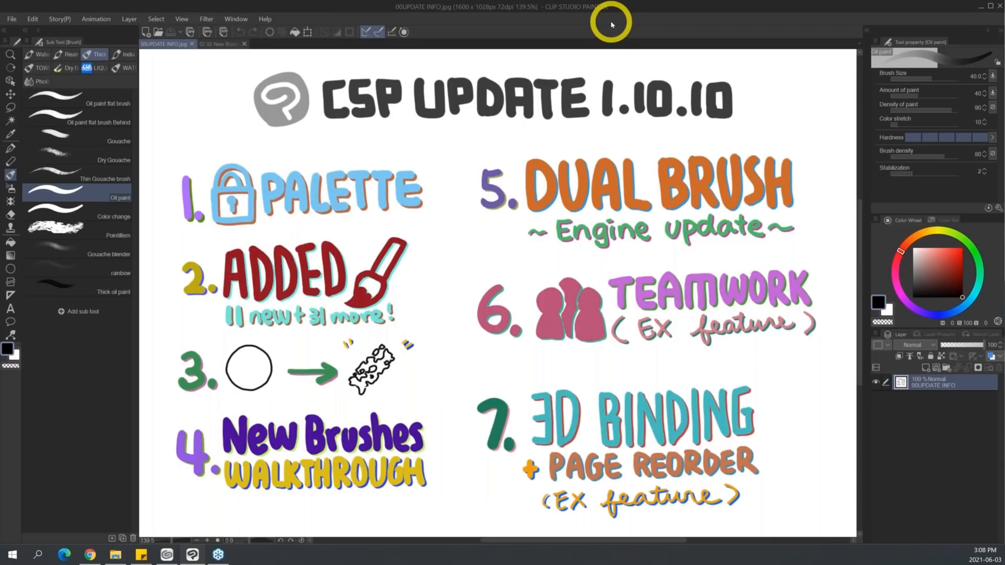
Turn off the fixed palette dock width, the palette height lock and the palette position lock.
click(236, 18)
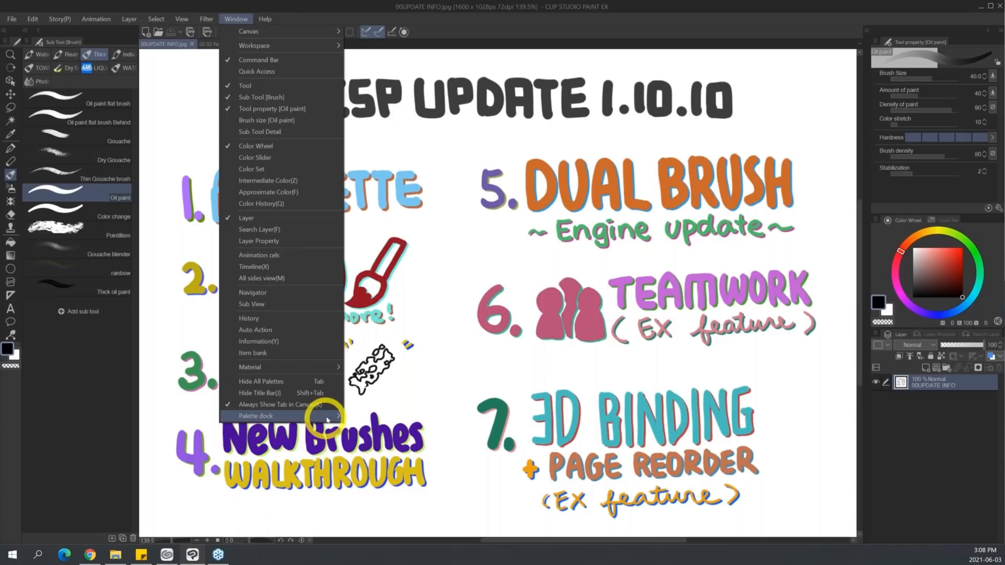
click(449, 417)
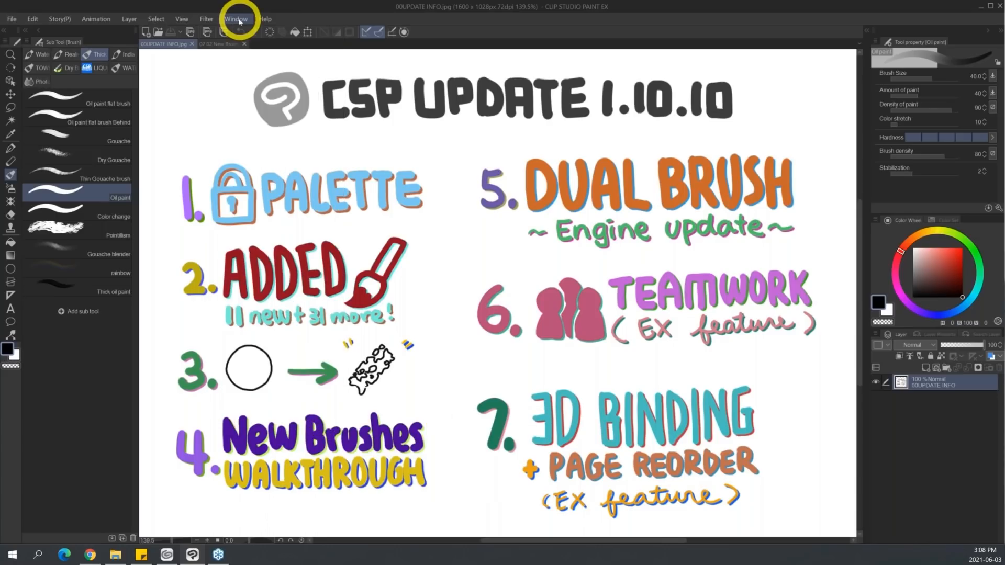
click(239, 20)
click(440, 428)
click(238, 19)
click(441, 443)
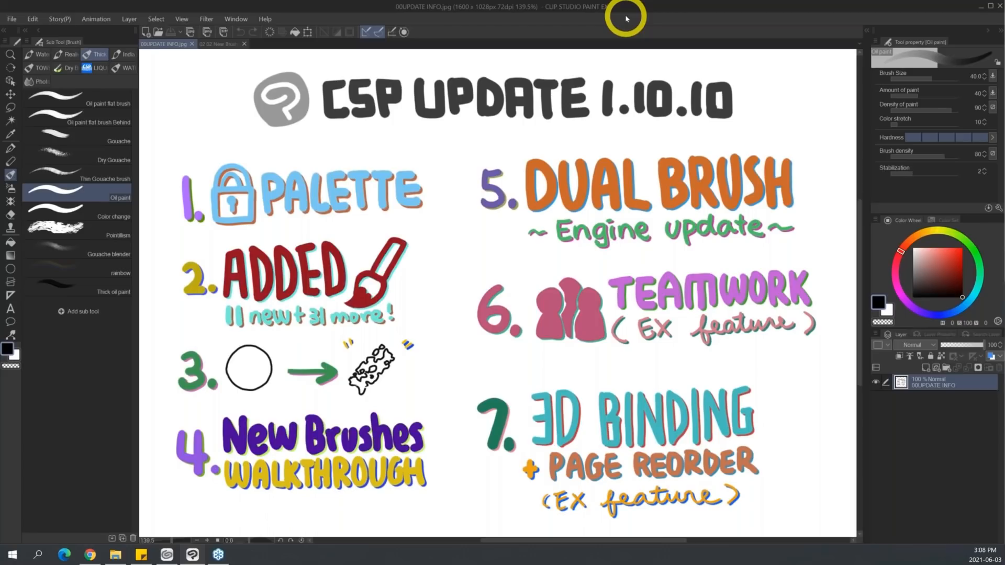
Switch to the 02 02 New Brushes image and select the Pencil brush in the Pencil group.
click(225, 44)
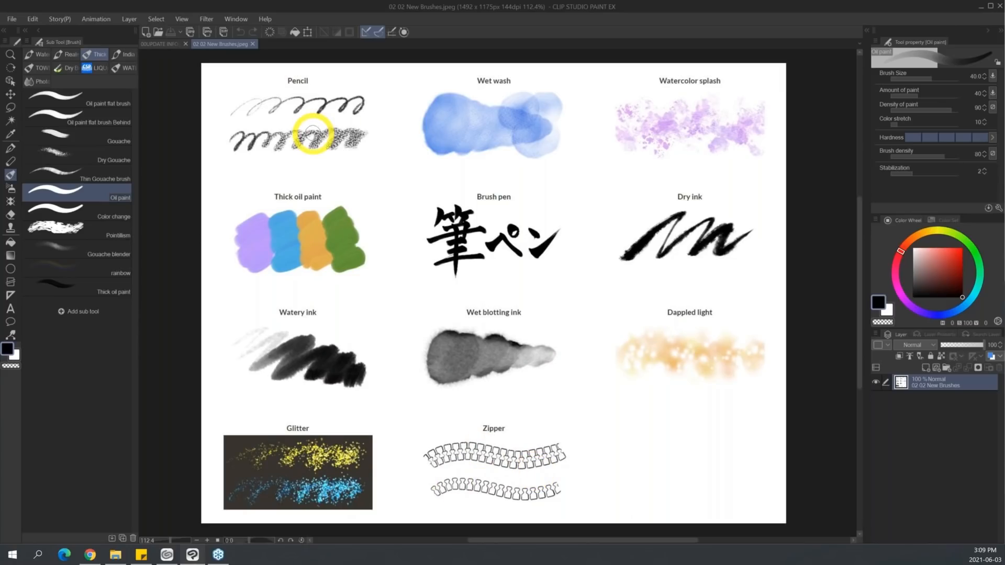
key(p)
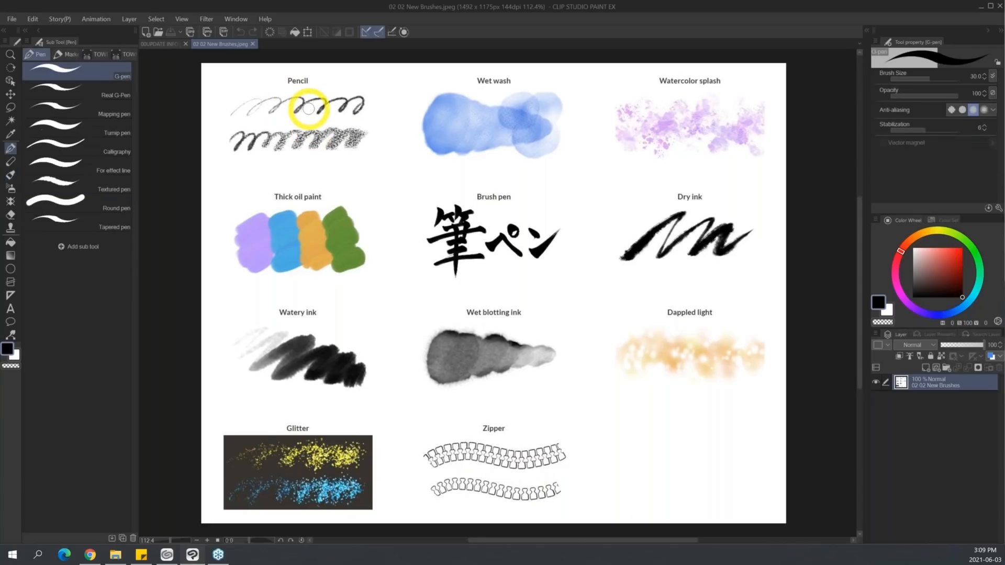
key(p)
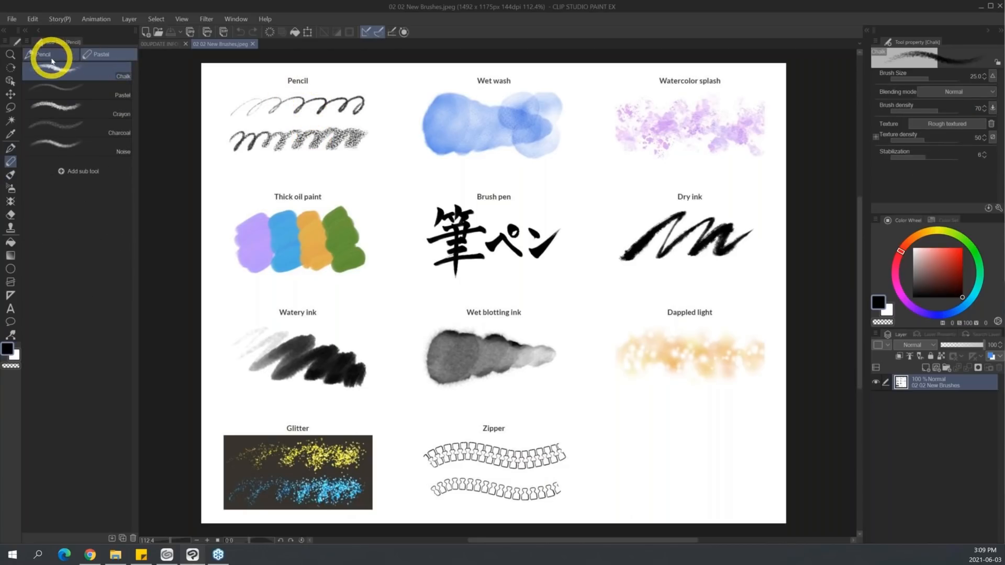
click(51, 55)
click(102, 257)
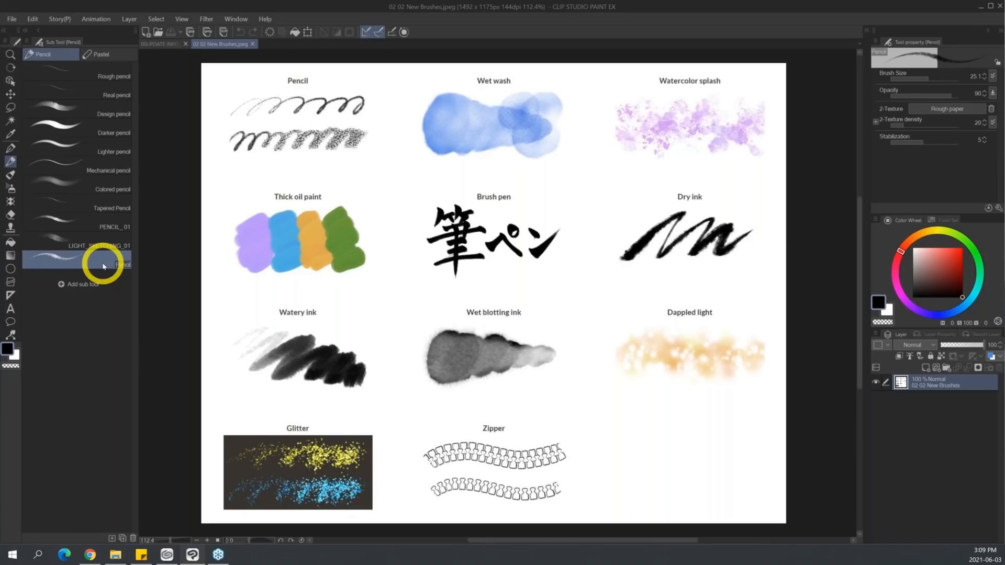
Look through the Watercolor, Thick paint and India ink groups of the Brush tool for the new brushes.
click(11, 188)
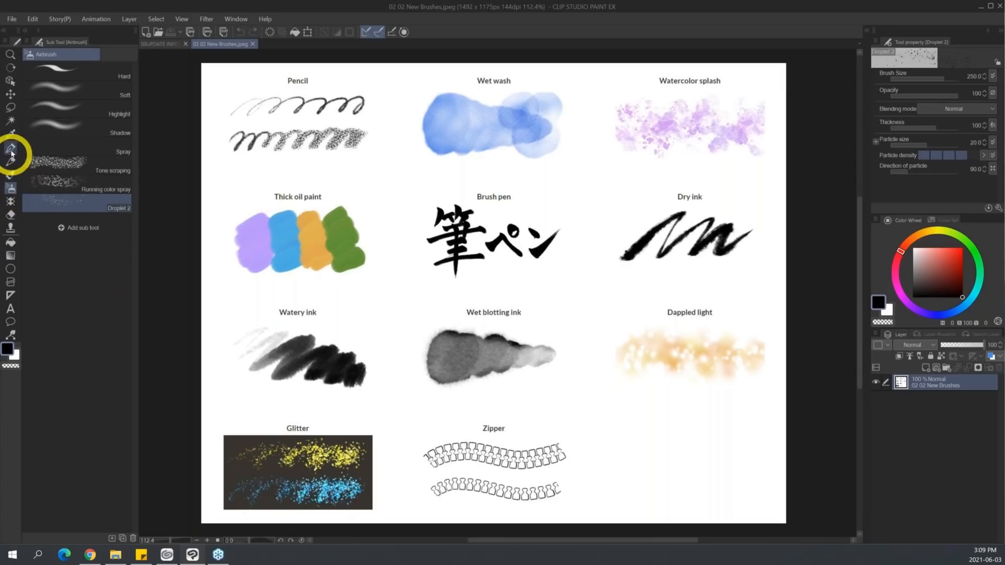
click(10, 173)
click(38, 54)
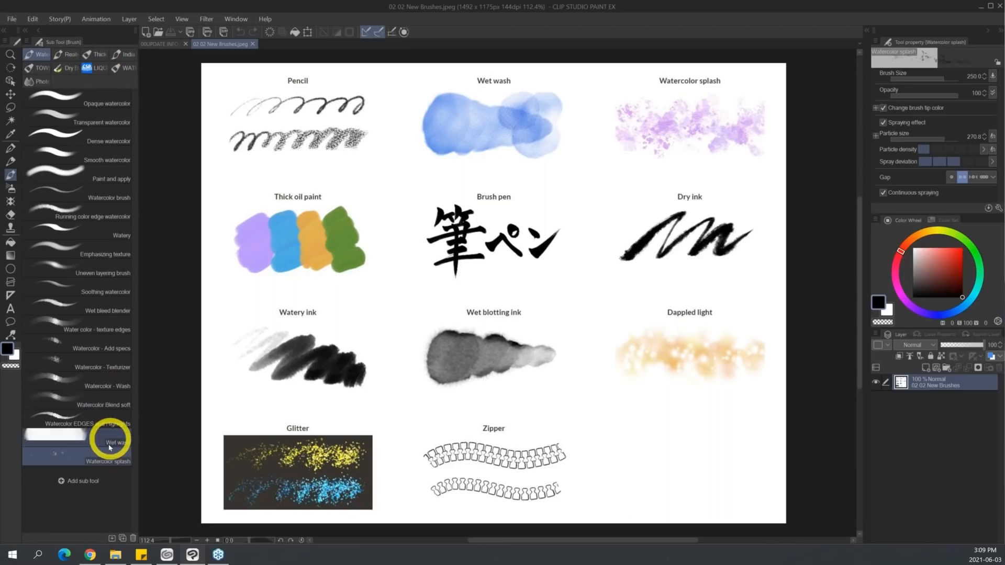
click(91, 55)
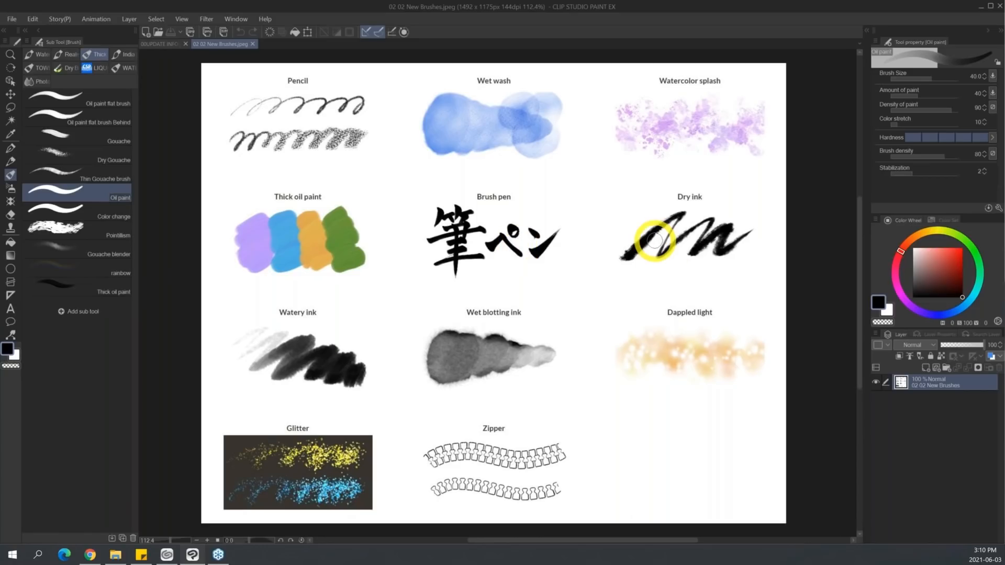
click(123, 54)
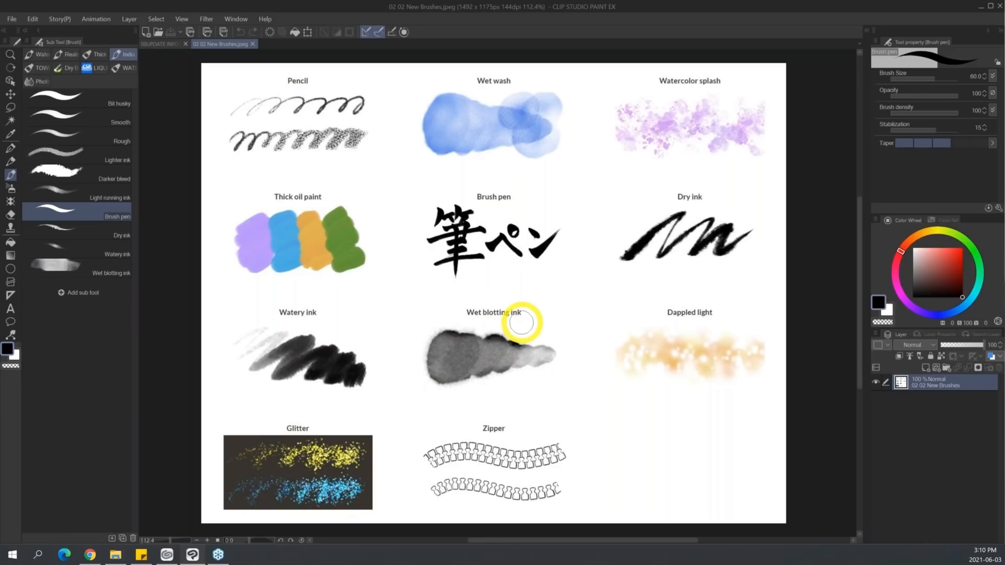
Look through the Airbrush tool and the Decoration tool's Effect and Pattern groups for the new brushes, including Dappled light.
click(11, 188)
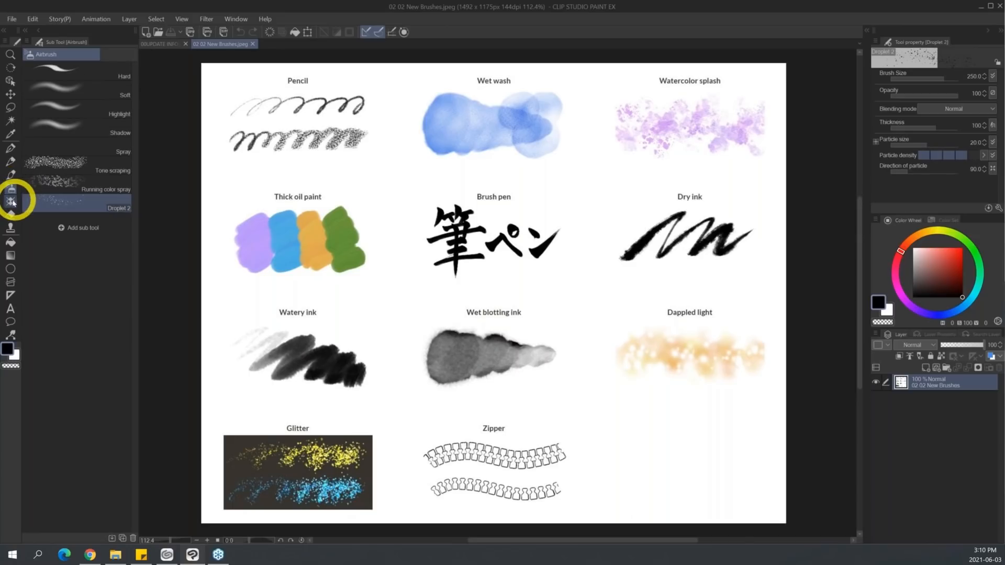
click(12, 201)
click(33, 54)
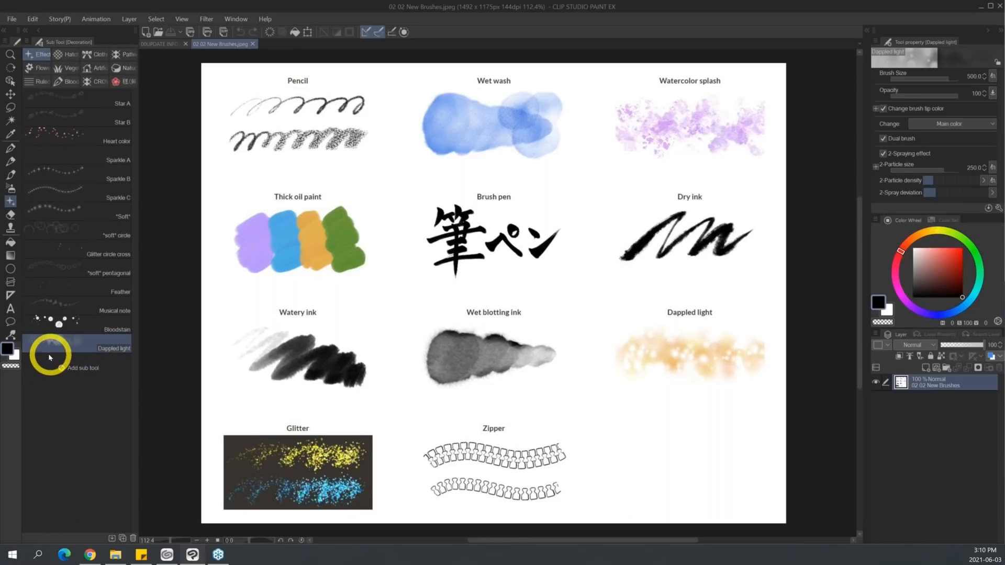
click(10, 188)
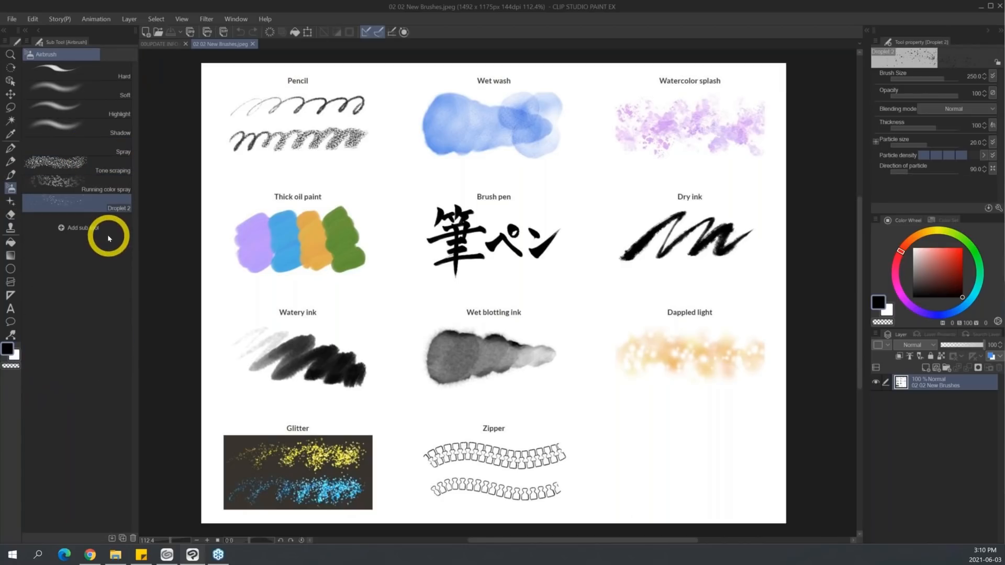
click(10, 201)
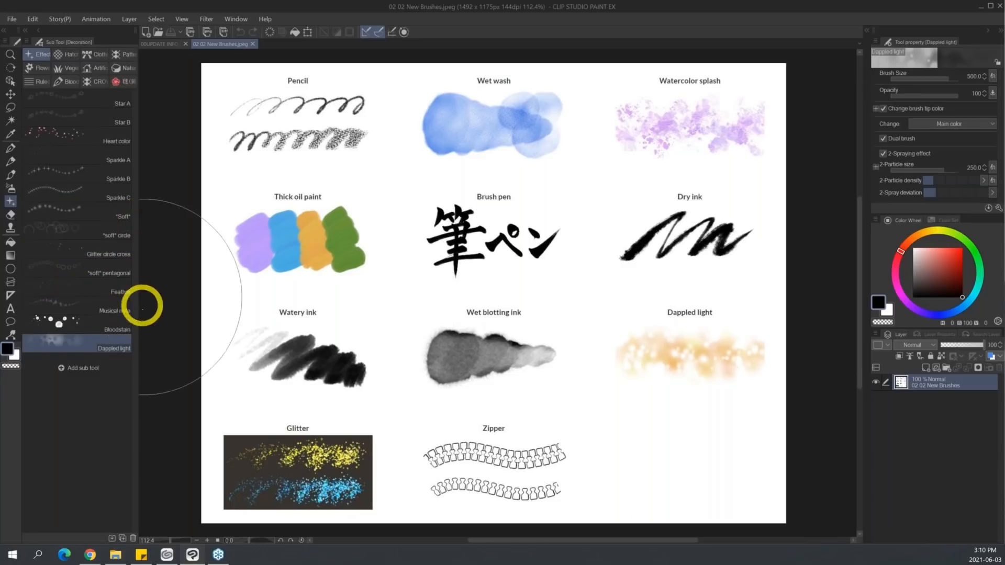
click(127, 54)
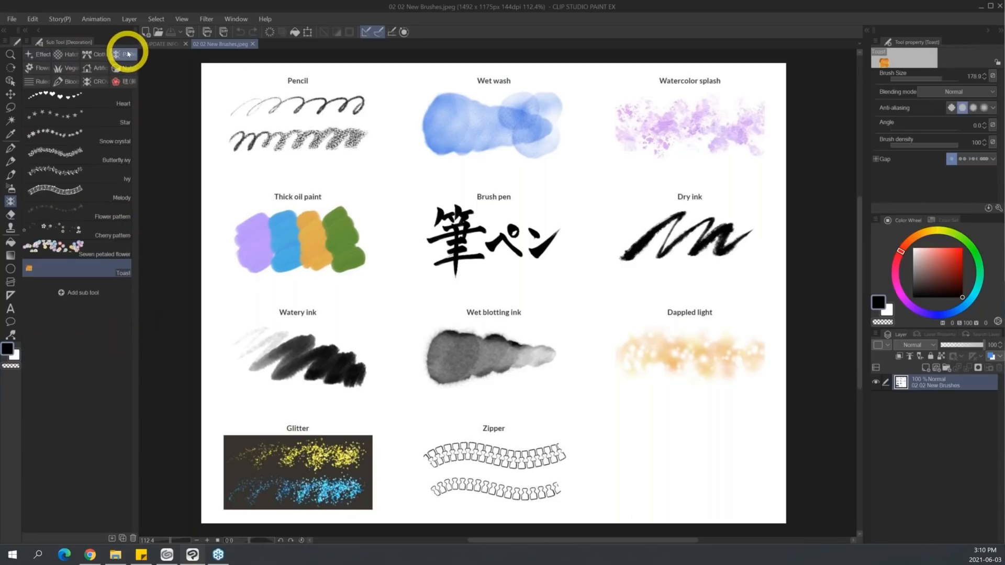
click(32, 54)
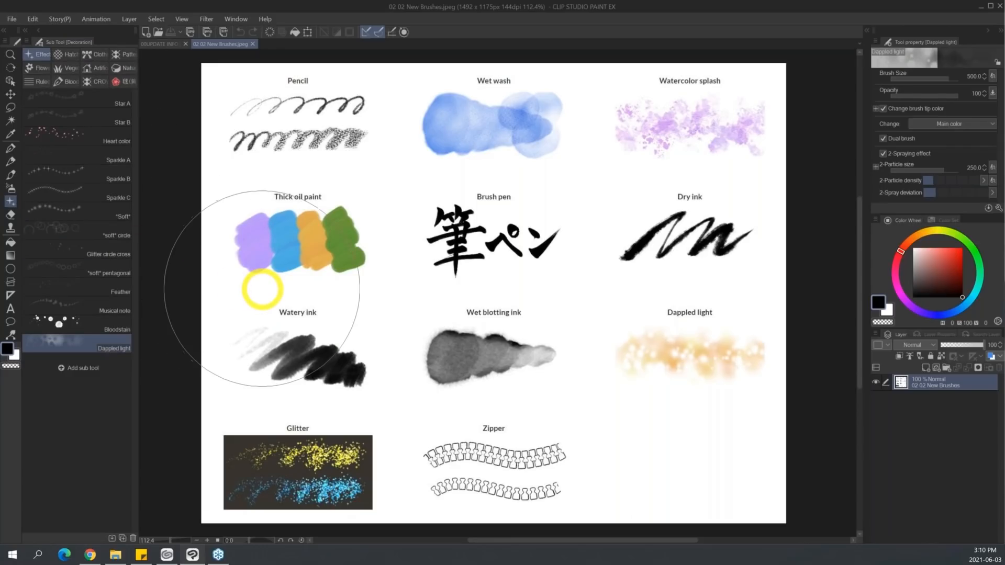
Look through the sub tools of the Brush, Pen and Airbrush tools.
click(11, 162)
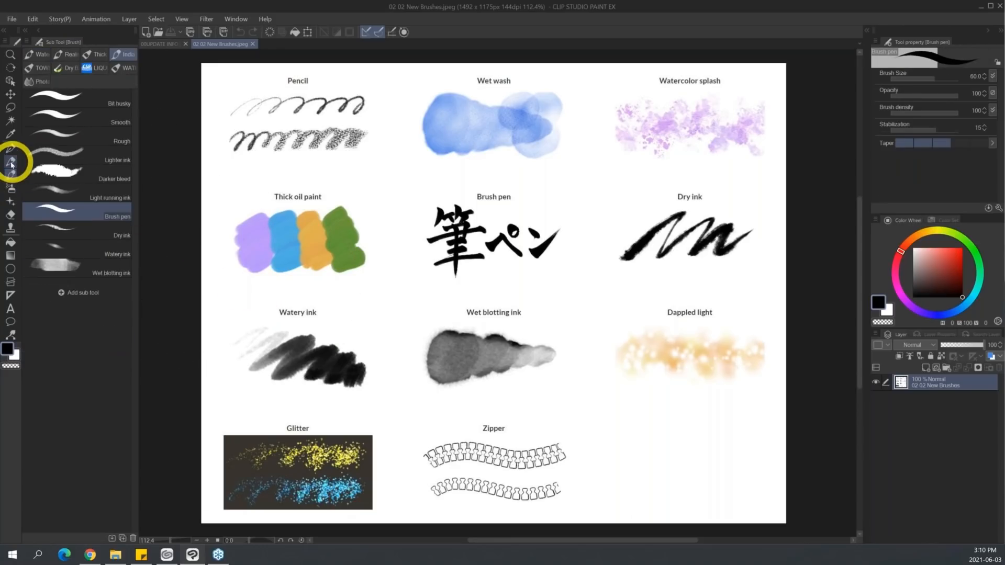
click(10, 149)
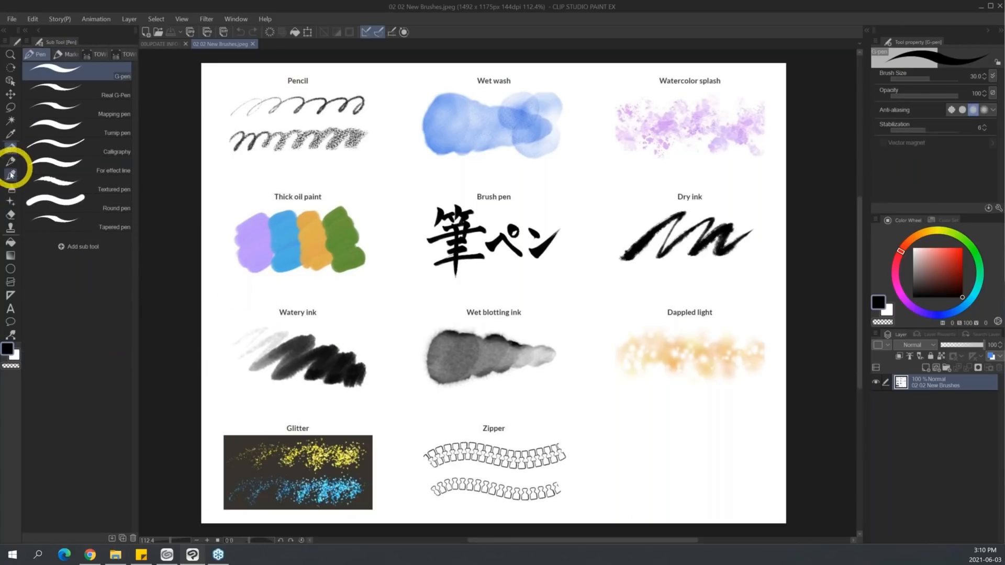
click(11, 188)
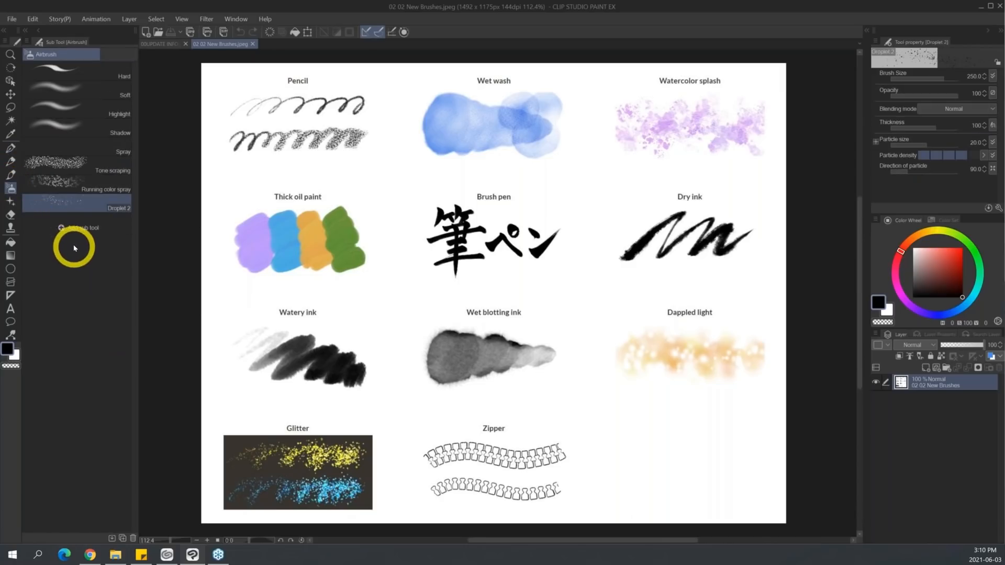
Show the Decoration tool's clothing brushes, including Zipper, and return to the 00UPDATE INFO image.
click(10, 202)
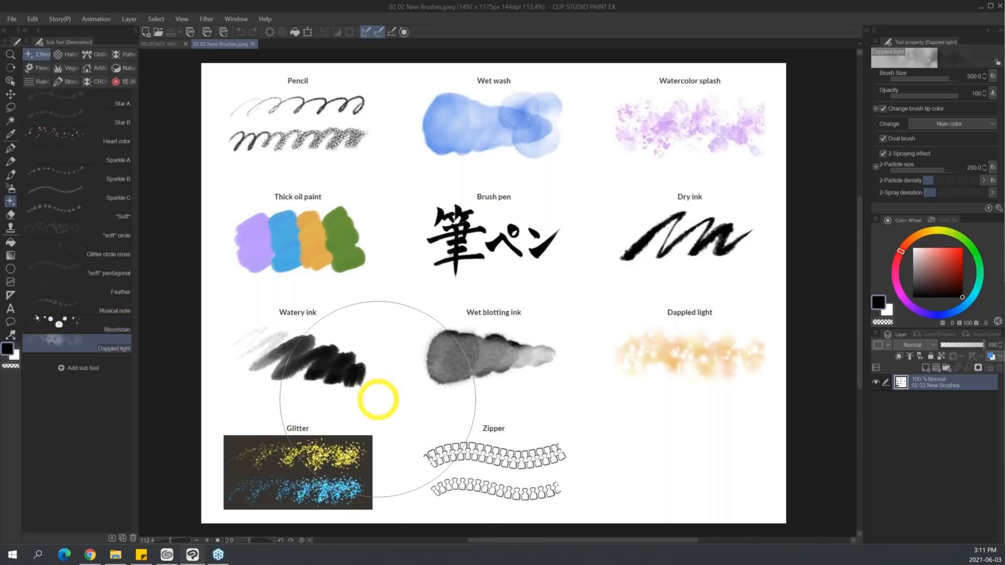
click(94, 54)
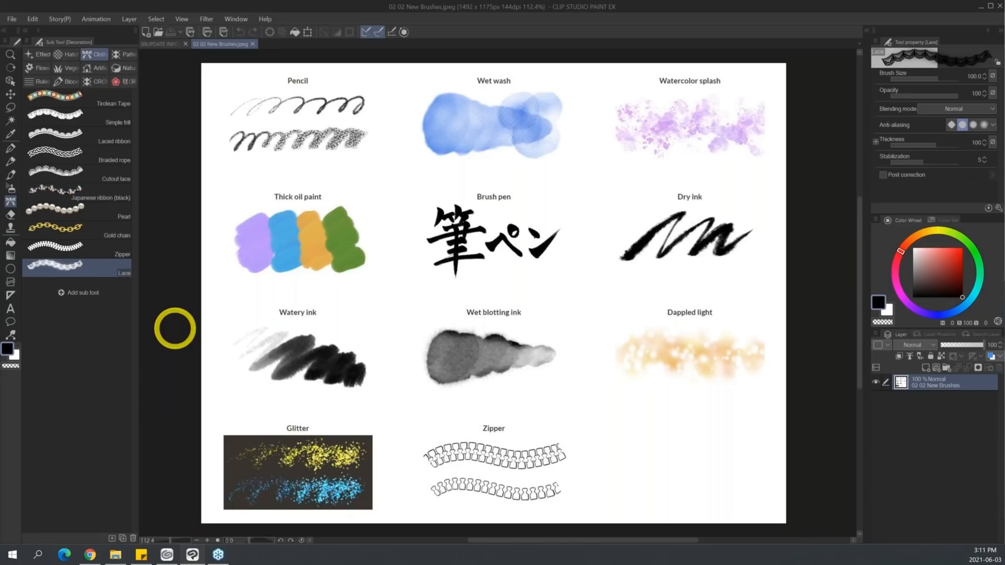
click(168, 44)
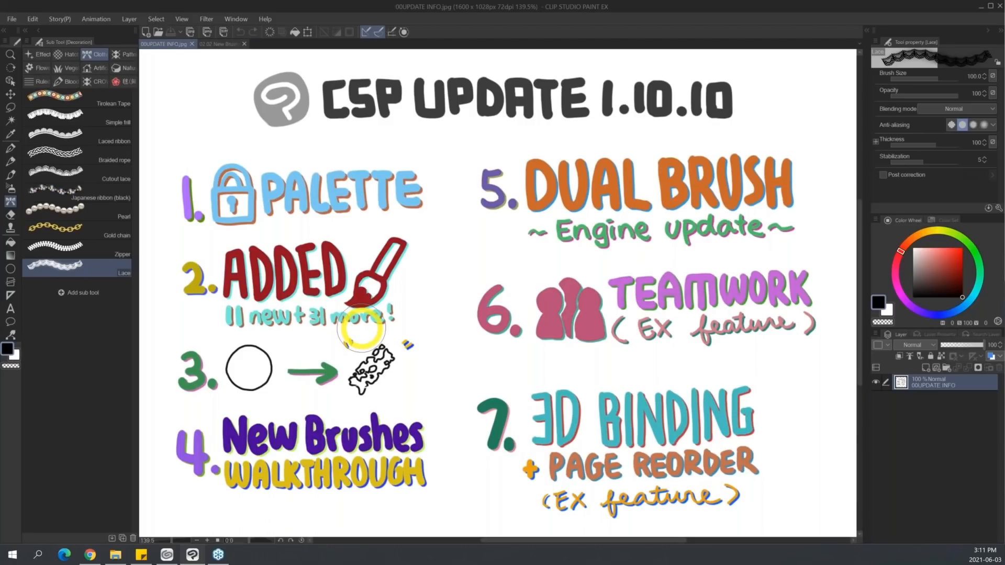
Switch to the Clip Studio TIPS article in Chrome and read the introduction to the updated initial sub tools, including the Felt pen sample.
click(90, 555)
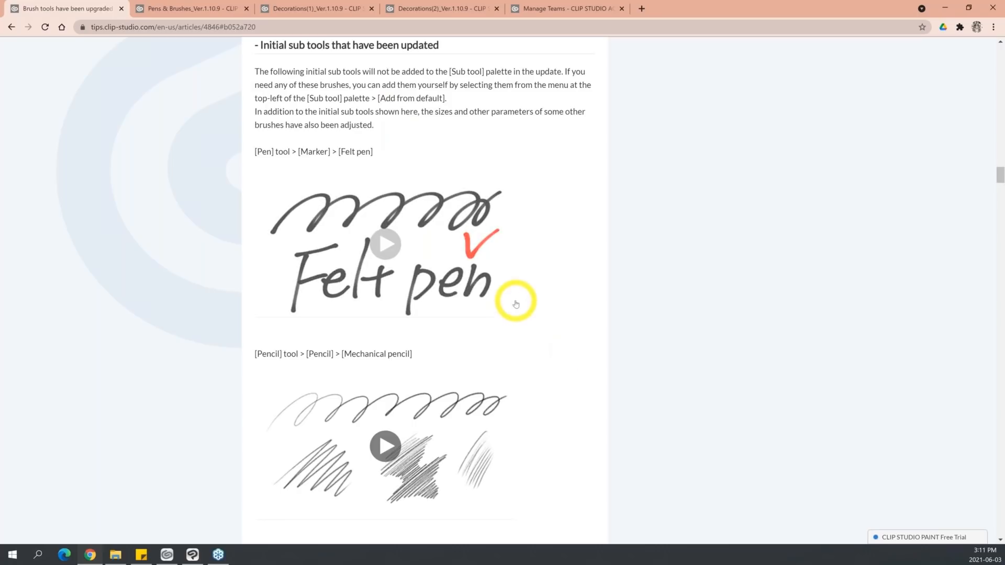
scroll(514, 301, down, 1)
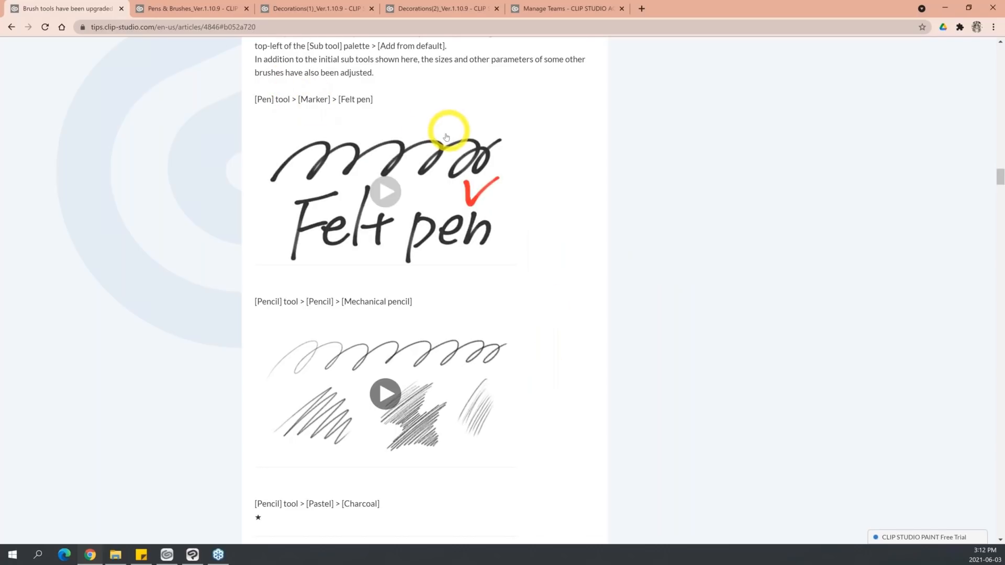
scroll(524, 183, up, 1)
scroll(487, 246, down, 1)
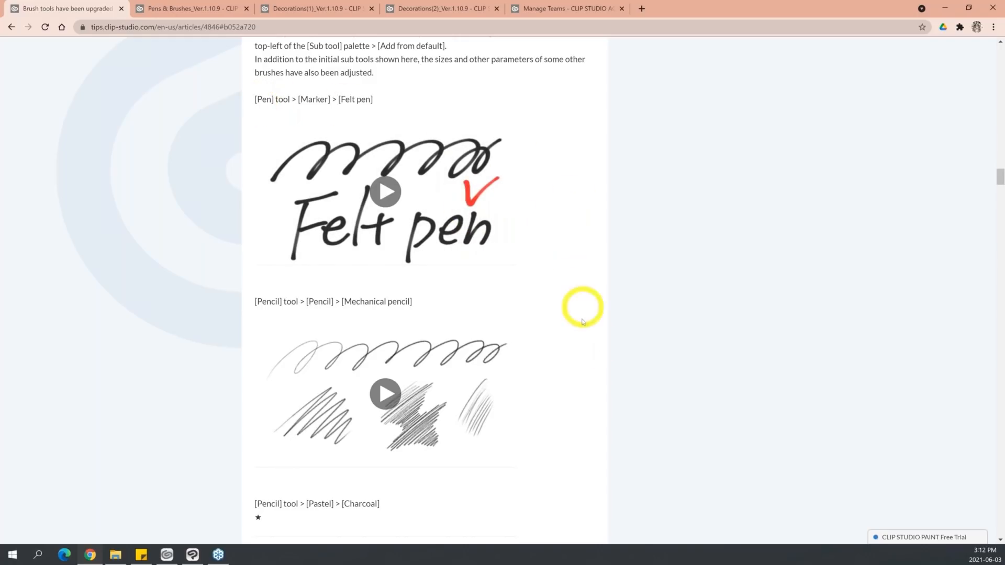
Look through the updated Pencil and Thick paint brush samples in the article, from Mechanical pencil and Charcoal to Oil paint.
scroll(366, 260, down, 2)
scroll(555, 374, down, 3)
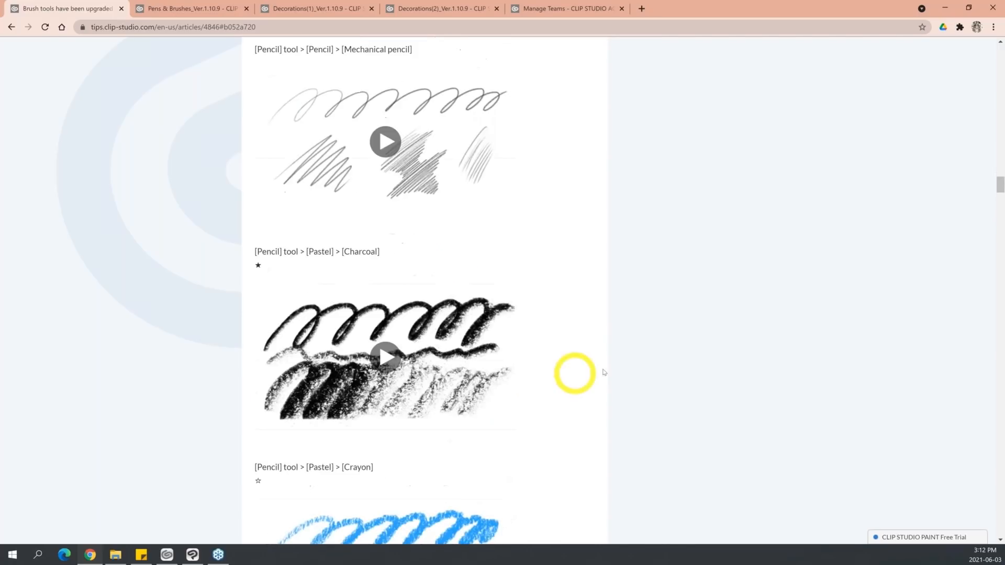
scroll(476, 330, down, 9)
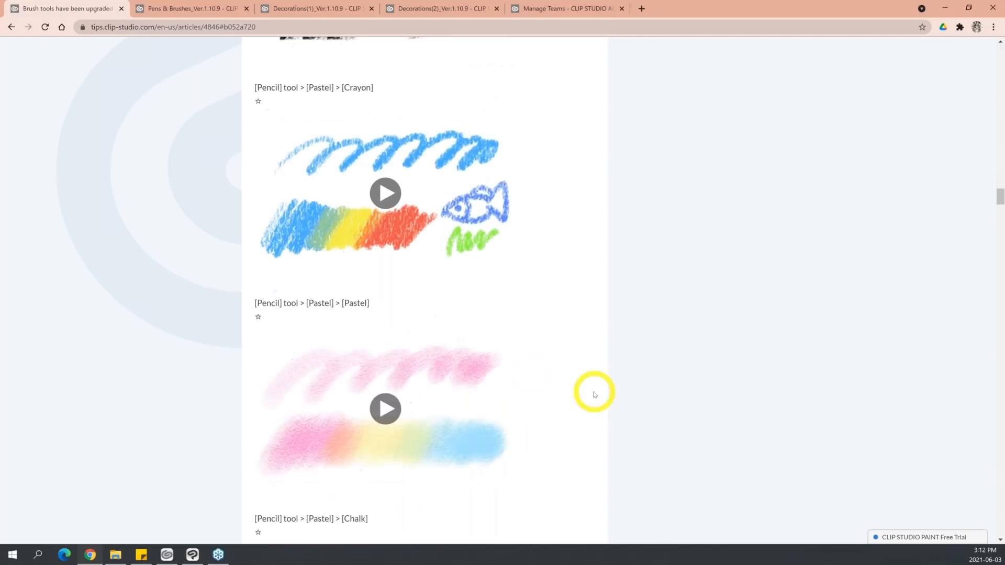
scroll(467, 386, down, 2)
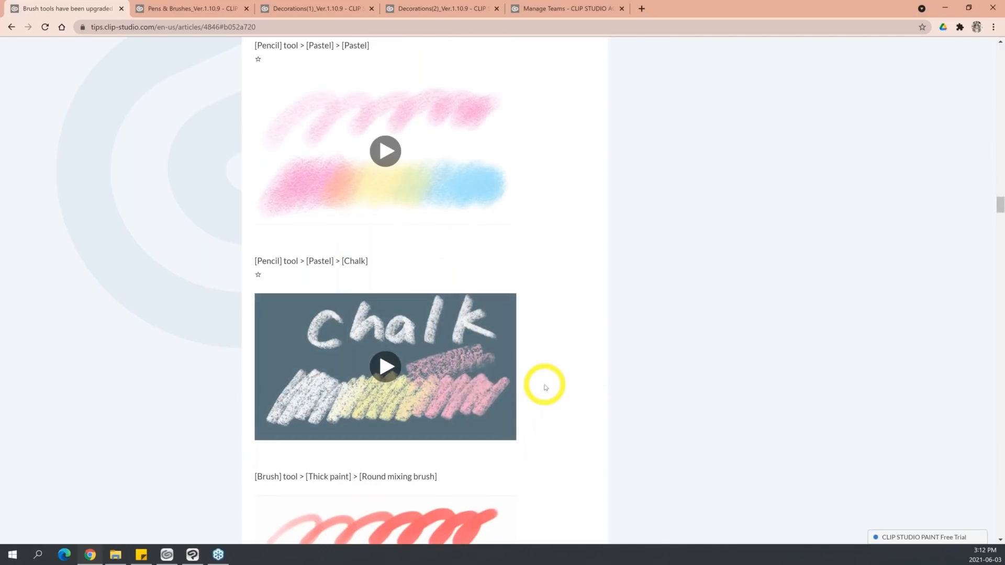
scroll(544, 386, down, 2)
scroll(545, 388, down, 1)
scroll(629, 356, down, 1)
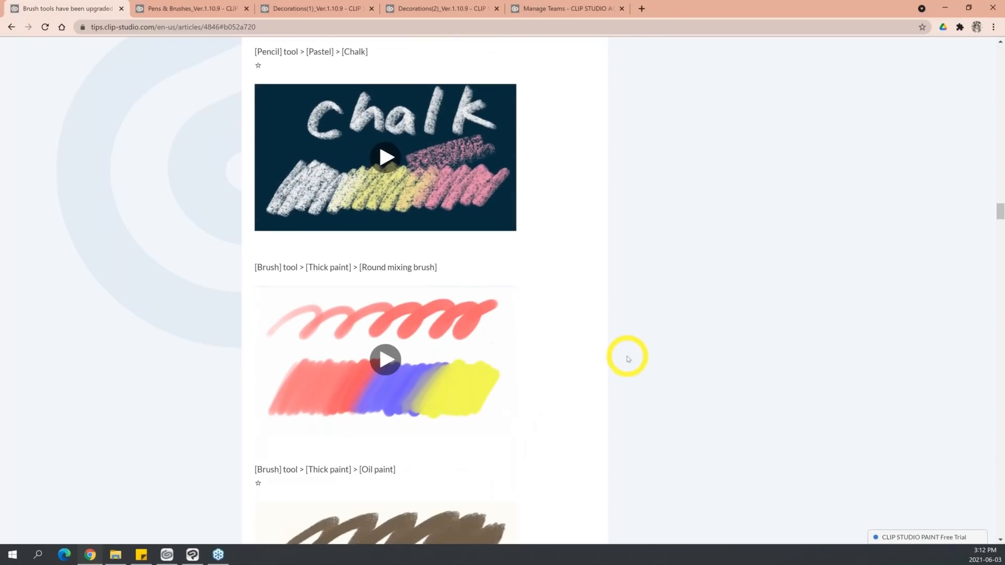
scroll(628, 360, down, 2)
scroll(628, 359, down, 4)
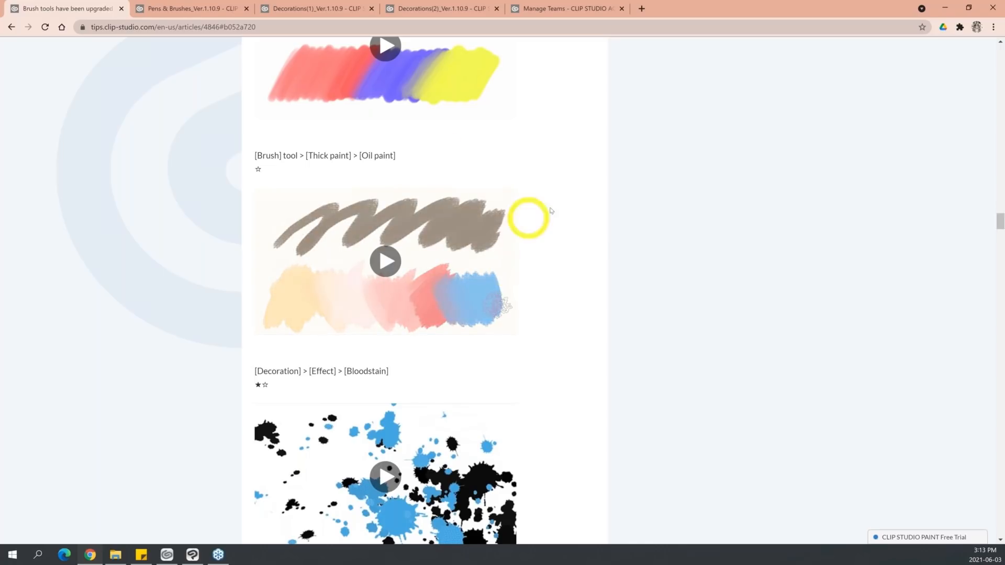
Look through the updated Decoration Effect brush samples: Bloodstain, Feather, Petal, Rose and Cherry.
scroll(596, 242, down, 1)
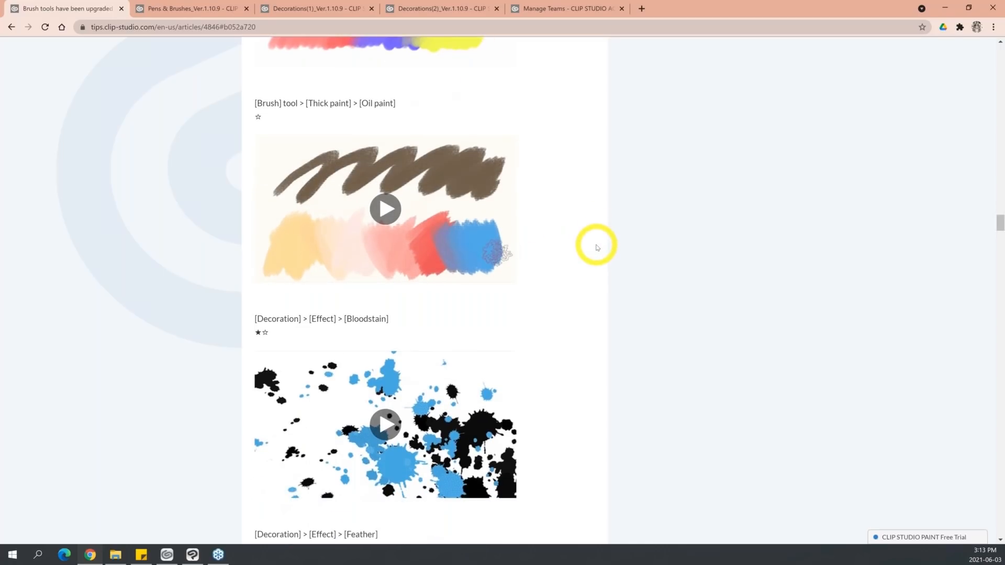
scroll(595, 246, down, 5)
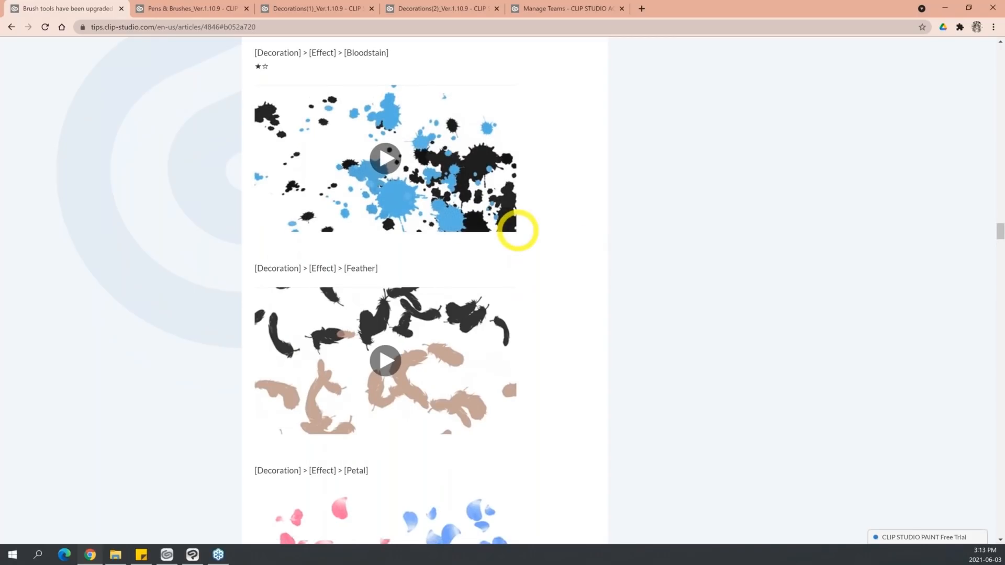
scroll(516, 229, down, 2)
scroll(519, 235, down, 2)
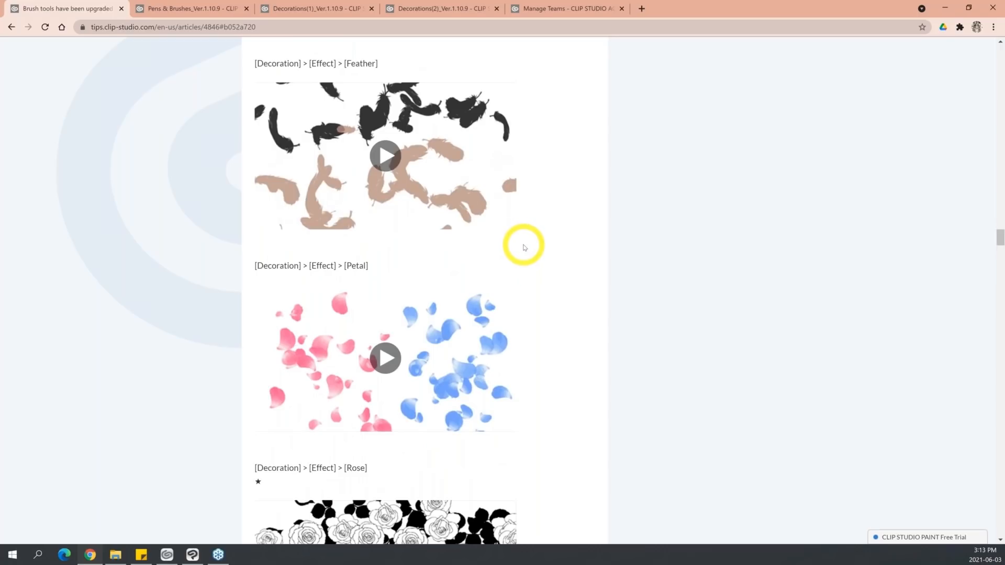
scroll(525, 247, down, 8)
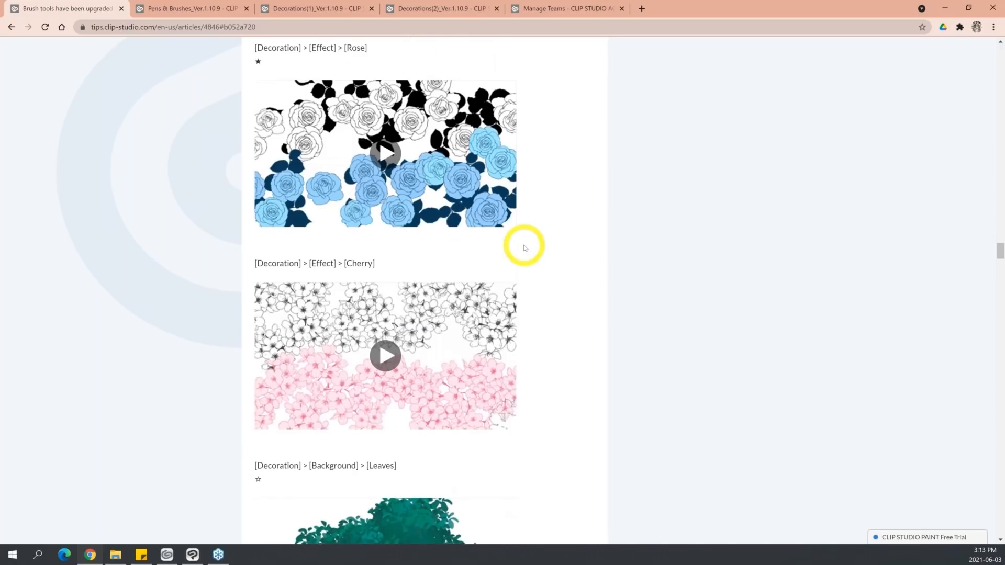
Look through the updated Decoration Background brush samples, including Leaves, Grass Patch, Grass, Ground and Cloud.
scroll(526, 247, down, 1)
scroll(474, 242, down, 7)
scroll(476, 248, down, 2)
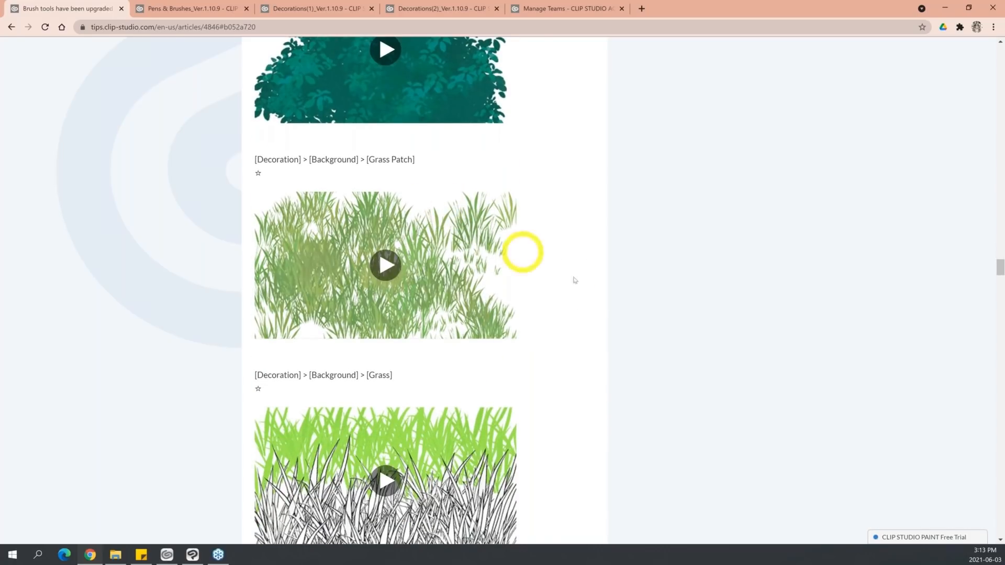
scroll(587, 347, down, 2)
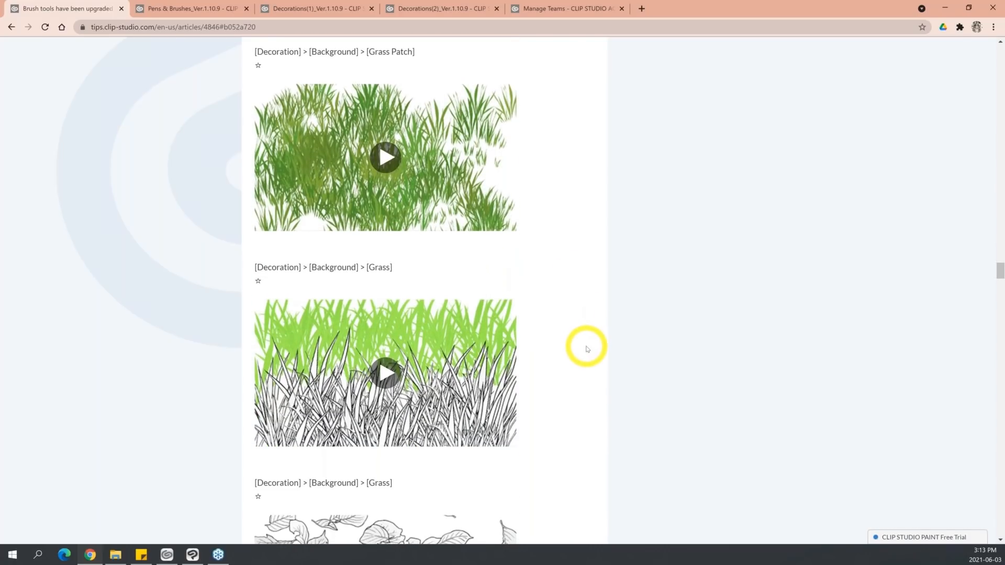
scroll(585, 348, down, 2)
scroll(442, 130, down, 2)
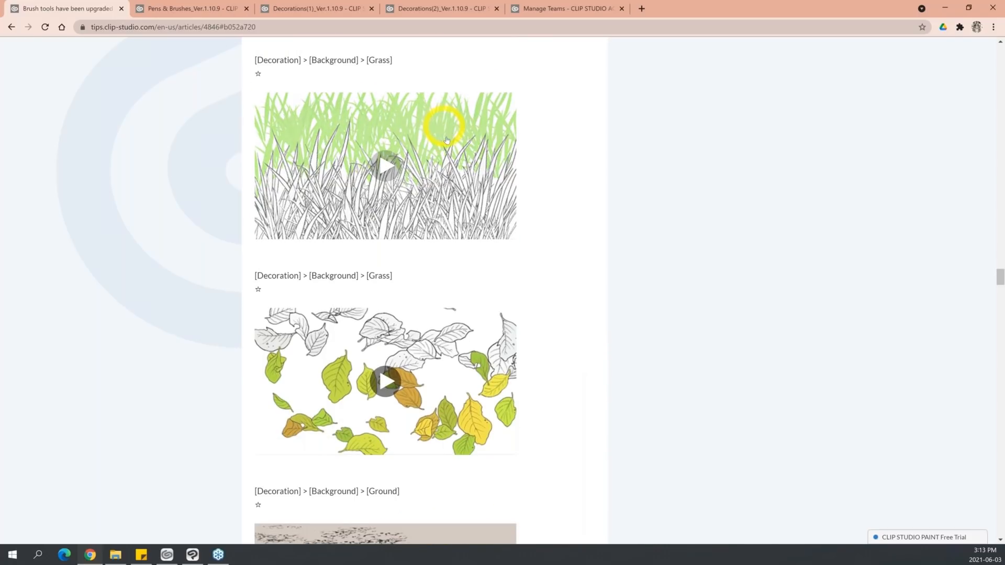
scroll(446, 140, down, 8)
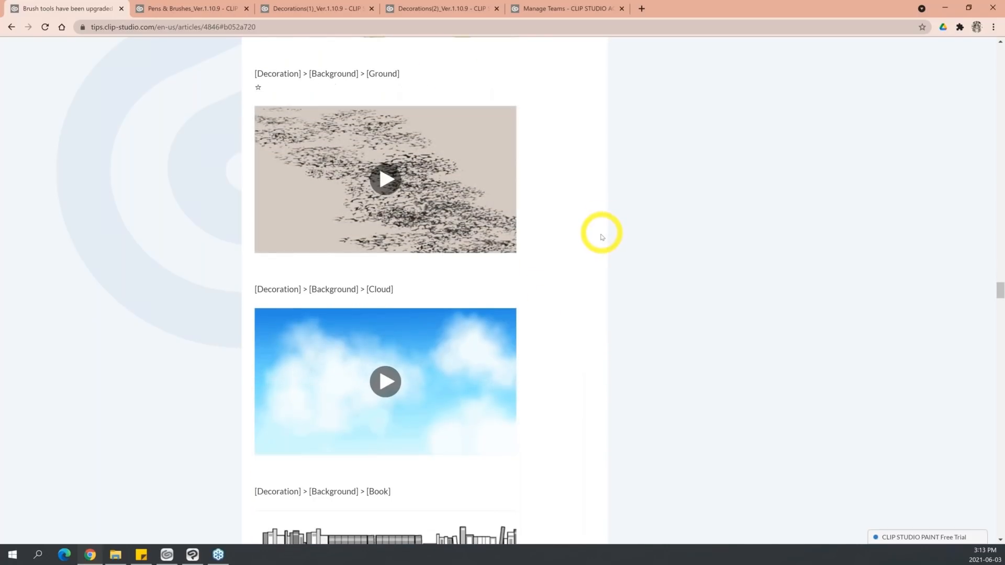
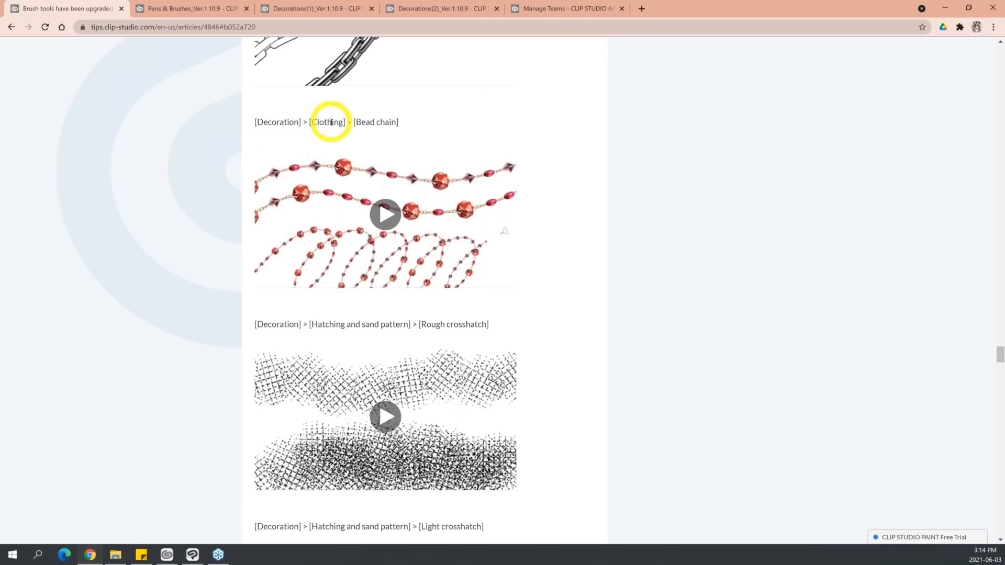
Switch to Clip Studio Paint and add the default Bead chain brush from Decoration > Clothing as a sub tool.
click(946, 8)
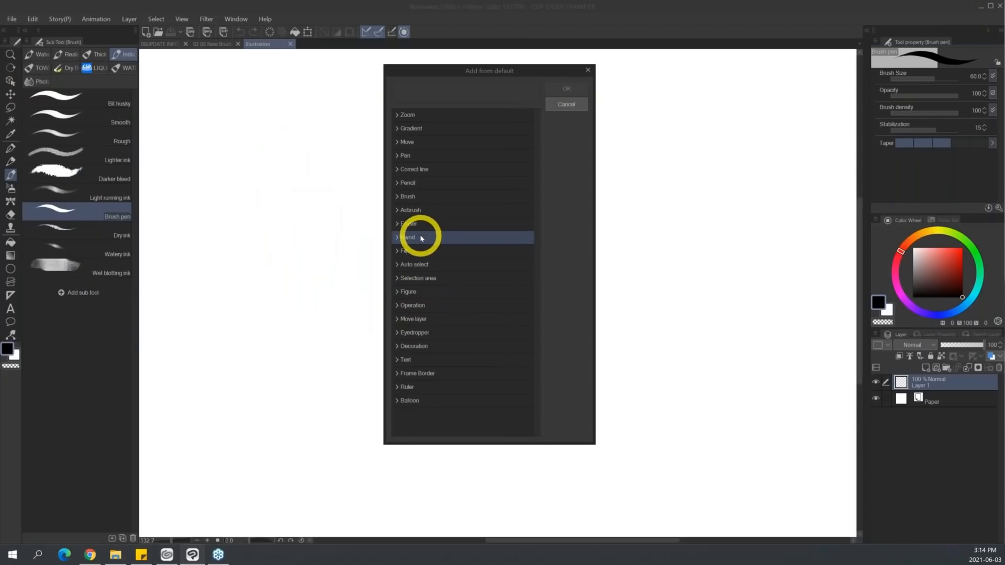
click(396, 346)
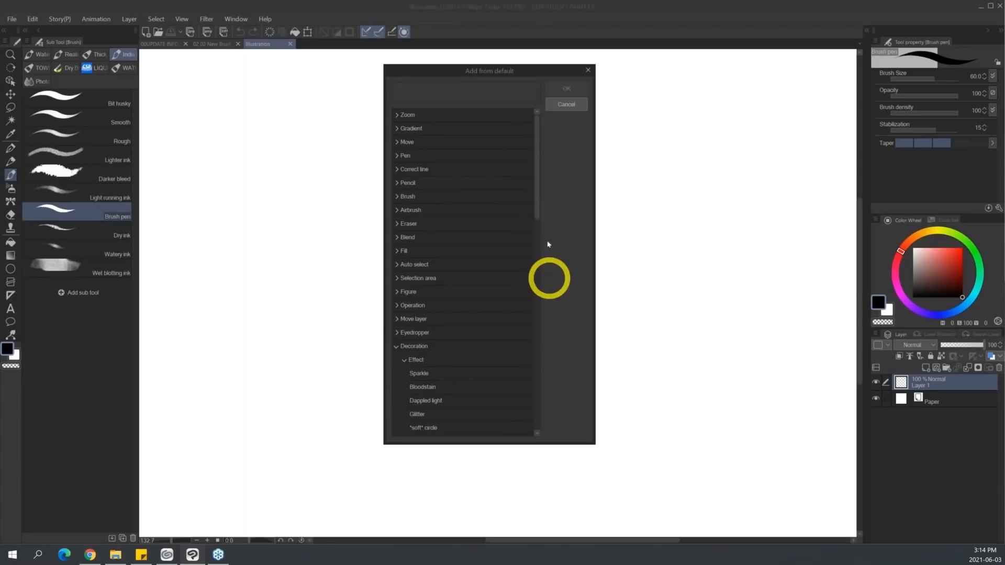
drag(539, 209, 532, 345)
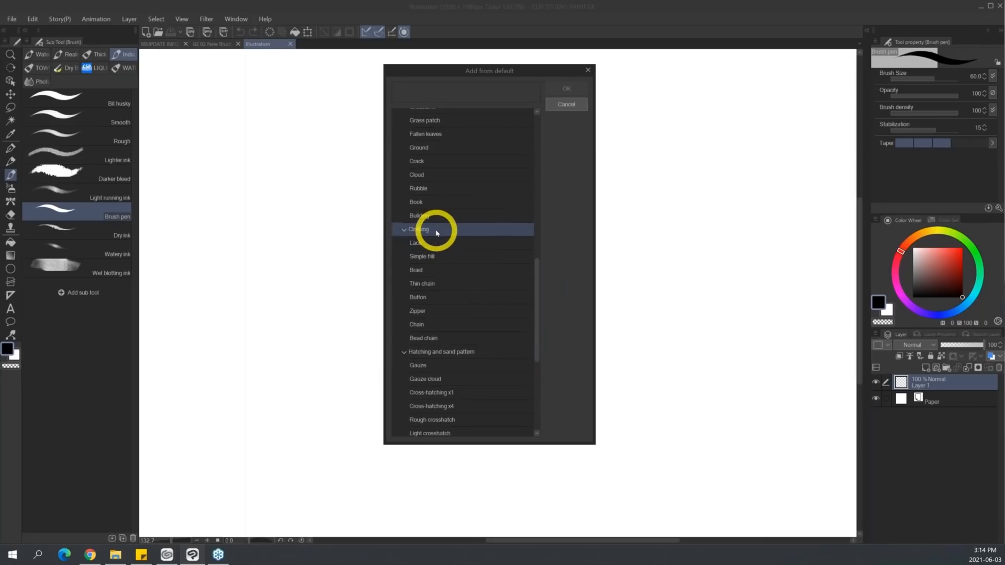
click(442, 344)
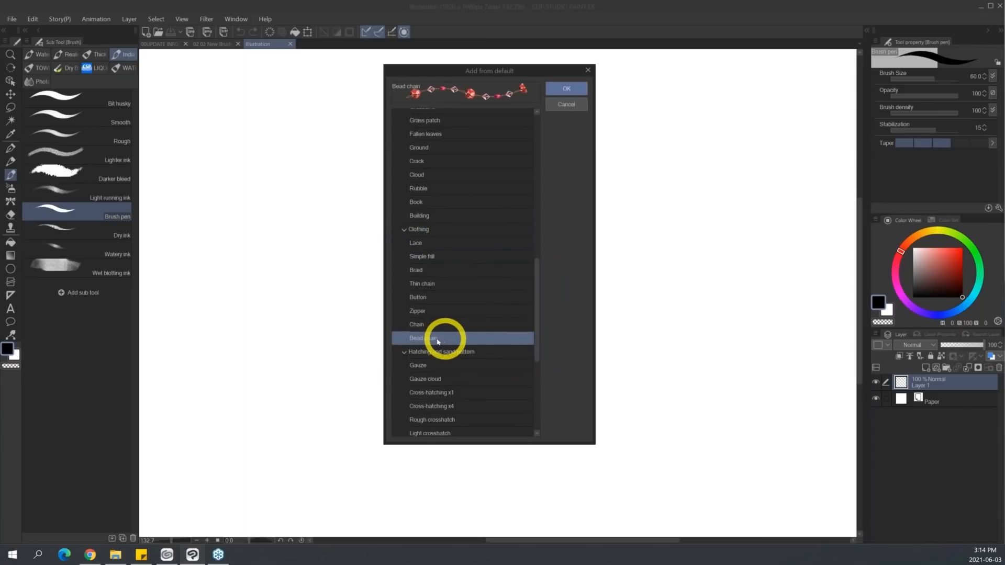
click(568, 89)
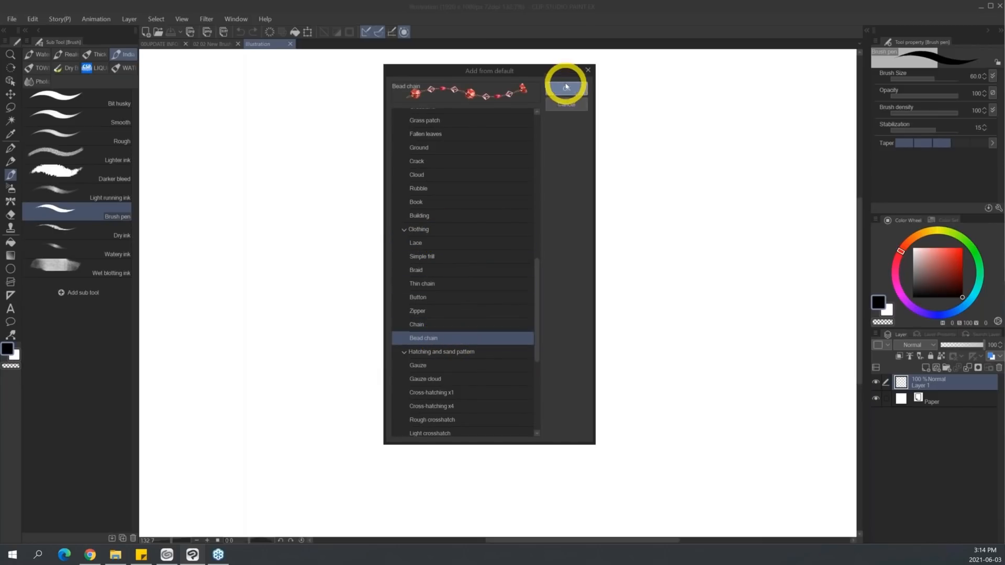
Draw two long wavy bead chains across the upper part of the canvas with the Bead chain brush.
mouse_move(222, 155)
mouse_down()
mouse_move(336, 98)
mouse_move(467, 152)
mouse_move(679, 112)
mouse_move(805, 109)
mouse_up()
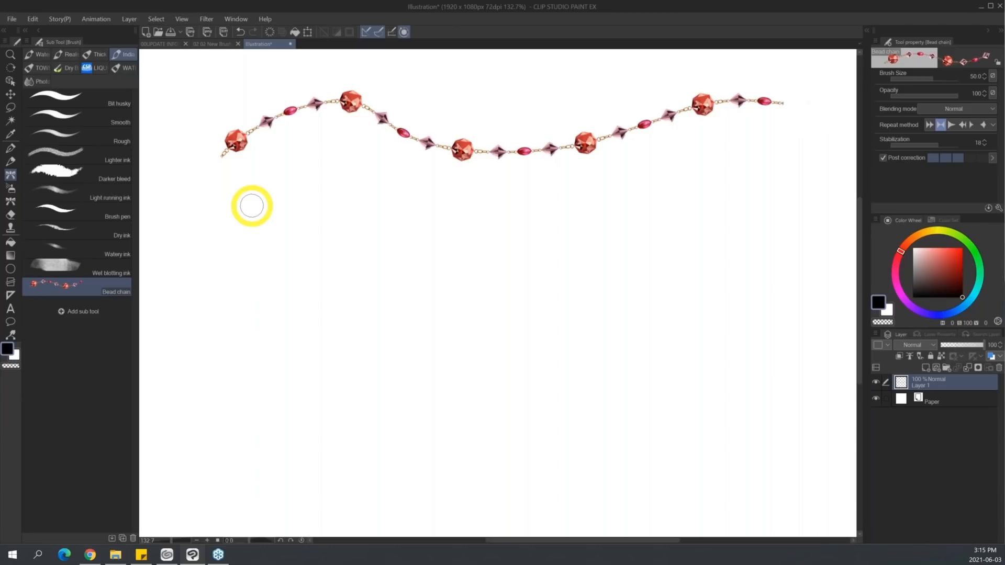
mouse_move(220, 166)
mouse_down()
mouse_move(280, 209)
mouse_move(562, 200)
mouse_move(668, 176)
mouse_up()
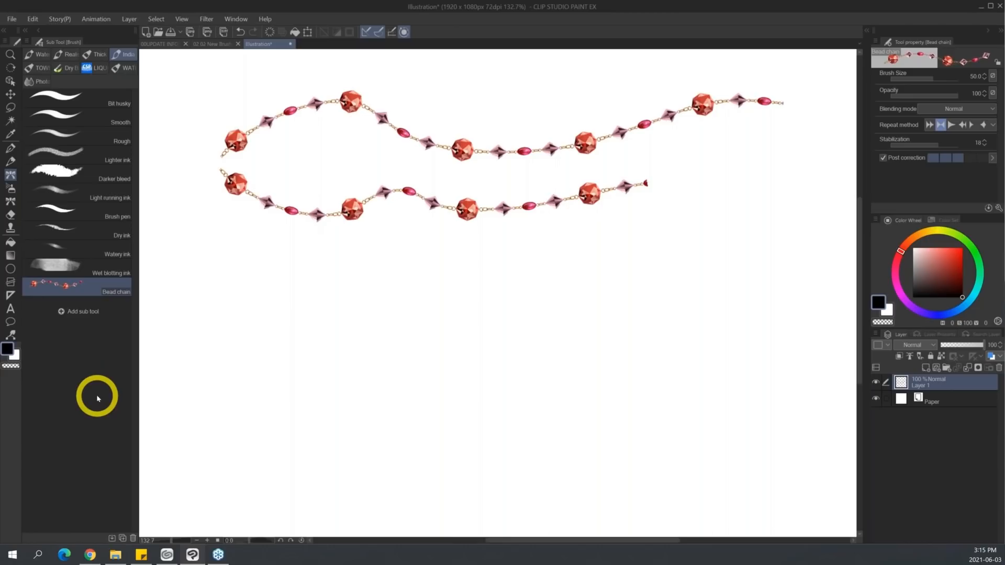
click(27, 41)
click(101, 113)
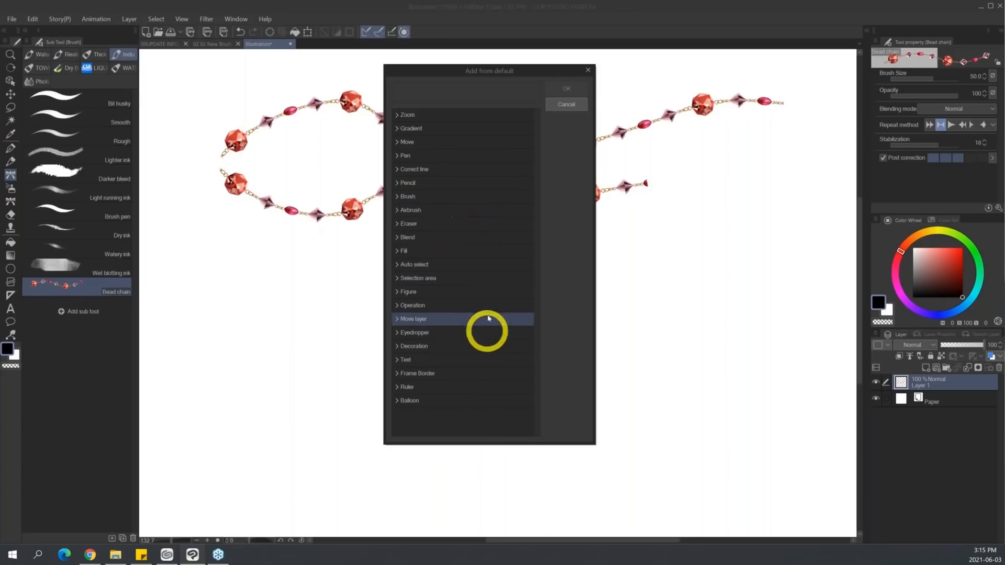
click(574, 100)
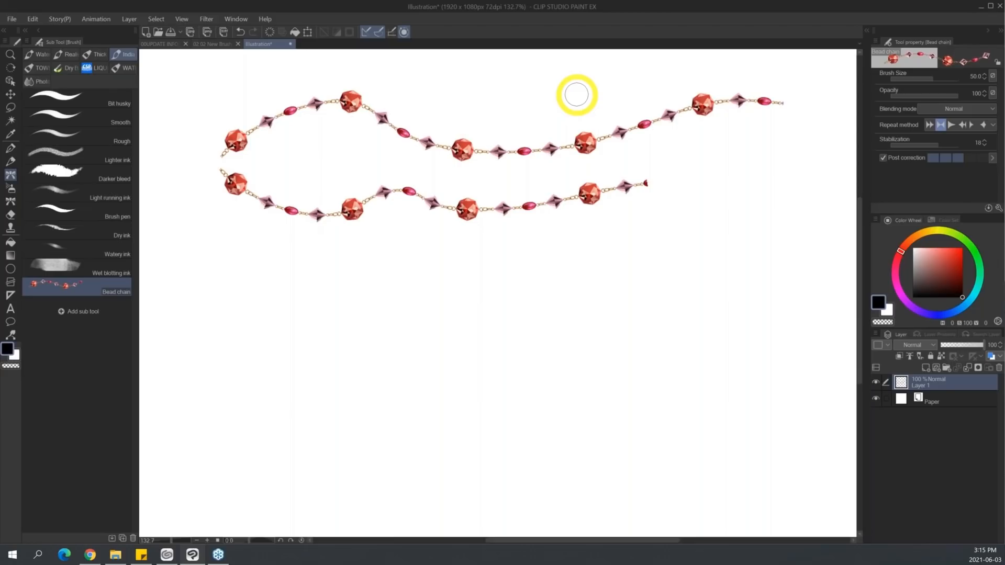
Close the Illustration canvas without saving it, then quit Clip Studio Paint with the Clip Studio launcher left open.
click(290, 44)
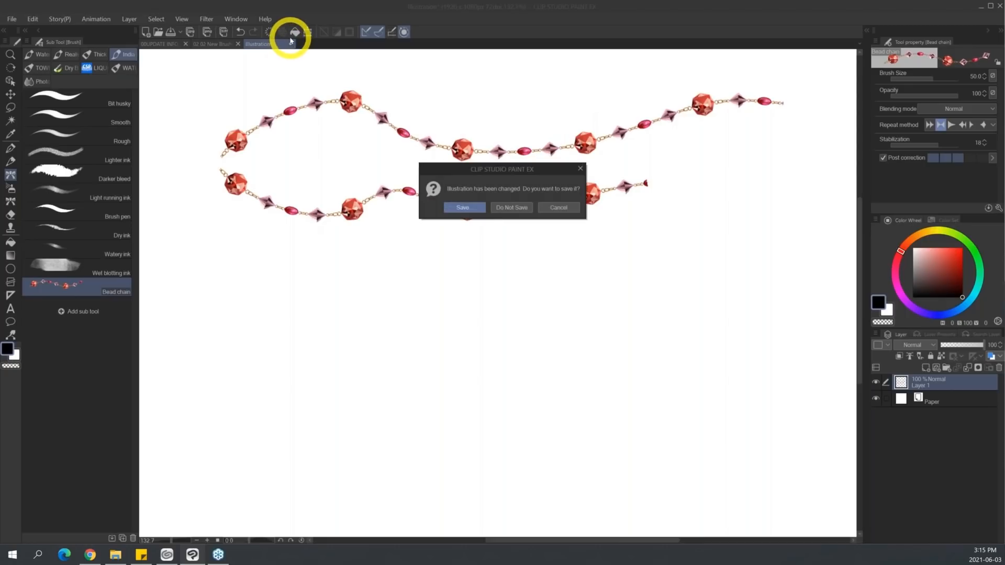
click(513, 207)
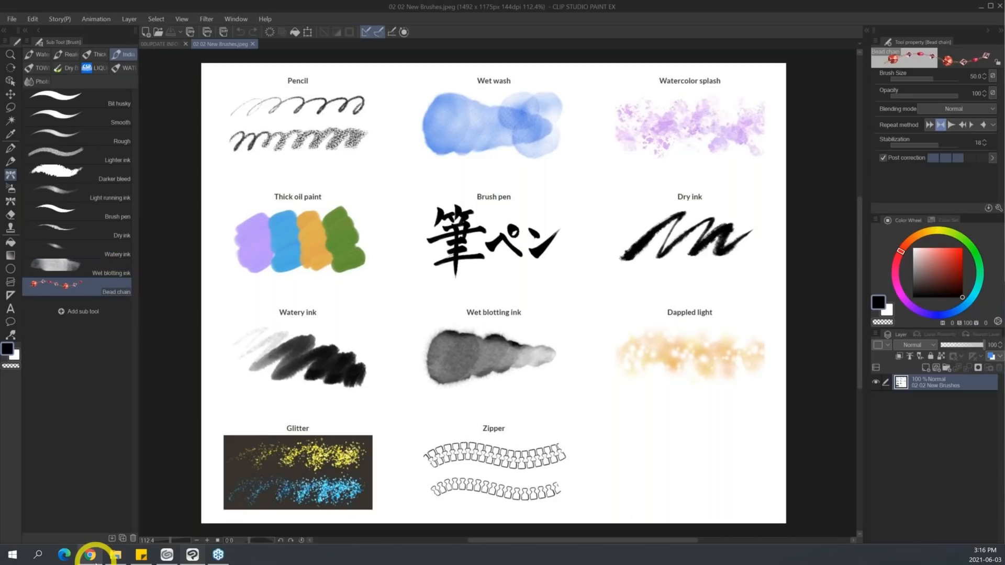
click(167, 557)
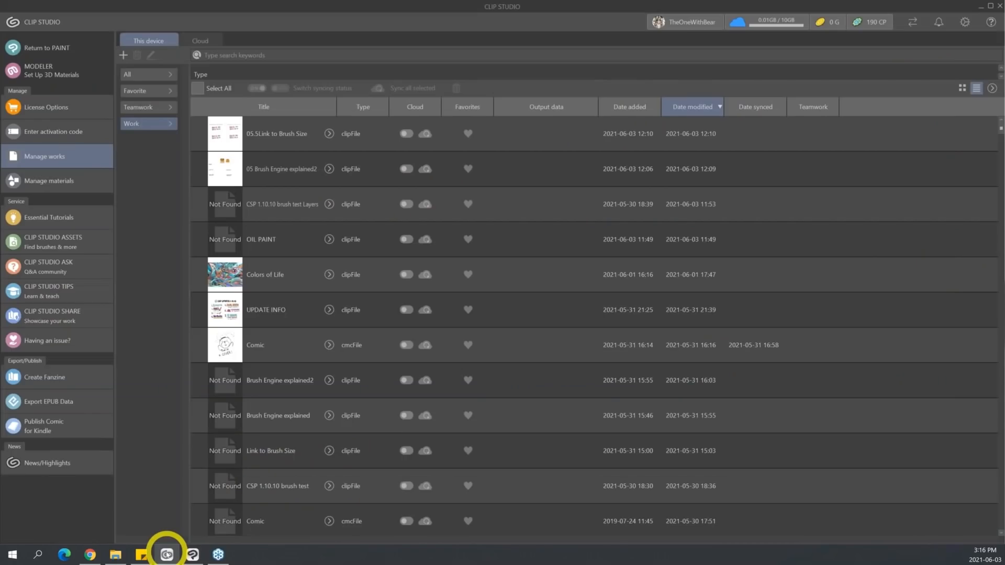
click(194, 555)
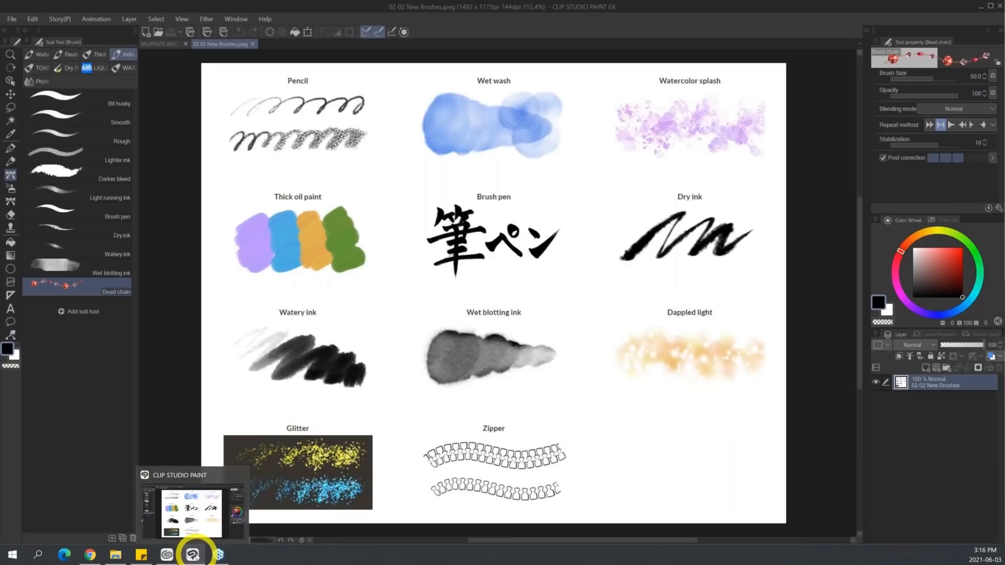
click(999, 6)
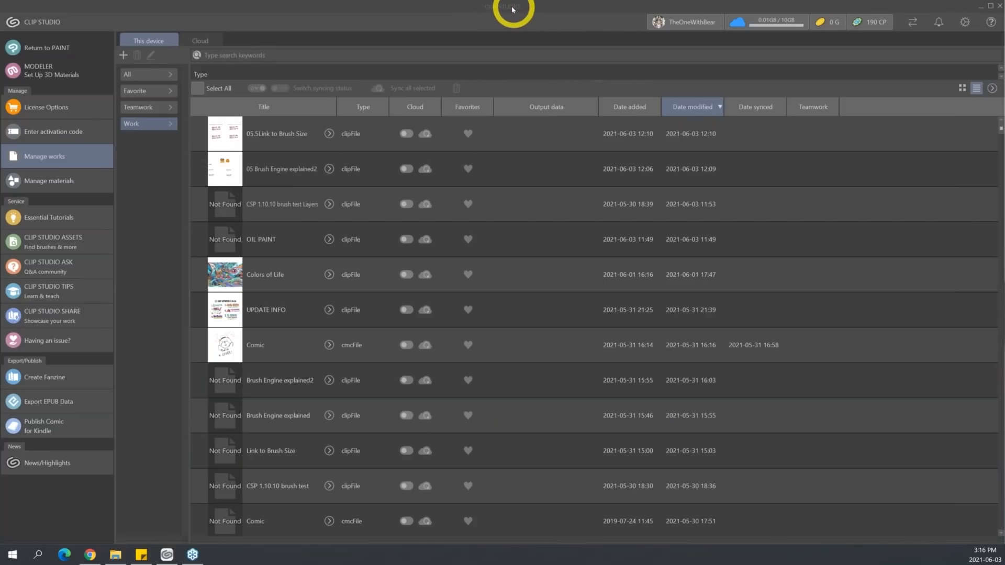
Relaunch Paint with the Reset to original defaults dialog, mark Tool for resetting, and dismiss the dialog without applying it.
click(509, 10)
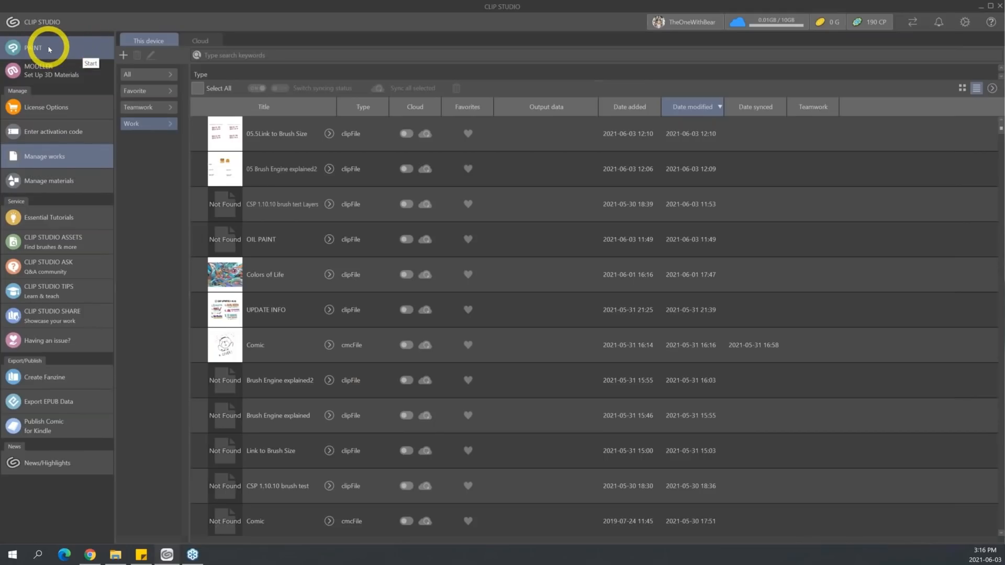
click(82, 46)
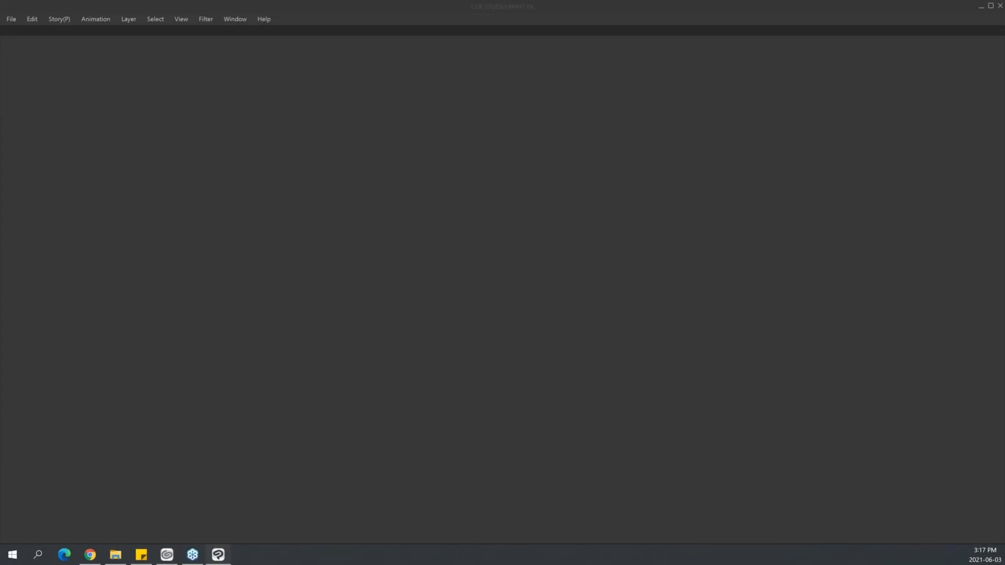
drag(785, 90, 516, 134)
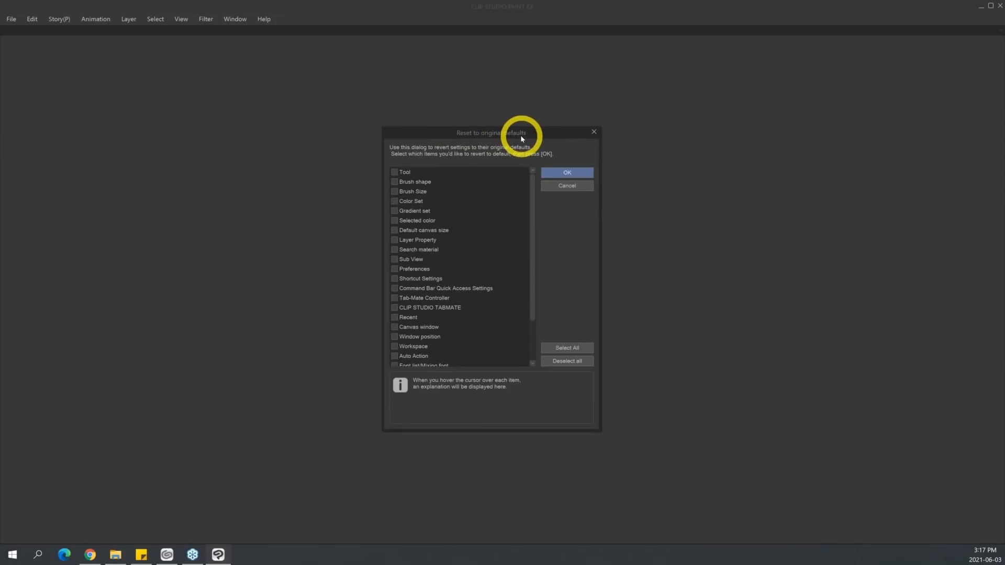
click(396, 175)
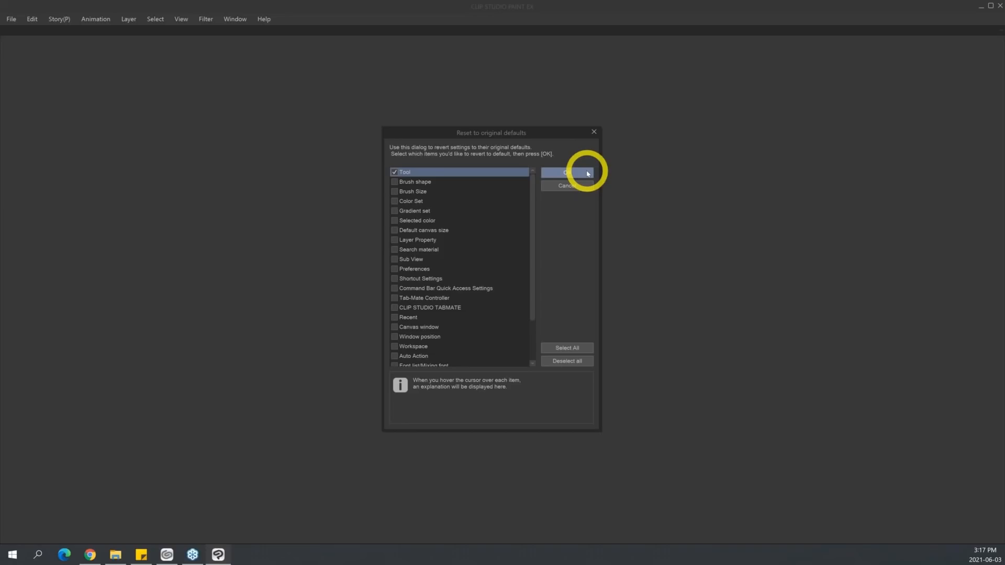
click(411, 173)
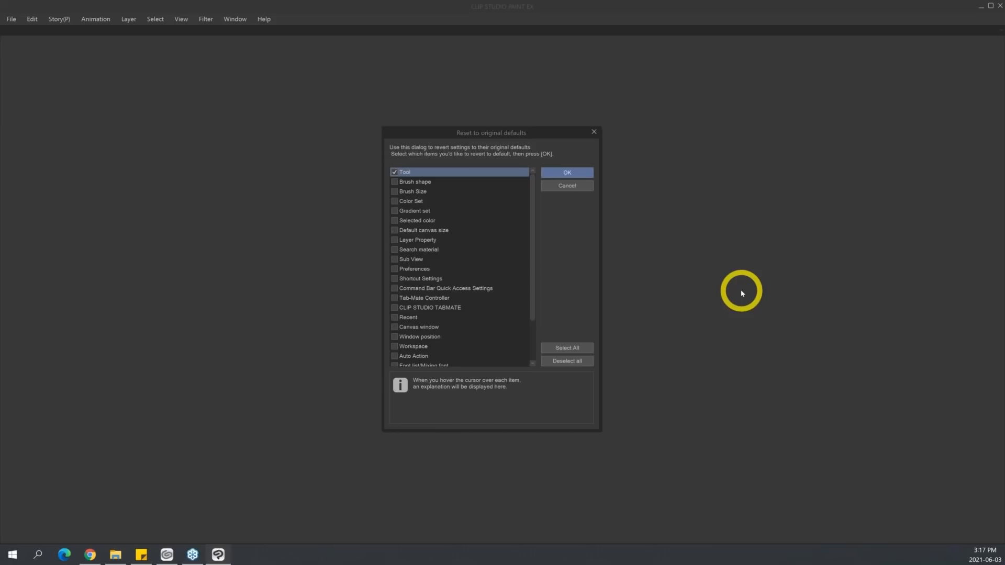
click(594, 132)
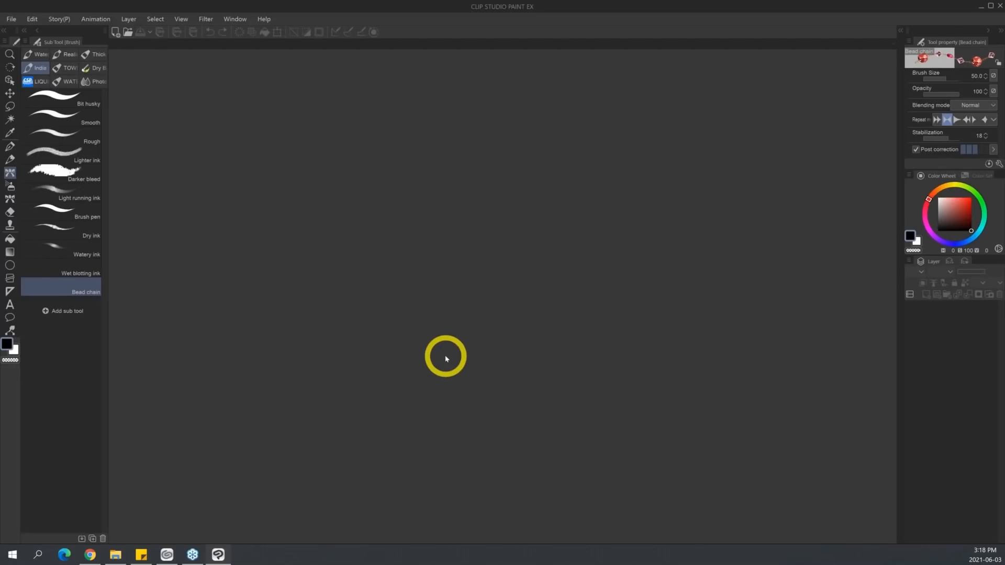
Open the files from 02 03 OIL PAINT Brush Tip through UPDATE INFO in the 02 CSP Update 1.10.10 folder.
key(ctrl+n)
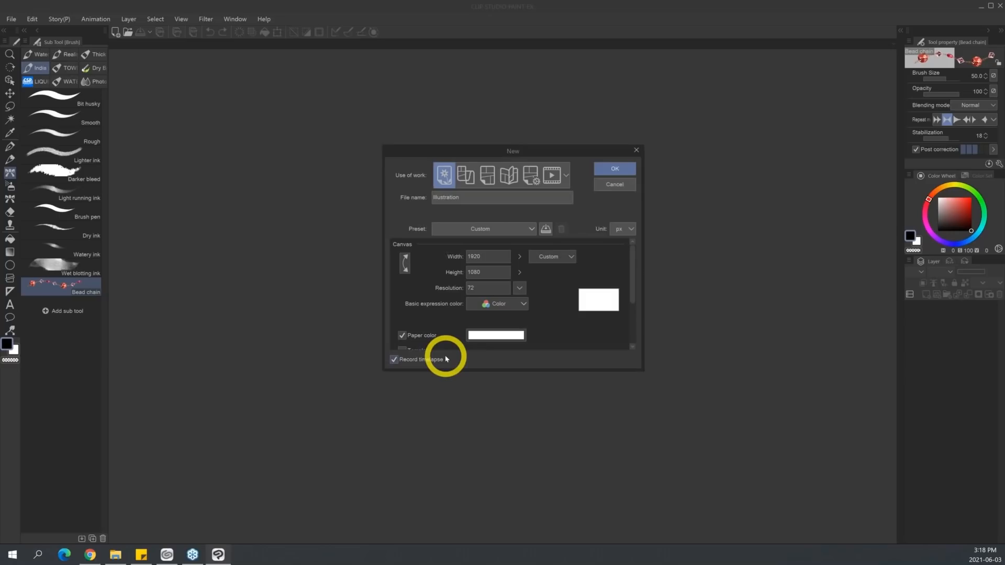
click(636, 150)
key(ctrl+o)
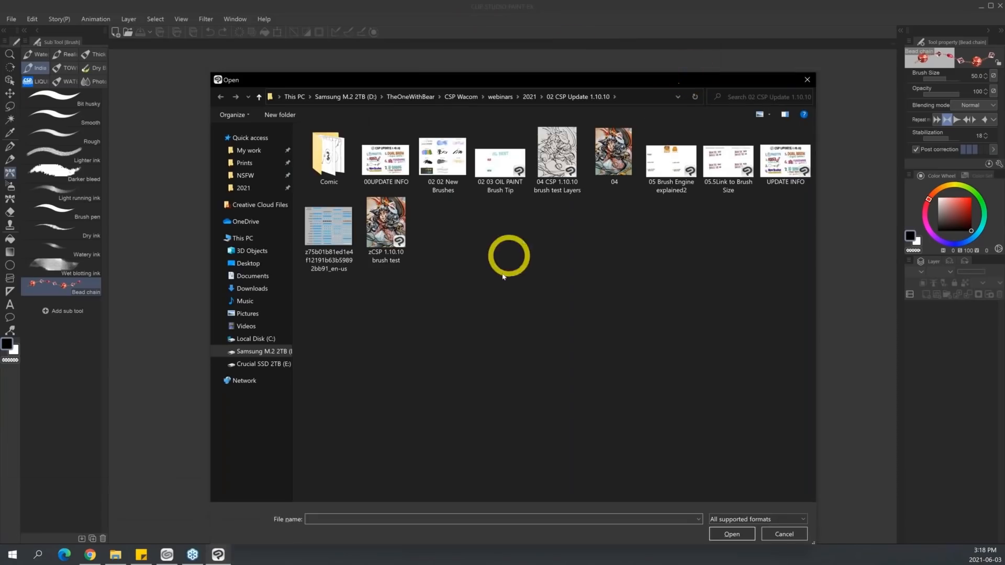
drag(488, 228, 804, 146)
click(732, 534)
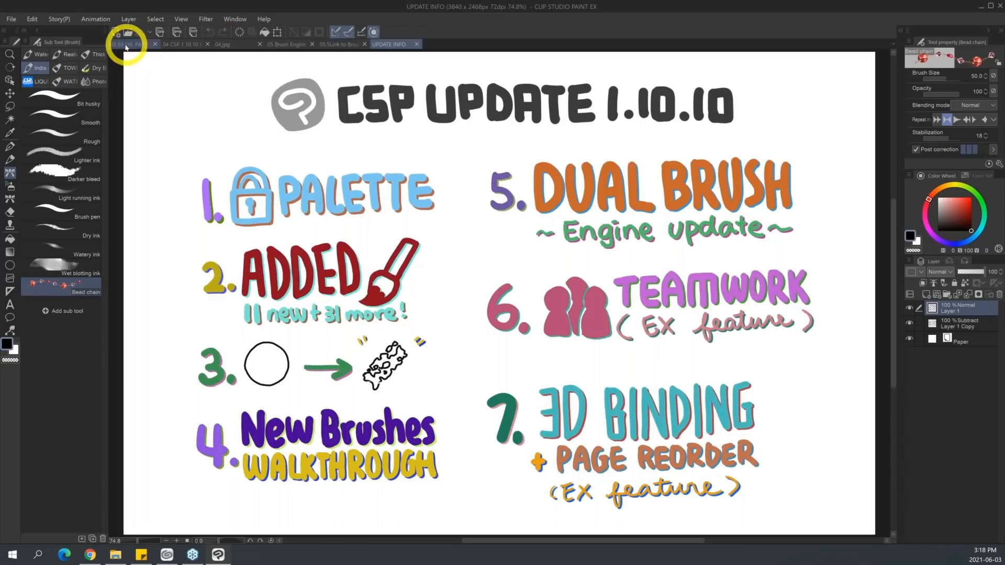
Switch to the 02 03 OIL PAINT Brush Tip canvas and activate the existing Oil paint brush from the Thick paint group.
click(133, 44)
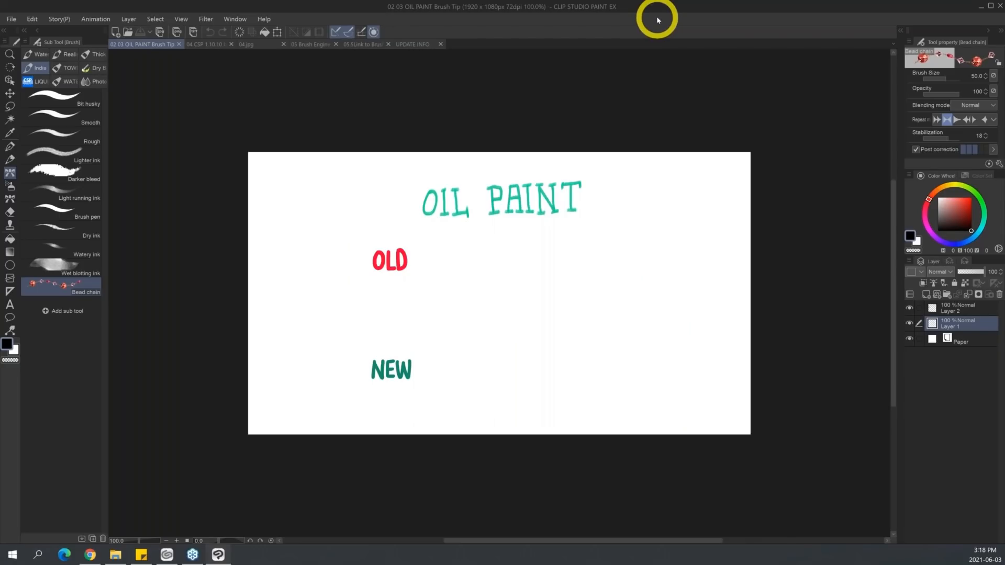
click(92, 54)
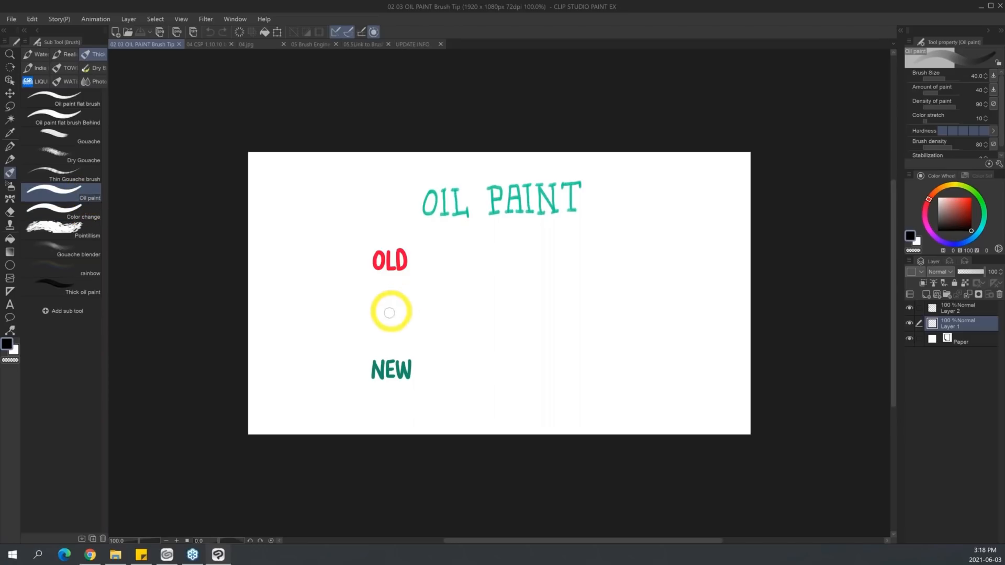
key(ctrl+space)
drag(520, 279, 530, 285)
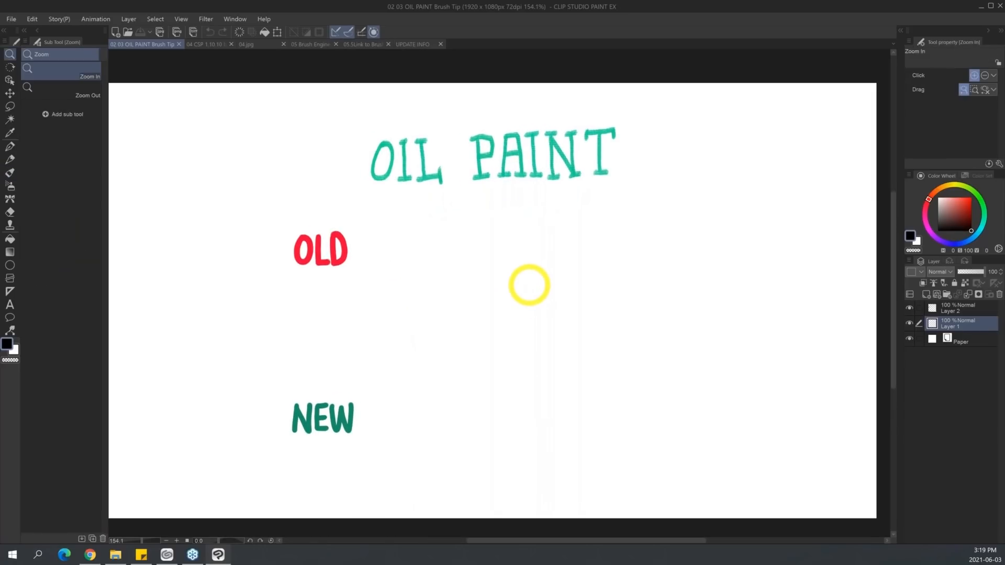
drag(353, 316, 449, 254)
key(ctrl+z)
key(ctrl+z)
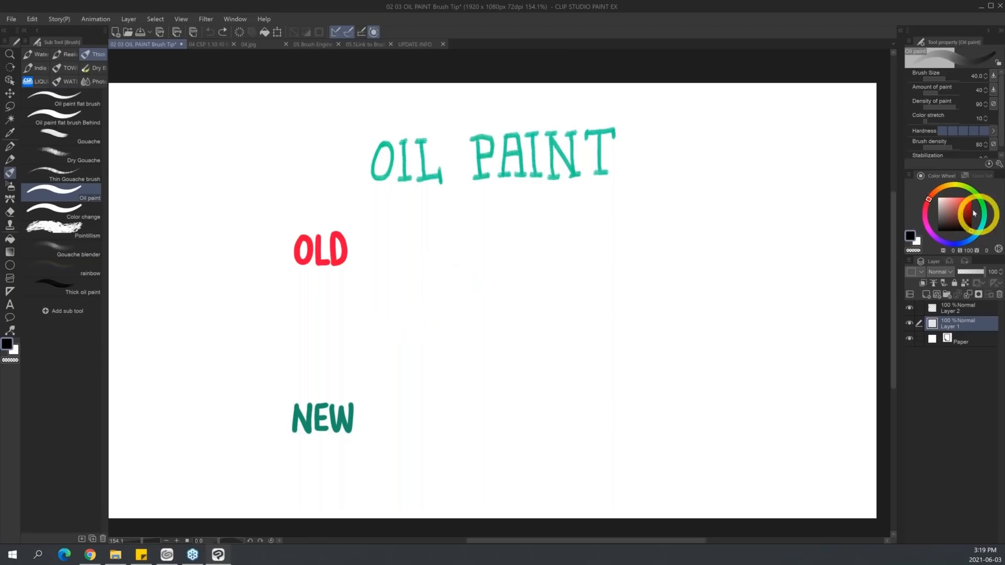
Paint overlapping dark red, green, teal and golden yellow scribbles beside the OLD label with the existing Oil paint brush.
click(969, 211)
mouse_move(377, 287)
mouse_down()
mouse_move(429, 261)
mouse_move(401, 296)
mouse_move(473, 277)
mouse_move(418, 337)
mouse_up()
click(981, 202)
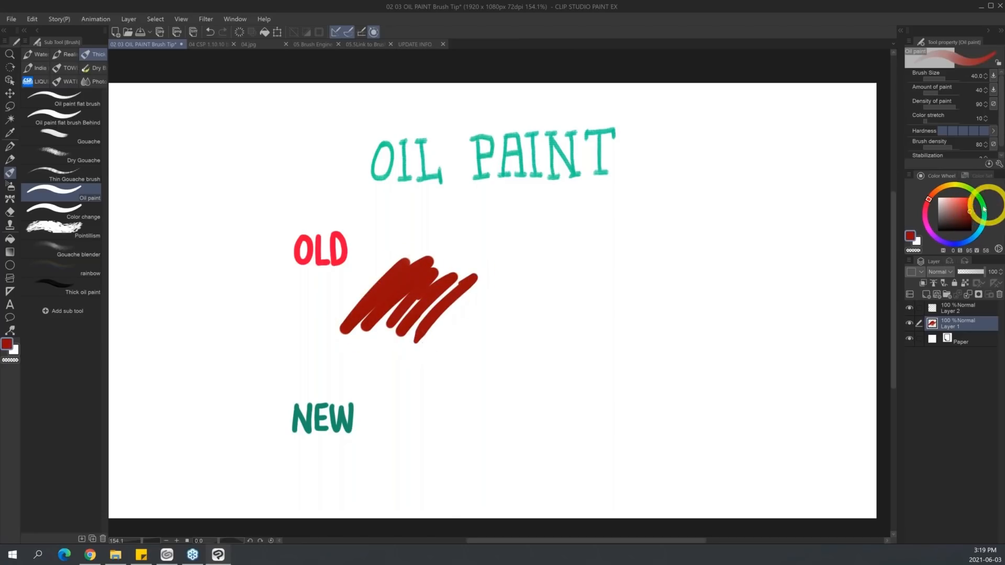
mouse_move(427, 292)
mouse_down()
mouse_move(461, 271)
mouse_move(424, 316)
mouse_move(489, 267)
mouse_move(438, 313)
mouse_move(493, 278)
mouse_move(516, 282)
mouse_move(473, 348)
mouse_up()
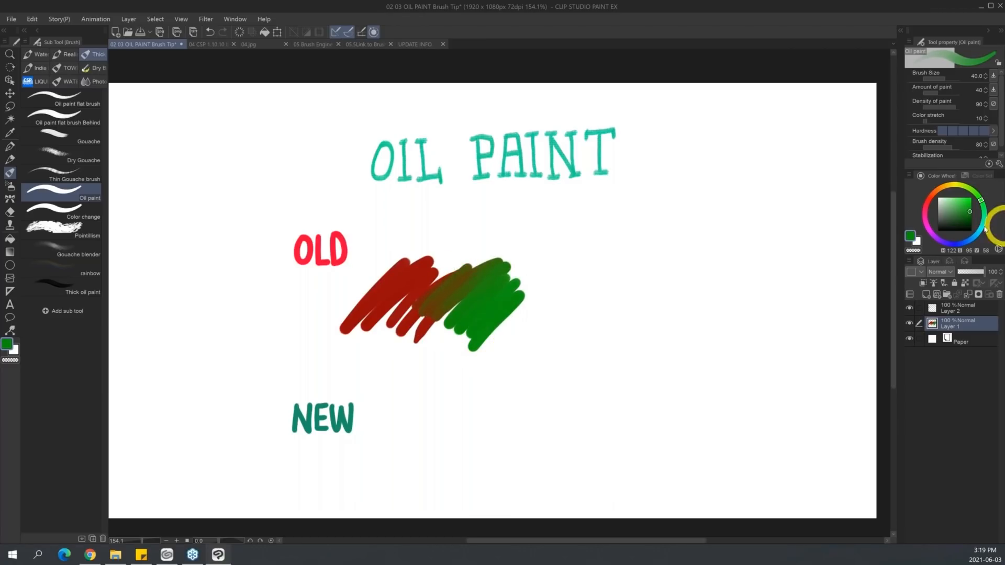
click(981, 230)
mouse_move(521, 301)
mouse_down()
mouse_move(557, 272)
mouse_move(514, 335)
mouse_move(601, 280)
mouse_move(543, 332)
mouse_move(570, 336)
mouse_move(630, 280)
mouse_move(659, 295)
mouse_move(613, 338)
mouse_up()
click(948, 187)
click(968, 203)
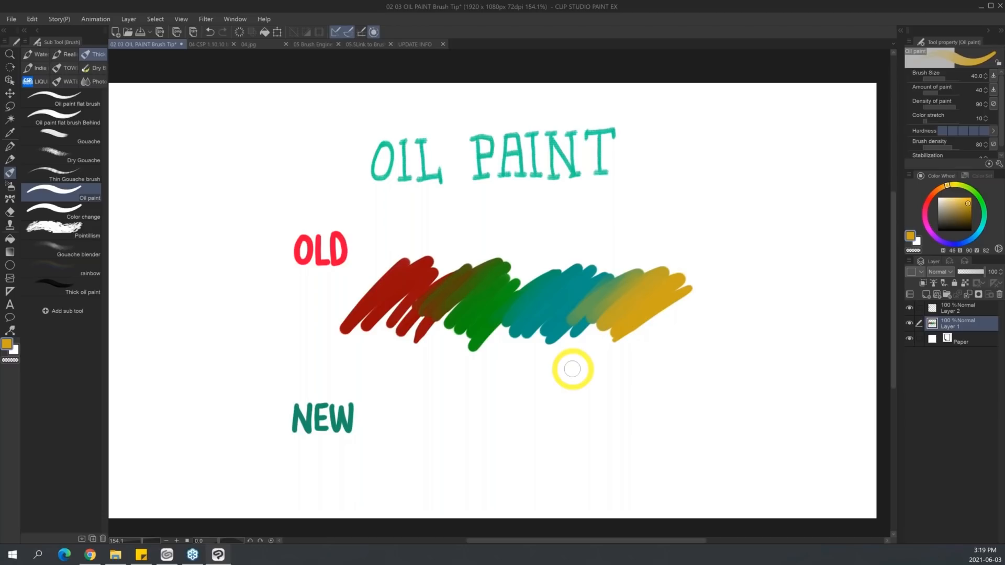
Add the default Oil paint sub tool from the Brush tool's Thick paint group to the current sub tool group.
click(25, 41)
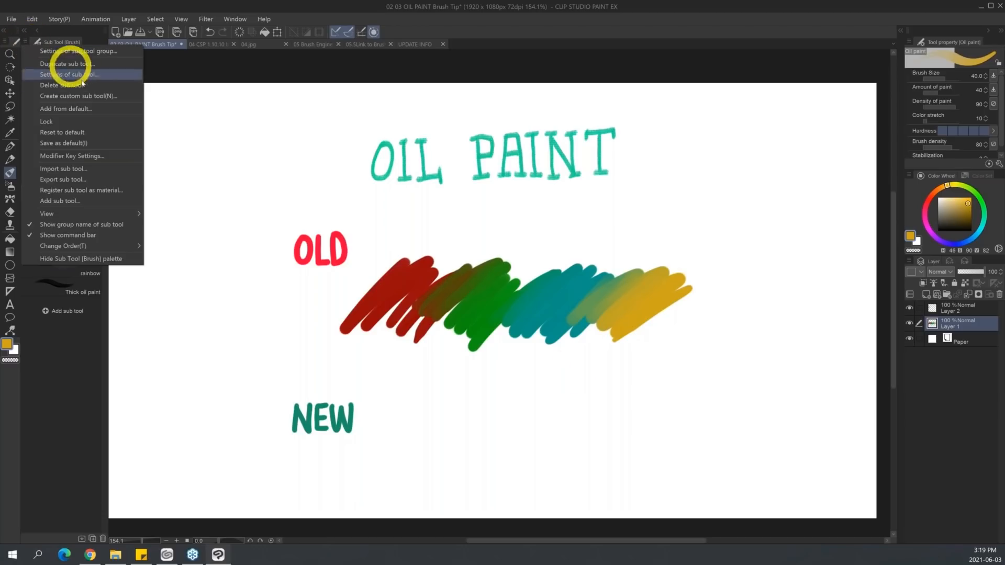
click(101, 110)
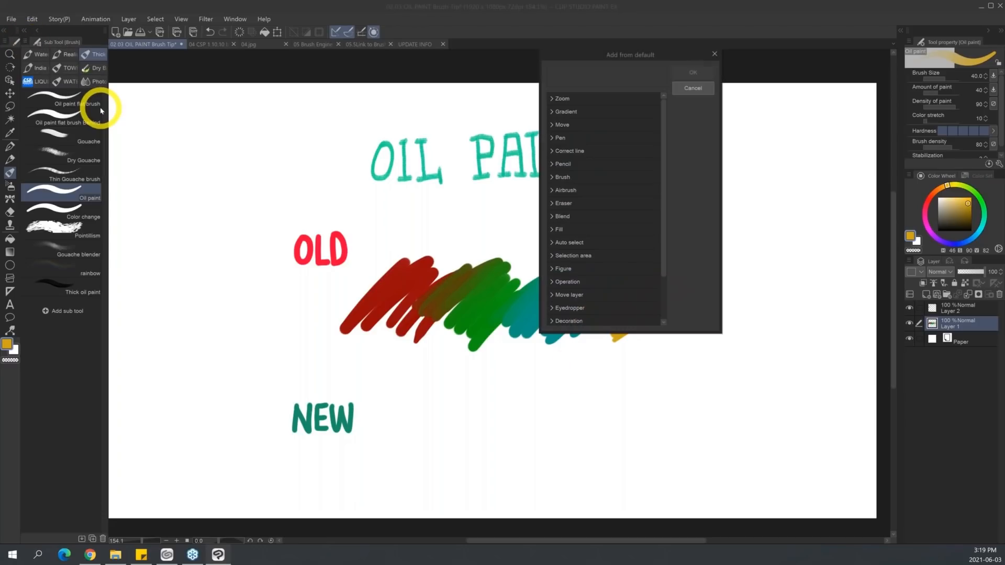
click(575, 204)
click(646, 228)
click(663, 215)
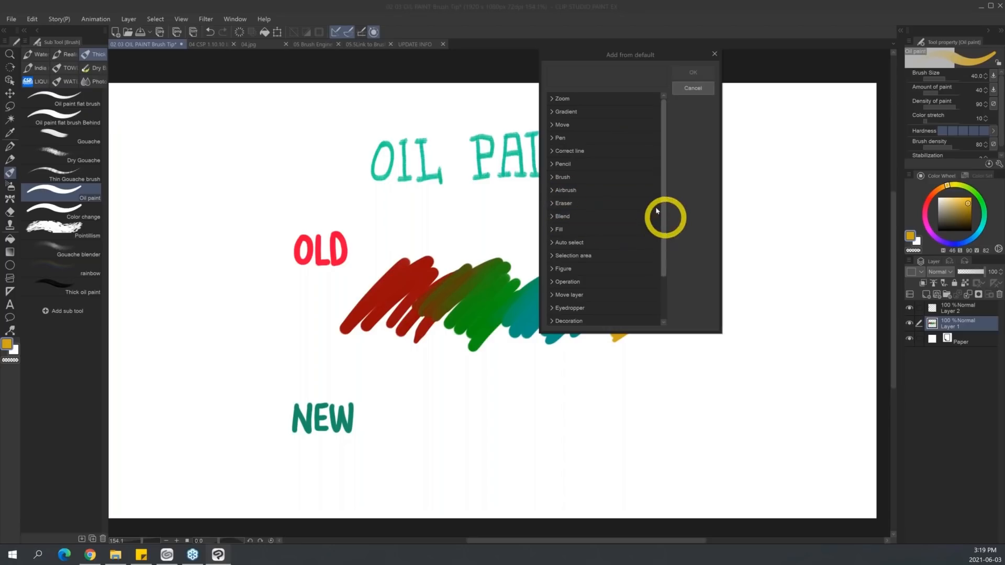
click(551, 178)
drag(662, 149, 664, 209)
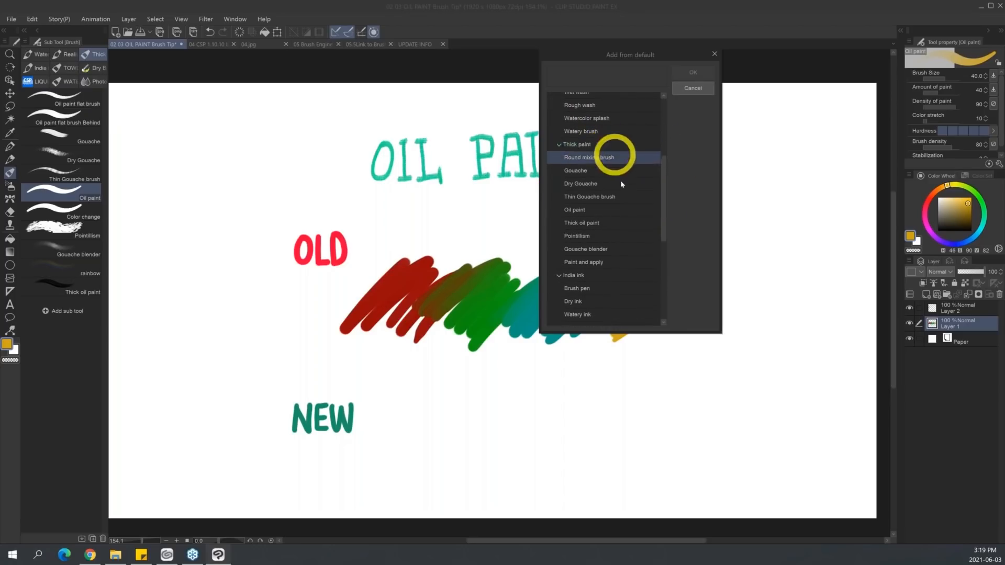
click(585, 211)
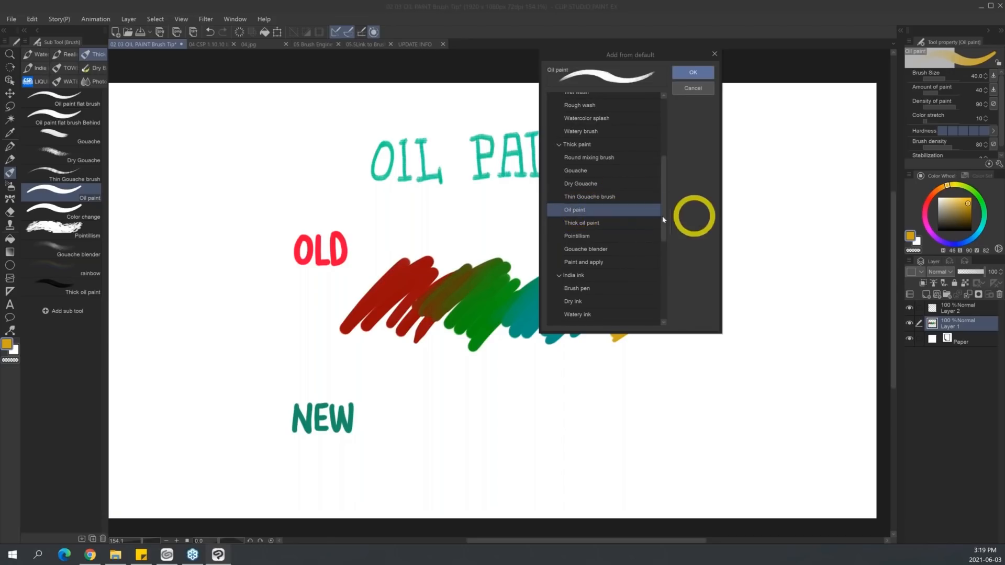
click(699, 73)
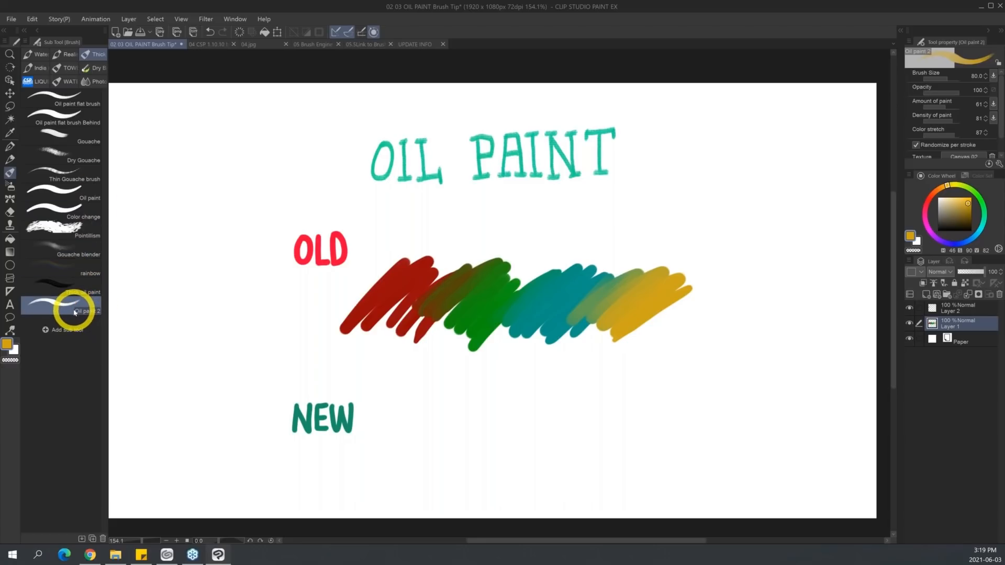
Examine the Thick paint Oil paint sample in the browser's brush upgrade article, and return to the canvas.
click(90, 555)
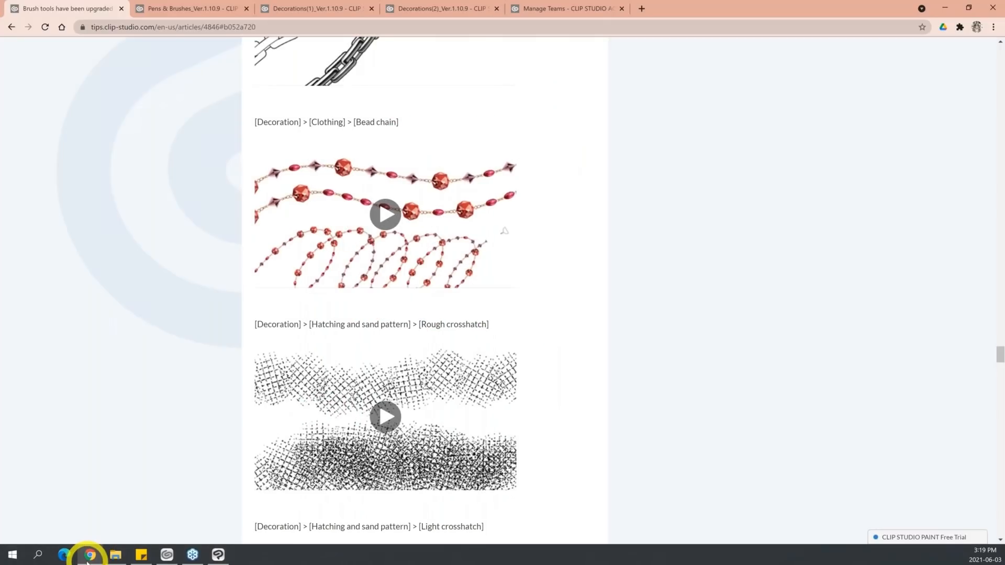
mouse_move(1001, 347)
mouse_down()
mouse_move(1001, 175)
mouse_move(991, 230)
mouse_move(1001, 217)
mouse_up()
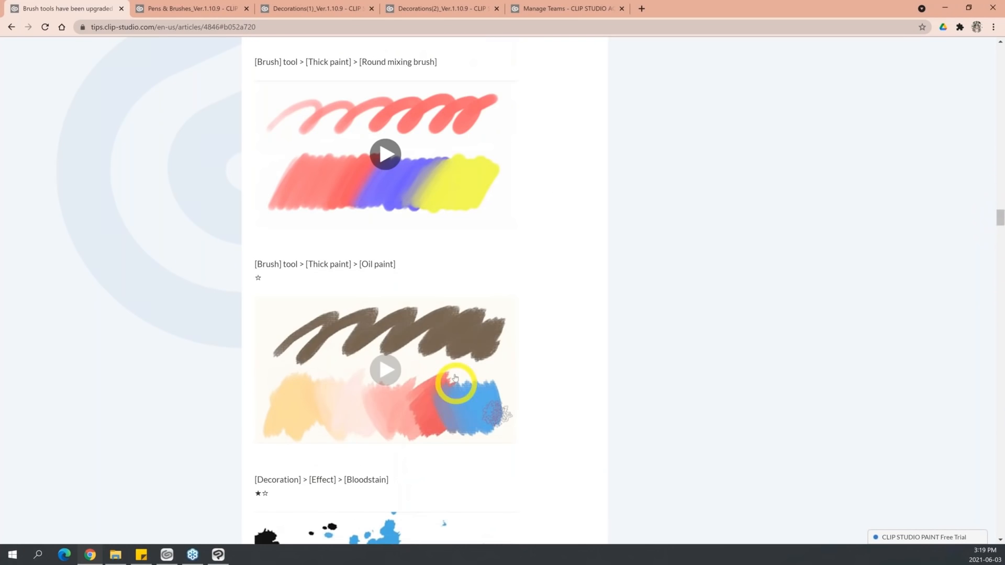
click(946, 8)
Paint overlapping red, green, teal and golden yellow scribbles beside the NEW label with Oil paint 2, sampling colours from the OLD scribbles.
click(92, 309)
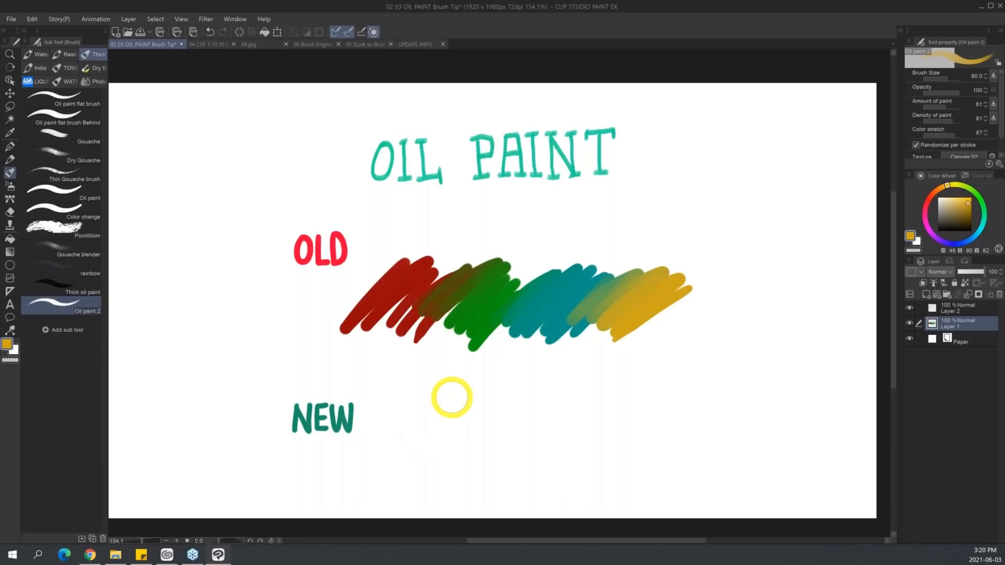
alt+click(411, 281)
mouse_move(400, 424)
mouse_down()
mouse_move(369, 462)
mouse_move(452, 421)
mouse_move(415, 487)
mouse_up()
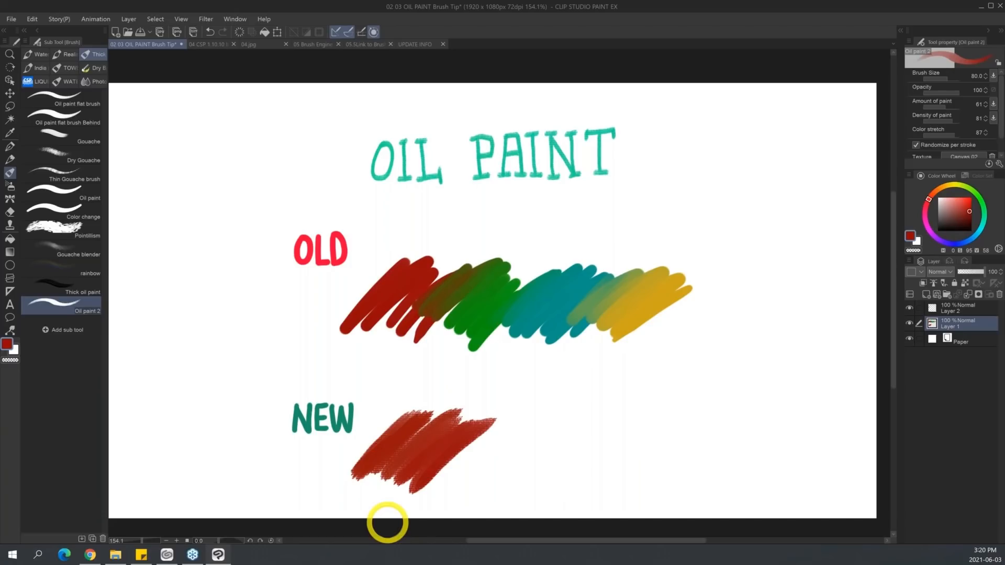
alt+click(482, 307)
mouse_move(510, 404)
mouse_down()
mouse_move(439, 463)
mouse_move(454, 442)
mouse_move(421, 461)
mouse_move(479, 460)
mouse_move(458, 490)
mouse_move(461, 471)
mouse_move(482, 469)
mouse_move(505, 414)
mouse_move(490, 470)
mouse_move(556, 420)
mouse_move(526, 451)
mouse_move(522, 486)
mouse_move(596, 428)
mouse_up()
alt+click(550, 306)
alt+click(642, 303)
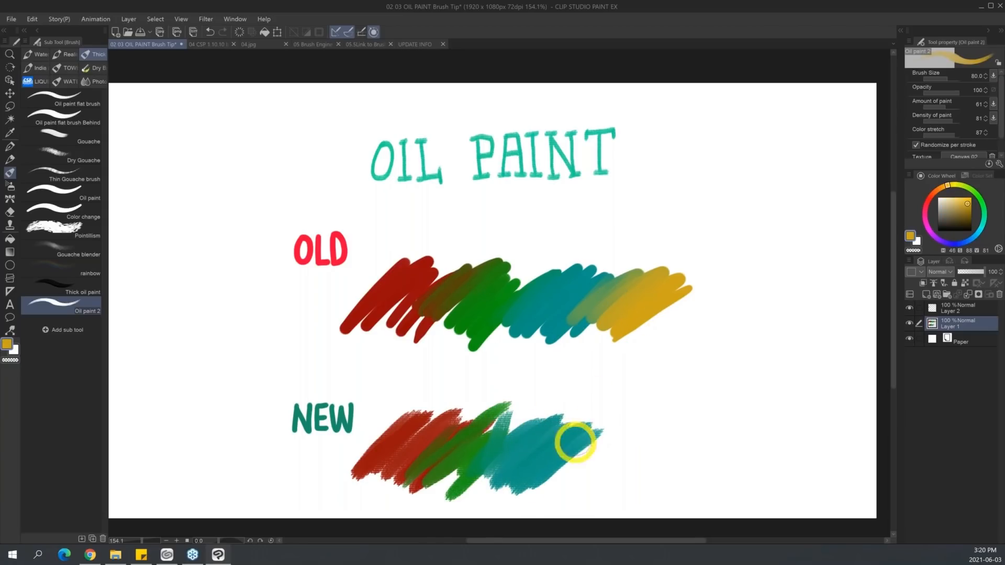
mouse_move(532, 469)
mouse_down()
mouse_move(561, 426)
mouse_move(619, 420)
mouse_move(564, 487)
mouse_move(550, 478)
mouse_move(620, 426)
mouse_move(583, 441)
mouse_move(610, 427)
mouse_up()
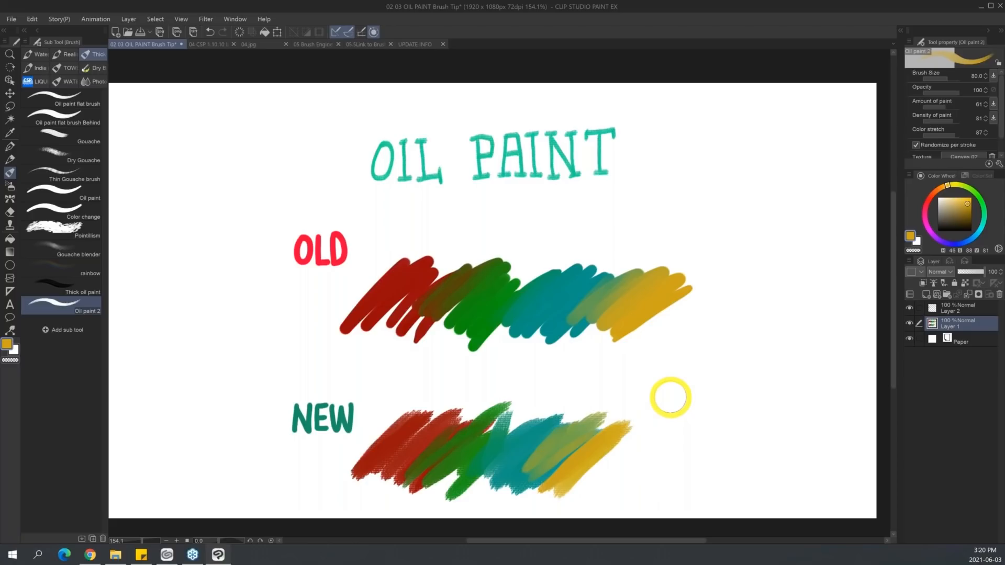
Blend a white stroke into the yellow end of the NEW scribbles and sample the resulting pale cream colour.
mouse_move(651, 413)
mouse_down()
mouse_move(617, 431)
mouse_move(590, 478)
mouse_move(662, 410)
mouse_move(567, 516)
mouse_up()
key(x)
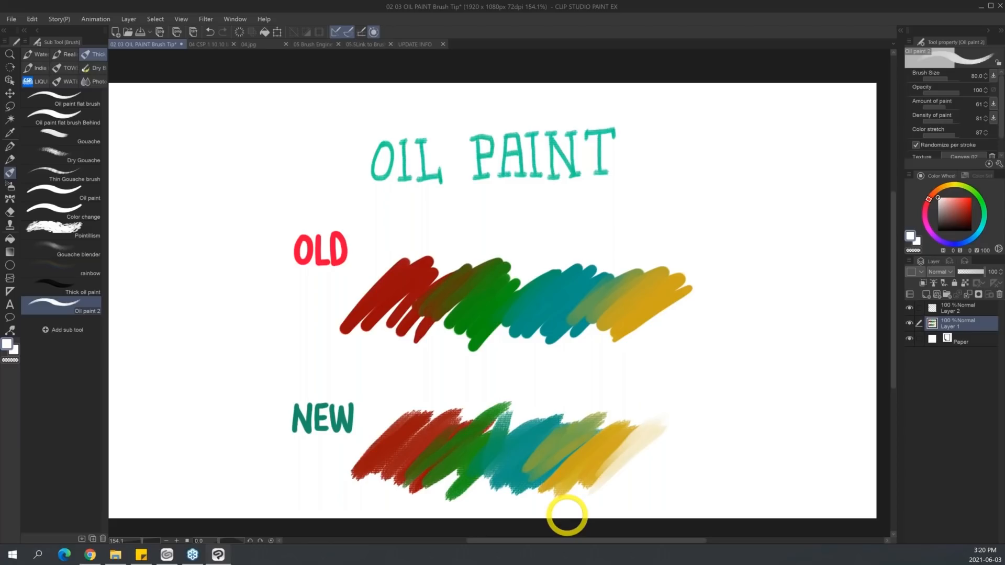
alt+click(635, 429)
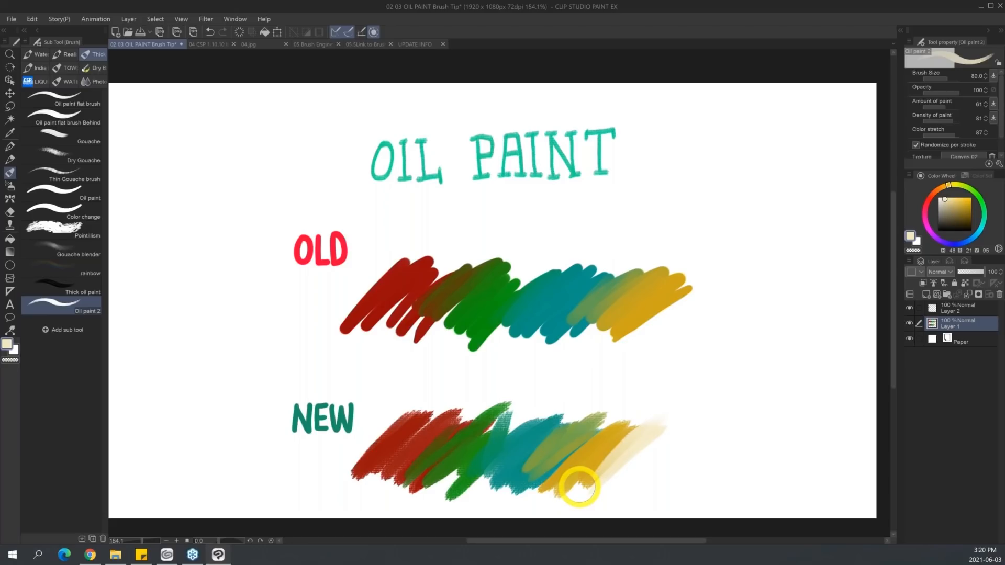
Review the sub tool palette's options and the Clip Studio launcher's Return to PAINT entry, and return to the canvas.
click(25, 41)
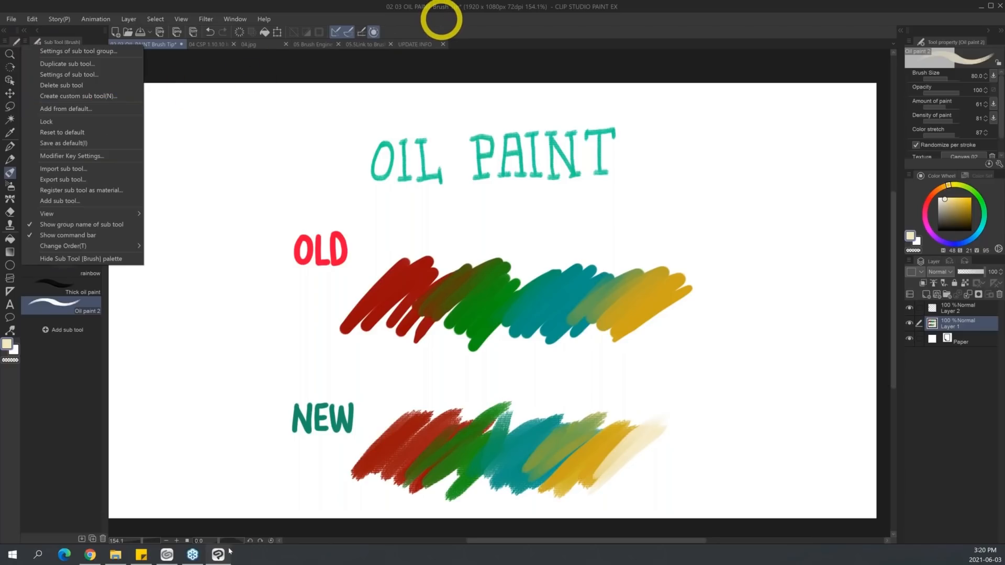
click(167, 554)
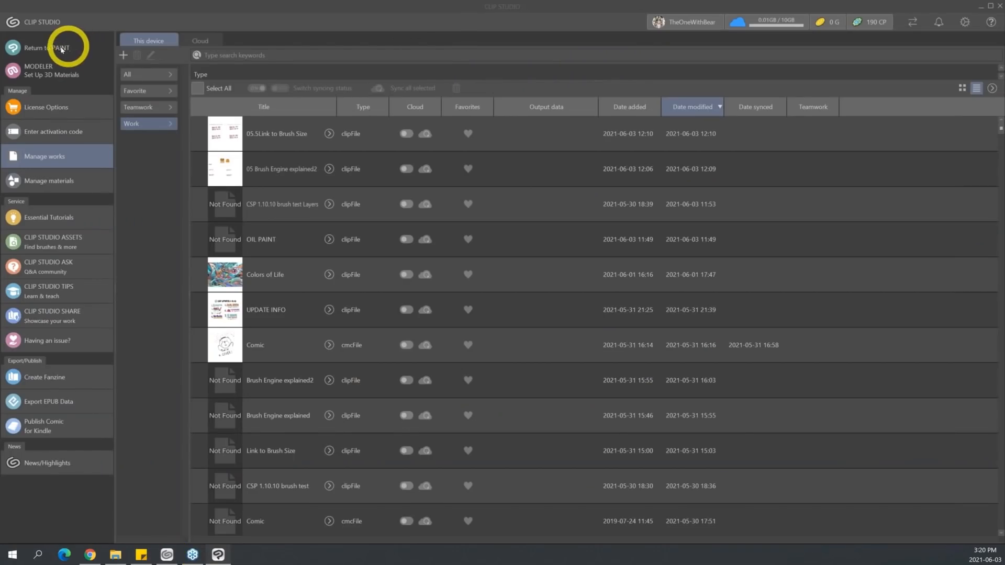
click(981, 7)
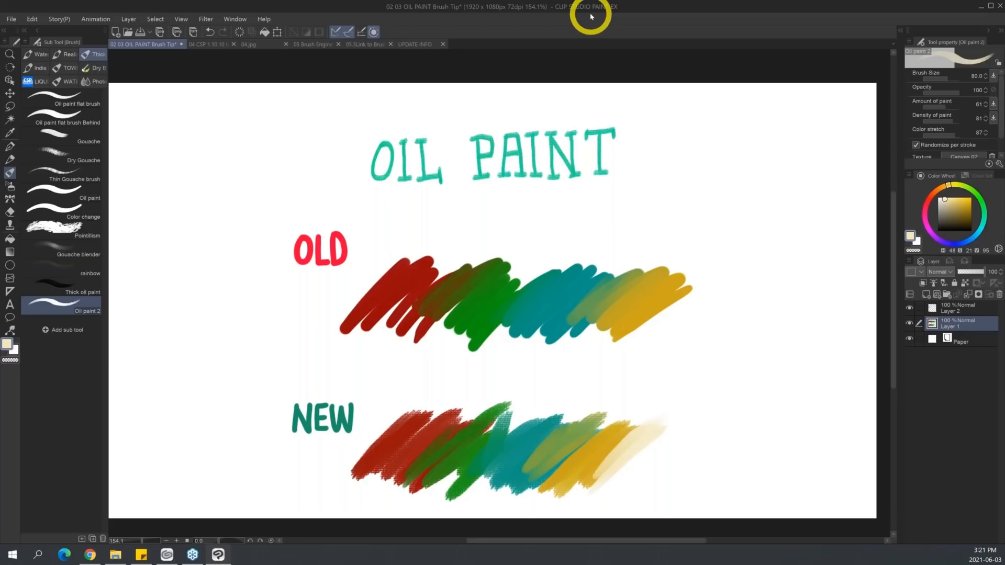
click(167, 554)
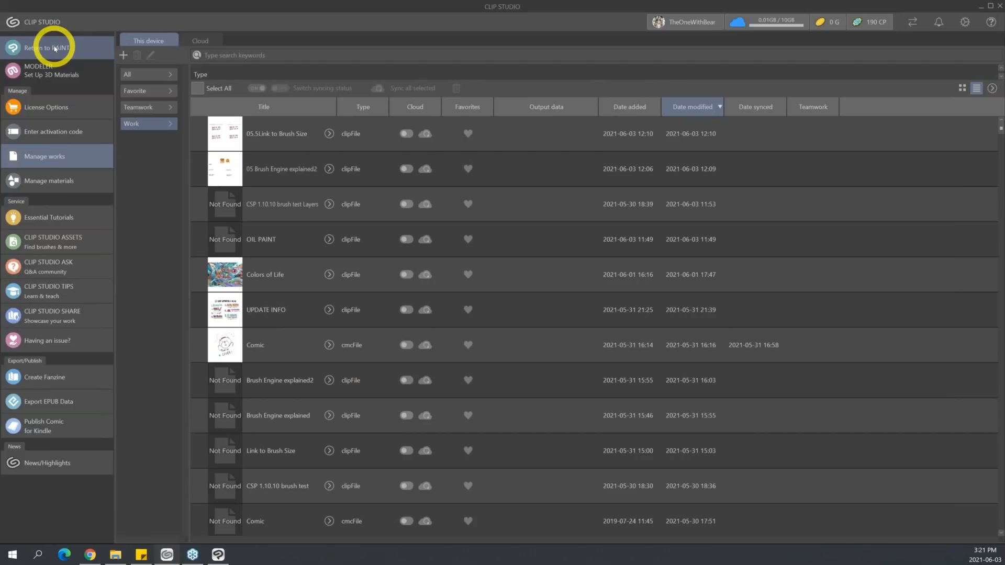
click(983, 7)
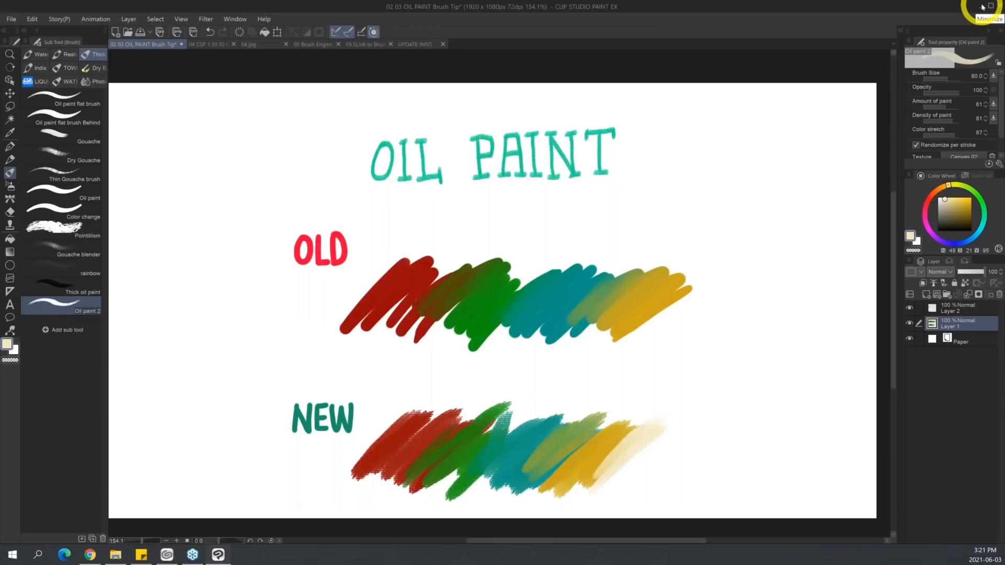
Review the deleted and changed sub tools on the Pens & Brushes_Ver.1.10.9 asset page in the browser, glancing back at the oil paint canvas.
click(90, 555)
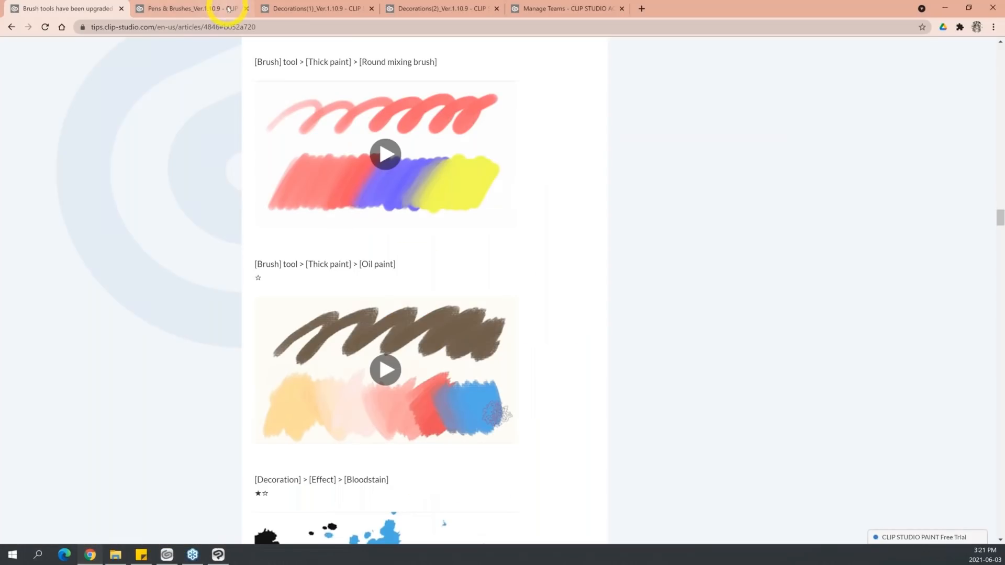
click(228, 9)
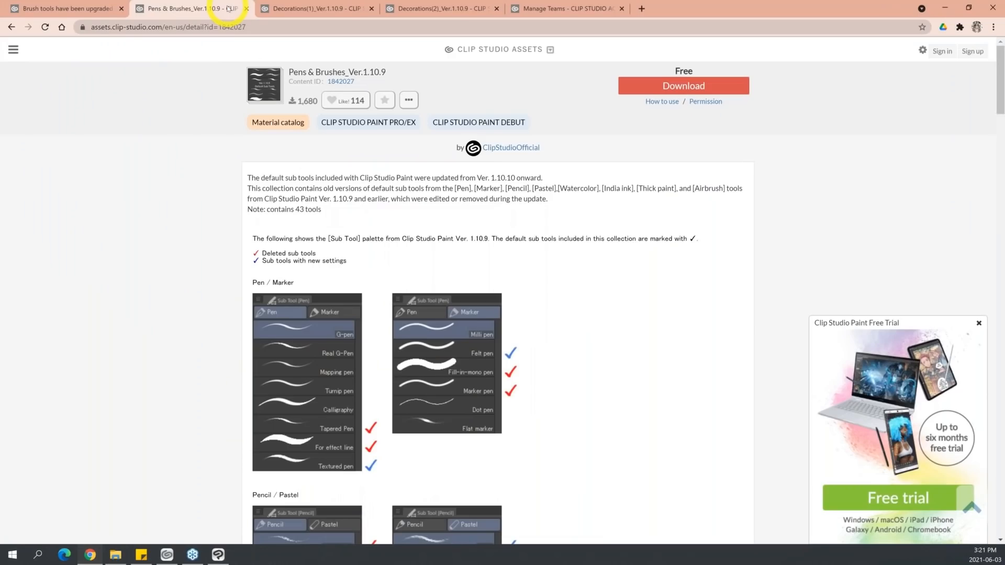
click(1002, 112)
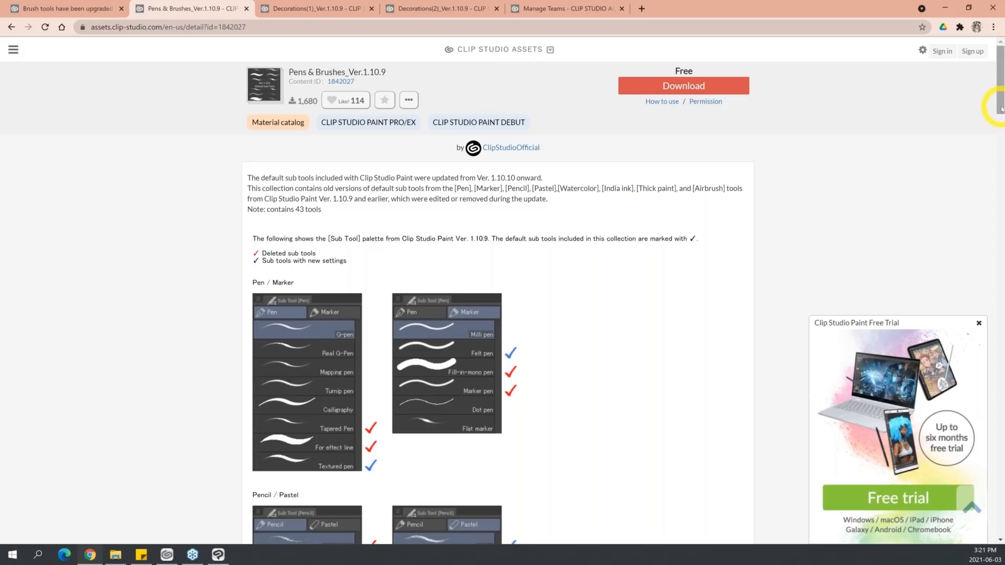
mouse_move(1001, 108)
mouse_down()
mouse_move(997, 160)
mouse_move(981, 189)
mouse_up()
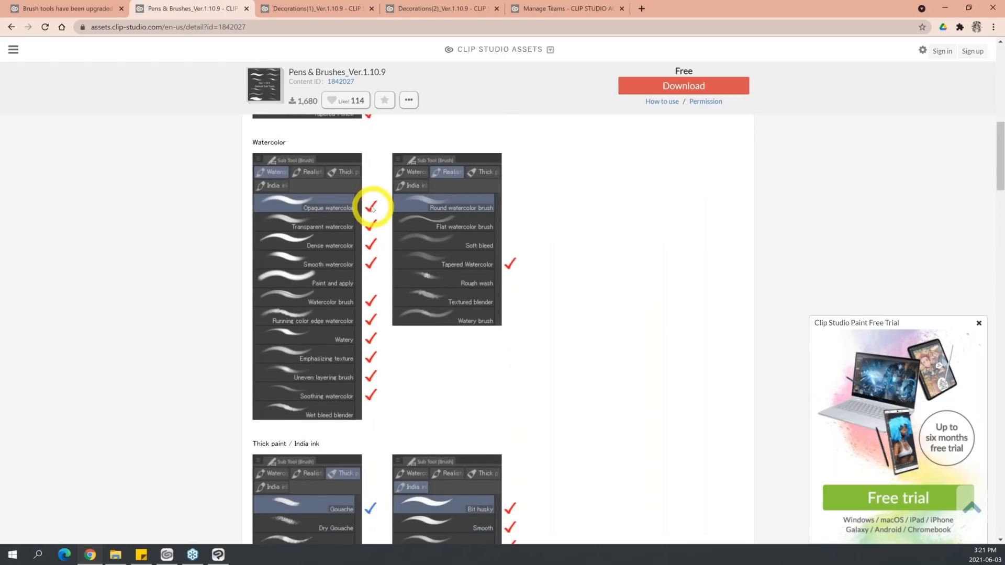
drag(1001, 177, 990, 287)
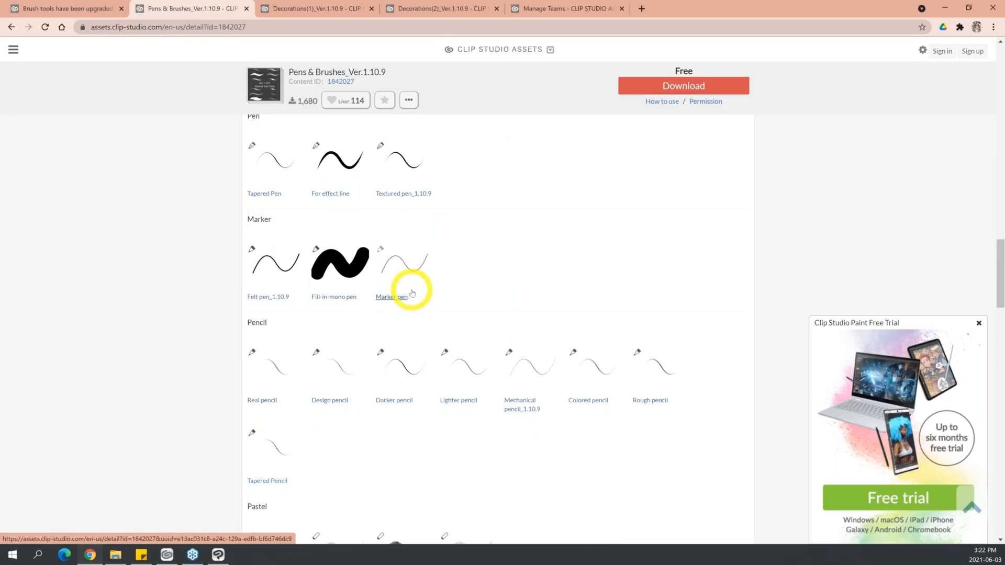
drag(992, 262, 993, 348)
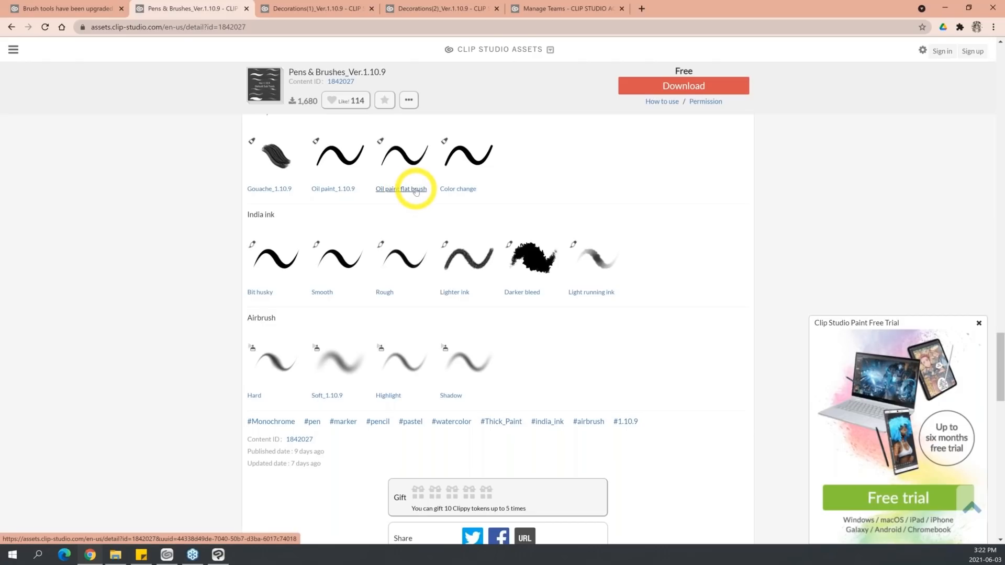
click(219, 555)
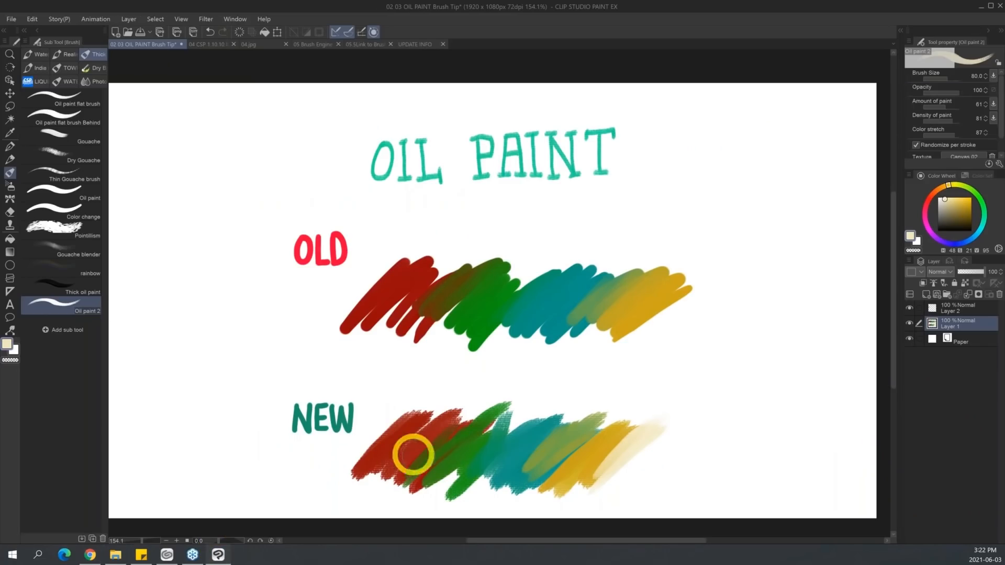
click(90, 556)
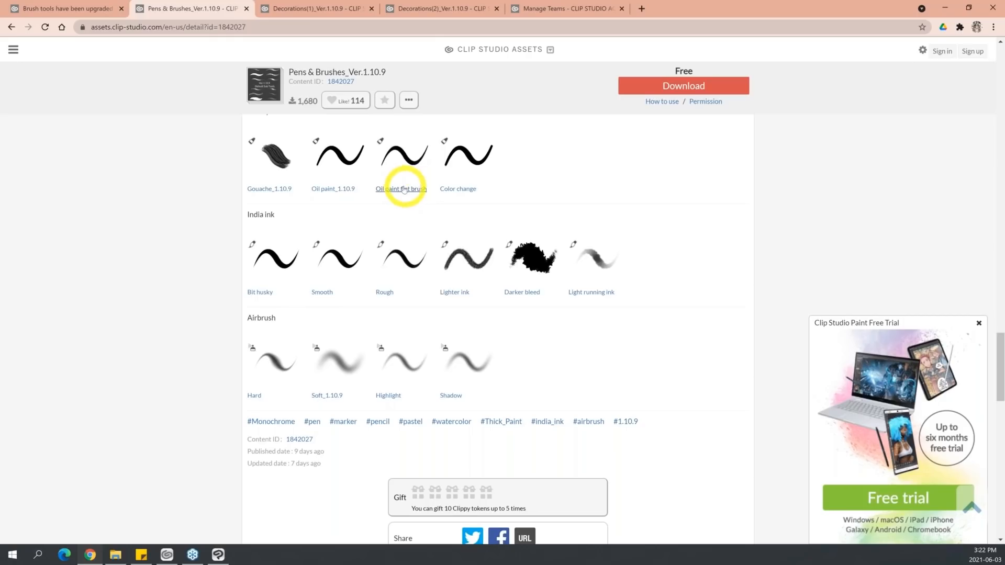
Look through the old decoration brushes on the Decorations(1)_Ver.1.10.9 and Decorations(2)_Ver.1.10.9 asset pages, and return to Clip Studio Paint.
click(351, 9)
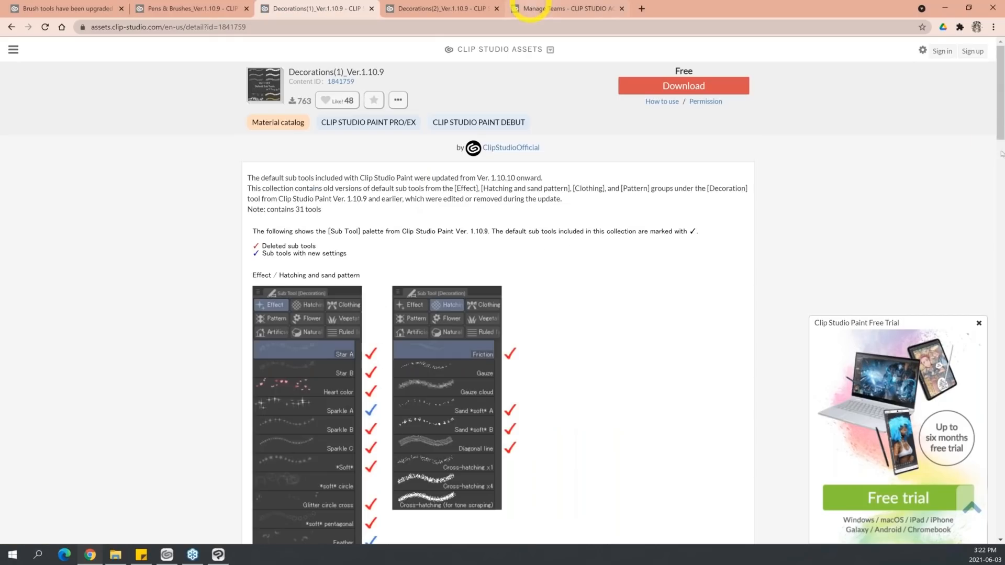
mouse_move(991, 136)
mouse_down()
mouse_move(990, 302)
mouse_move(996, 285)
mouse_up()
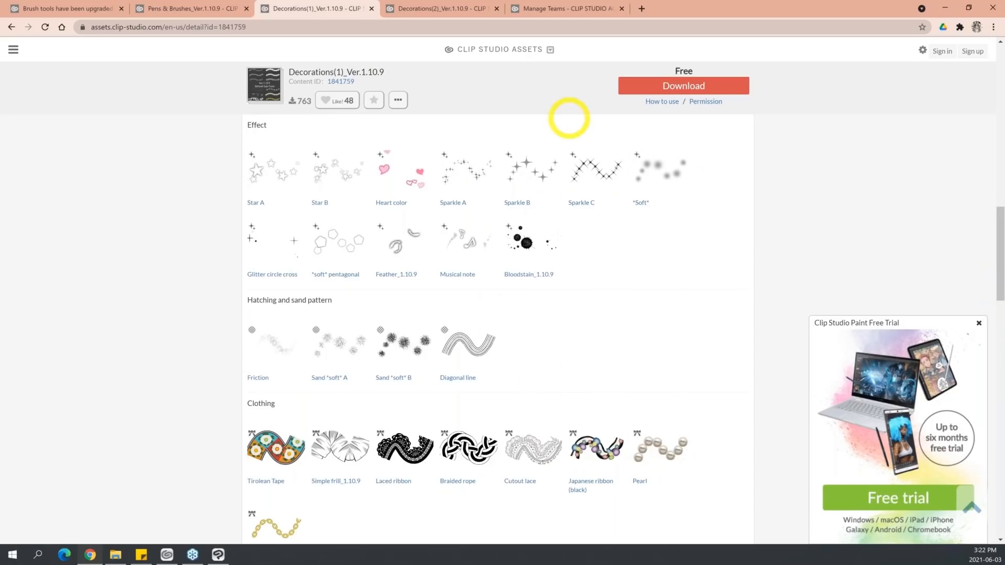
click(435, 7)
drag(1000, 131, 1000, 294)
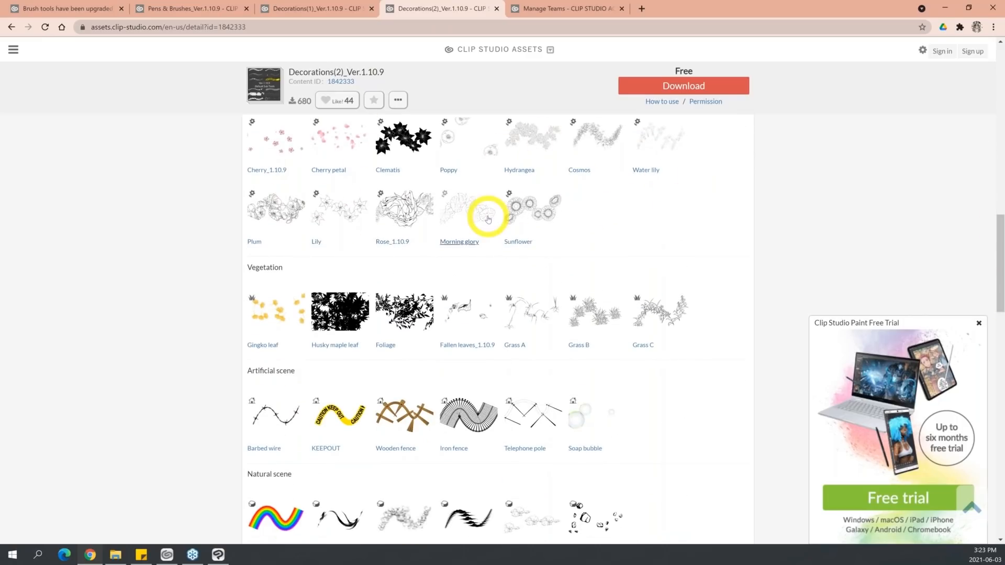
mouse_move(999, 265)
mouse_down()
mouse_move(999, 308)
mouse_move(1001, 255)
mouse_up()
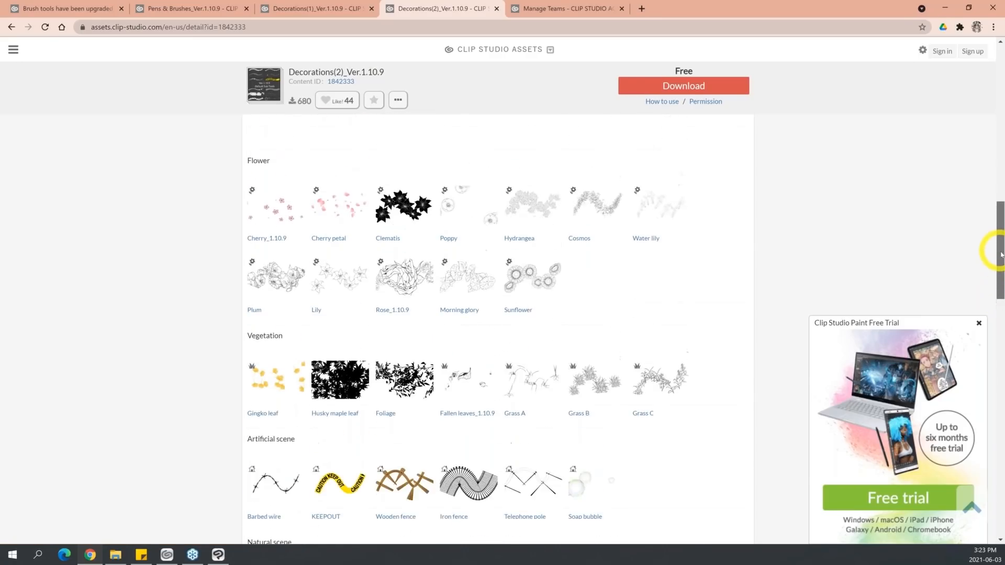
scroll(1000, 256, down, 1)
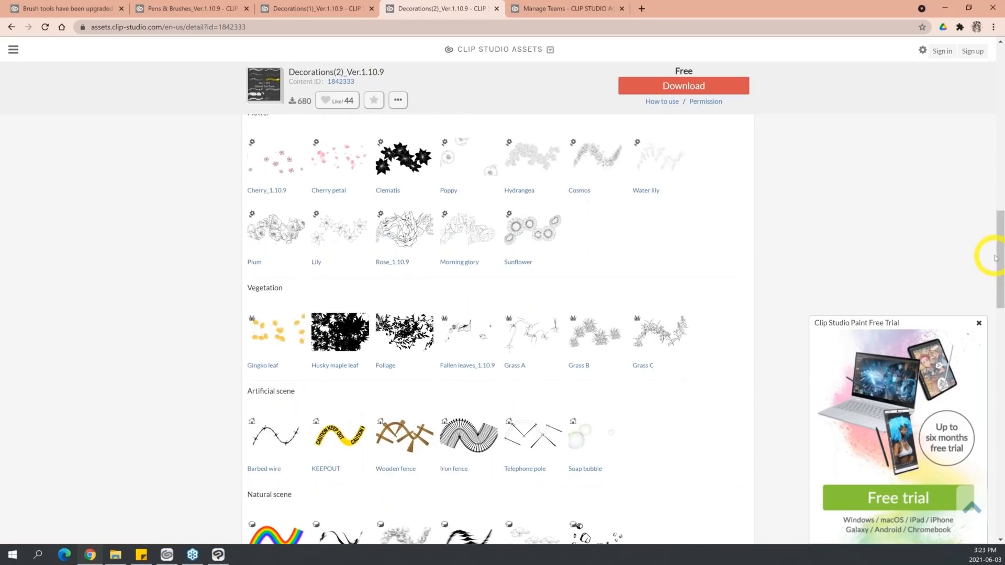
click(945, 9)
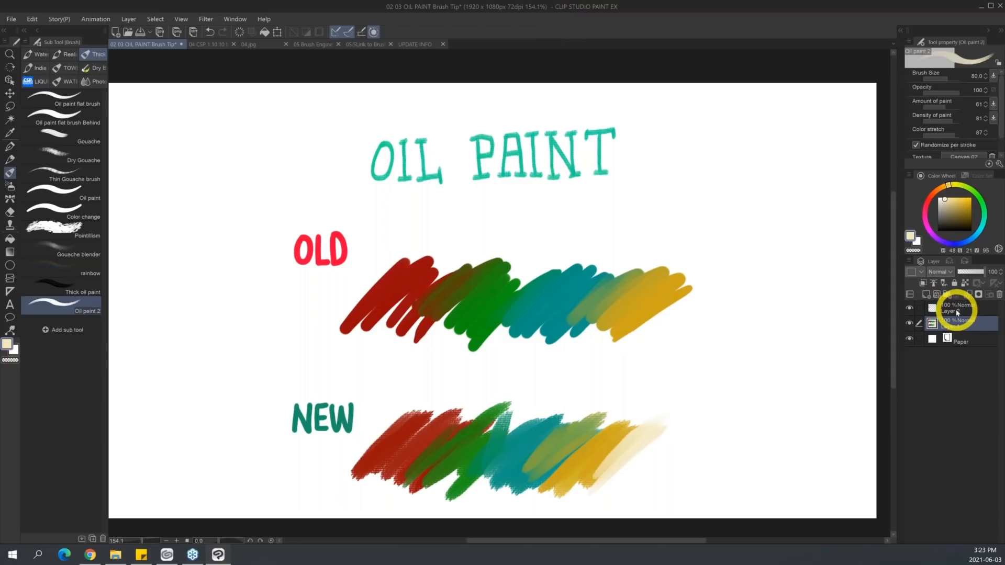
Delete Layer 1 and Layer 2 together from the oil paint canvas and switch to the UPDATE INFO canvas.
ctrl+click(994, 310)
click(999, 294)
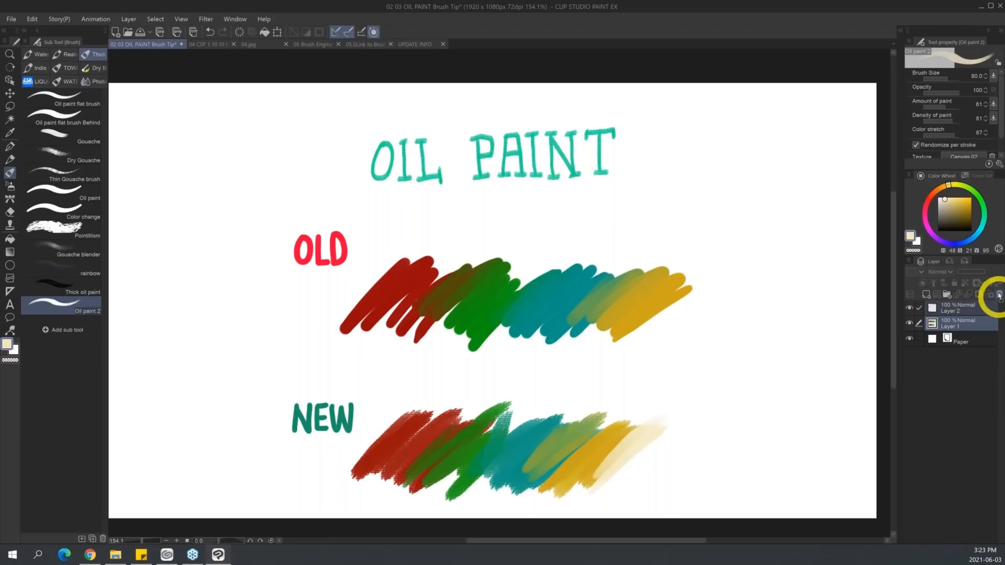
click(422, 44)
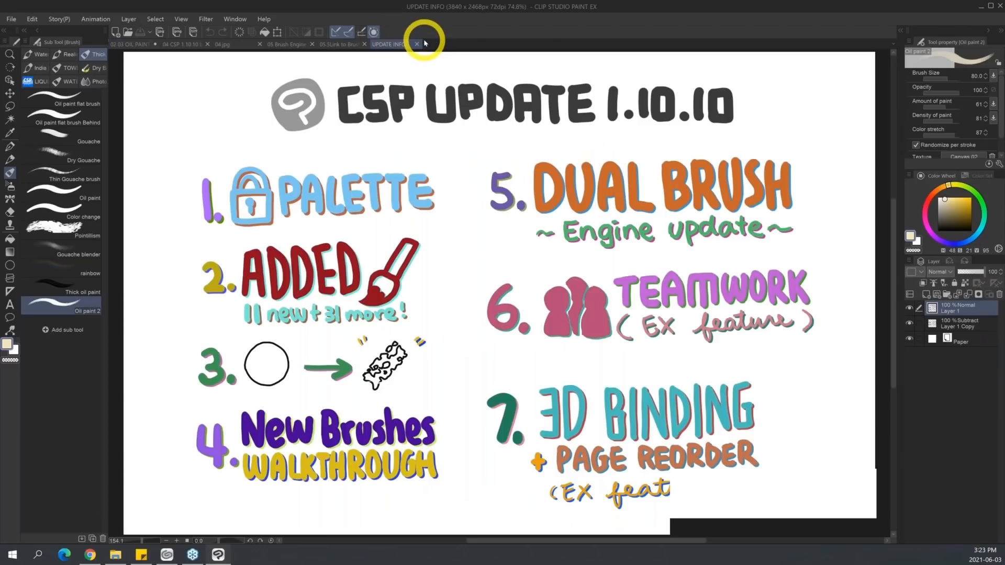
Switch to the oil paint canvas and add a new raster layer above the Paper layer.
click(134, 44)
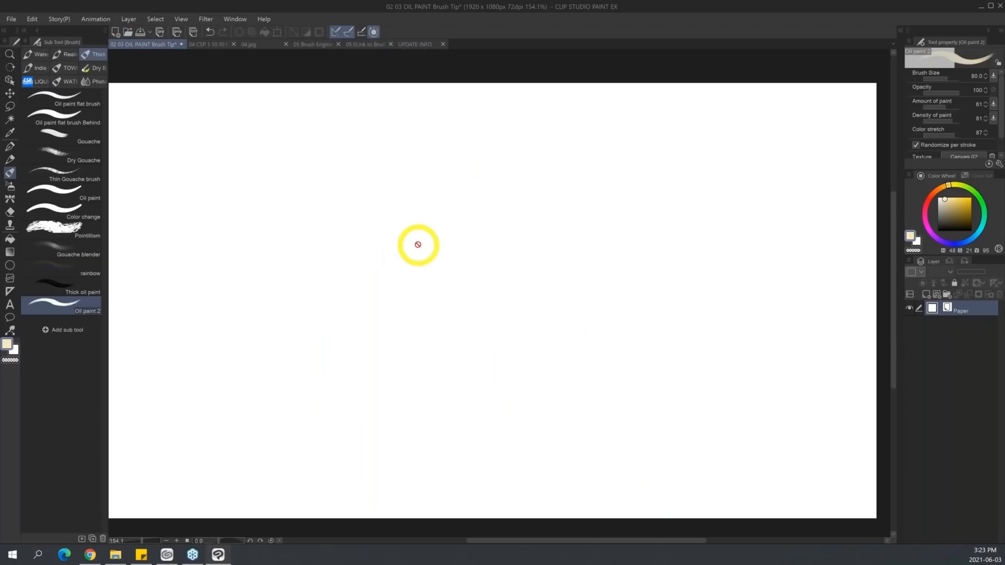
click(927, 294)
mouse_move(226, 238)
mouse_down()
mouse_move(321, 178)
mouse_move(366, 208)
mouse_up()
key(ctrl+z)
Paint orange-red zigzag test strokes with Oil paint 2 at size 80, followed by white paint over the last stroke's edge.
click(968, 209)
click(975, 192)
click(934, 194)
drag(263, 235, 376, 191)
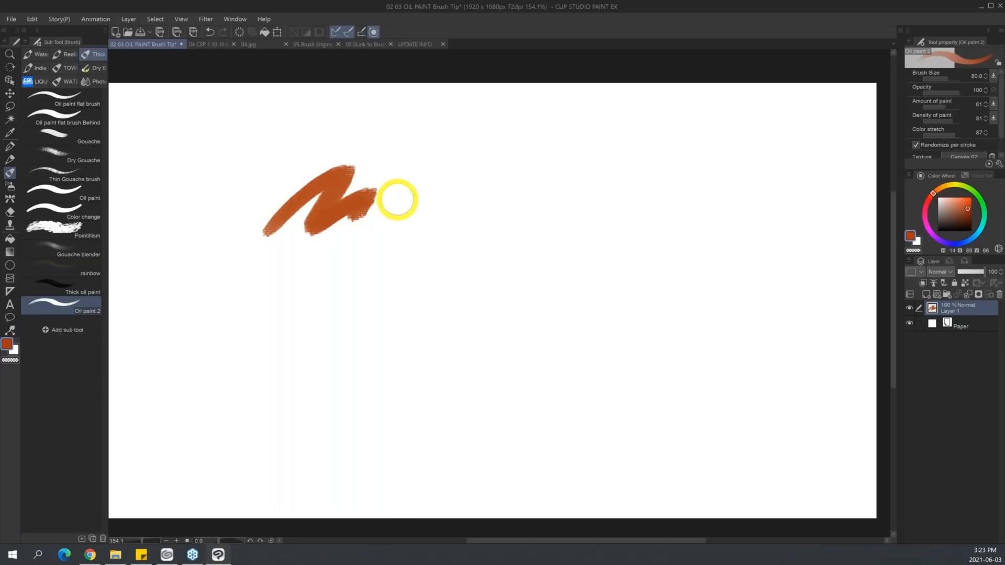
mouse_move(424, 166)
mouse_down()
mouse_move(442, 182)
mouse_move(446, 225)
mouse_move(506, 187)
mouse_move(487, 213)
mouse_move(530, 189)
mouse_up()
key(x)
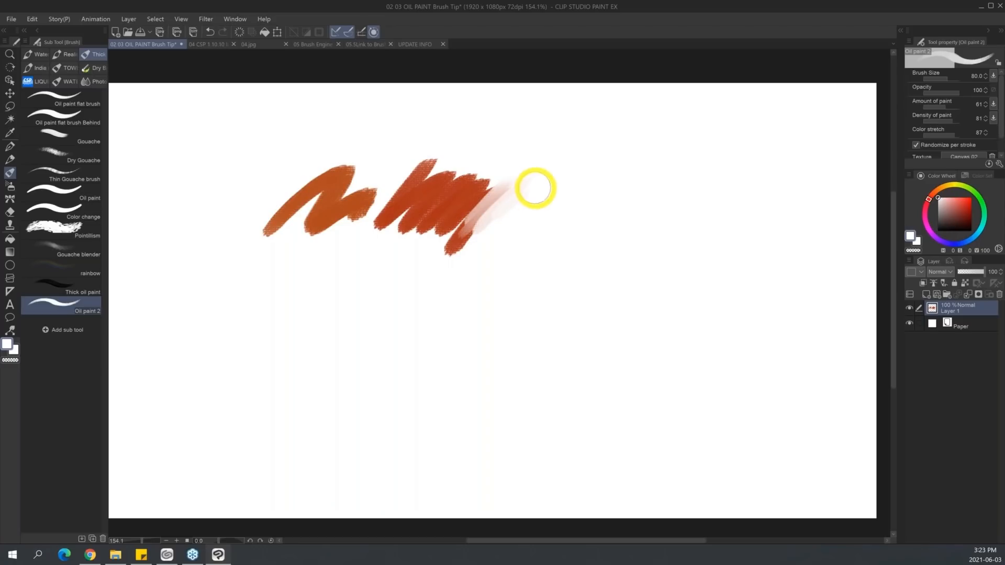
Set the brush-type cursor to Brush shape in the cursor preferences.
click(11, 19)
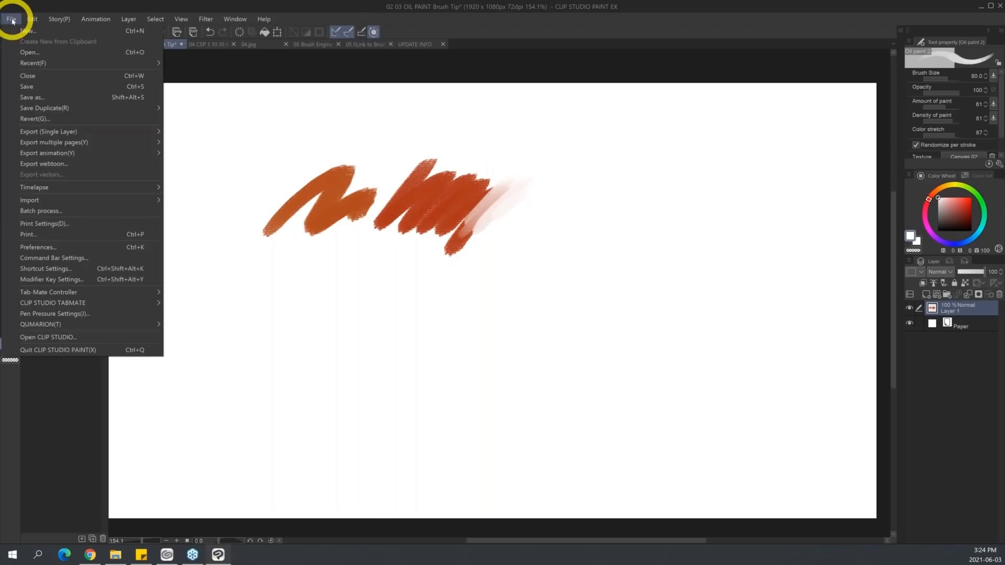
click(121, 248)
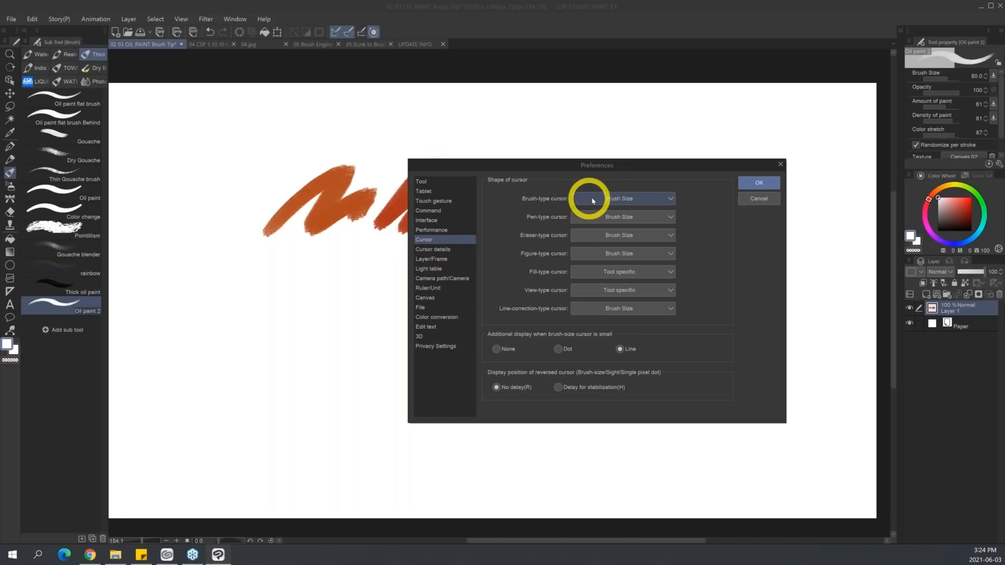
click(648, 196)
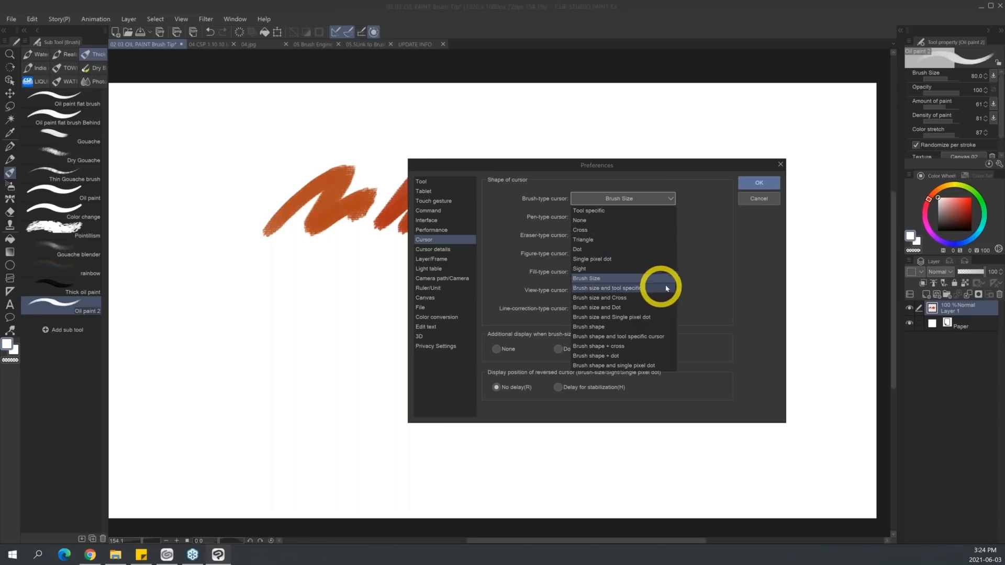
click(600, 329)
click(762, 182)
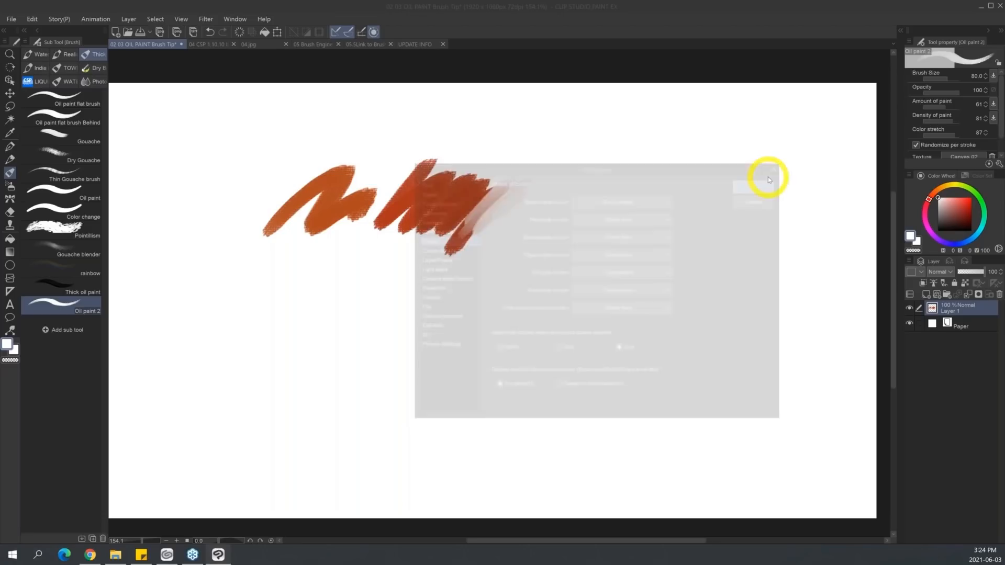
Enlarge the Oil paint 2 brush to 250 to inspect its cursor outline, and reduce it to 80 again.
key(])
key(])
key(])
key(])
key(])
key(])
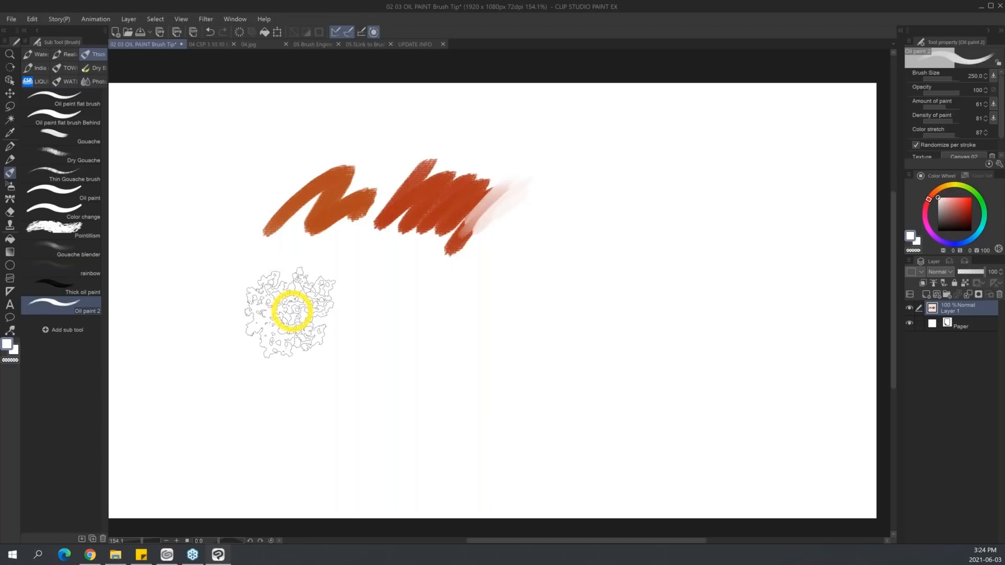
key([)
key([)
key([)
key([)
key([)
key([)
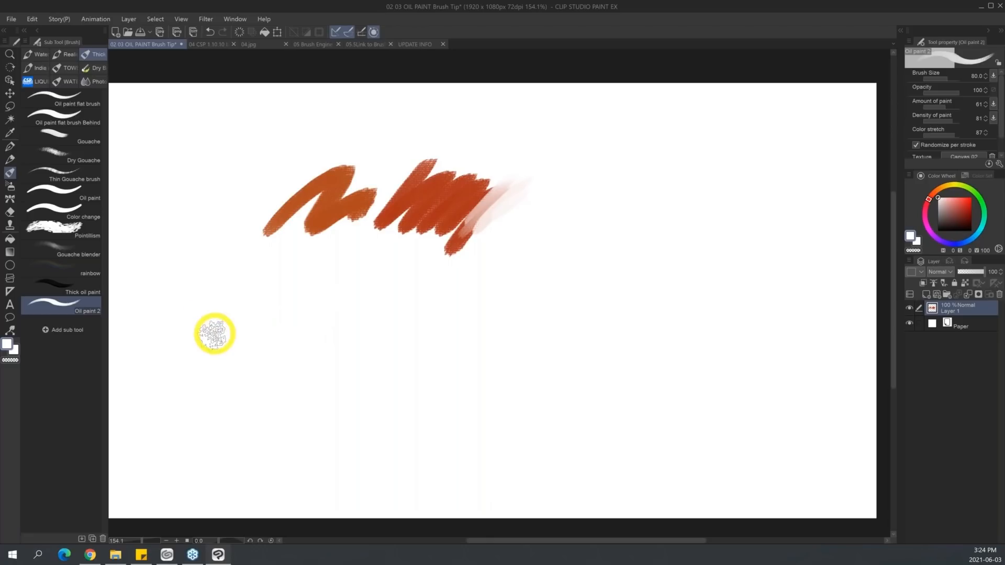
Paint a row of red zigzag strokes below the first ones, continuing with the orange-red sampled from the upper stroke.
click(972, 208)
mouse_move(248, 295)
mouse_down()
mouse_move(239, 322)
mouse_move(270, 343)
mouse_up()
alt+click(443, 211)
mouse_move(288, 308)
mouse_down()
mouse_move(293, 327)
mouse_move(359, 307)
mouse_move(345, 343)
mouse_move(366, 332)
mouse_move(390, 343)
mouse_move(390, 368)
mouse_up()
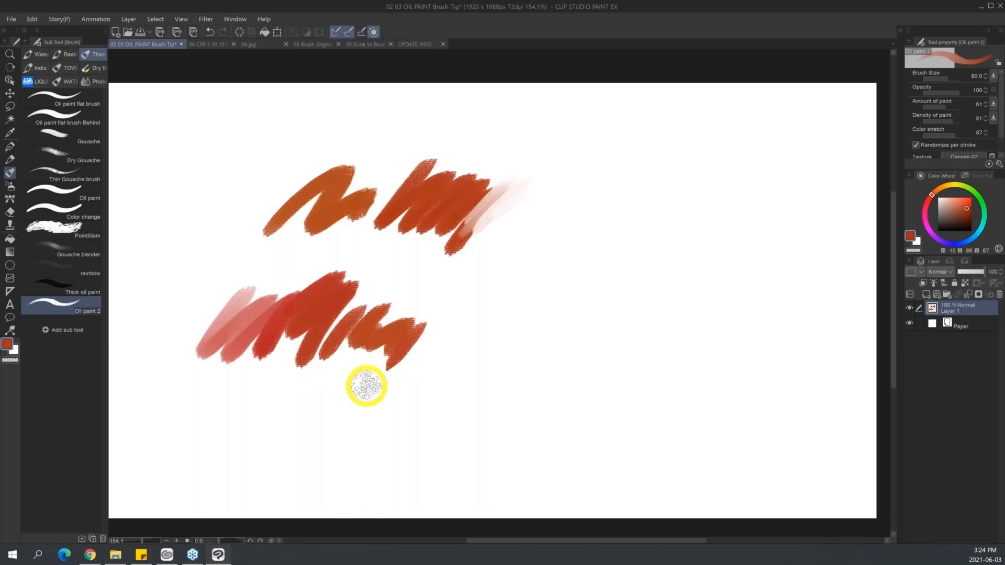
Set the Change brush cursor option to Do not change in the cursor details preferences.
click(10, 20)
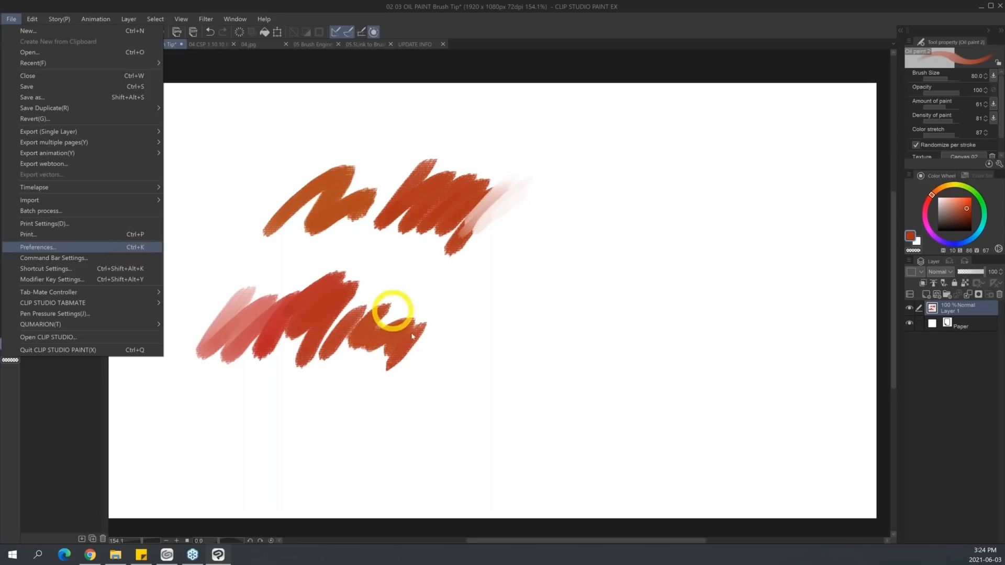
click(146, 249)
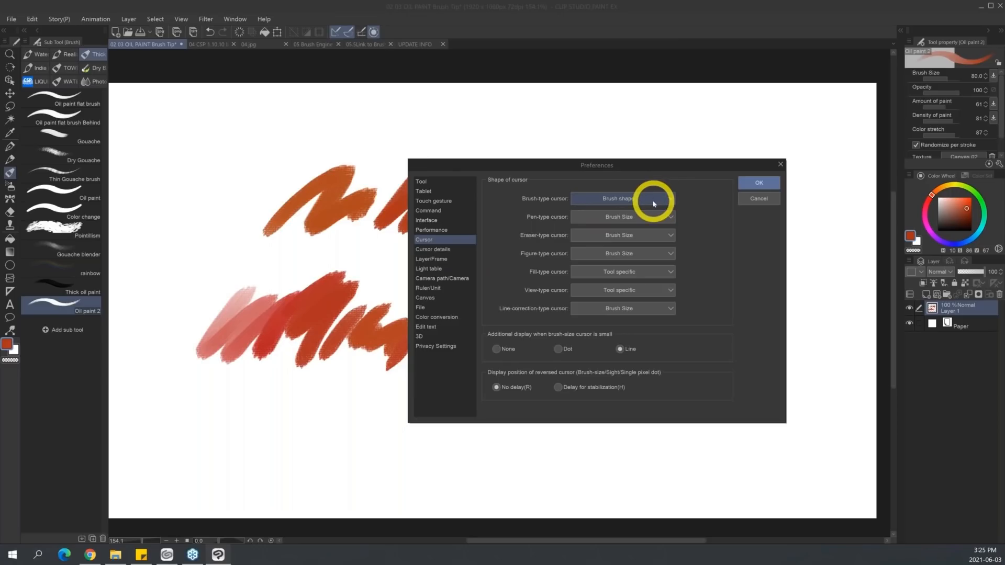
click(445, 250)
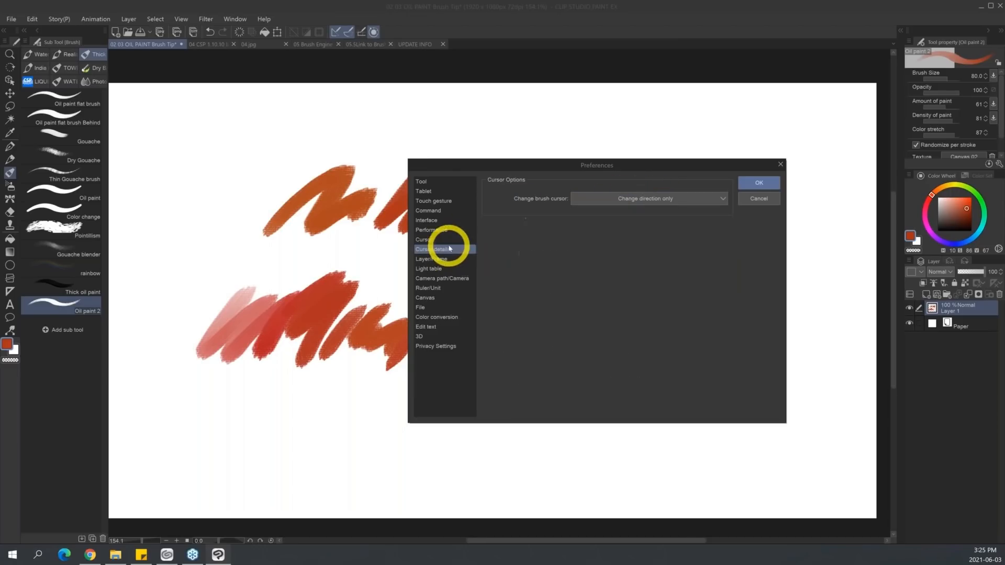
click(680, 199)
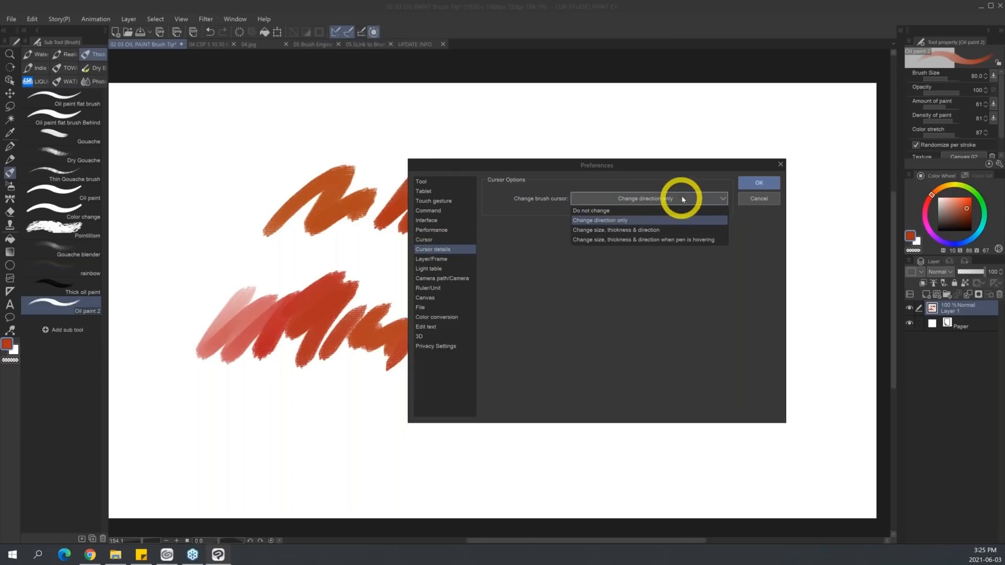
click(617, 212)
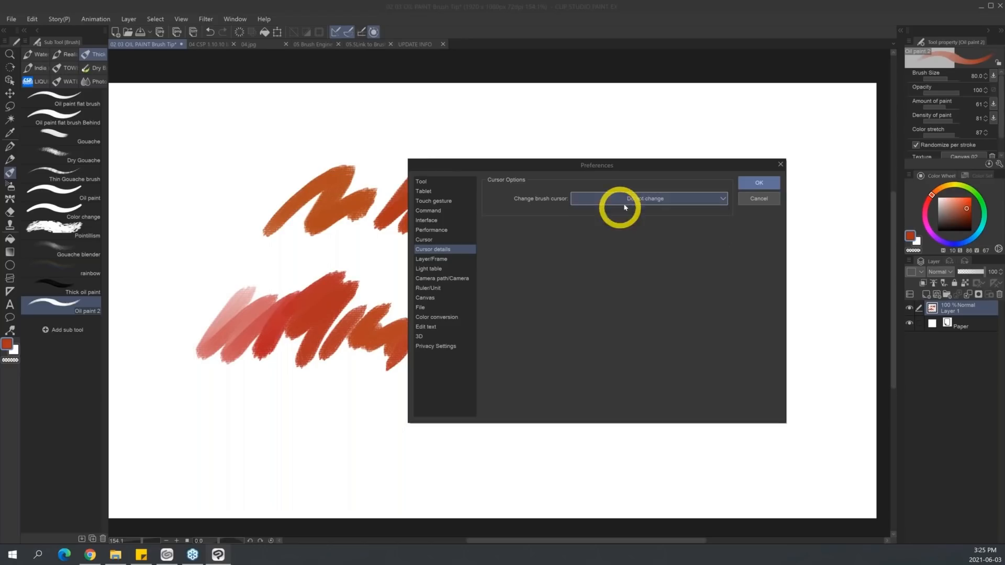
click(759, 184)
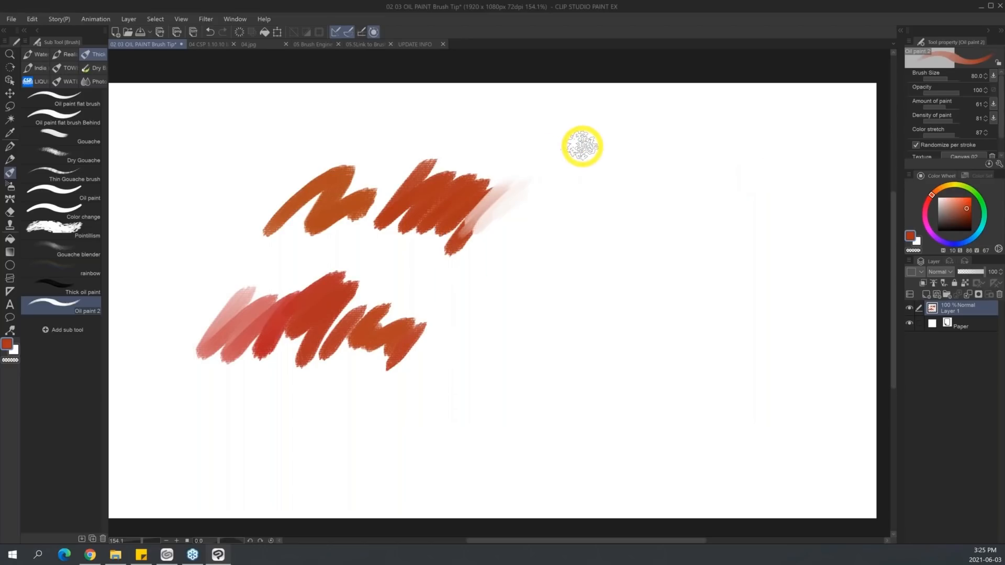
Paint orange-red test strokes beside the earlier ones at brush size 80, plus a broader band below them at size 170.
mouse_move(556, 169)
mouse_down()
mouse_move(594, 148)
mouse_move(700, 140)
mouse_move(711, 179)
mouse_up()
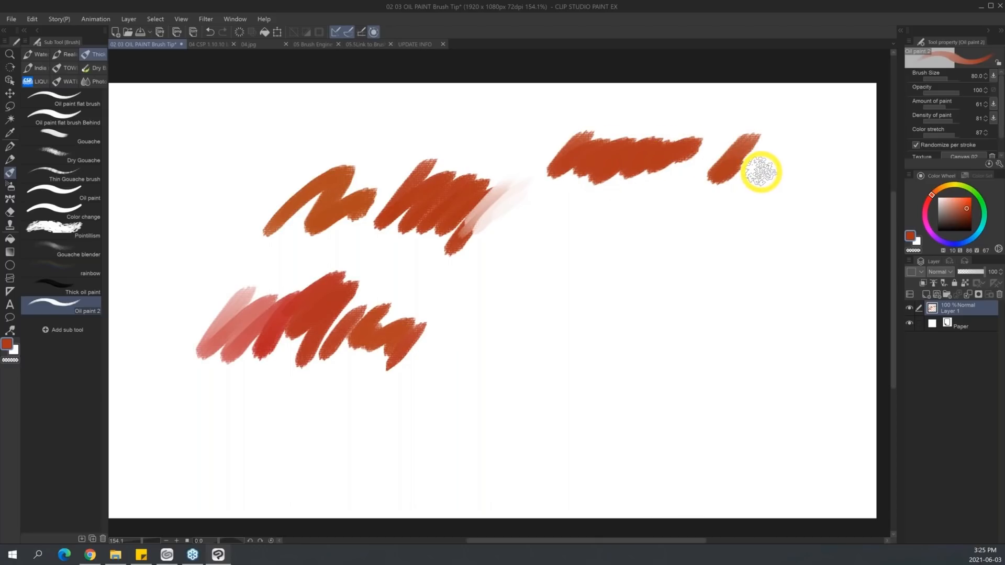
key(bracketright)
key(bracketright)
key(bracketright)
key(bracketright)
mouse_move(561, 235)
mouse_down()
mouse_move(572, 253)
mouse_move(743, 247)
mouse_up()
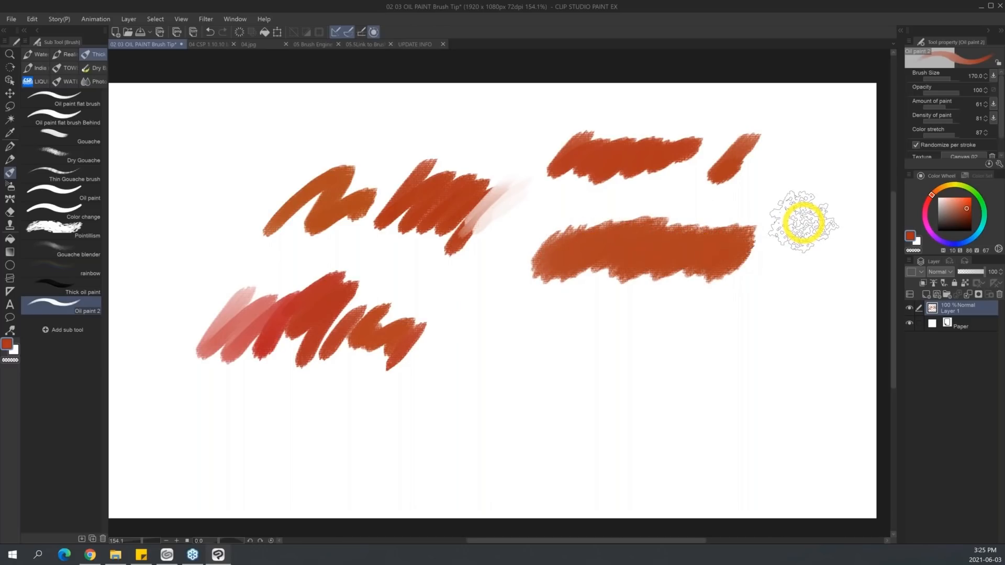
Set the Change brush cursor option to Change direction only and paint a long looping stroke to test it.
click(11, 19)
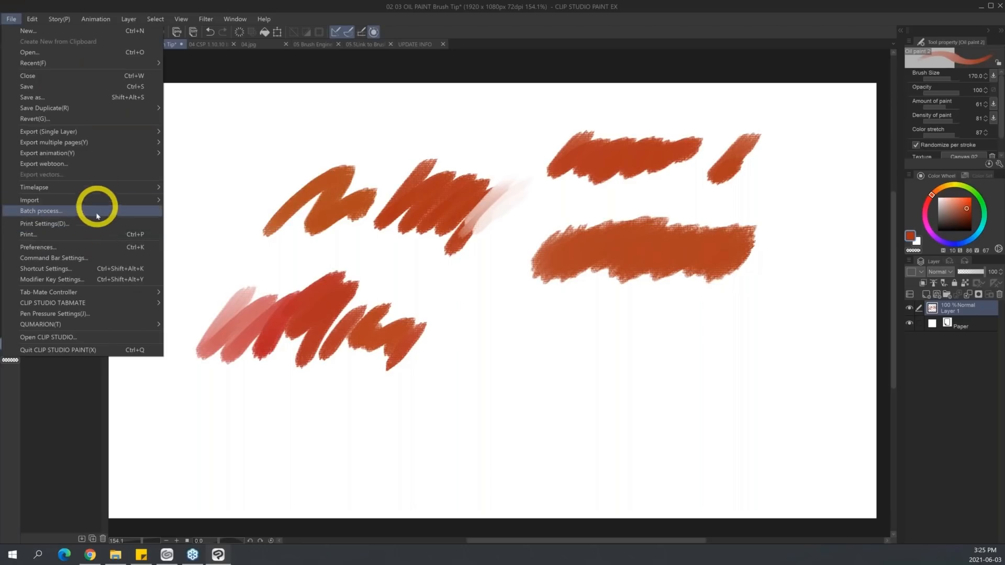
click(97, 247)
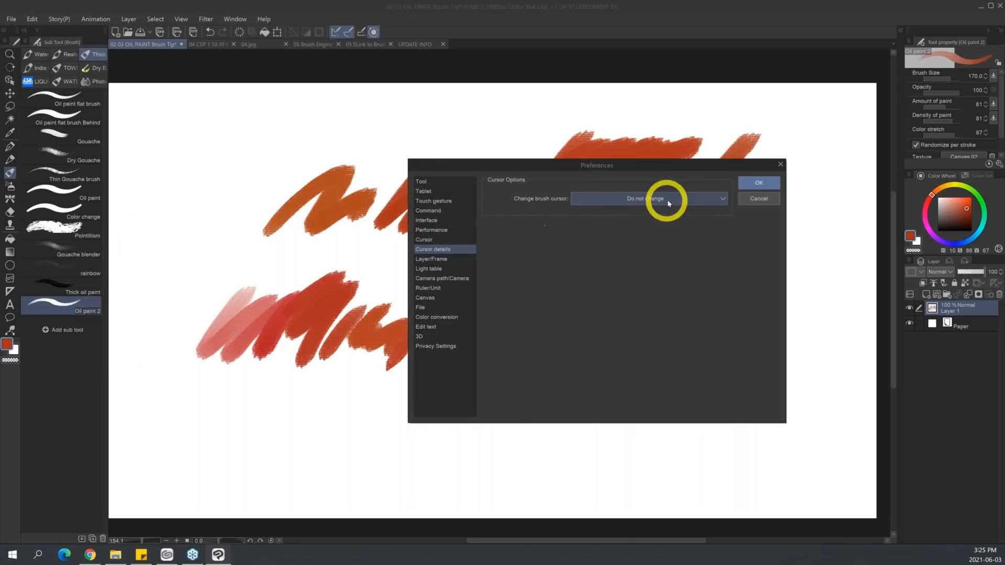
click(669, 203)
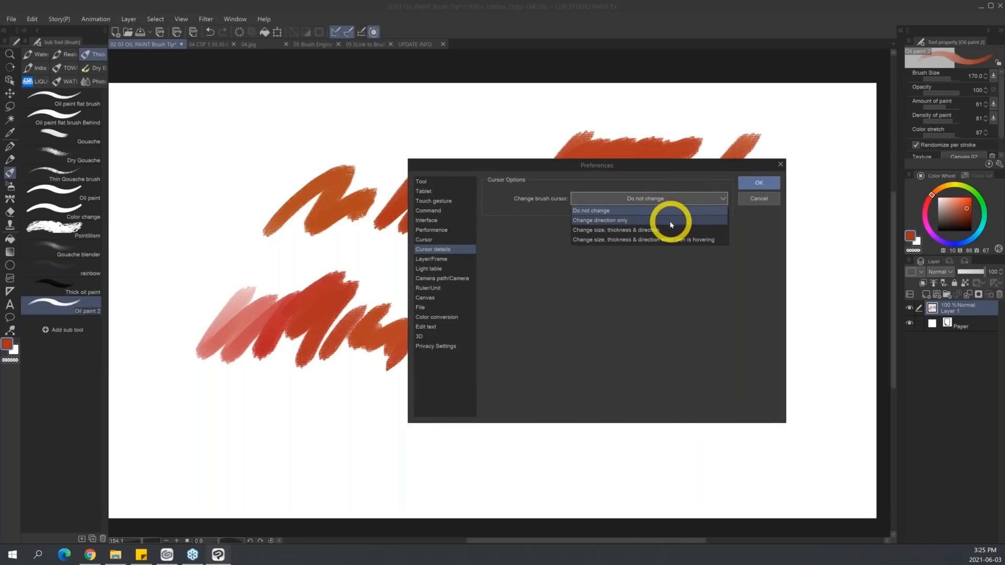
click(670, 222)
click(758, 183)
mouse_move(498, 375)
mouse_down()
mouse_move(534, 347)
mouse_move(527, 397)
mouse_move(556, 425)
mouse_move(592, 387)
mouse_move(605, 334)
mouse_move(648, 319)
mouse_move(627, 379)
mouse_move(640, 421)
mouse_move(679, 406)
mouse_move(692, 361)
mouse_move(720, 334)
mouse_move(751, 359)
mouse_move(742, 405)
mouse_move(802, 392)
mouse_move(801, 331)
mouse_move(844, 317)
mouse_up()
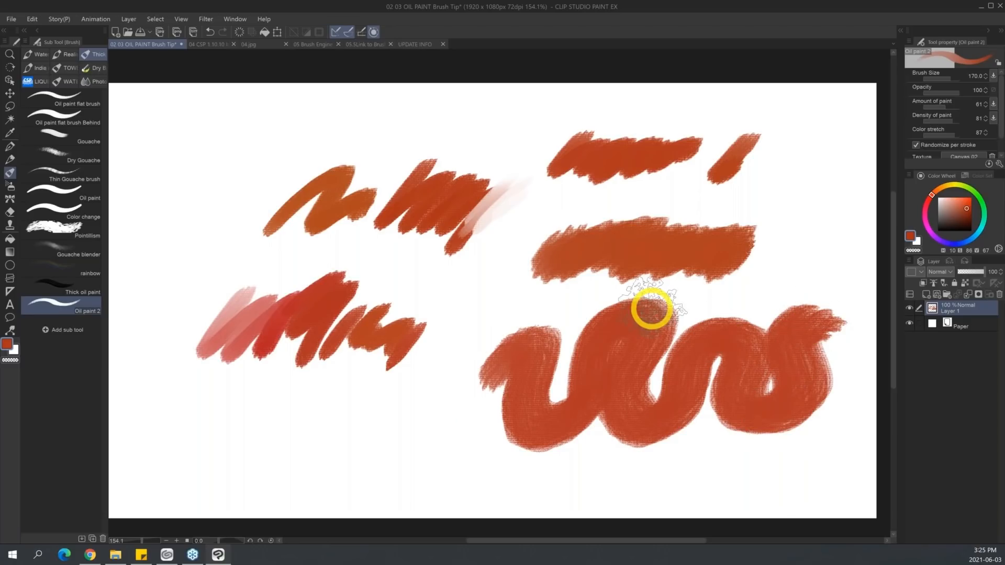
Undo all the oil paint test strokes on Layer 1.
key(ctrl+z)
key(ctrl+z)
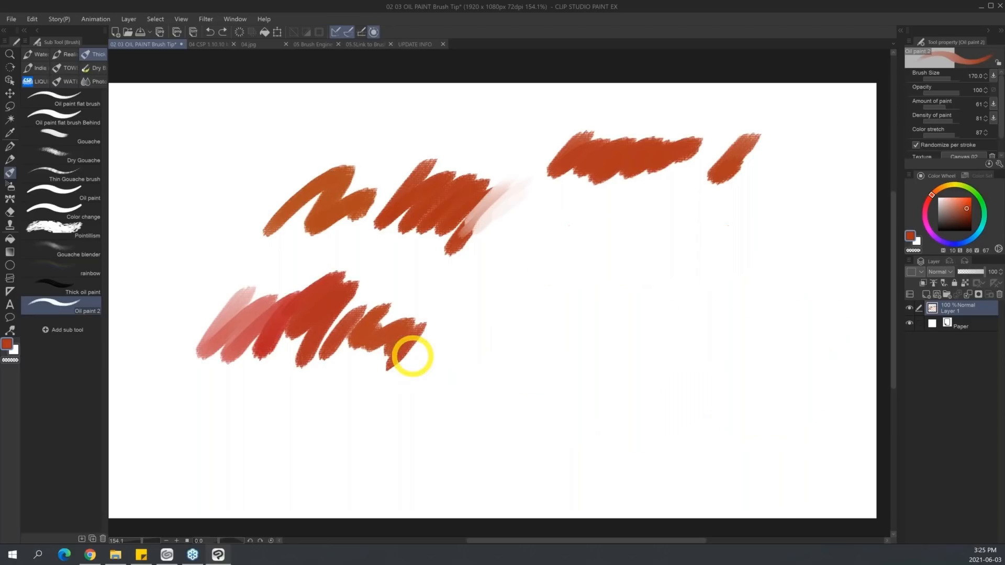
key(ctrl+z)
key(ctrl+z)
key(ctrl+z)
key(ctrl+z)
key(ctrl+z)
key(ctrl+z)
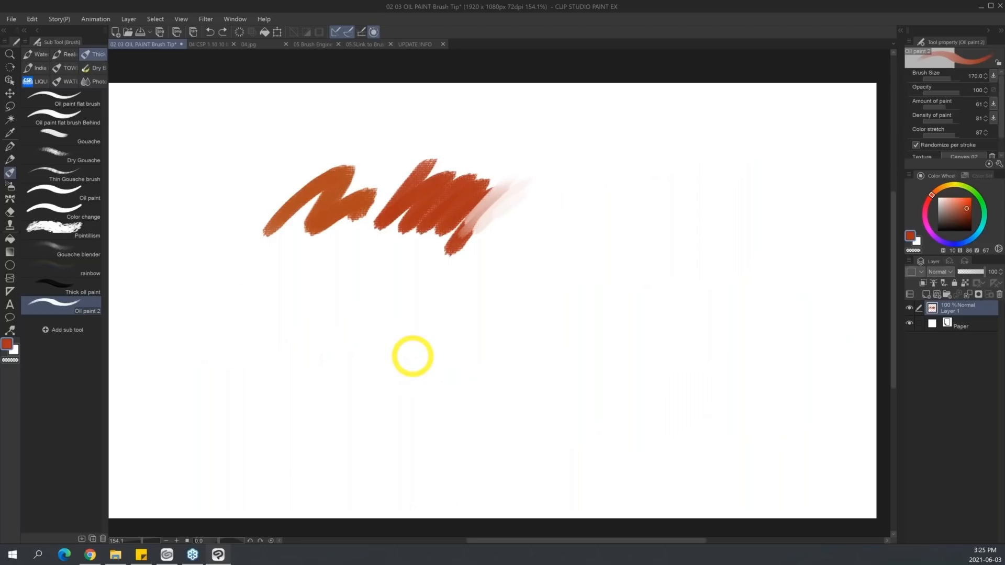
key(ctrl+z)
key(ctrl+z)
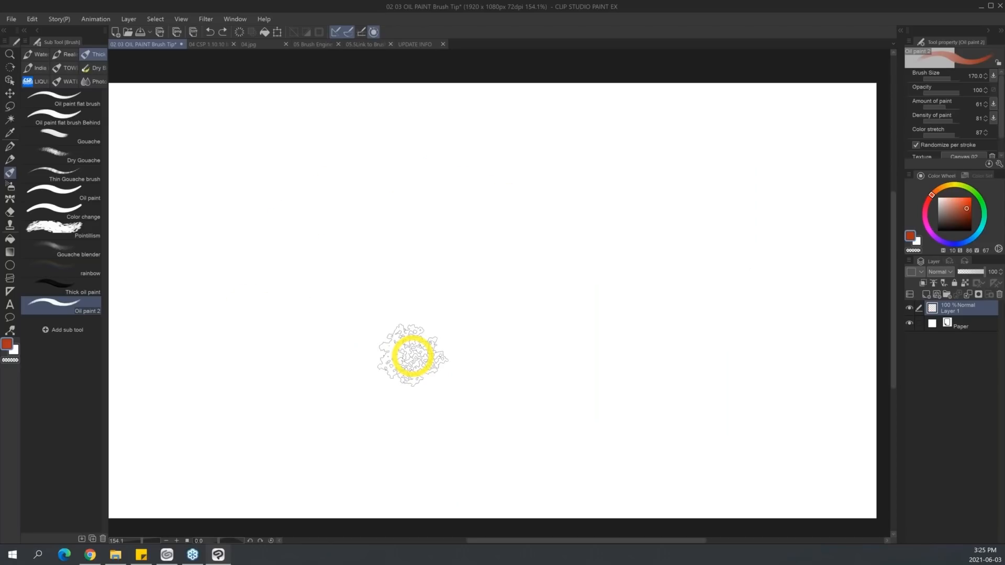
Paint a wide wavy stroke at size 170 and a thinner zigzag at size 70, and return to the UPDATE INFO canvas.
mouse_move(375, 291)
mouse_down()
mouse_move(387, 251)
mouse_move(441, 212)
mouse_move(459, 283)
mouse_move(484, 267)
mouse_move(486, 241)
mouse_move(551, 218)
mouse_move(546, 284)
mouse_move(601, 249)
mouse_move(663, 241)
mouse_up()
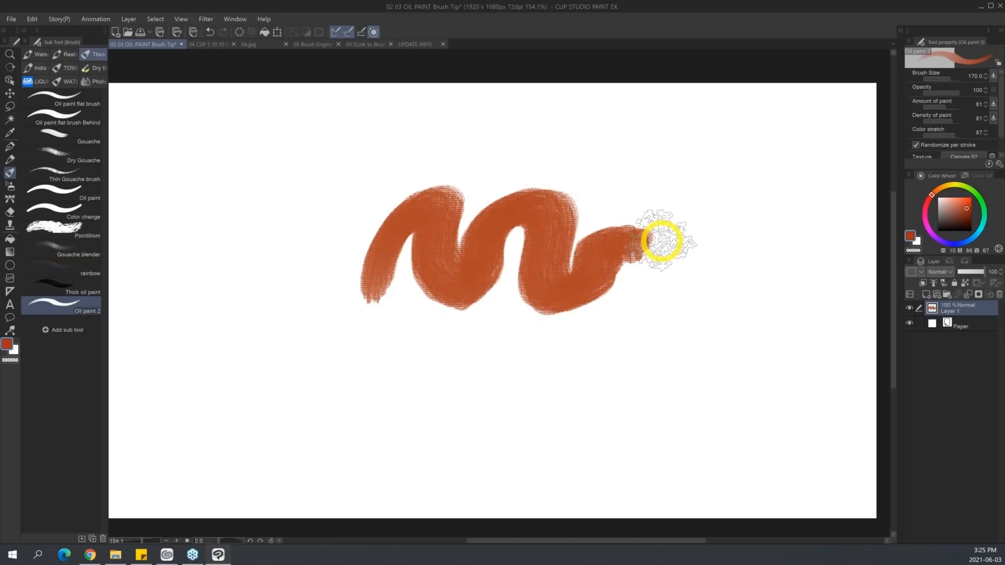
key(bracketleft)
key(bracketleft)
key(bracketleft)
key(bracketleft)
key(bracketleft)
mouse_move(436, 406)
mouse_down()
mouse_move(527, 421)
mouse_move(597, 409)
mouse_move(587, 434)
mouse_up()
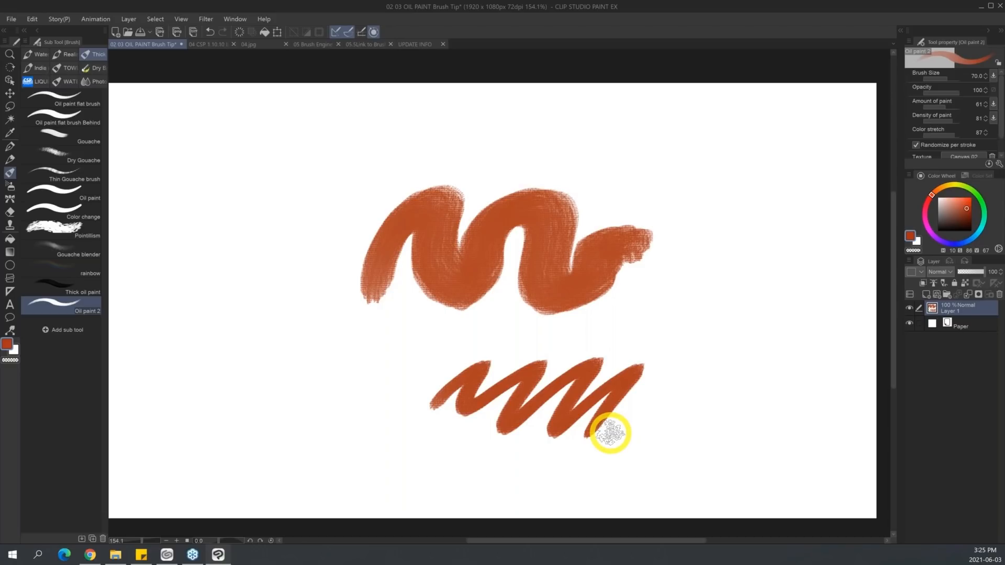
click(424, 44)
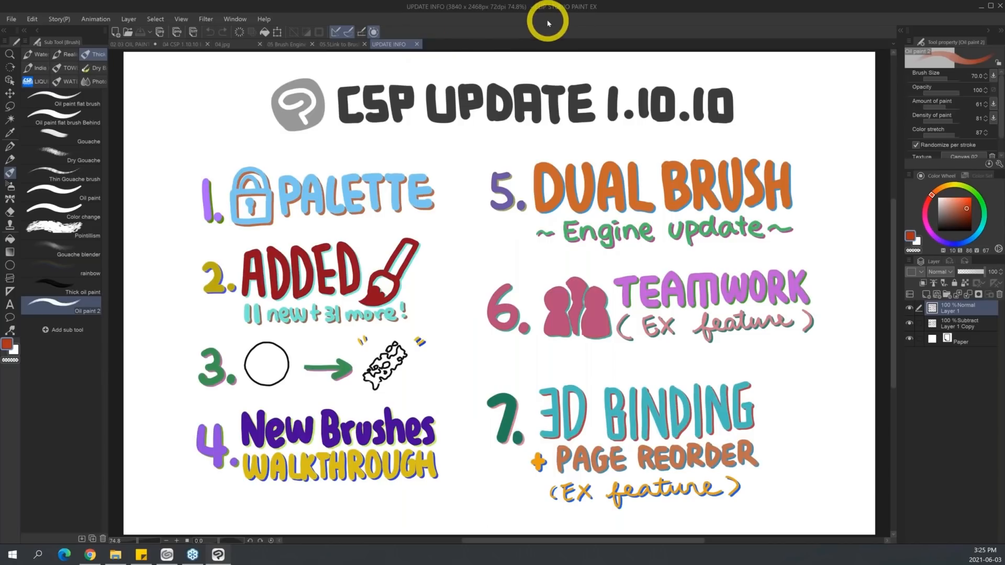
Bring up the 04 CSP 1.10.10 brush test Layers canvas and open the image 02 02 New Brushes.jpeg.
click(187, 45)
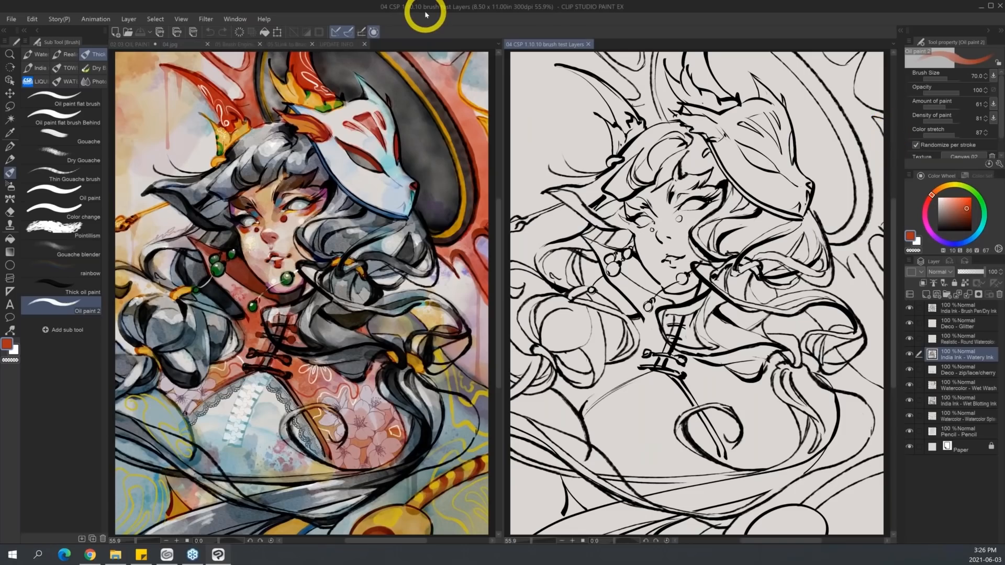
key(ctrl+o)
click(234, 93)
double_click(248, 94)
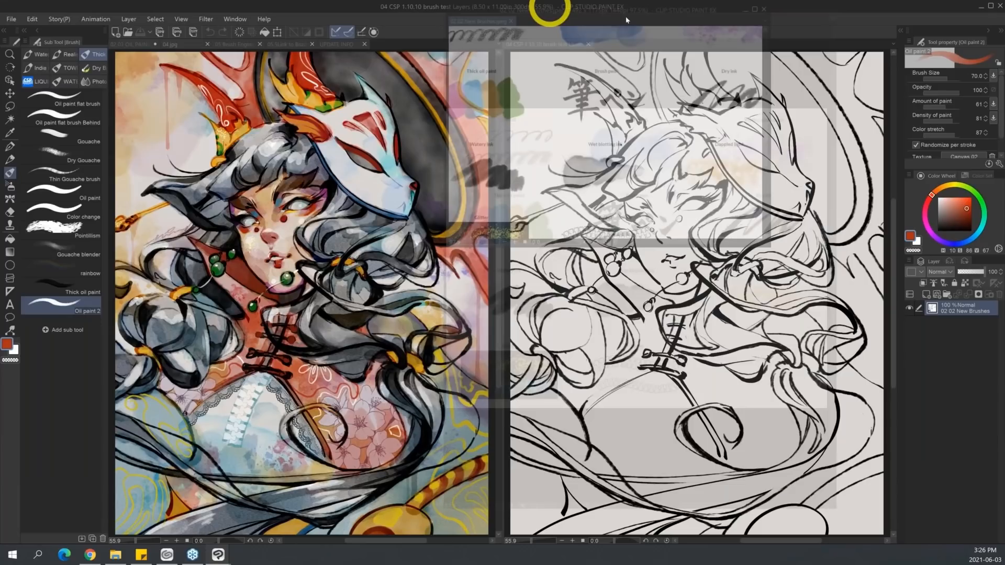
View the whole New Brushes chart at about 50% in its floating window over the painting, and minimise that window.
drag(626, 20, 171, 84)
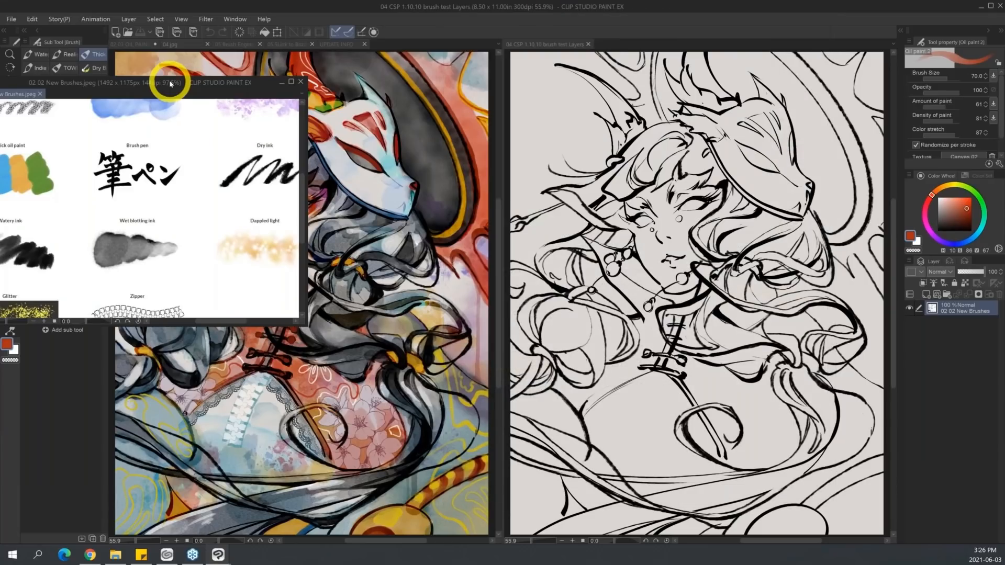
key(ctrl+space)
drag(226, 210, 172, 220)
drag(250, 84, 422, 105)
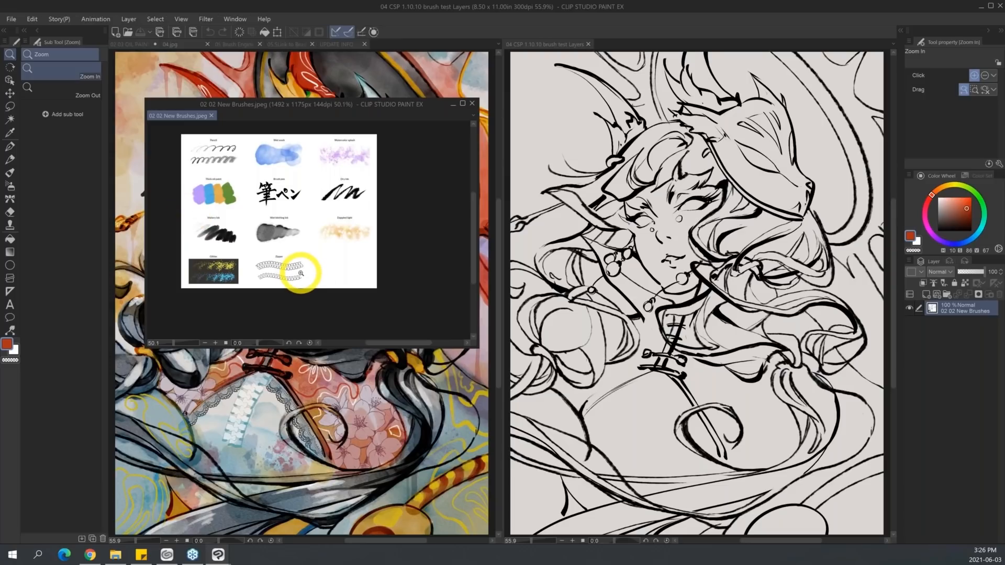
click(454, 103)
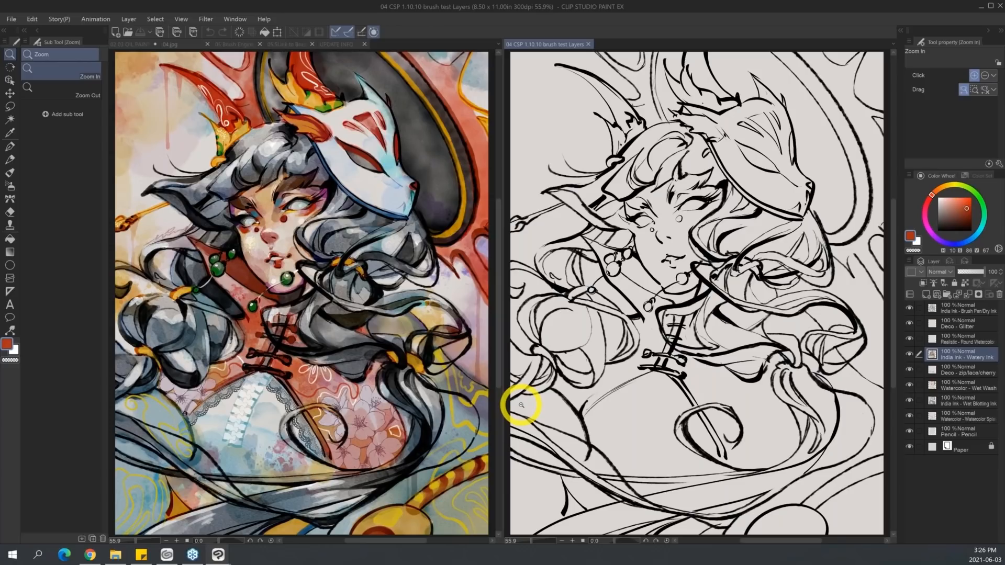
Hide the India Ink - Brush Pen/Dry Ink line art layer in the brush test Layers canvas.
click(979, 307)
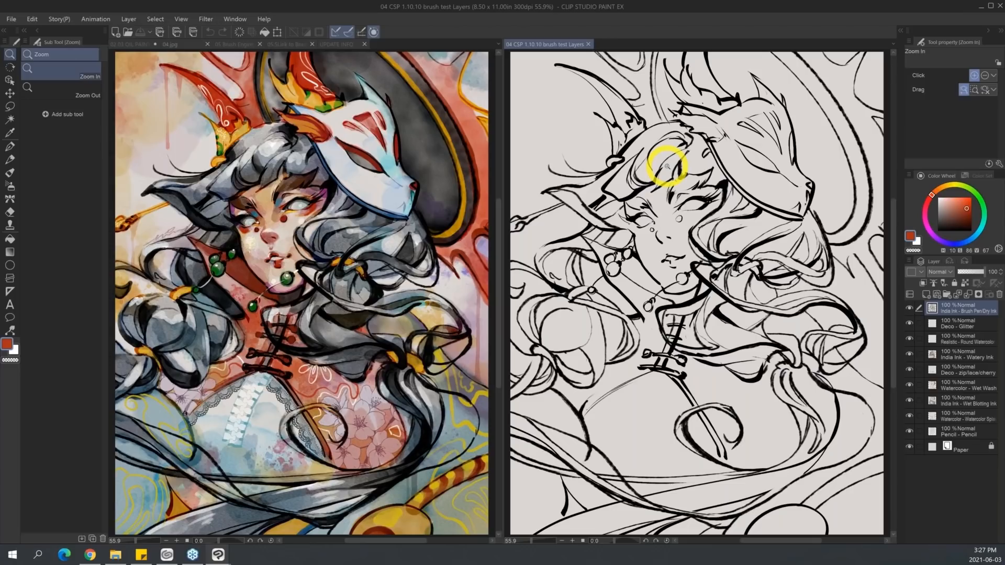
click(909, 309)
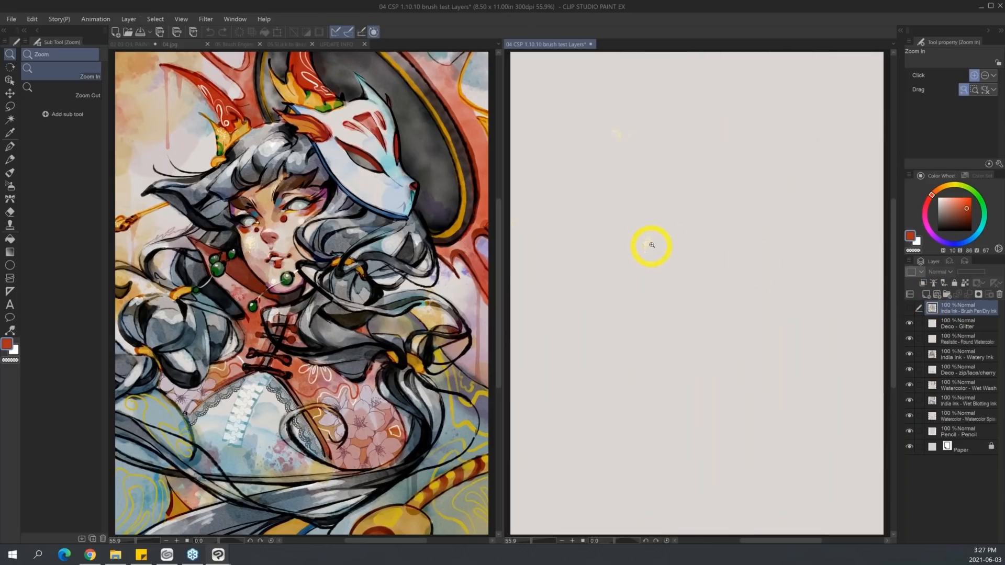
Inspect the remaining glitter specks up close, and hide the Deco - Glitter and Realistic - Round Watercolor layers.
drag(647, 243, 682, 237)
mouse_move(746, 253)
mouse_down()
mouse_move(726, 253)
mouse_move(778, 253)
mouse_move(738, 262)
mouse_move(774, 263)
mouse_move(735, 265)
mouse_up()
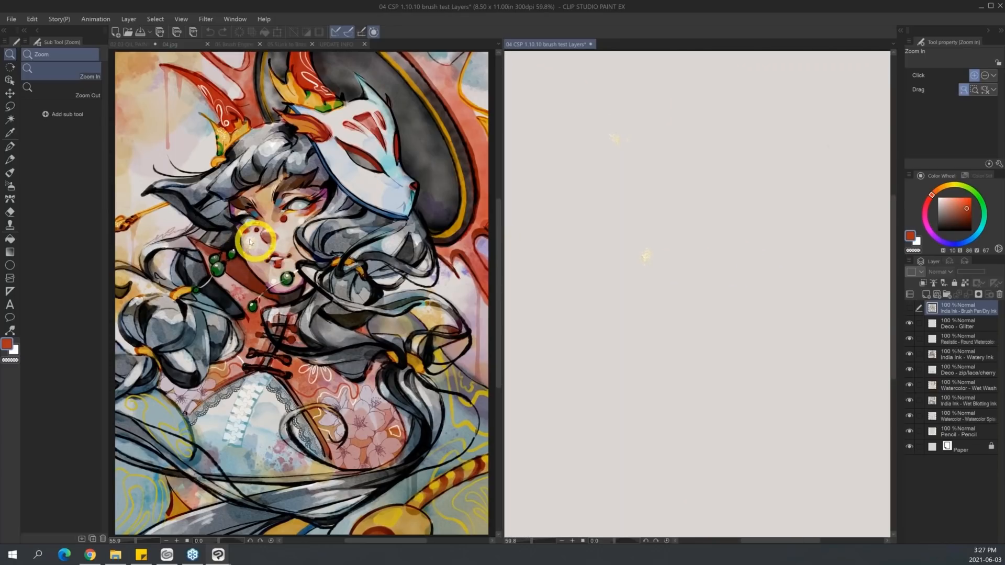
click(910, 324)
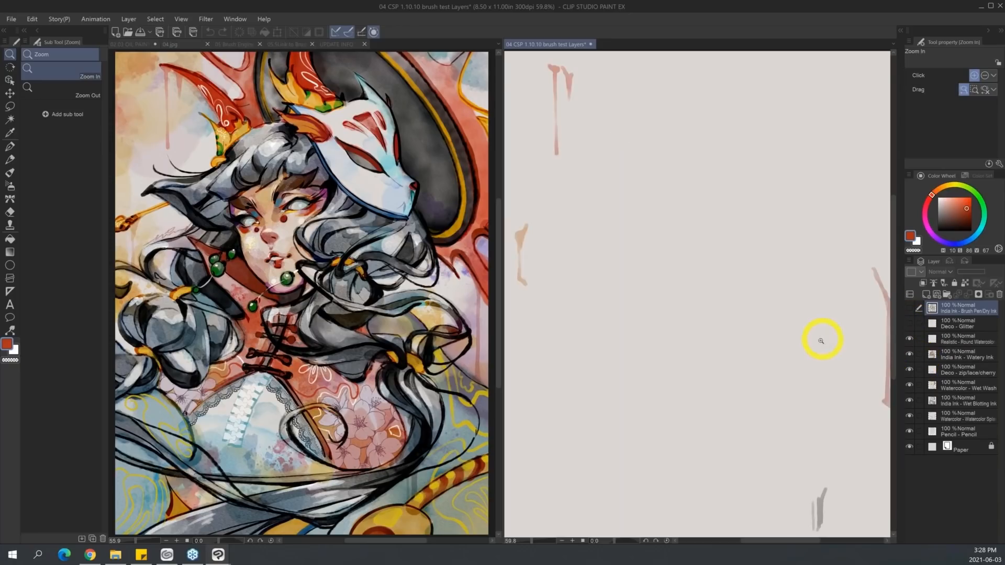
scroll(818, 343, down, 2)
mouse_move(819, 345)
mouse_down()
mouse_move(803, 336)
mouse_move(818, 335)
mouse_up()
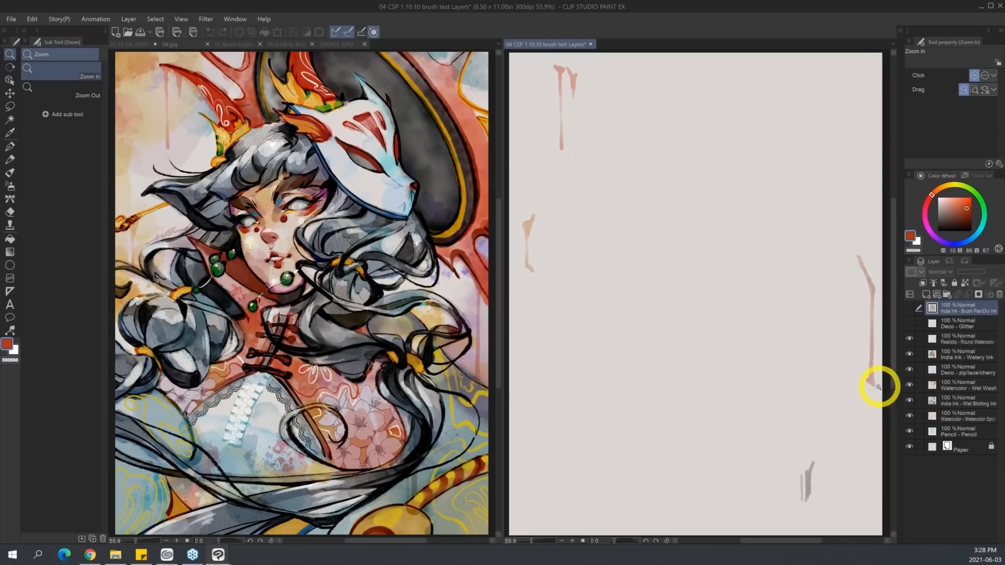
click(909, 338)
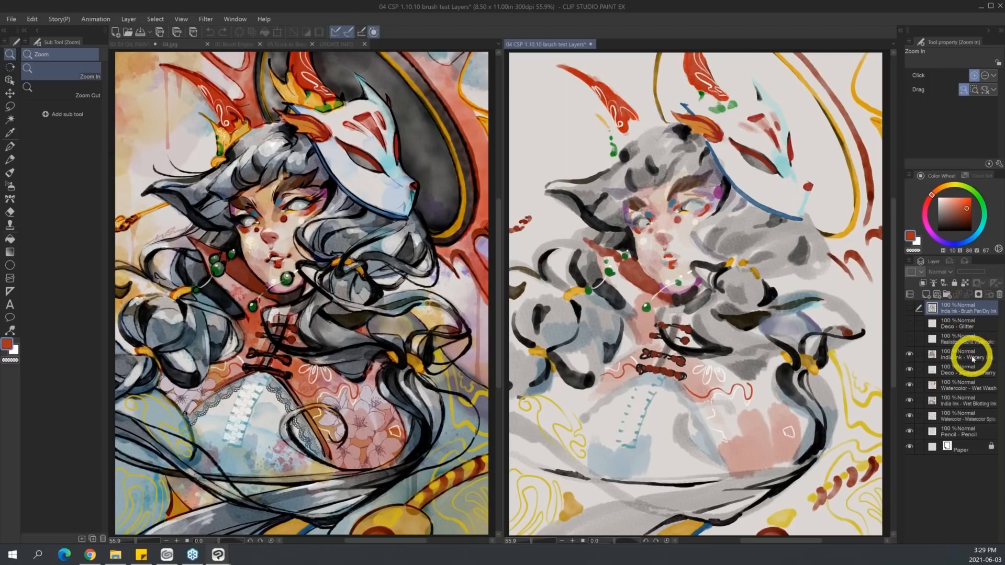
Hide the layers from India Ink - Watery Ink down to the watercolor splash one, leaving only the Pencil - Pencil sketch shown above the paper.
click(910, 356)
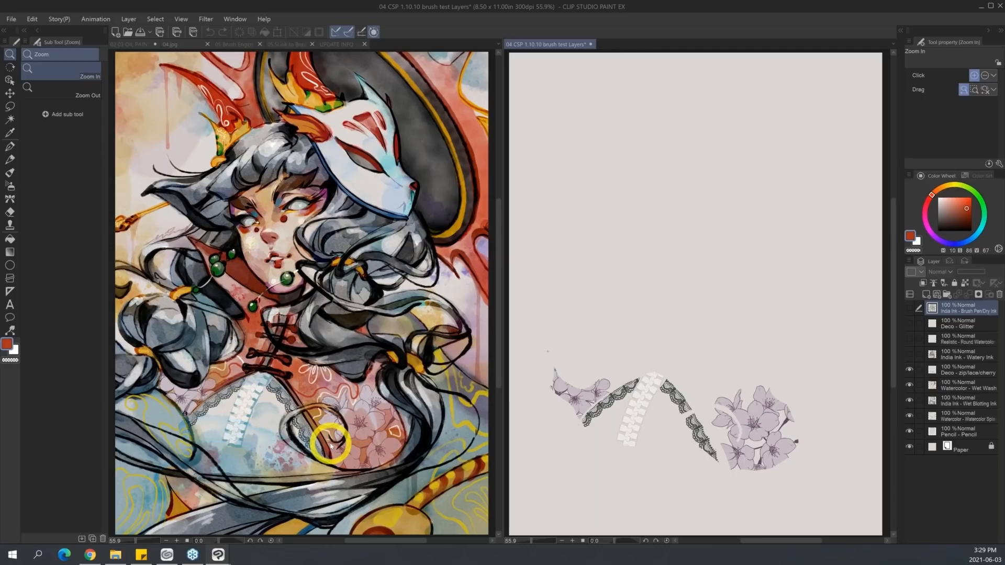
click(909, 370)
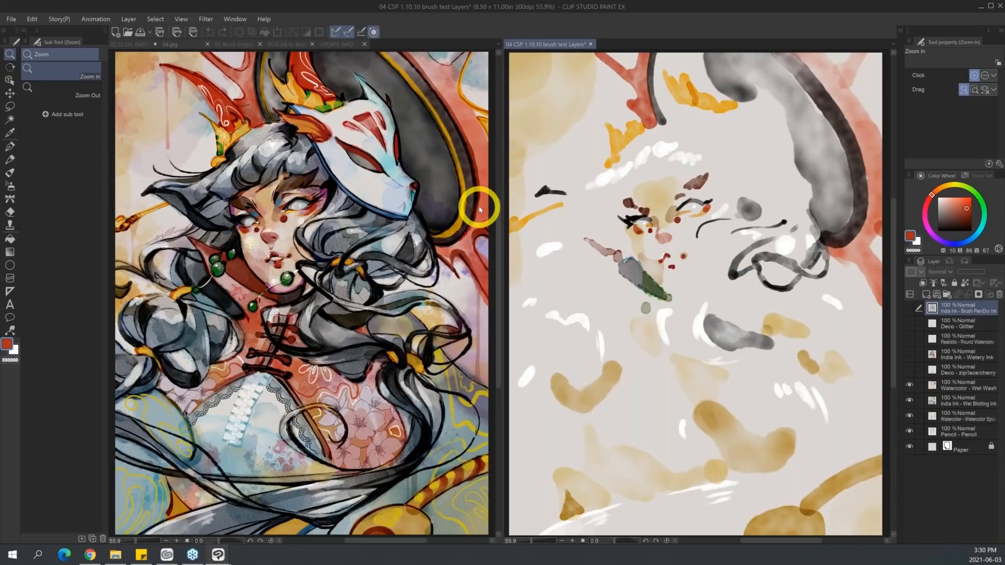
click(910, 385)
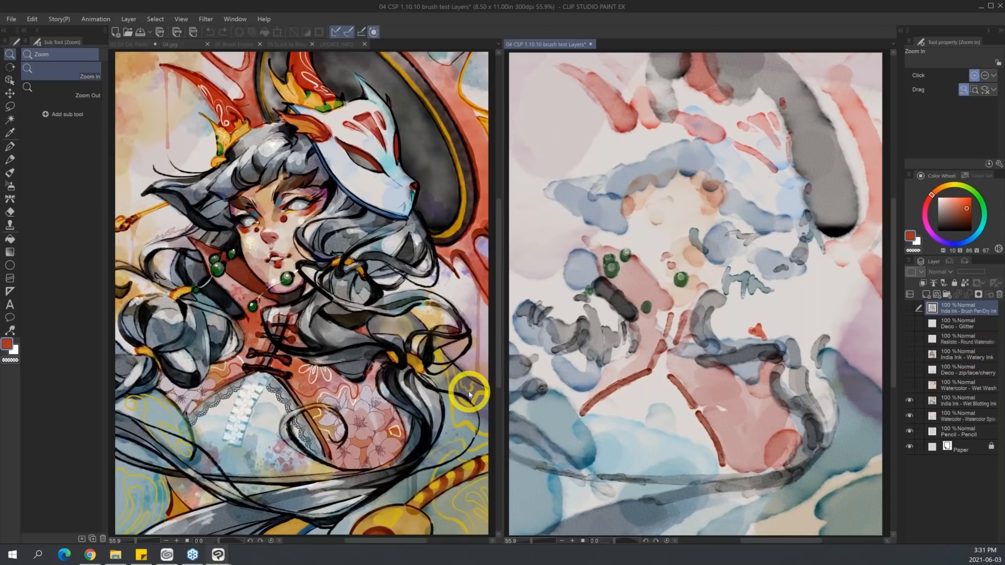
click(910, 400)
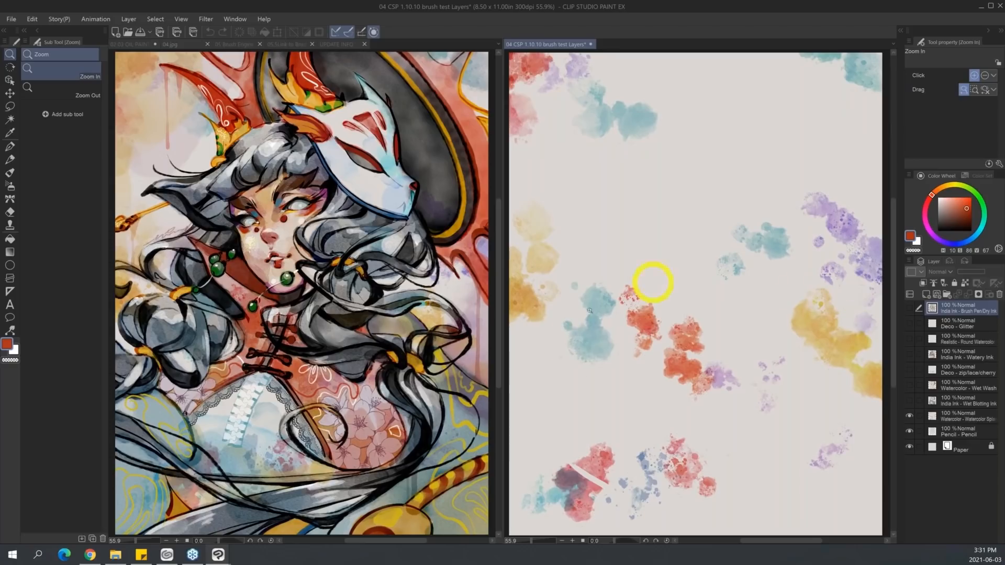
click(909, 415)
click(909, 431)
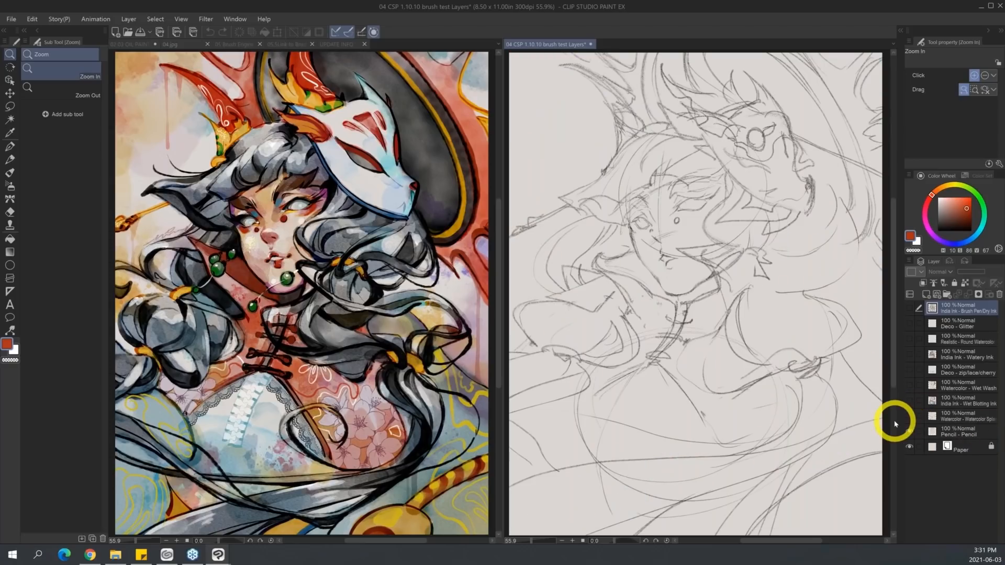
click(909, 431)
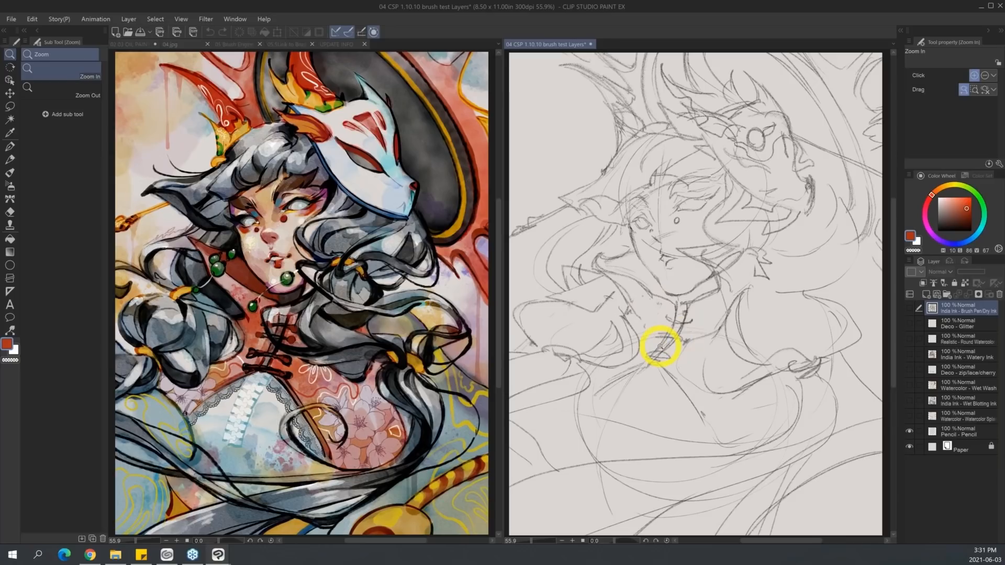
Draw near-black hatching over the chest and a loose zigzag above it on the Pencil - Pencil layer, using the Pencil brush at size 25.1.
key(p)
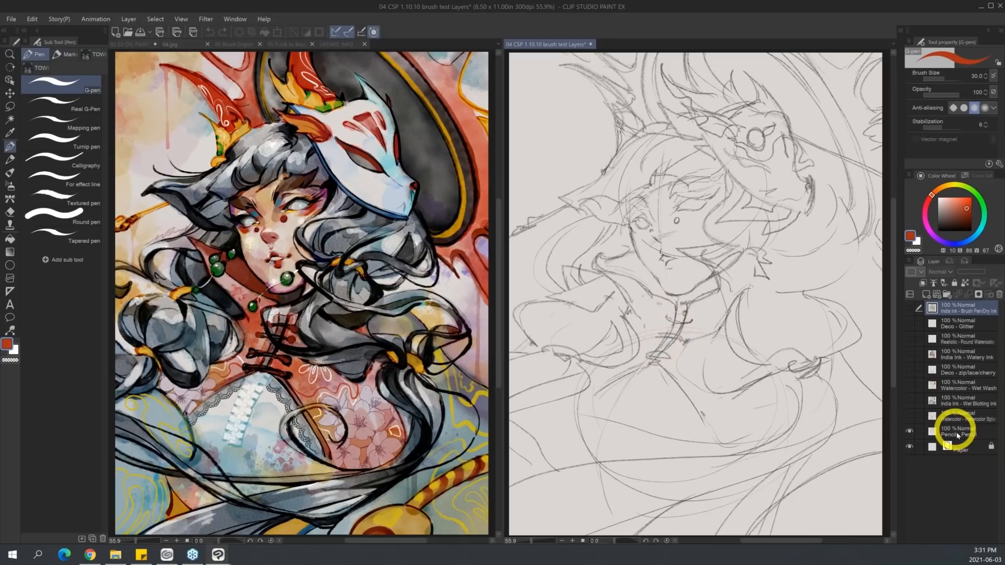
click(959, 434)
key(p)
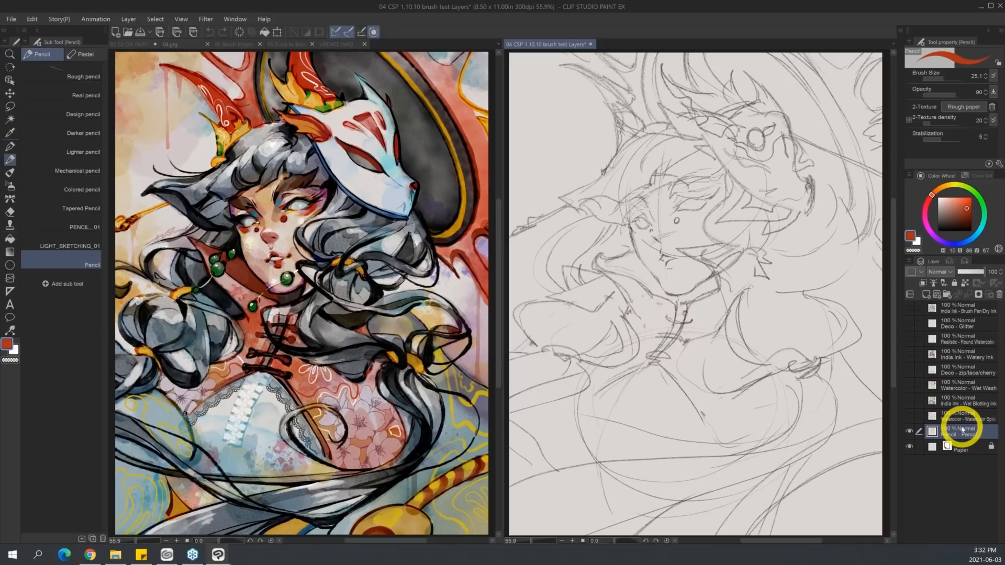
click(971, 228)
mouse_move(664, 382)
mouse_down()
mouse_move(624, 430)
mouse_move(675, 397)
mouse_move(676, 413)
mouse_move(691, 418)
mouse_move(751, 393)
mouse_move(712, 445)
mouse_up()
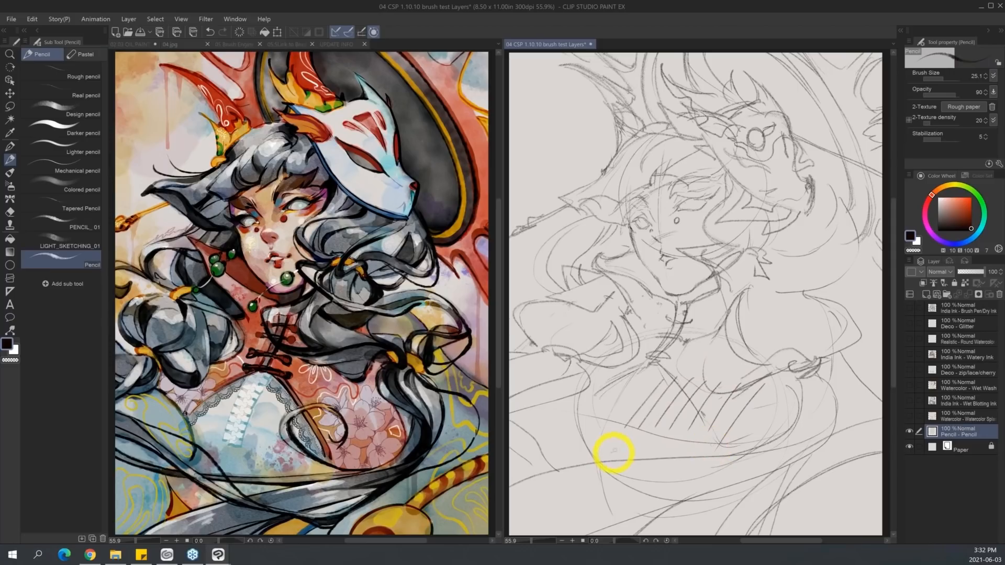
mouse_move(769, 390)
mouse_down()
mouse_move(761, 415)
mouse_move(772, 419)
mouse_move(752, 460)
mouse_move(628, 481)
mouse_move(611, 448)
mouse_move(619, 440)
mouse_move(631, 473)
mouse_move(678, 484)
mouse_move(809, 478)
mouse_up()
mouse_move(665, 347)
mouse_down()
mouse_move(734, 348)
mouse_move(828, 356)
mouse_up()
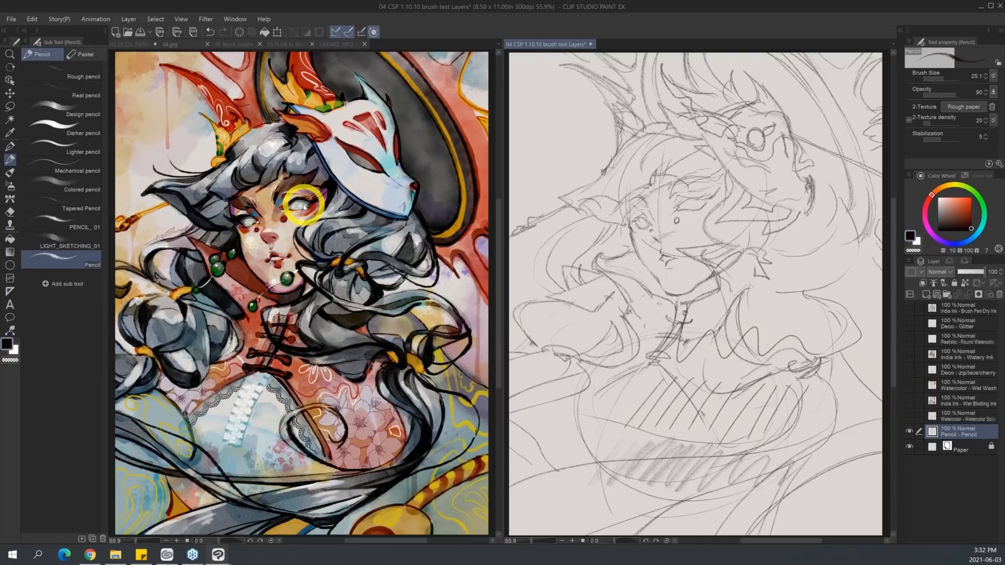
Close the brush test Layers canvas without saving, and close 04.jpg to bring up the 05 Brush Engine explained2 canvas.
key(ctrl+w)
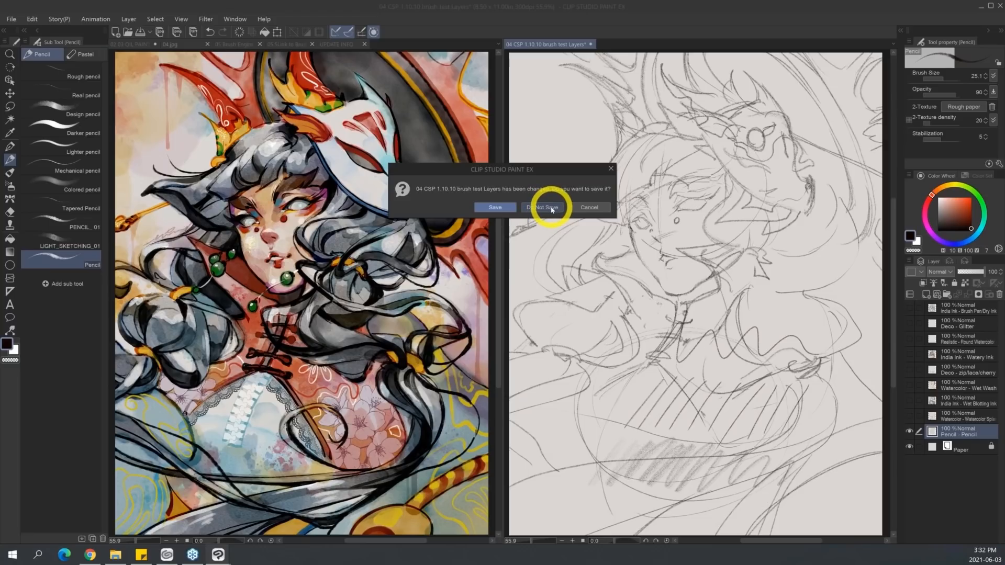
click(551, 208)
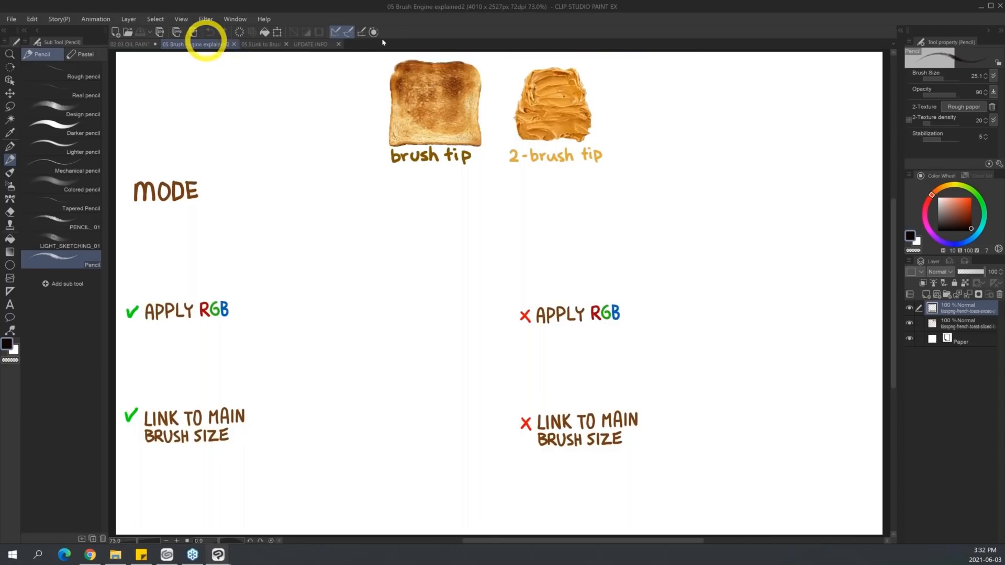
click(205, 44)
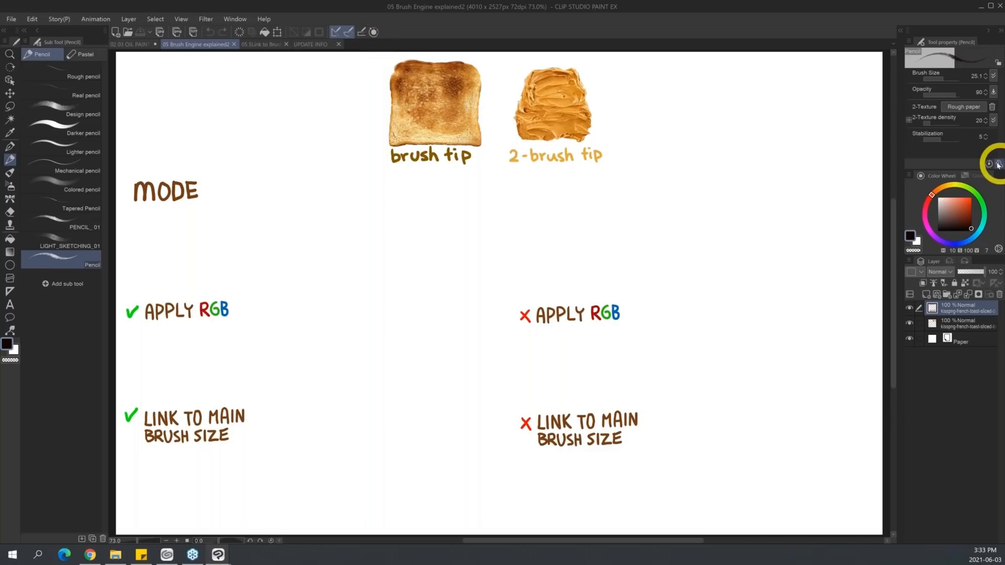
Select the Toast brush in the pattern group of the Decoration tool.
key(b)
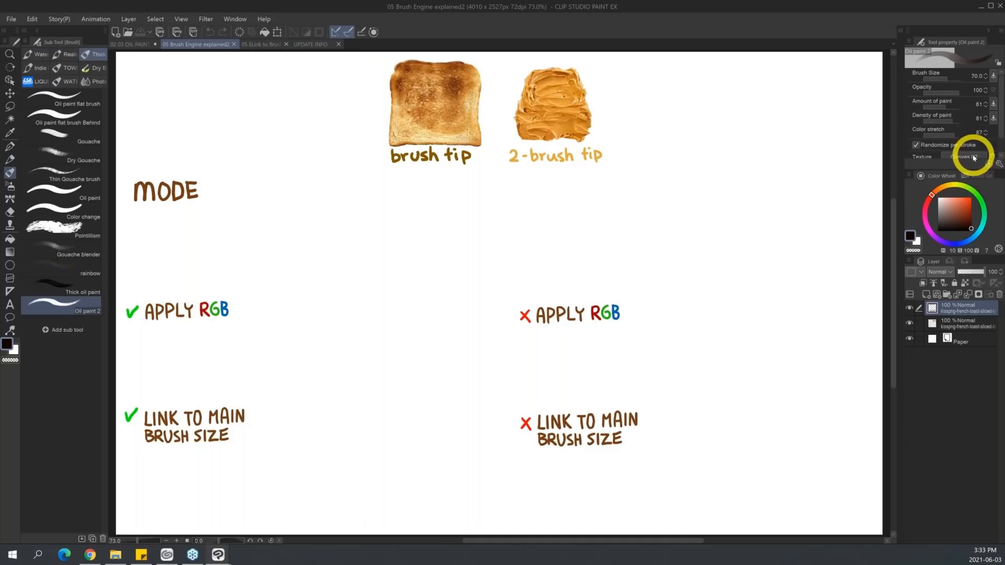
click(10, 186)
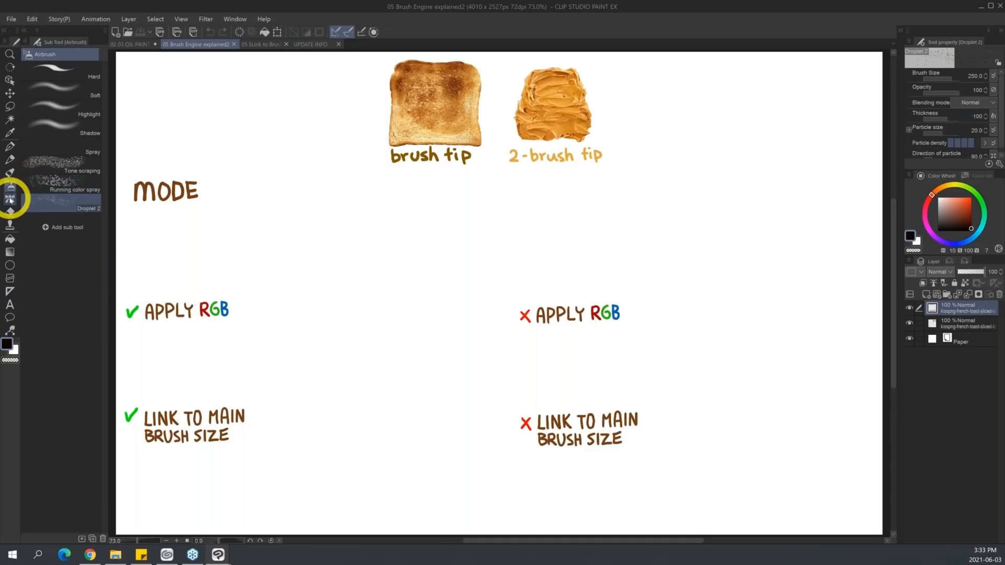
click(10, 199)
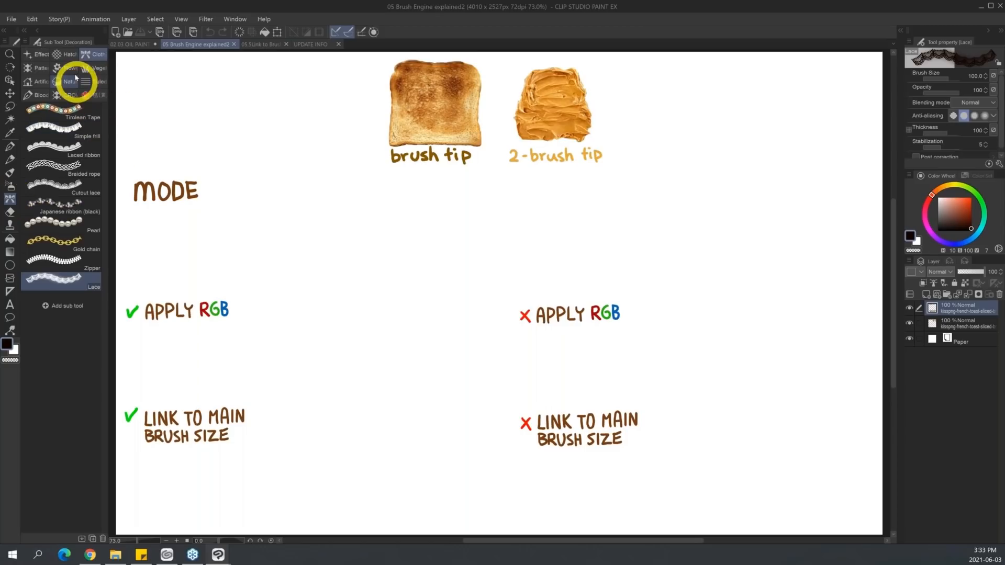
click(36, 68)
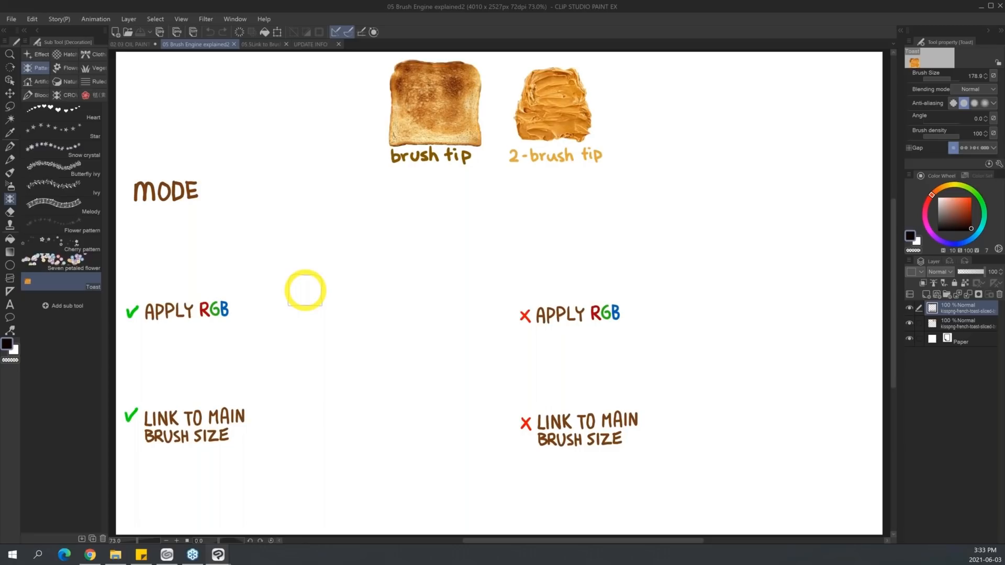
Open the Toast brush's detailed settings, enlarge the window until the category list shows, and place it over the canvas between the two columns.
click(999, 165)
drag(645, 77, 735, 107)
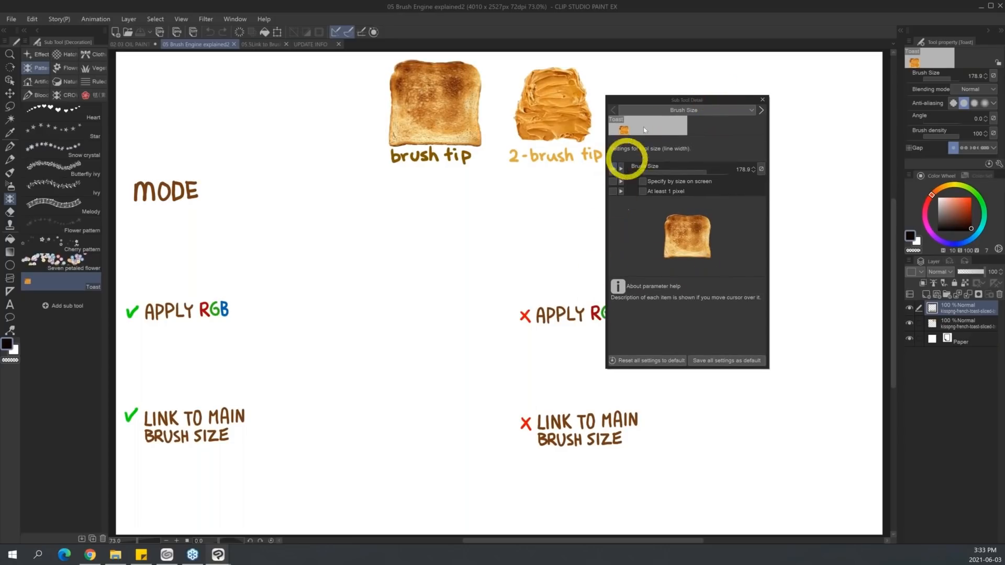
drag(605, 370, 516, 408)
drag(685, 105, 821, 105)
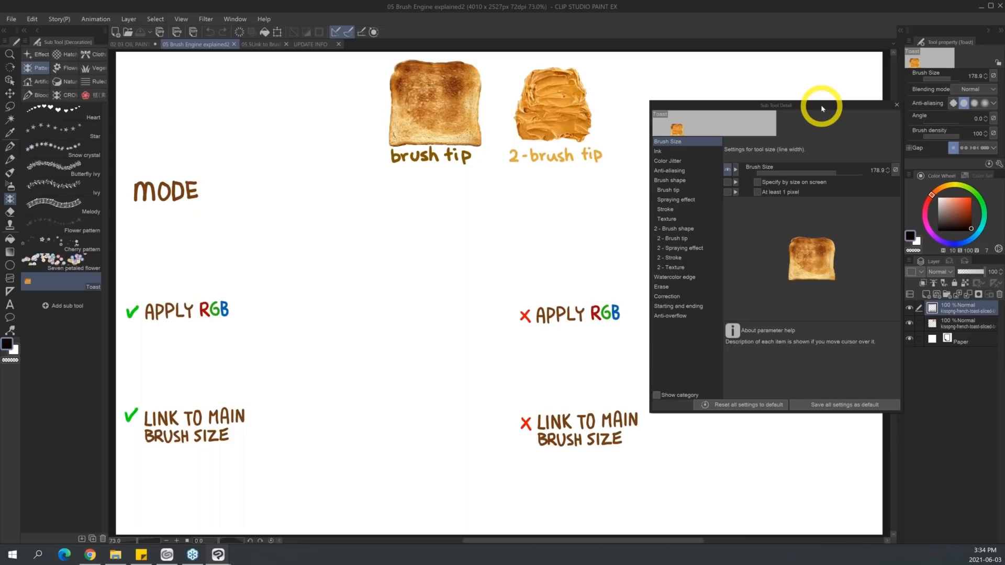
mouse_move(794, 105)
mouse_down()
mouse_move(689, 142)
mouse_move(385, 192)
mouse_up()
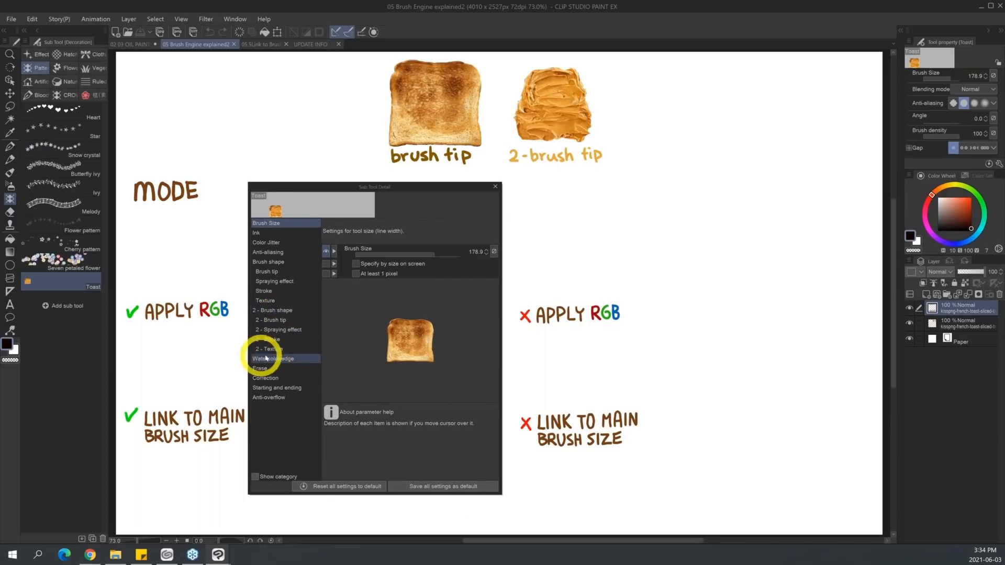
Look through the Toast brush's dual brush categories, from 2-Brush shape through 2-Brush tip, 2-Spraying effect, 2-Stroke and 2-Texture.
click(294, 312)
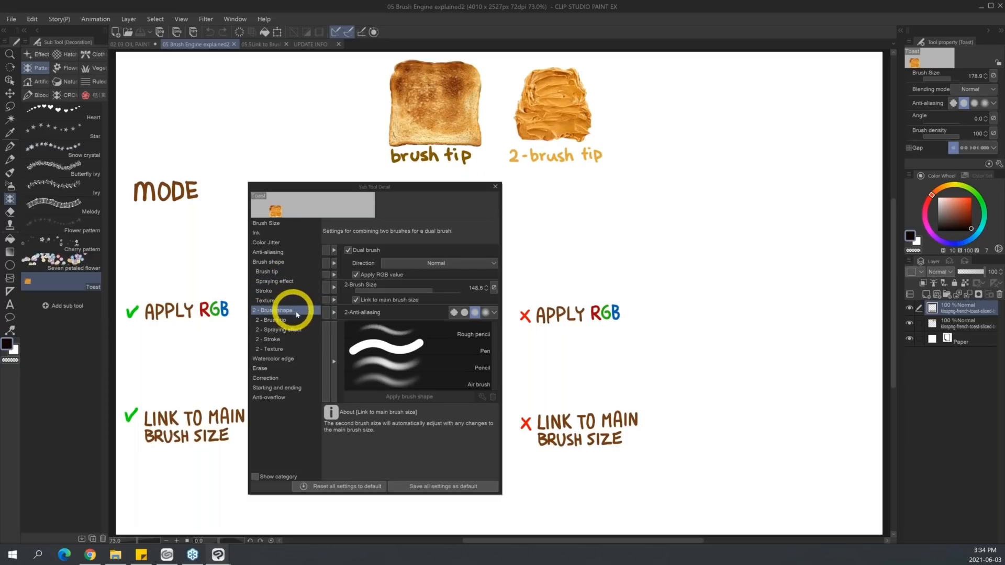
click(291, 351)
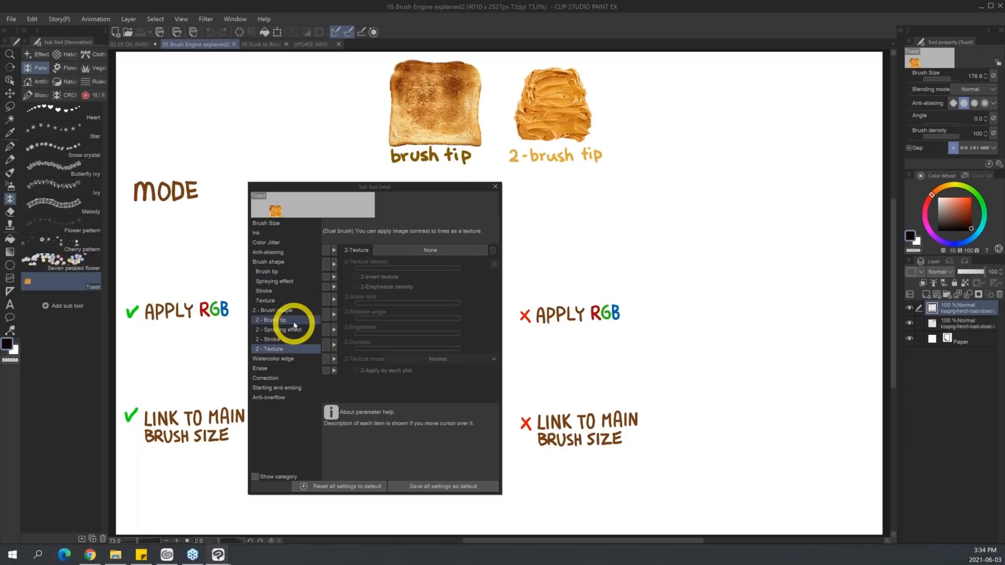
click(294, 323)
click(294, 331)
click(295, 340)
click(295, 350)
click(299, 312)
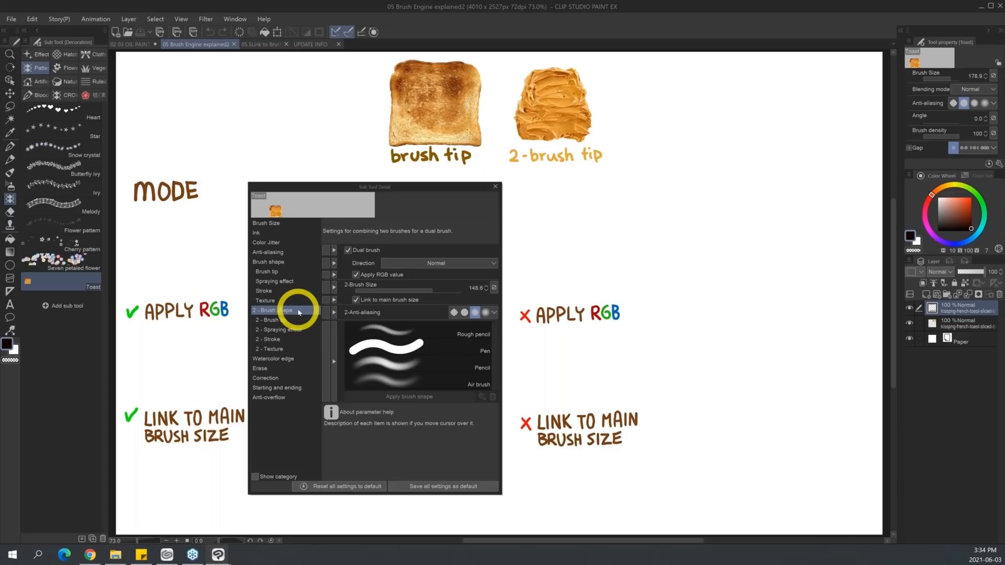
Compare the Toast brush's main shape, ink, size and tip settings with its second brush shape and tip.
click(288, 263)
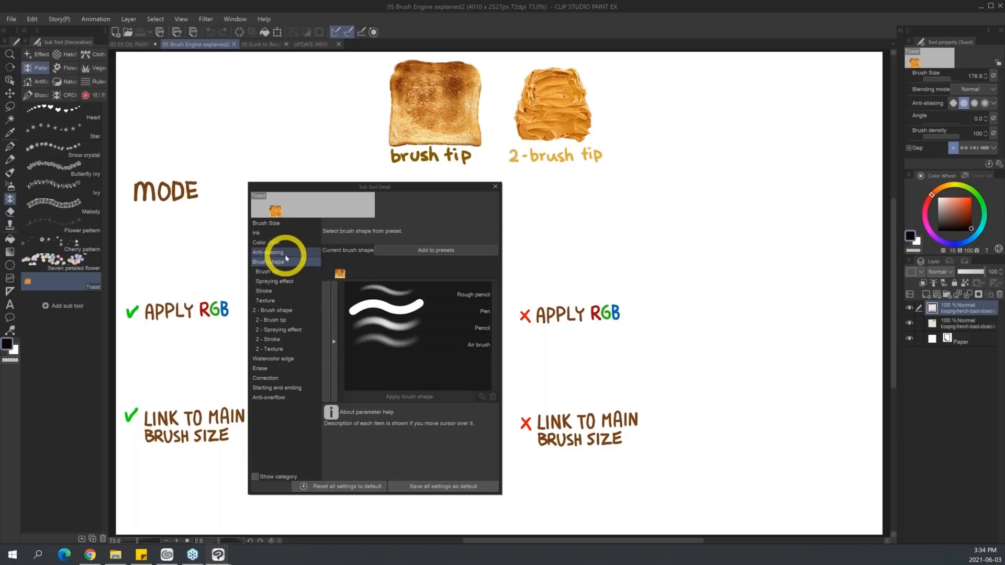
click(287, 233)
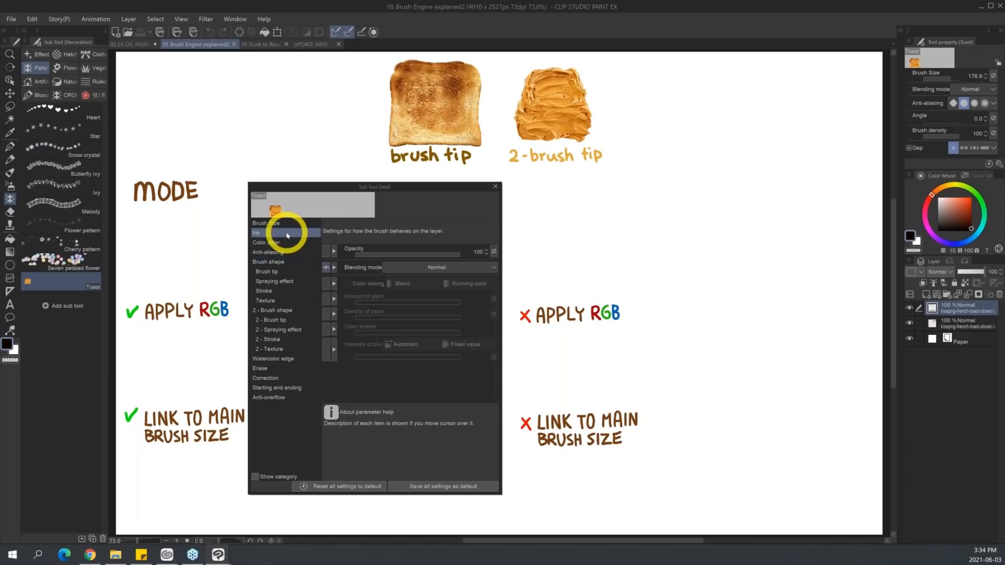
click(291, 225)
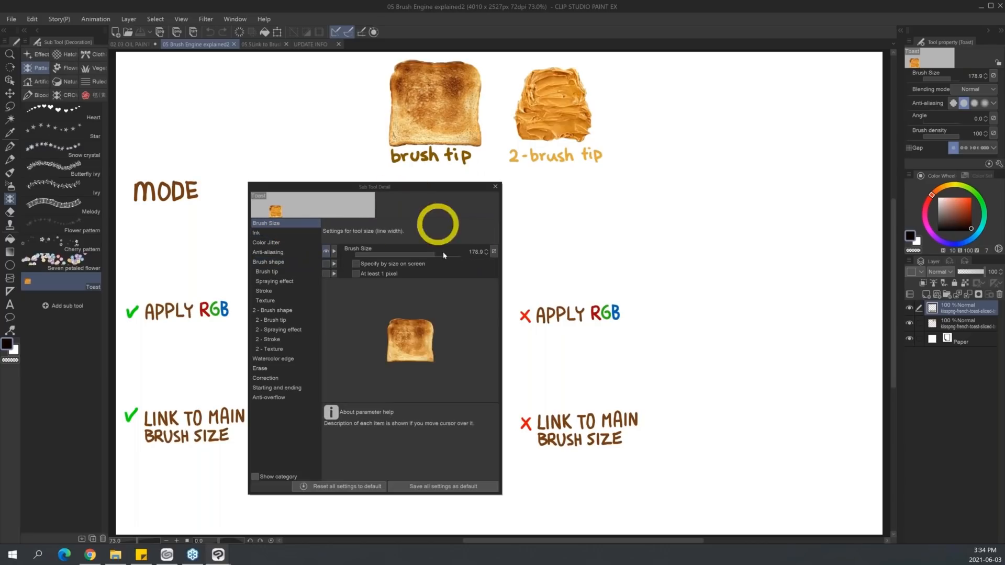
click(276, 271)
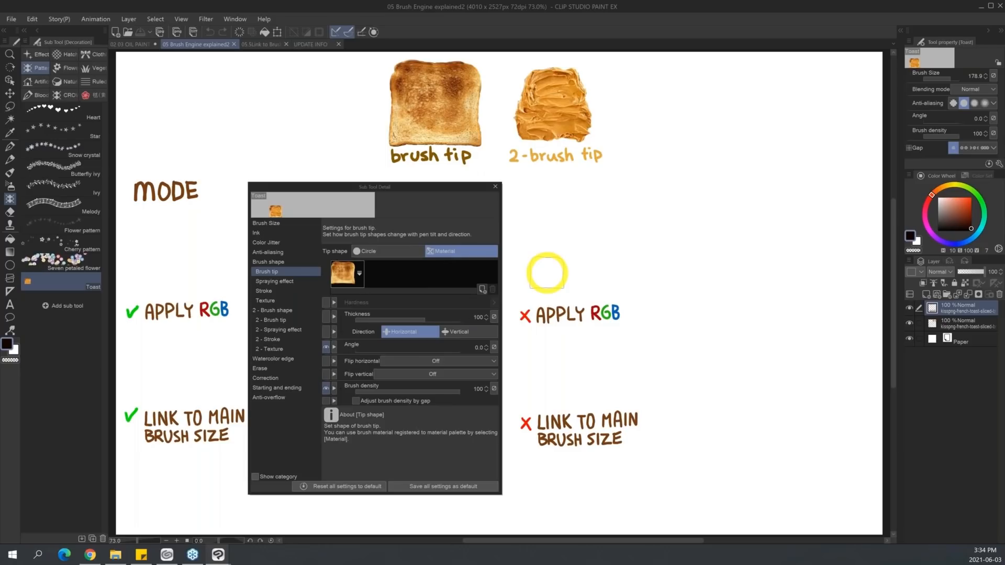
click(289, 314)
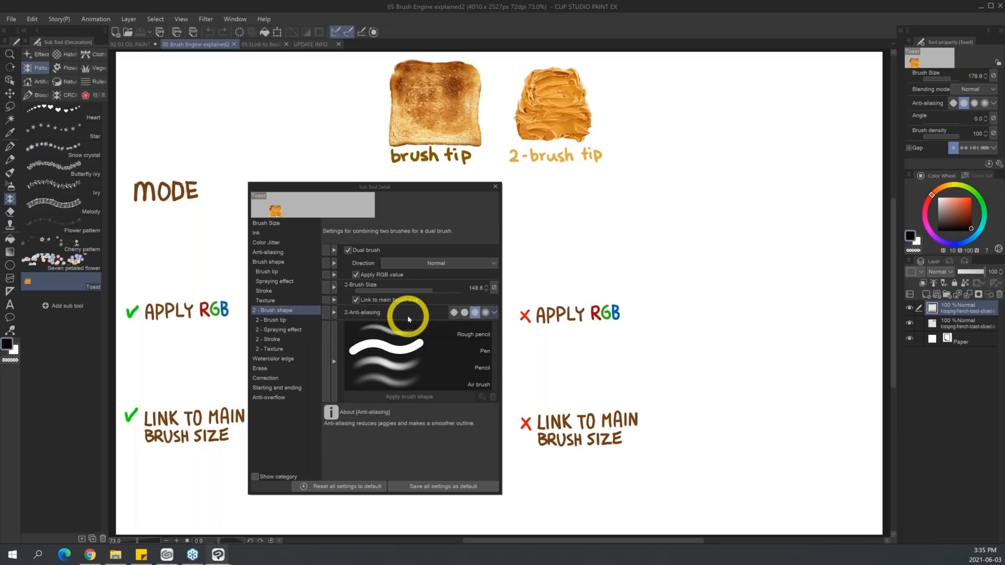
click(293, 319)
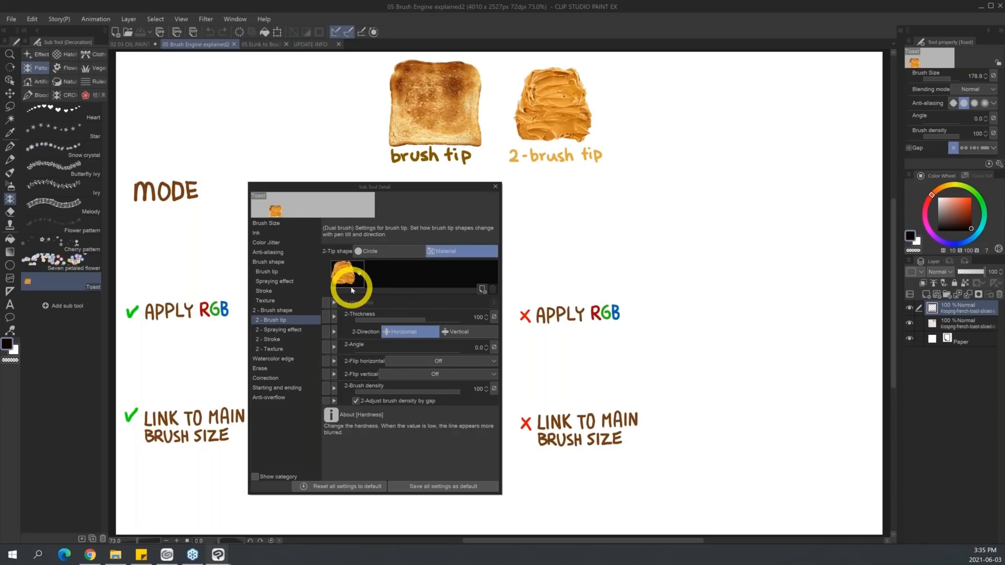
Move the detailed settings clear of the MODE area, raise the brush size to 400, and stamp one Toast image under the MODE heading.
drag(449, 186, 912, 196)
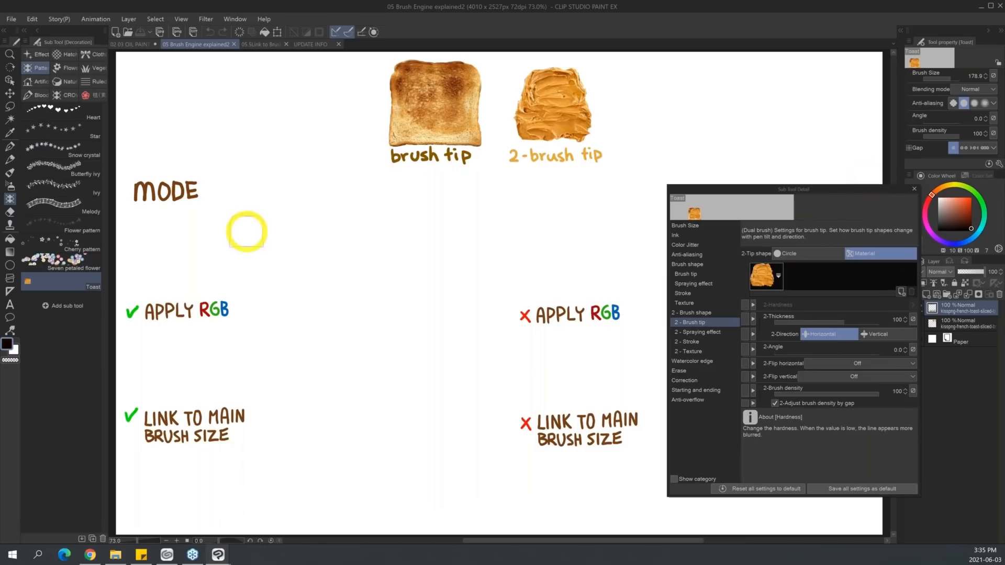
key(bracketright)
key(bracketright)
click(194, 246)
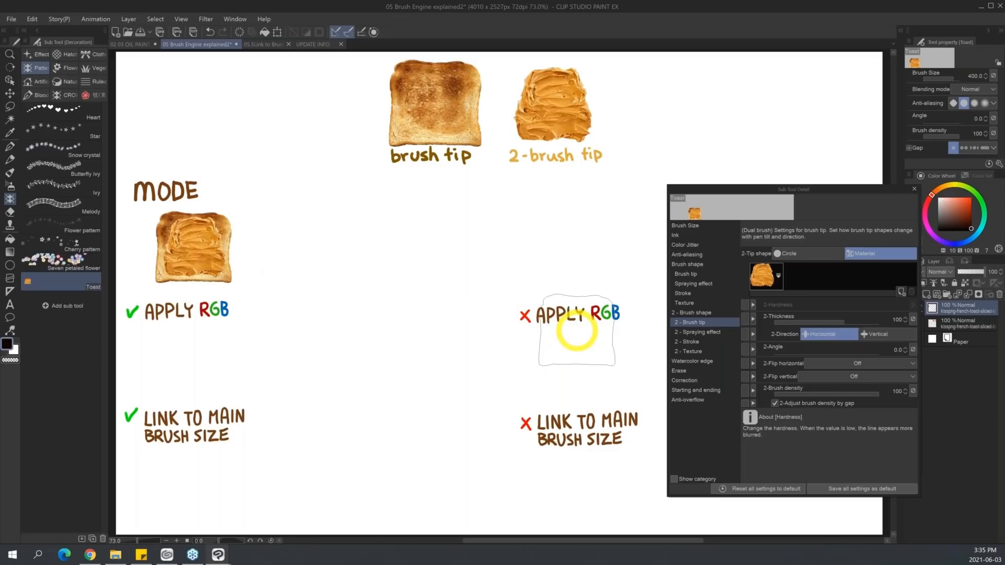
Set the Toast brush's dual brush mode to Multiply and stamp a second toast beside the first under MODE.
click(715, 313)
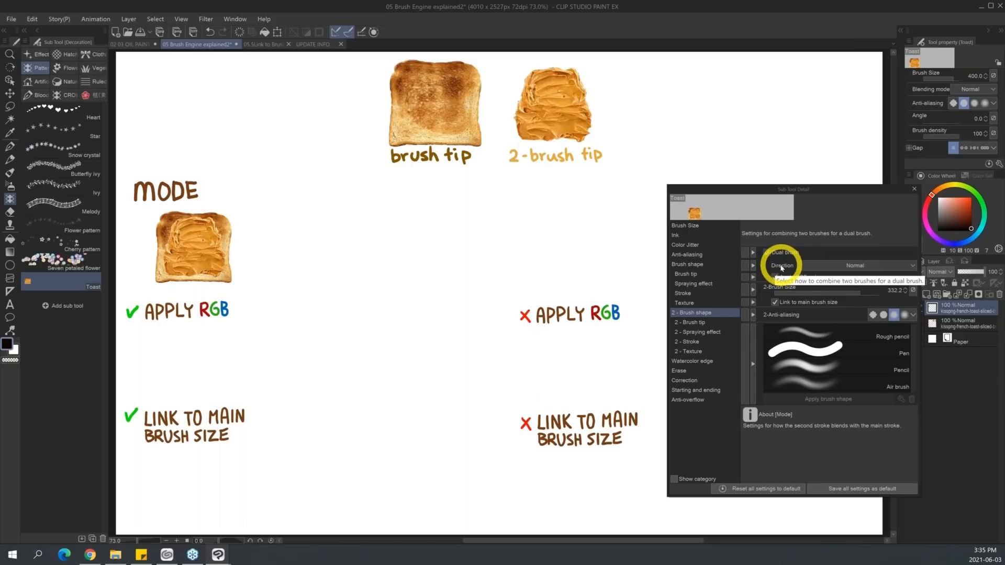
drag(814, 191, 773, 168)
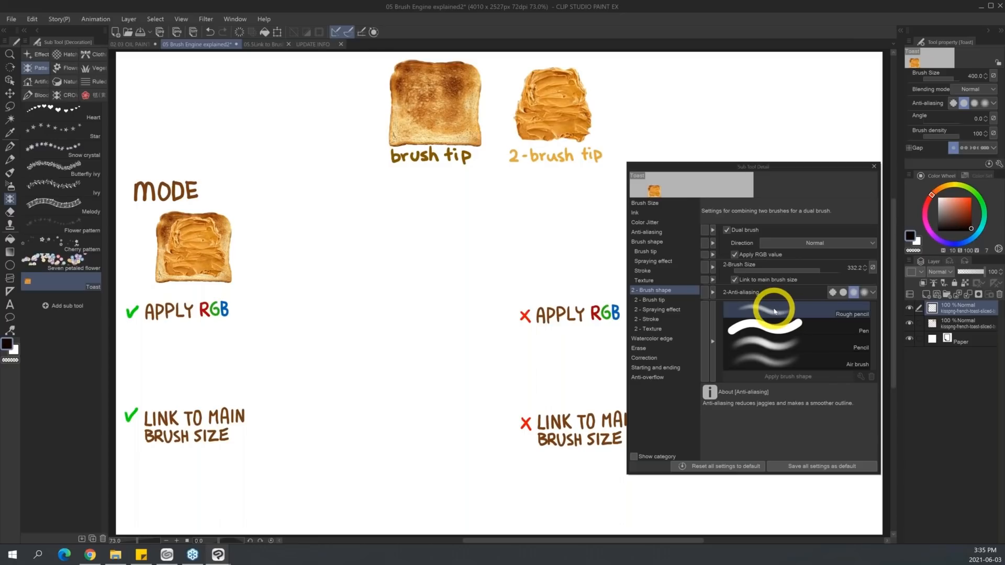
click(826, 243)
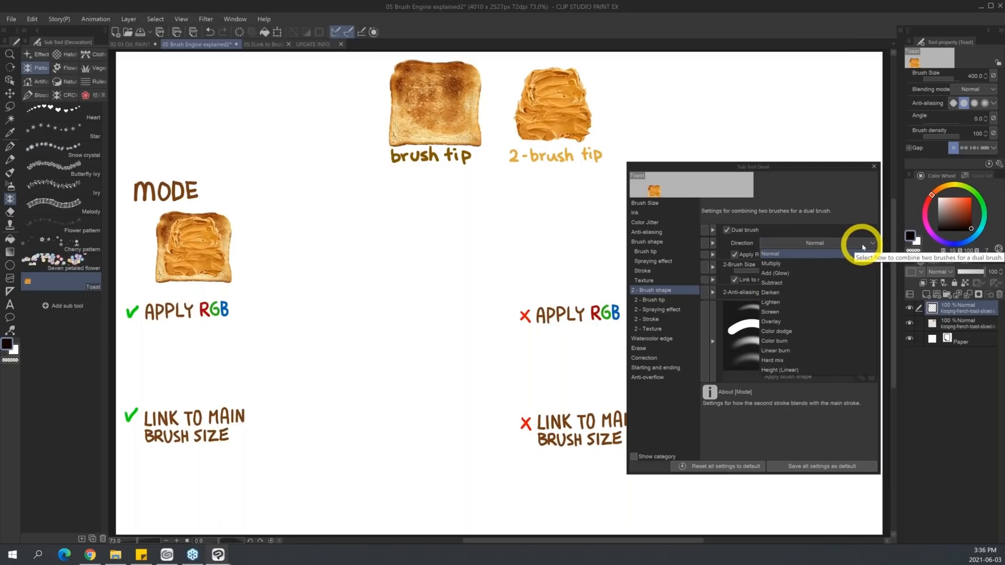
click(805, 267)
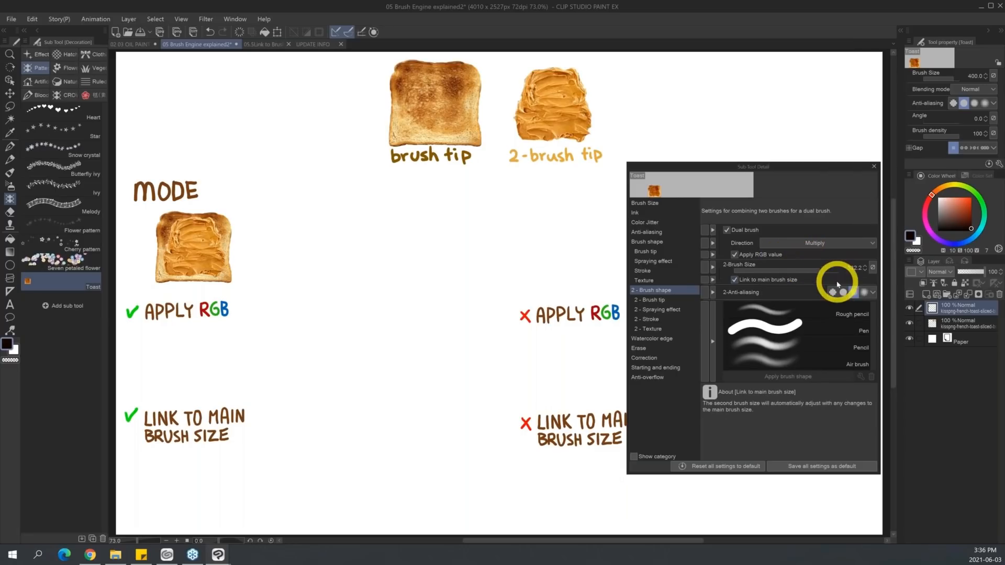
click(283, 247)
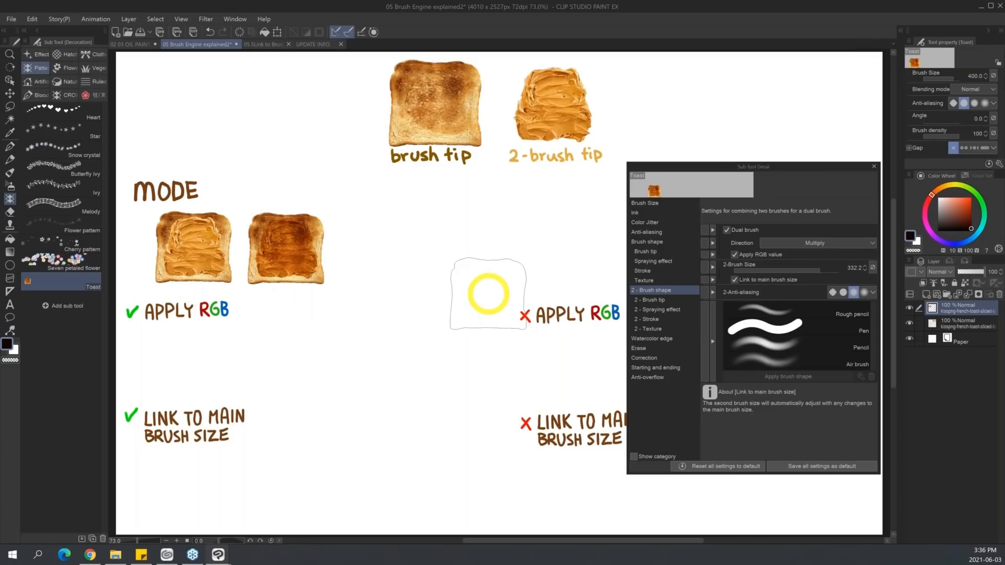
Continue the MODE row with two more toasts, one stamped in Add (Glow) and one in Subtract.
click(834, 242)
click(820, 270)
click(377, 249)
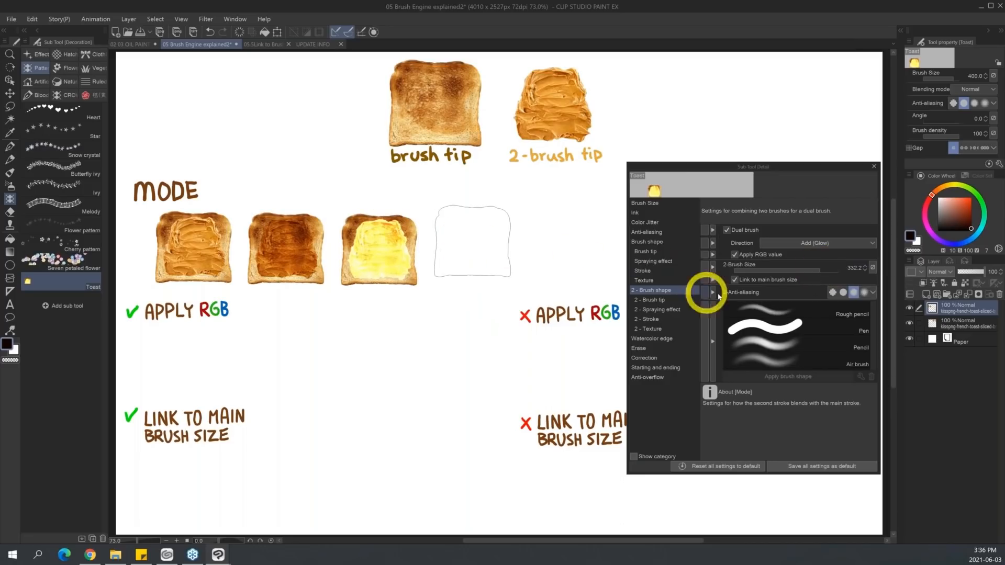
click(843, 243)
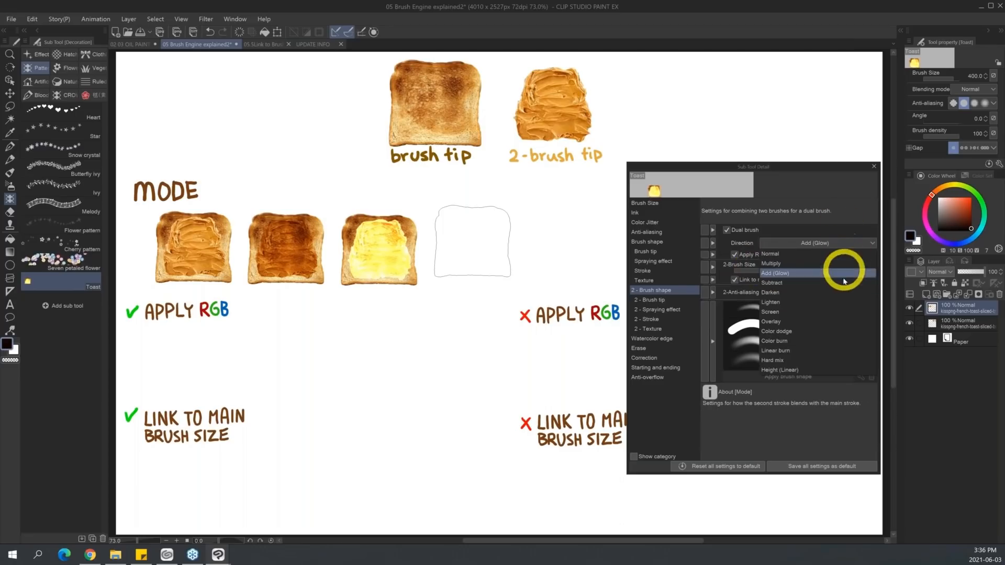
click(838, 283)
click(474, 252)
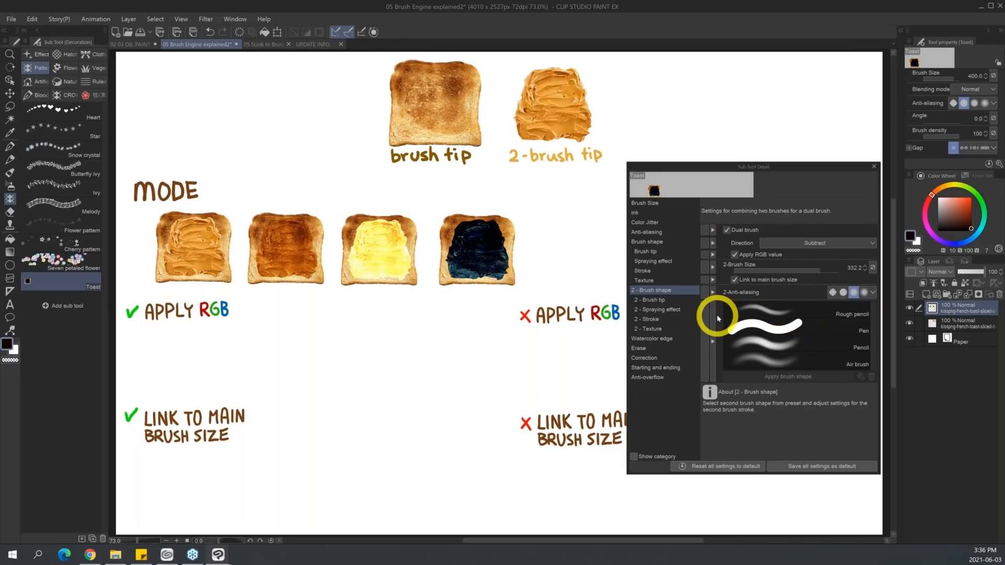
Look through the available dual brush blending modes and read the description of Apply RGB value.
click(825, 243)
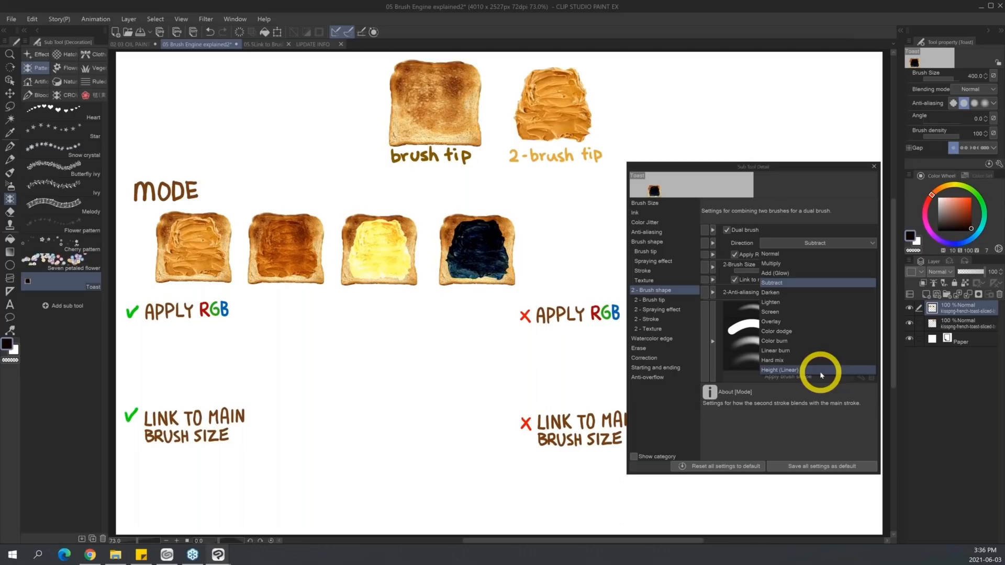
click(841, 209)
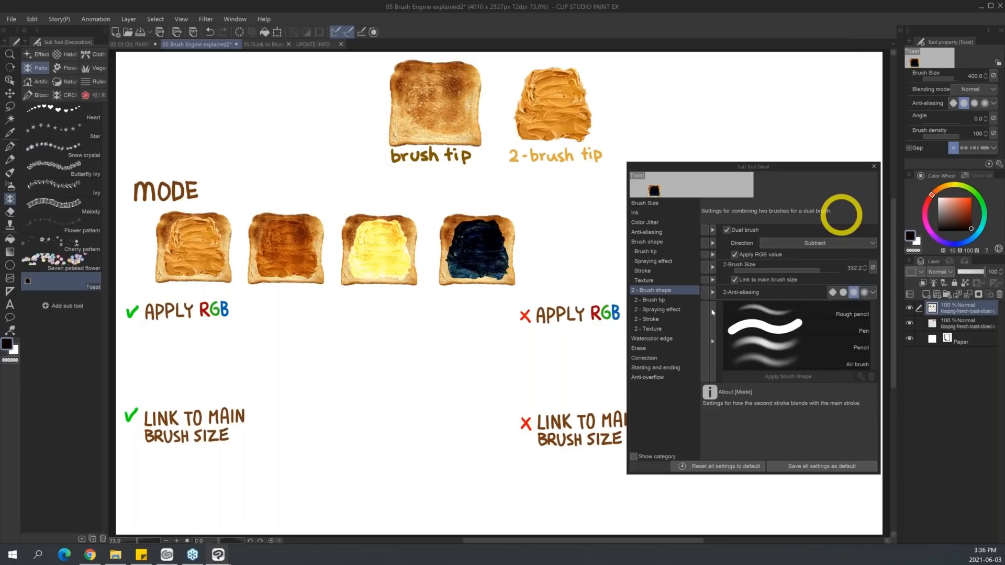
mouse_move(748, 251)
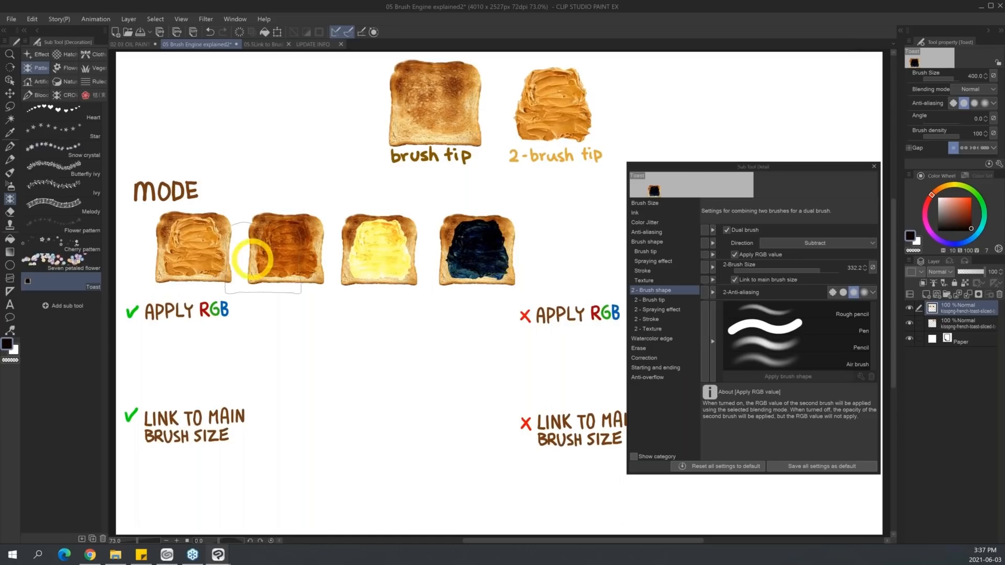
With Apply RGB value on, stamp one toast in Normal and one in Overlay under the checked APPLY RGB heading.
click(813, 243)
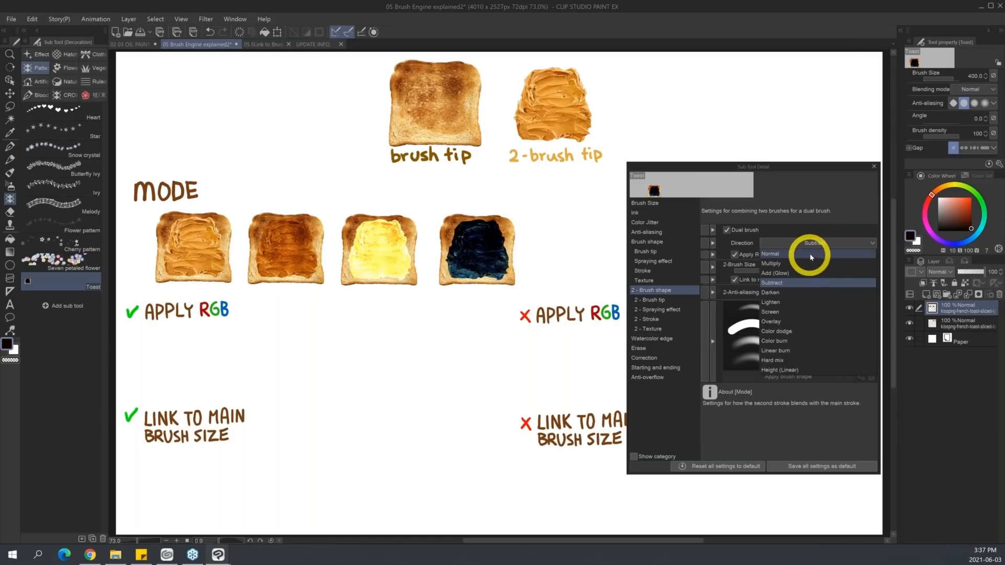
click(812, 254)
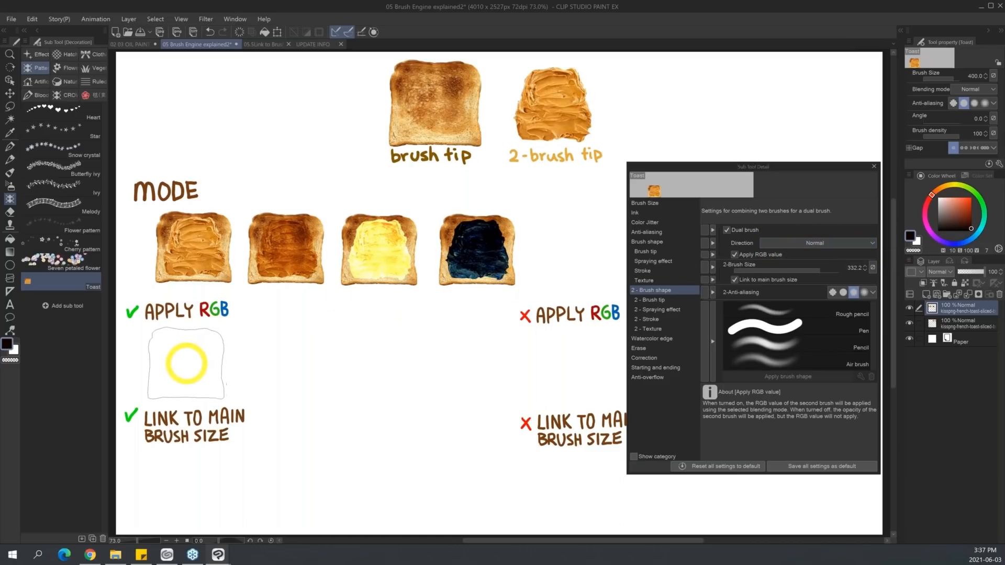
click(191, 361)
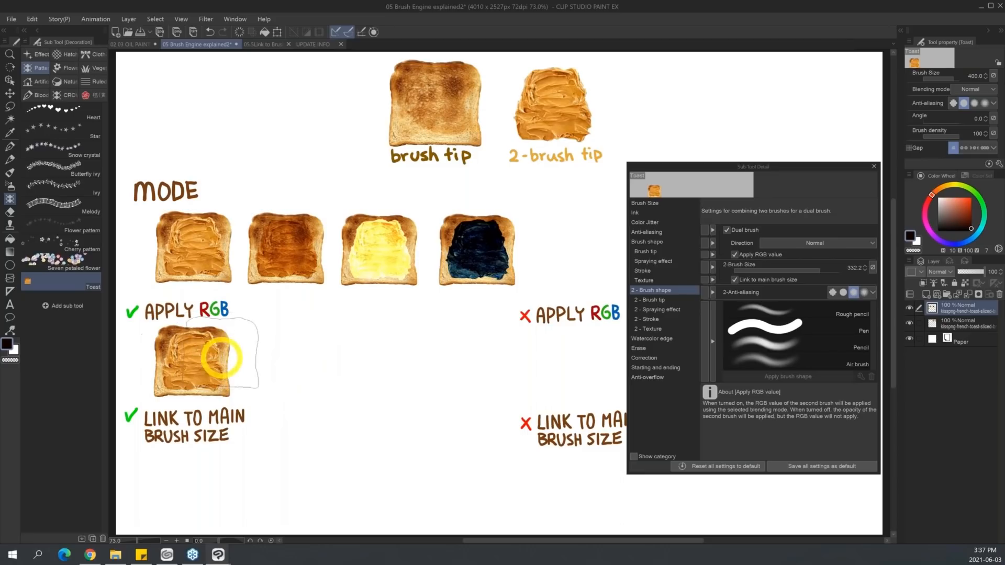
click(814, 246)
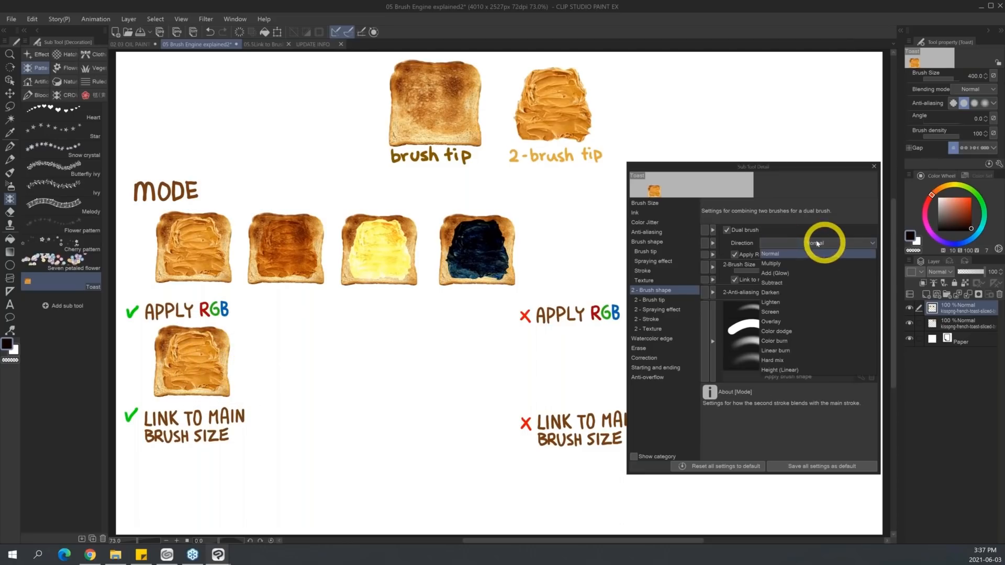
click(796, 321)
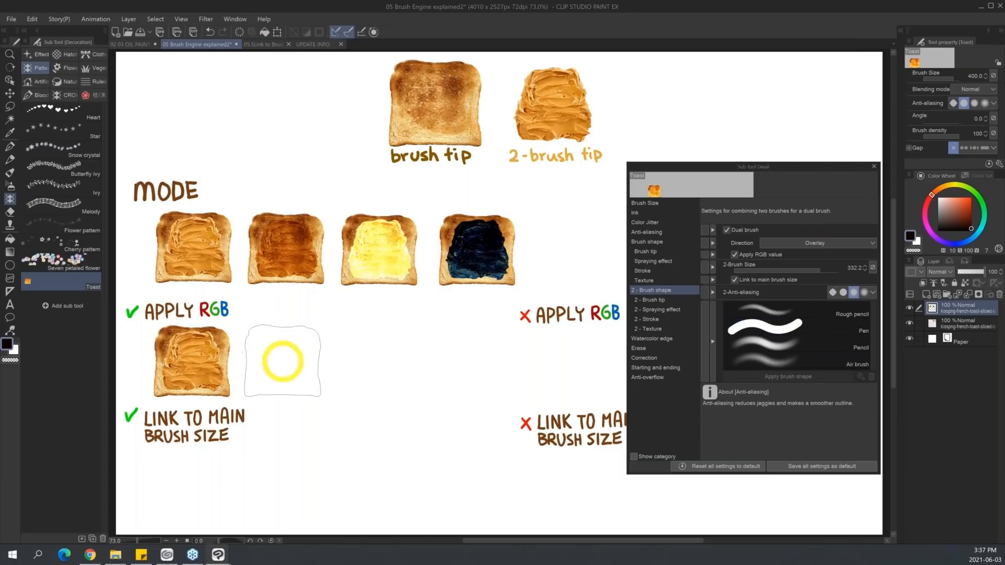
click(281, 361)
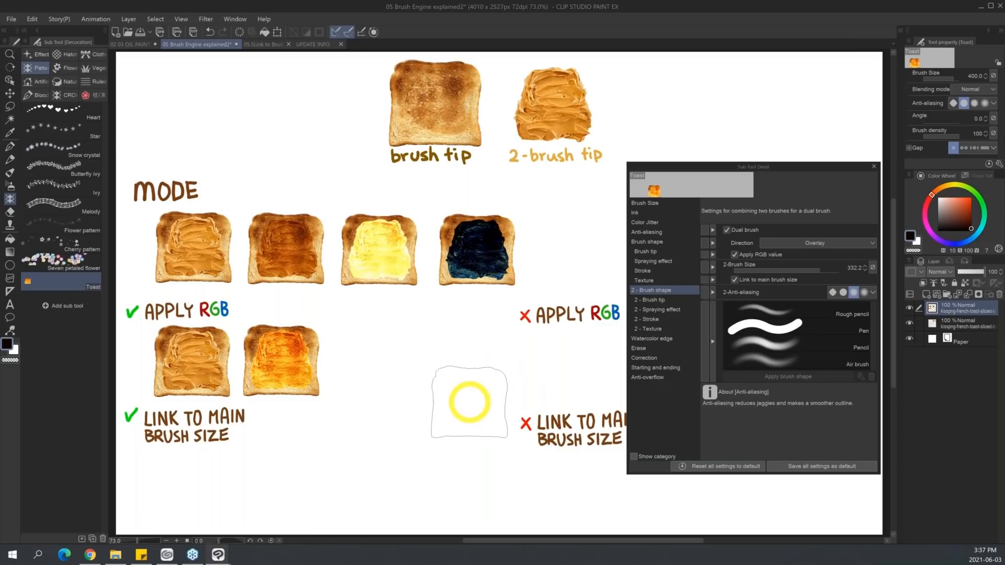
Turn off Apply RGB value, set the dual brush mode to Normal, and stamp a toast under the crossed APPLY RGB heading.
drag(784, 168, 386, 178)
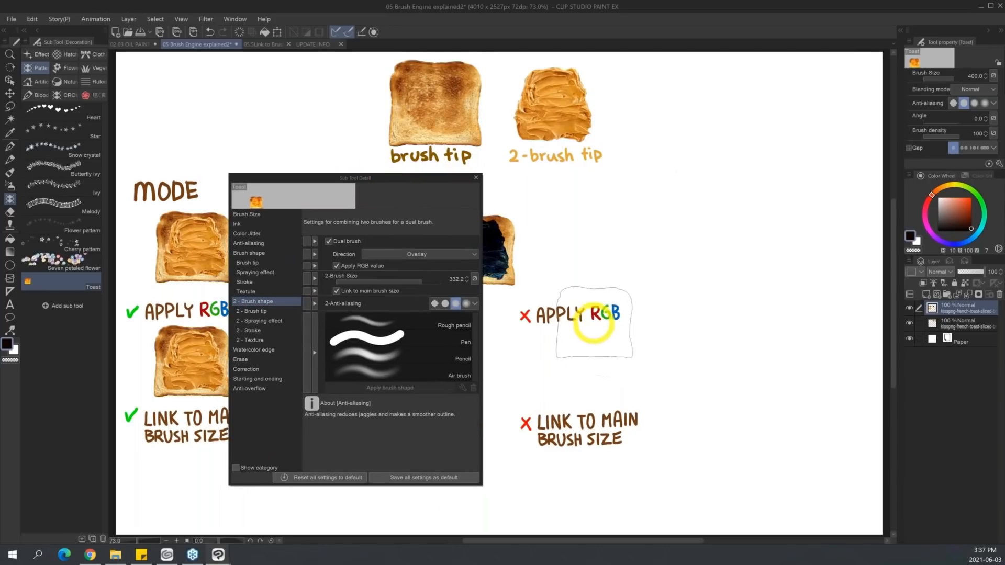
click(336, 266)
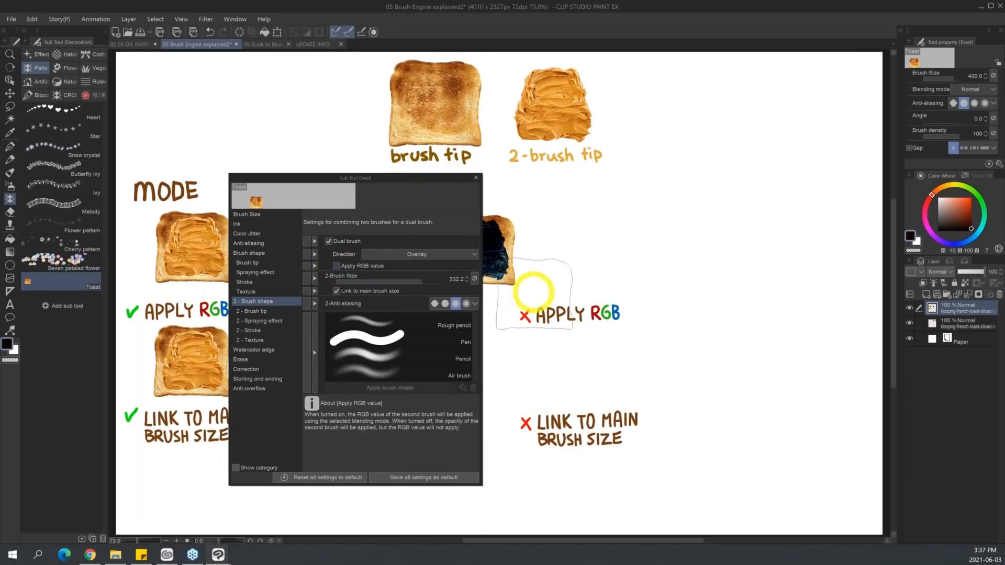
click(421, 255)
click(422, 264)
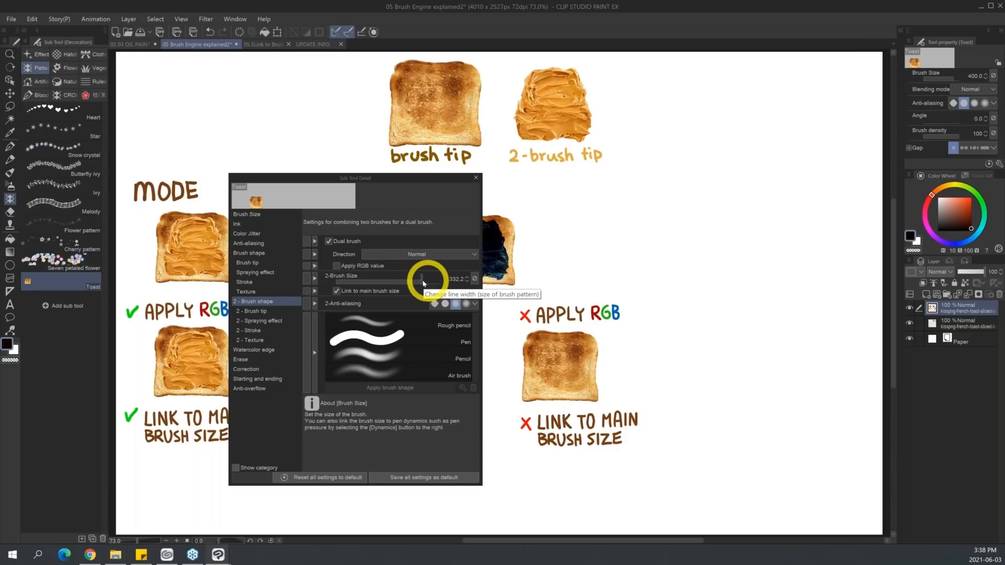
Raise the second brush size to 578.2 and stamp another toast beside the plain one, shifting the detailed settings to compare both columns.
drag(423, 283, 431, 279)
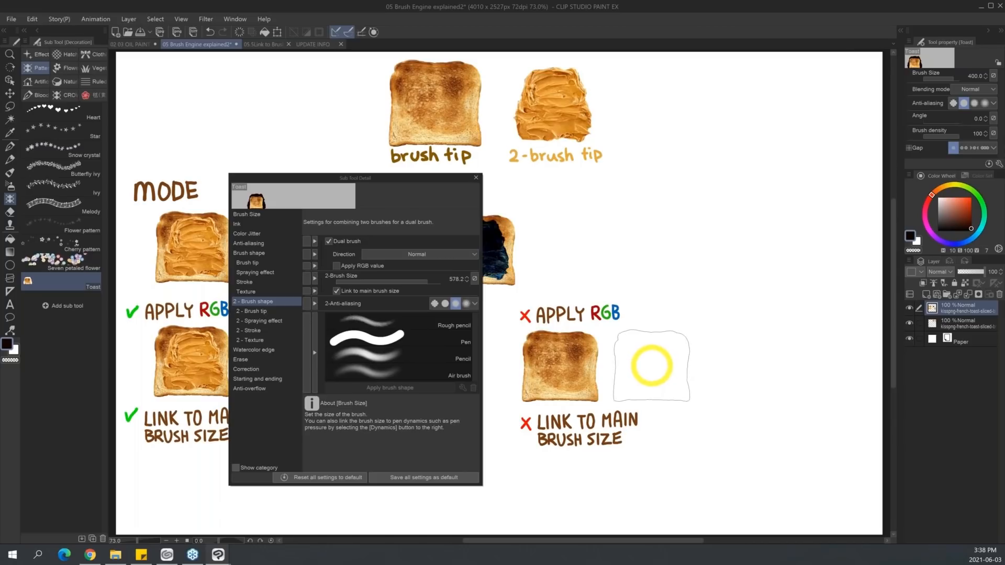
click(652, 364)
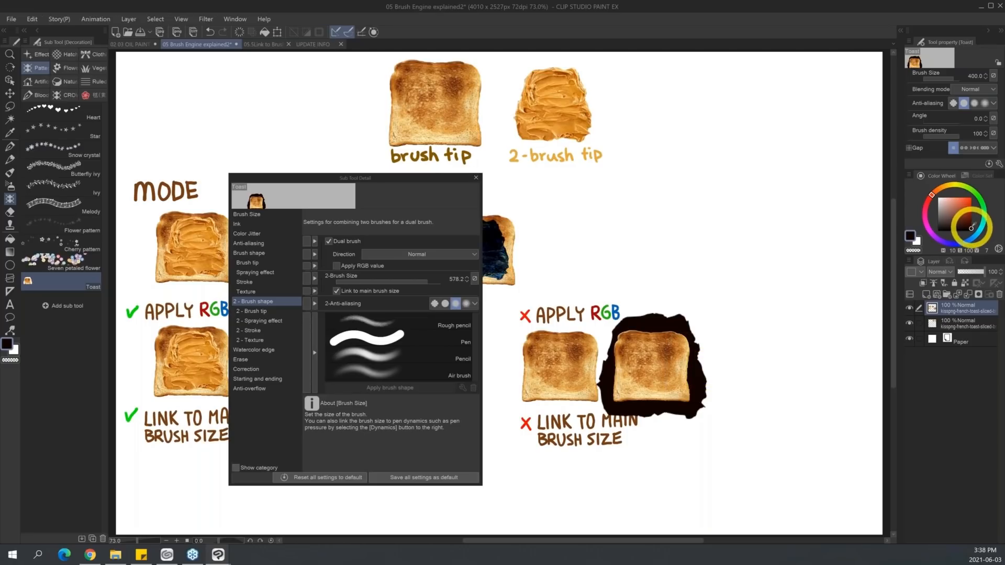
drag(451, 179, 532, 168)
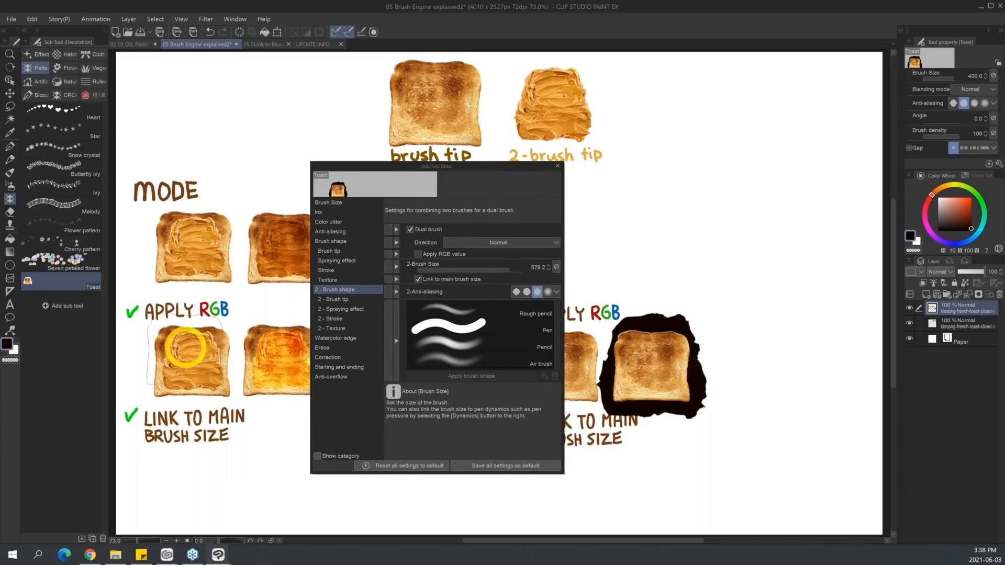
drag(510, 166, 419, 173)
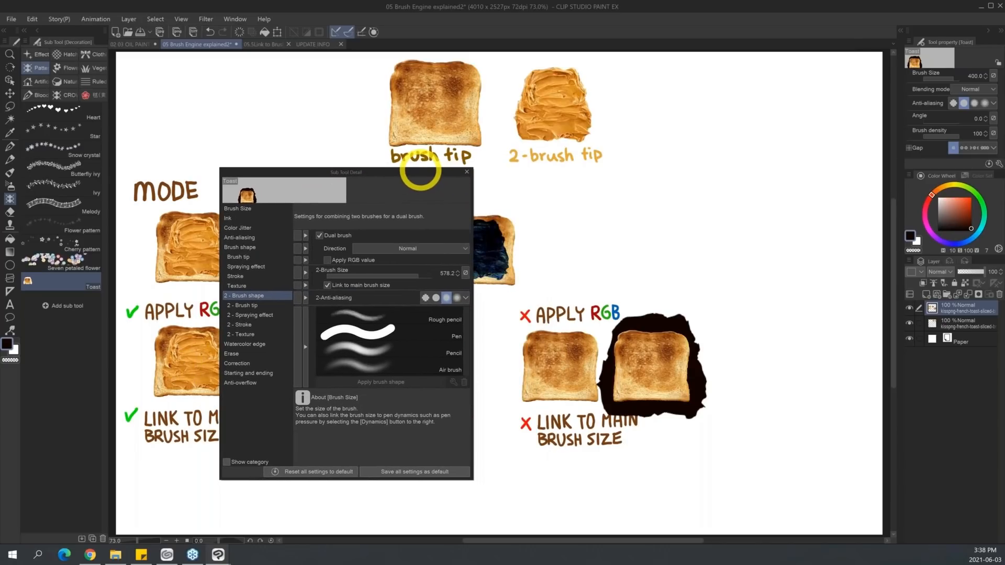
Reduce the second brush size to 379.1 and stamp a Subtract toast at the end of the crossed APPLY RGB row.
click(415, 276)
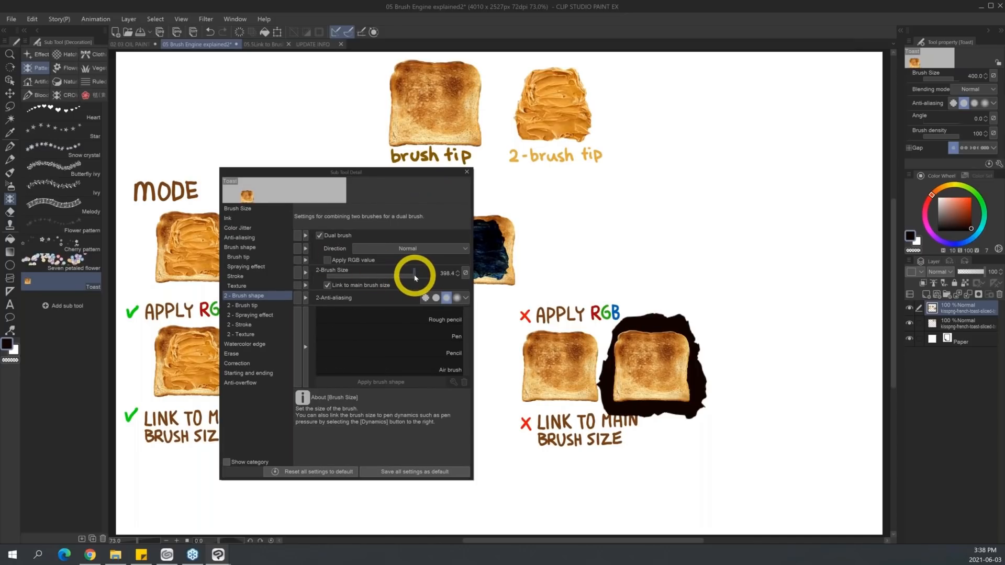
click(436, 245)
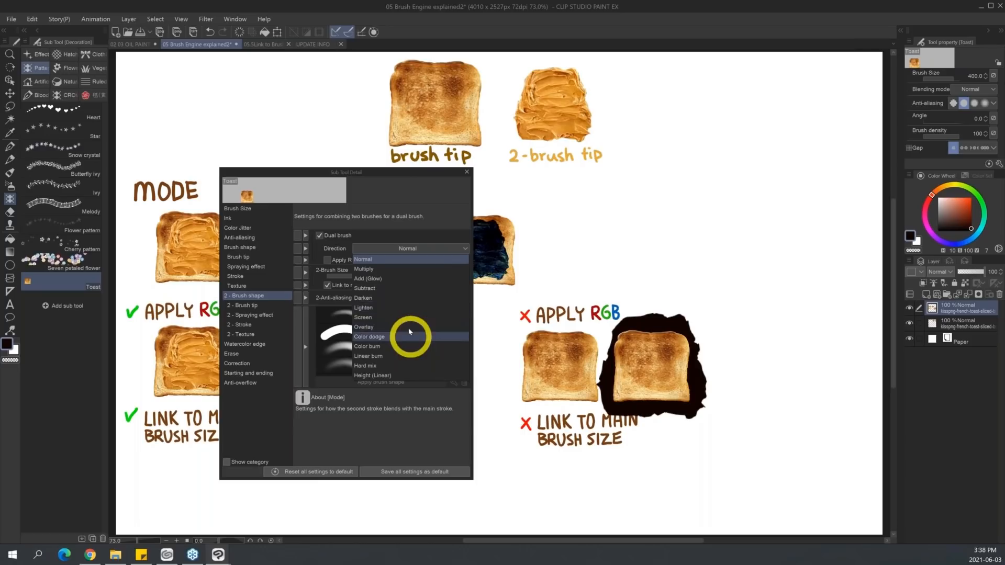
click(434, 286)
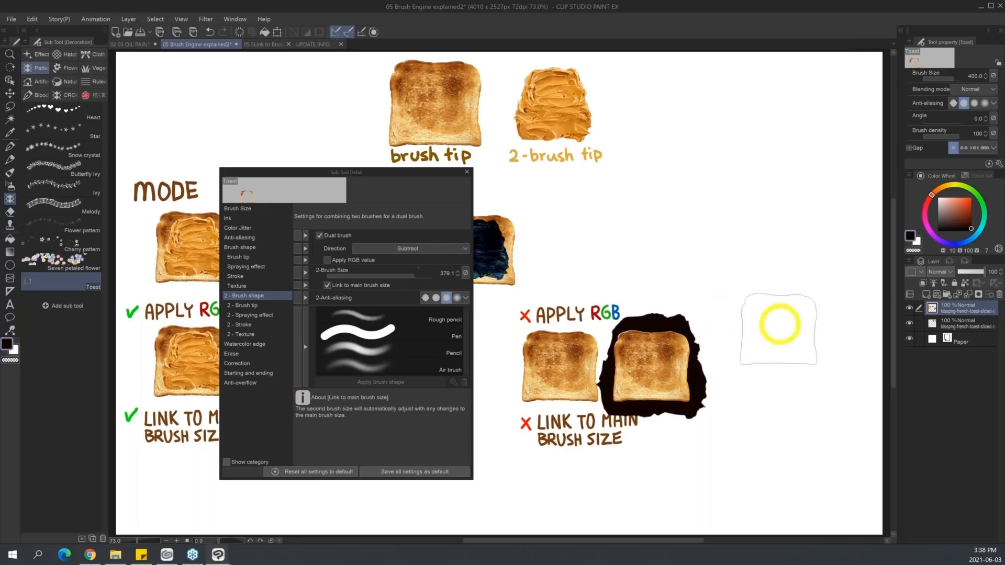
click(765, 363)
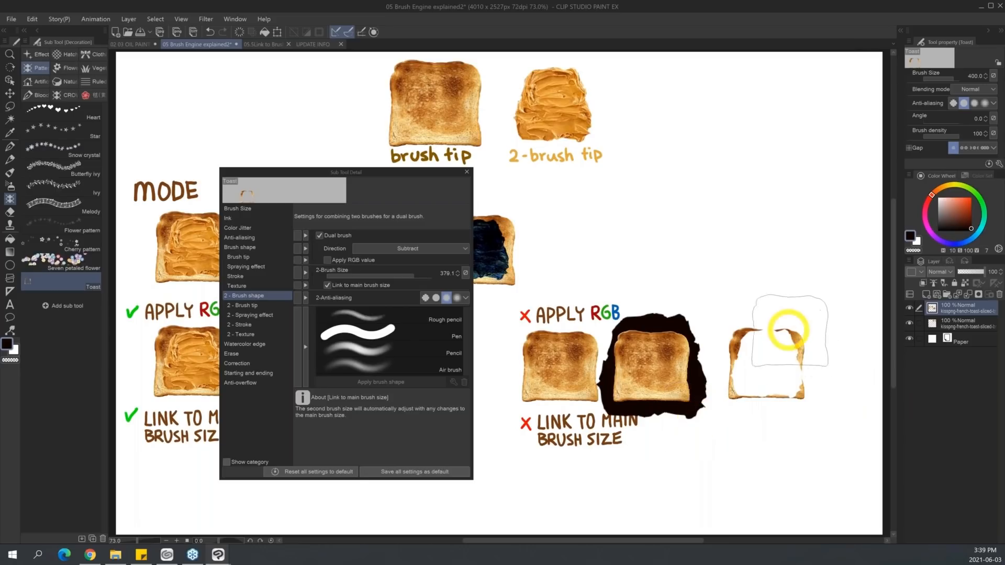
Turn Apply RGB value back on and stamp a Subtract toast as the third one in the checked APPLY RGB row.
drag(426, 175, 373, 192)
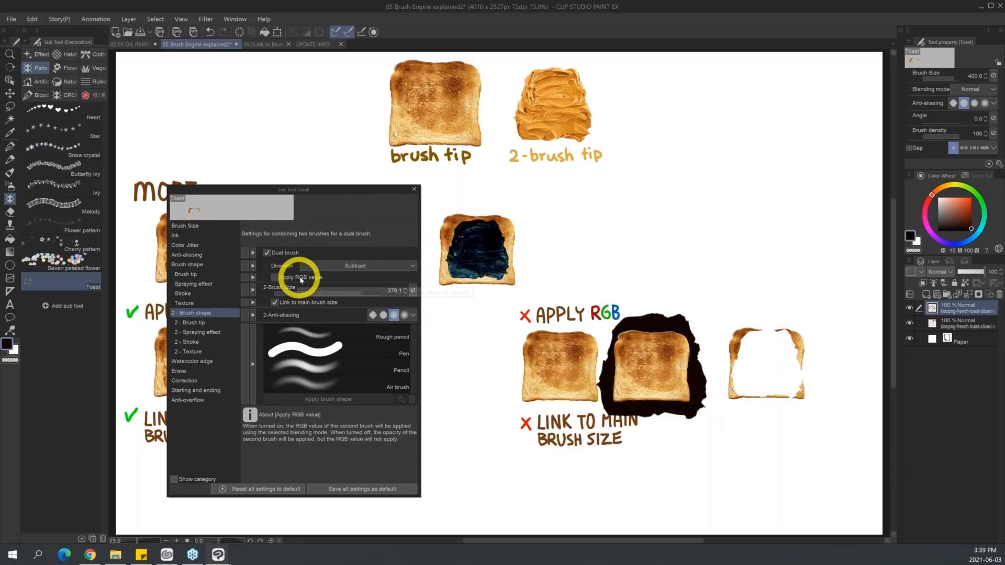
click(301, 277)
drag(378, 195, 229, 208)
click(367, 362)
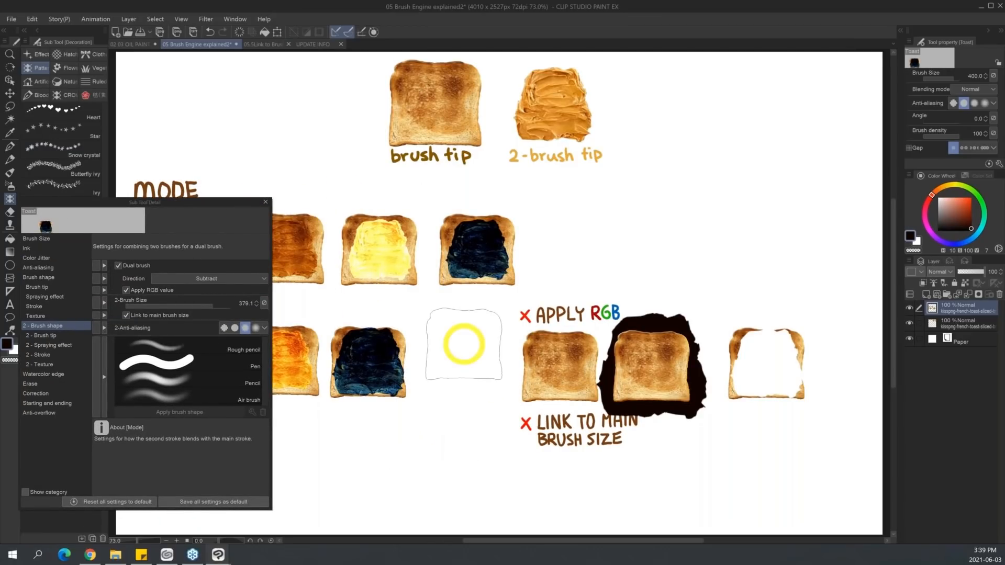
Set the second brush size to 303.2 in Normal mode and stamp a toast under the checked LINK TO MAIN BRUSH SIZE heading.
drag(236, 201, 600, 33)
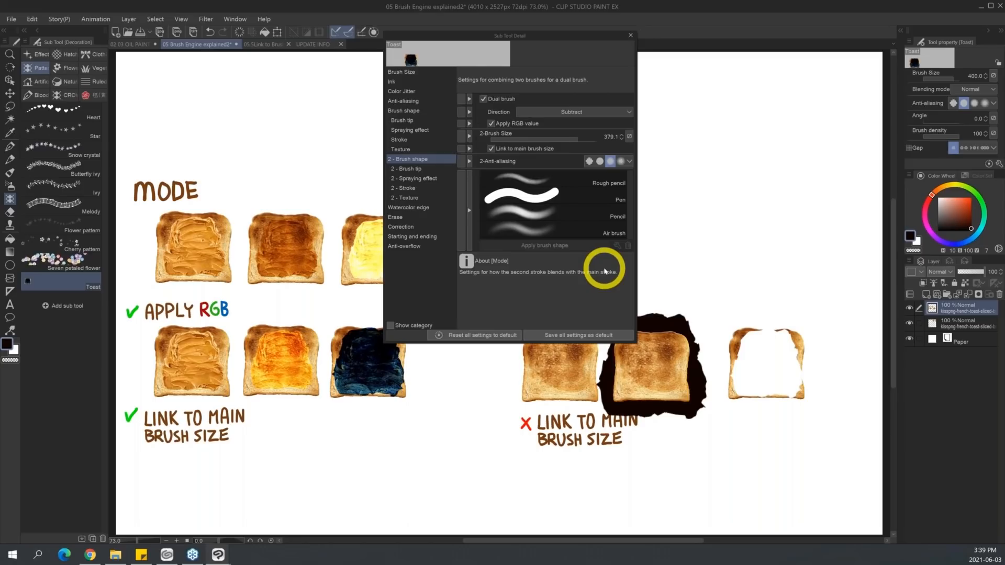
click(576, 139)
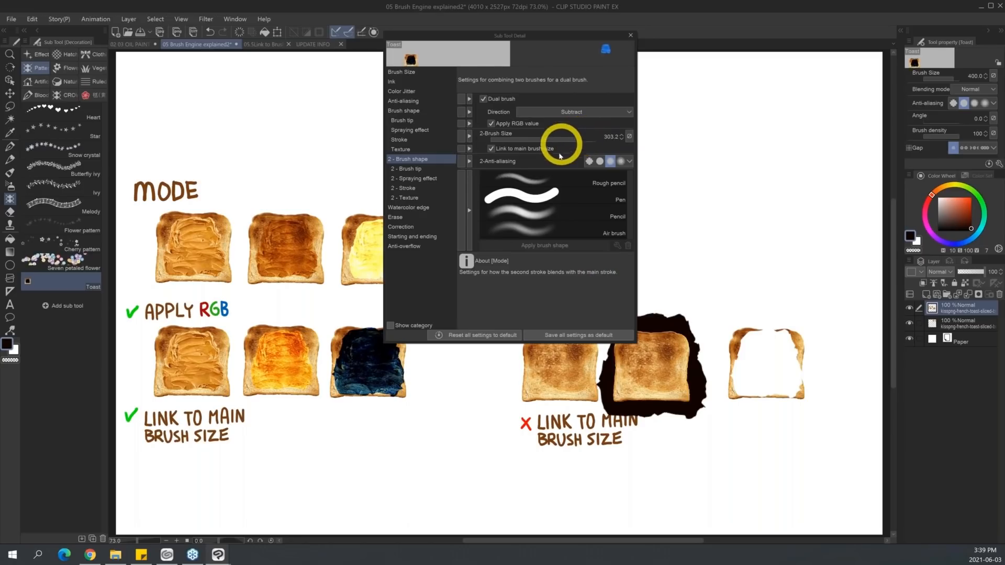
click(595, 112)
click(597, 124)
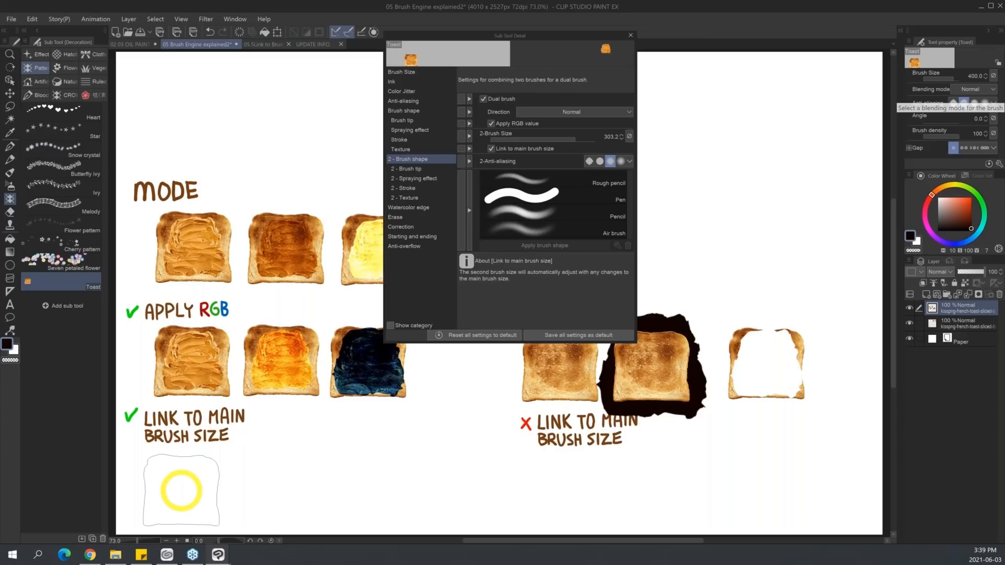
click(180, 488)
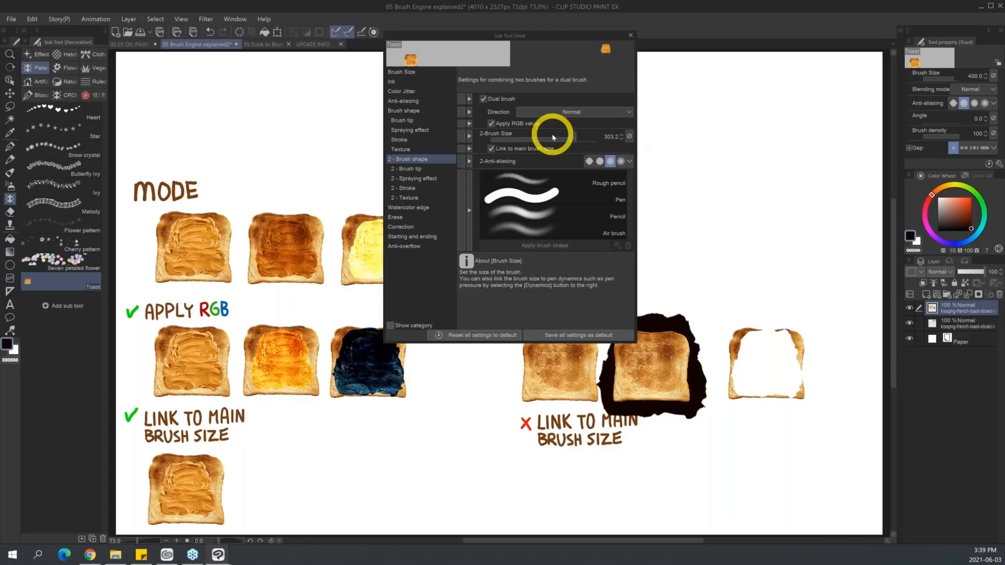
Raise the main brush size to 1205.8 with the sizes linked and stamp a large toast beside the small one under the checked LINK heading.
drag(956, 80, 939, 80)
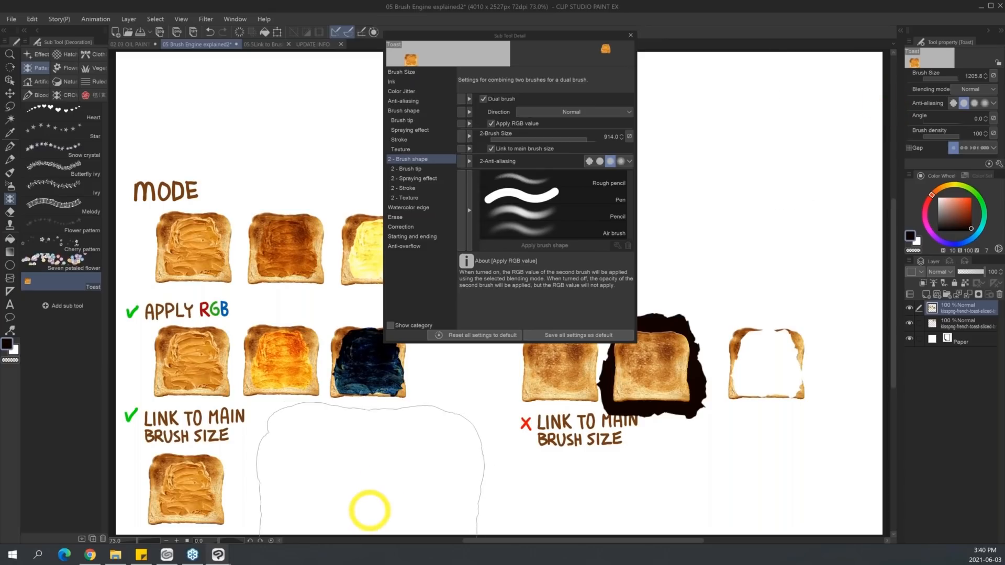
click(369, 510)
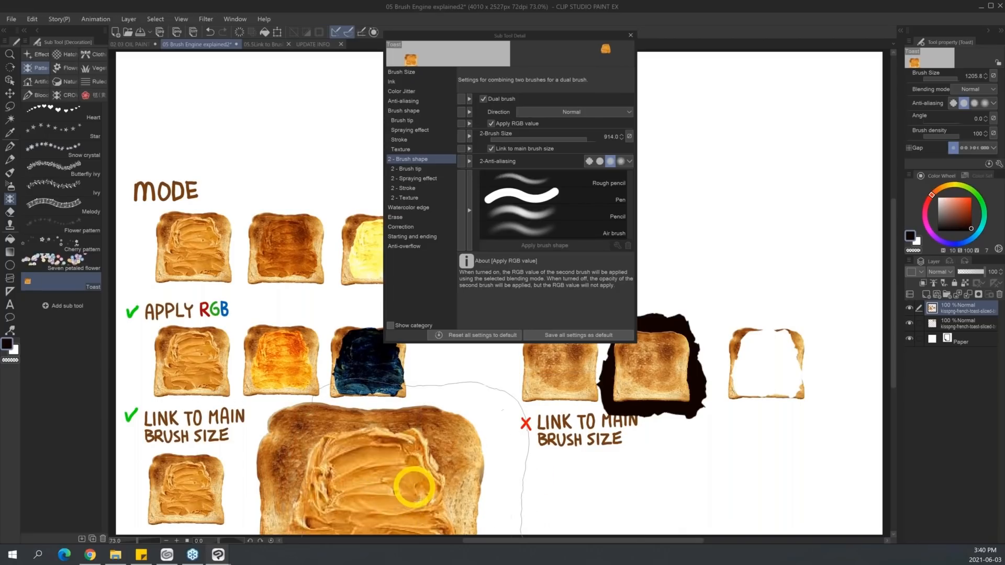
Try a toast at main brush size 544.4 with Link to main brush size off under the crossed LINK heading, and undo the stamp.
click(956, 78)
drag(956, 77, 938, 77)
click(491, 149)
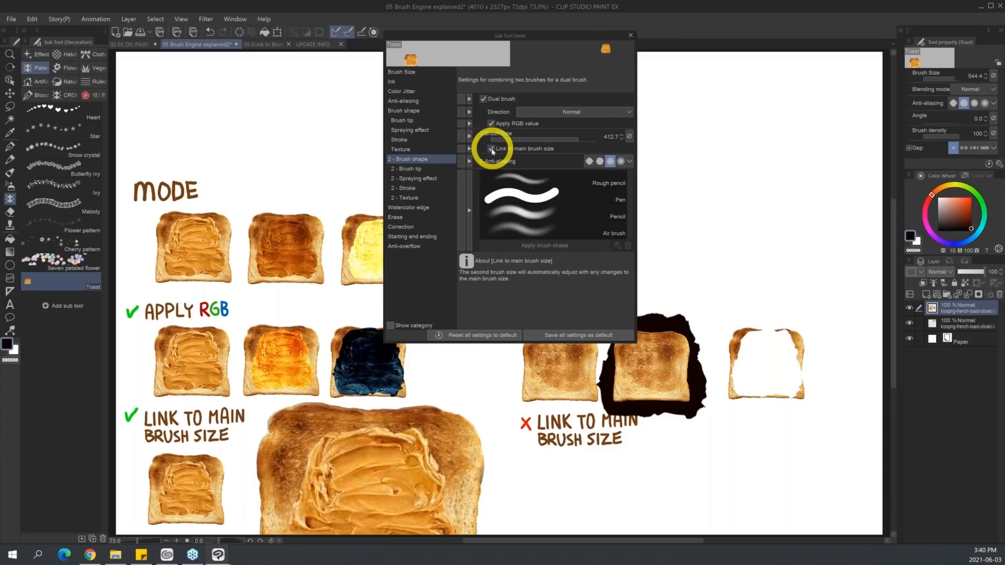
drag(580, 41, 401, 81)
click(581, 501)
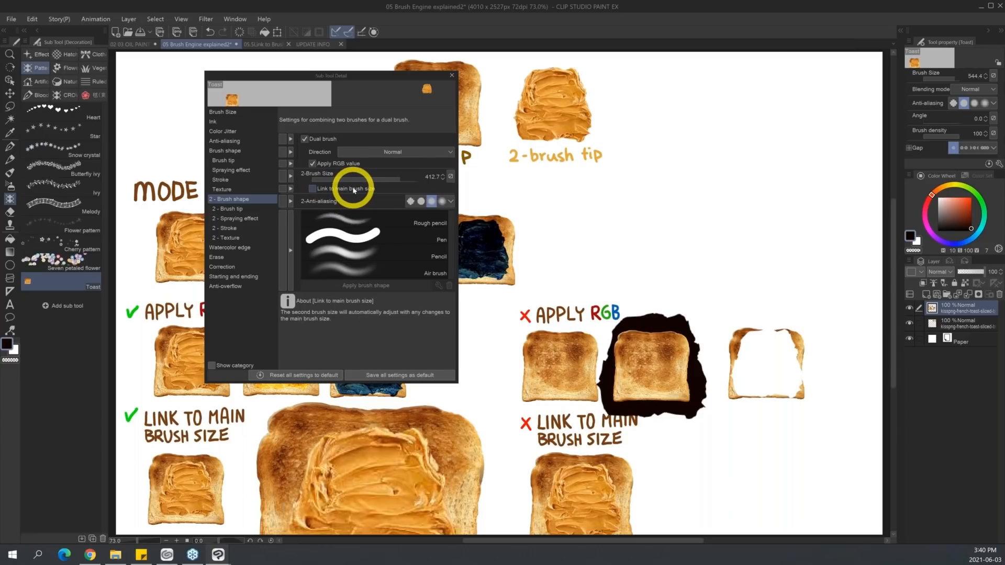
key(ctrl+z)
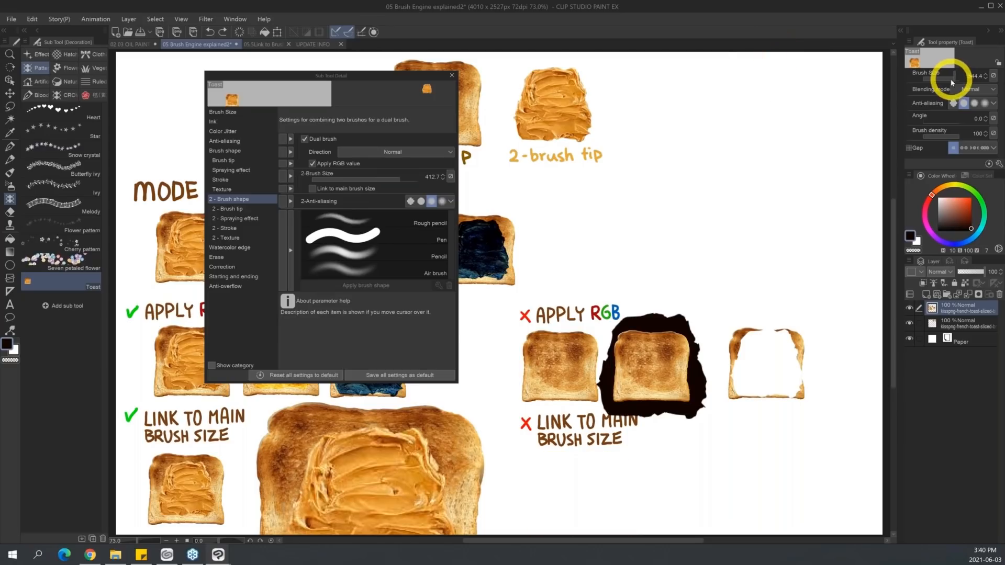
Relink the sizes, set the main brush size to 352.8, unlink them again and stamp a toast under the crossed LINK heading.
click(353, 189)
click(952, 78)
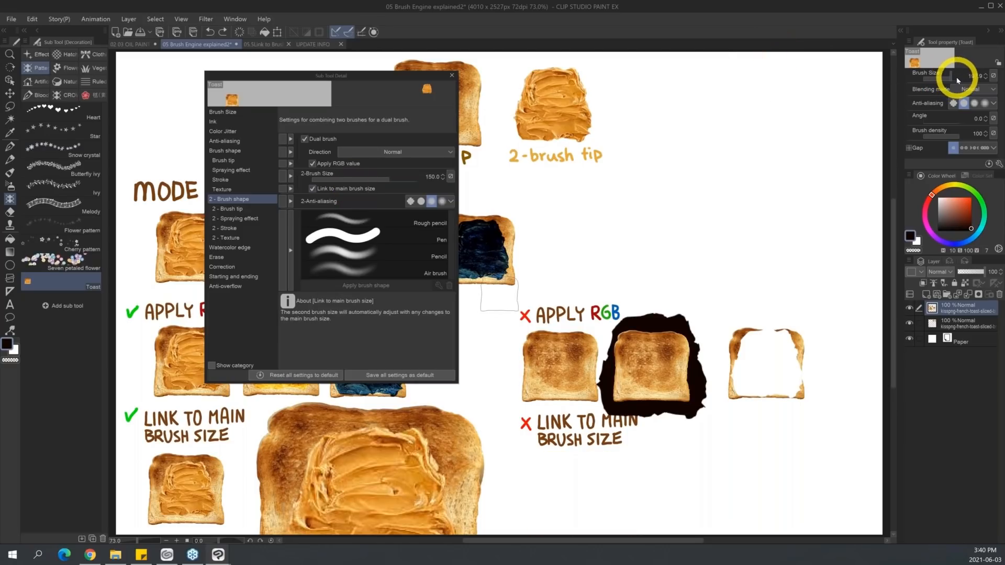
click(954, 80)
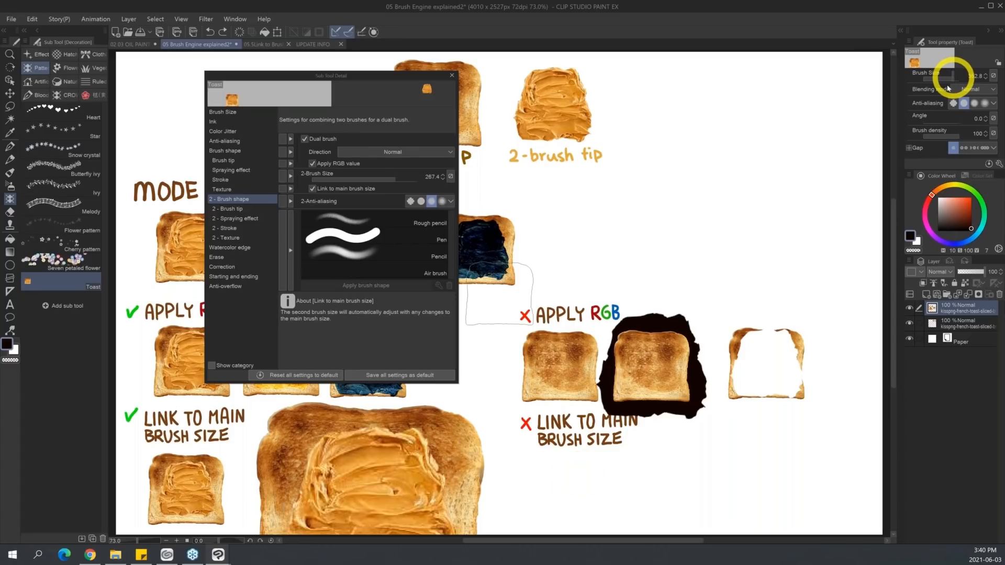
click(346, 188)
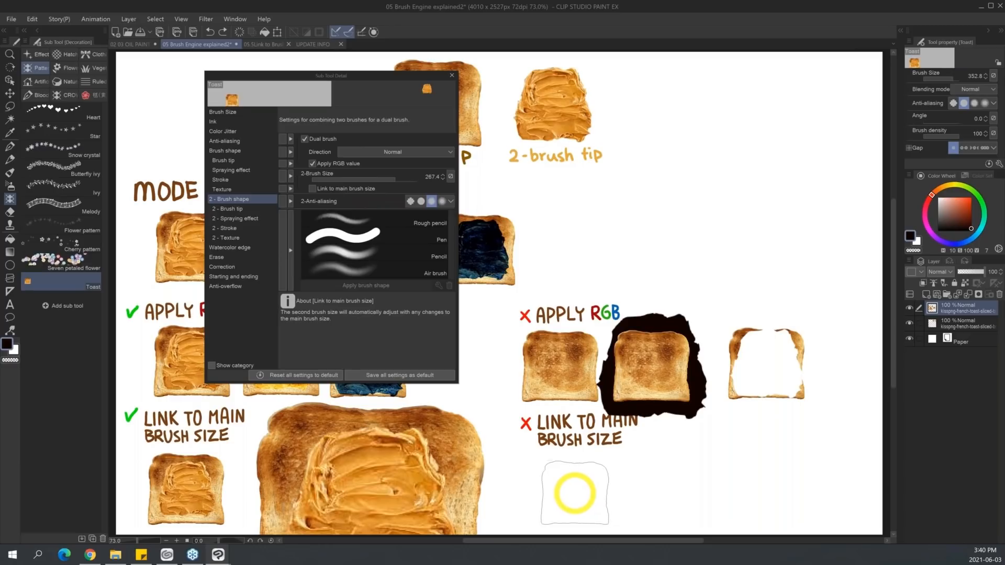
click(575, 491)
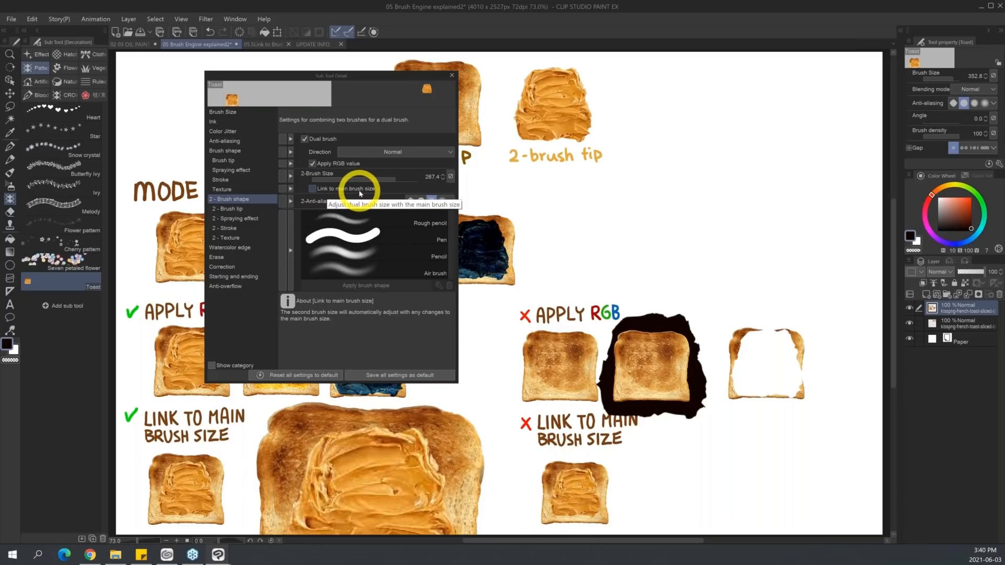
Raise only the main brush size to 903.0 and stamp a large toast beside the small one under the crossed LINK heading.
drag(954, 80, 964, 75)
click(723, 482)
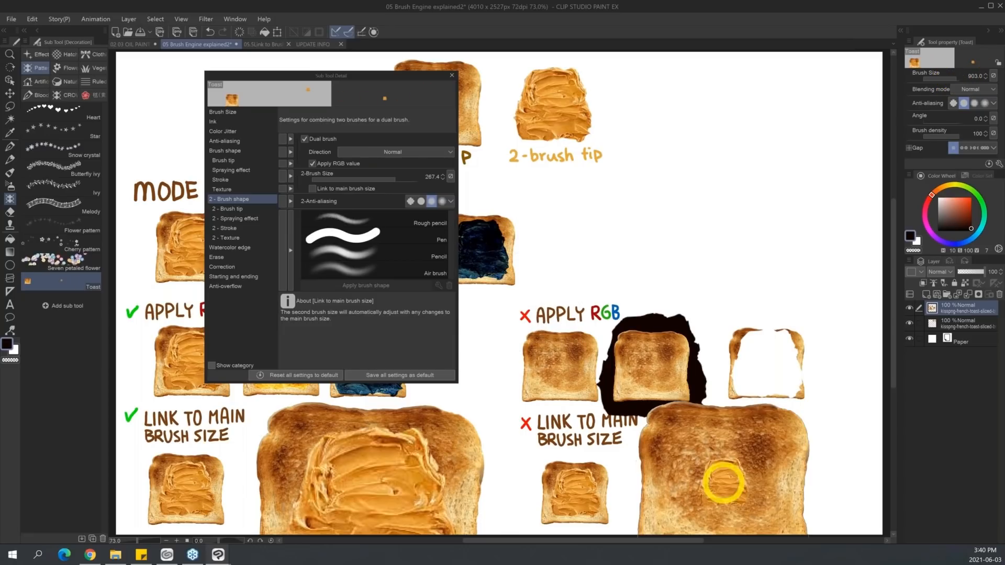
click(727, 487)
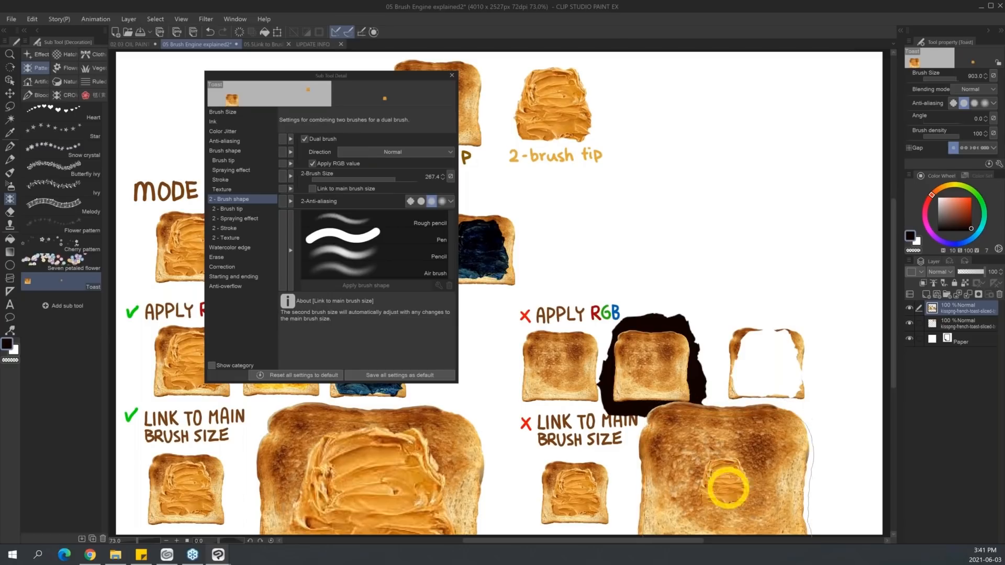
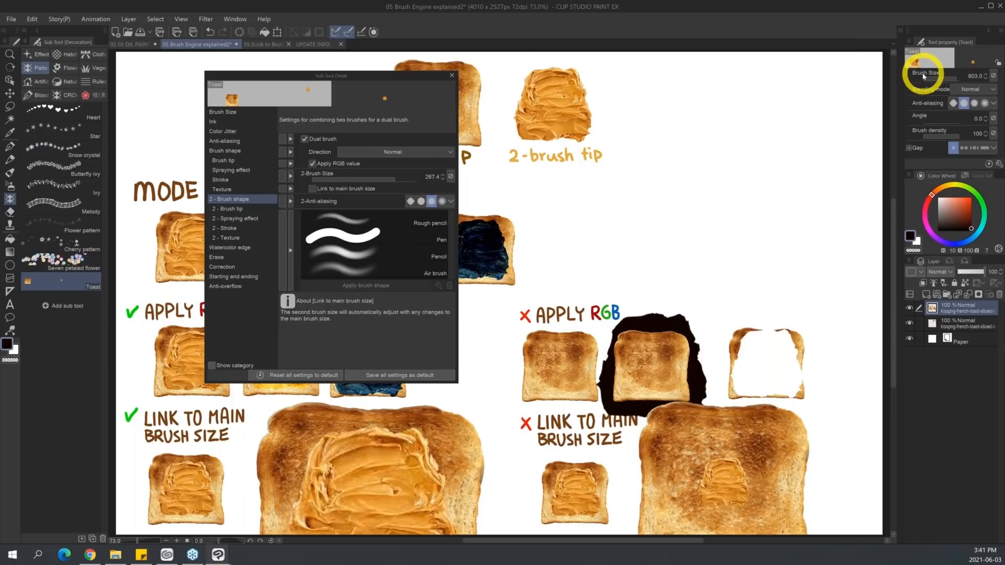
Try a large toast with the unlinked second brush size set to 261.3, and undo the stamp.
click(397, 181)
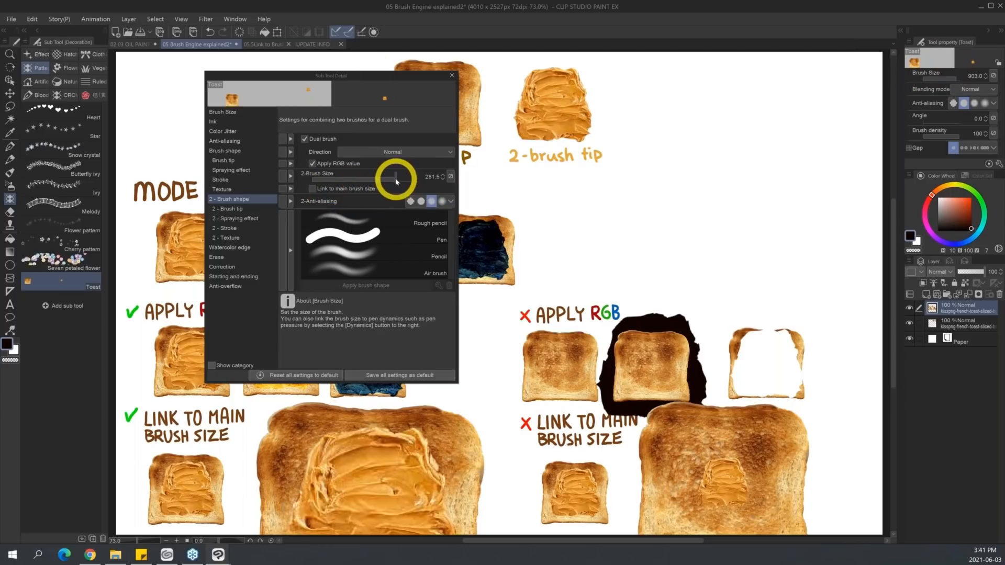
mouse_move(400, 181)
mouse_down()
mouse_move(364, 181)
mouse_move(395, 176)
mouse_up()
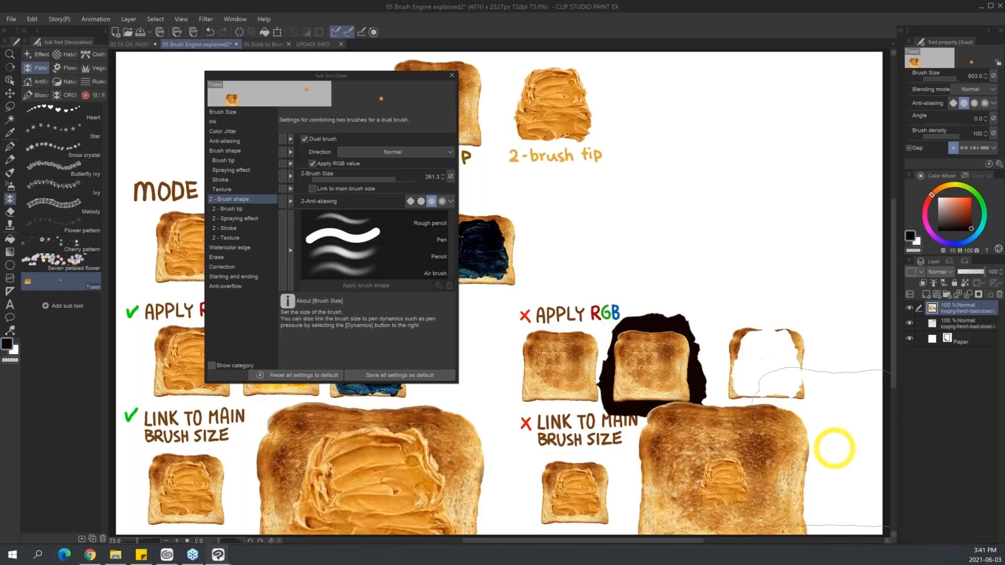
click(840, 443)
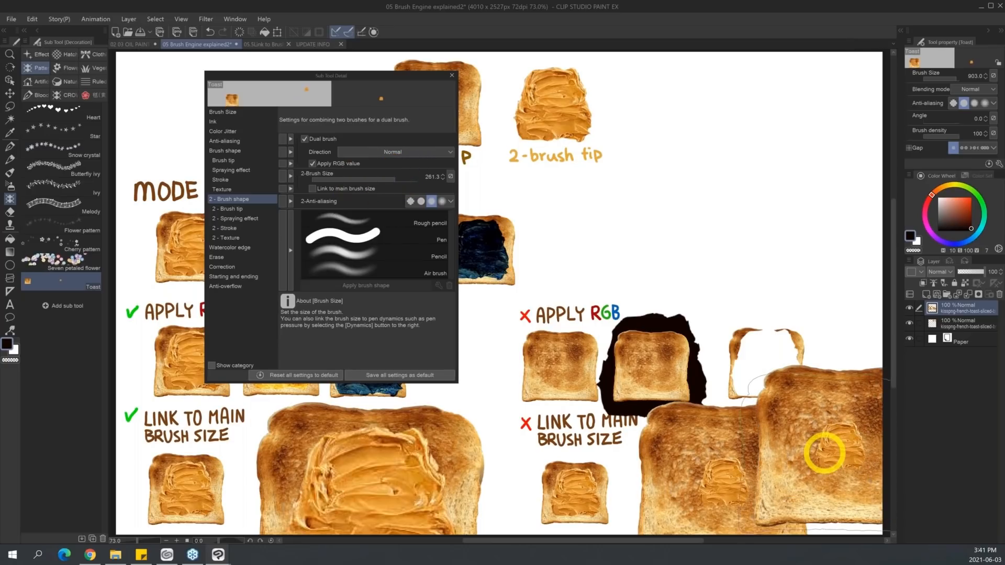
key(ctrl+z)
Reduce the second brush size to 7.1 and stamp a large toast at the far end of the crossed LINK row.
drag(385, 181, 348, 180)
click(837, 467)
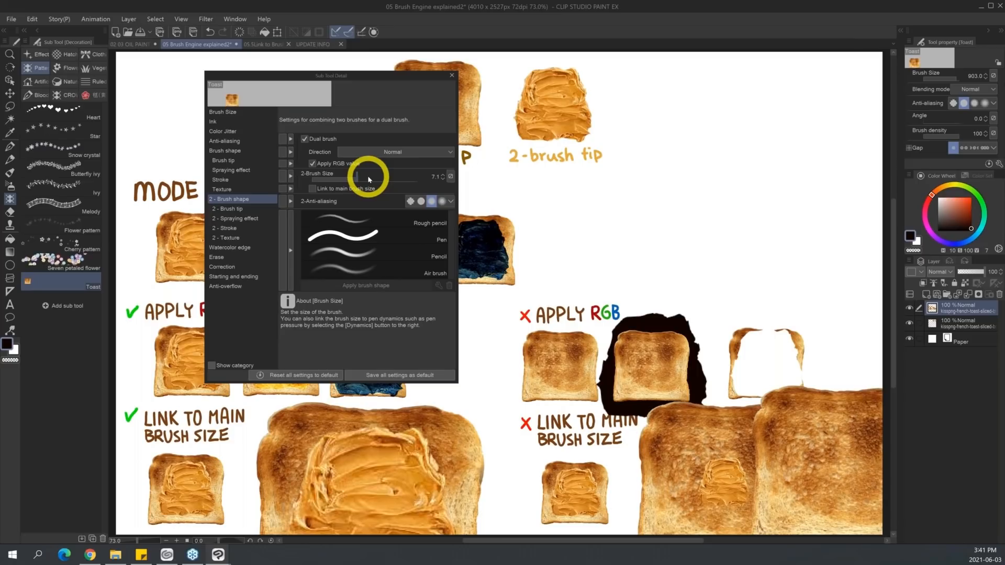
Look through the Toast brush's second brush tip, spraying effect, stroke and texture settings.
click(244, 209)
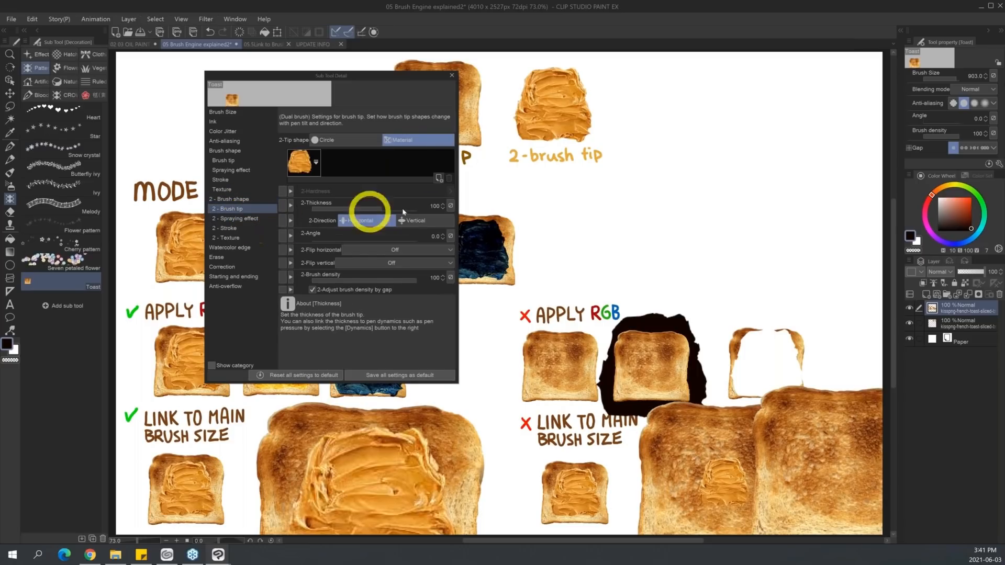
click(251, 218)
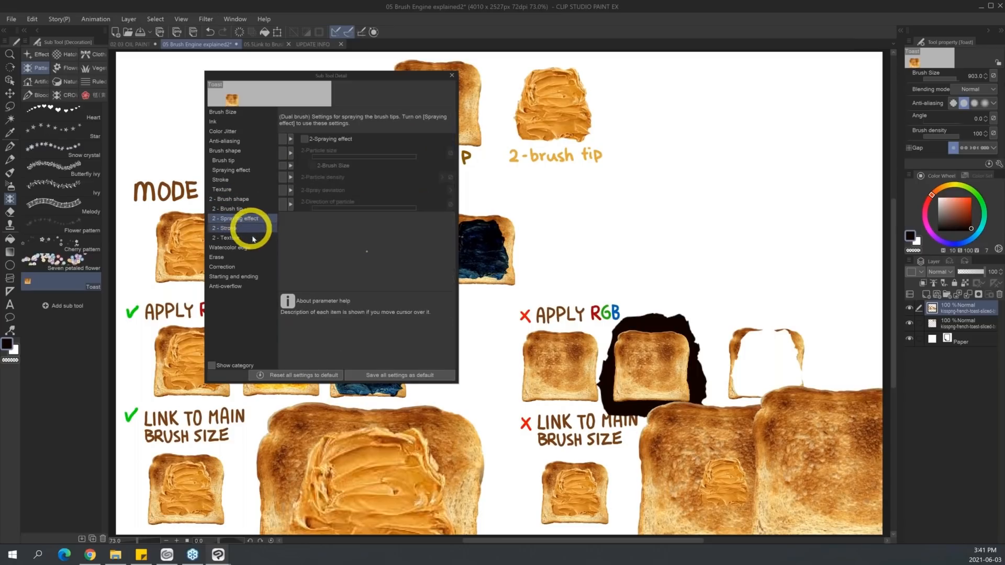
click(251, 228)
click(251, 238)
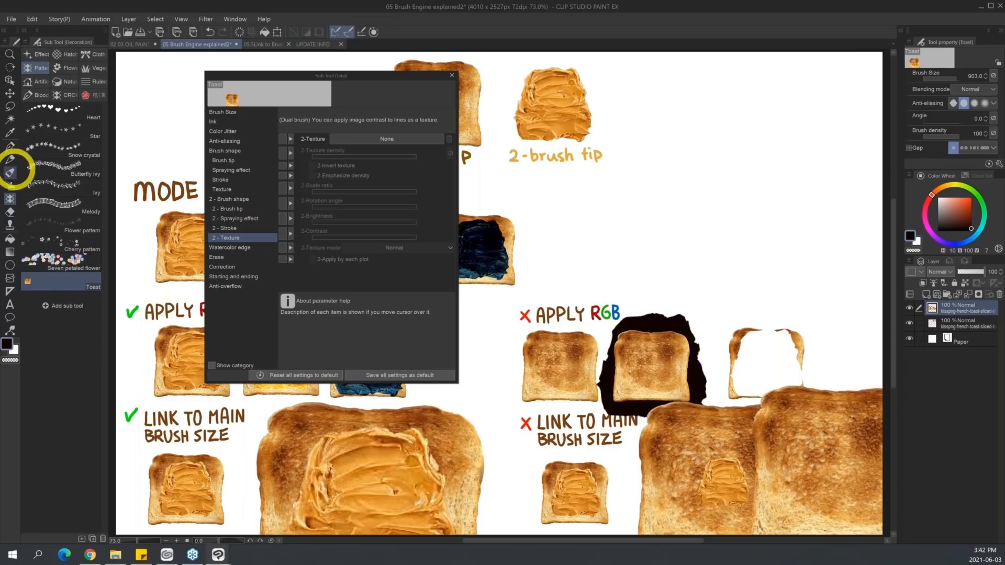
Select the Thick oil paint brush and show its dual brush shape settings.
click(8, 185)
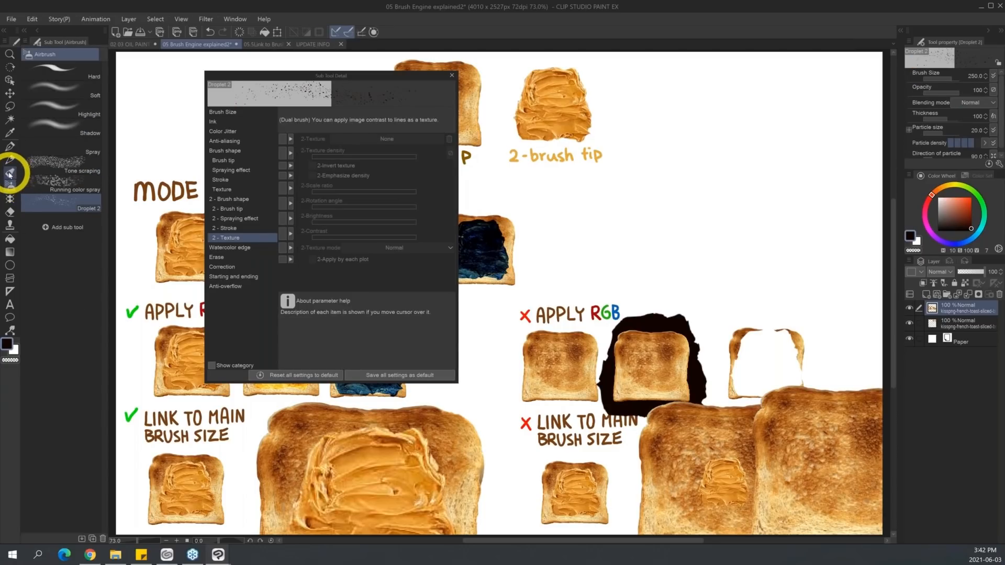
click(11, 172)
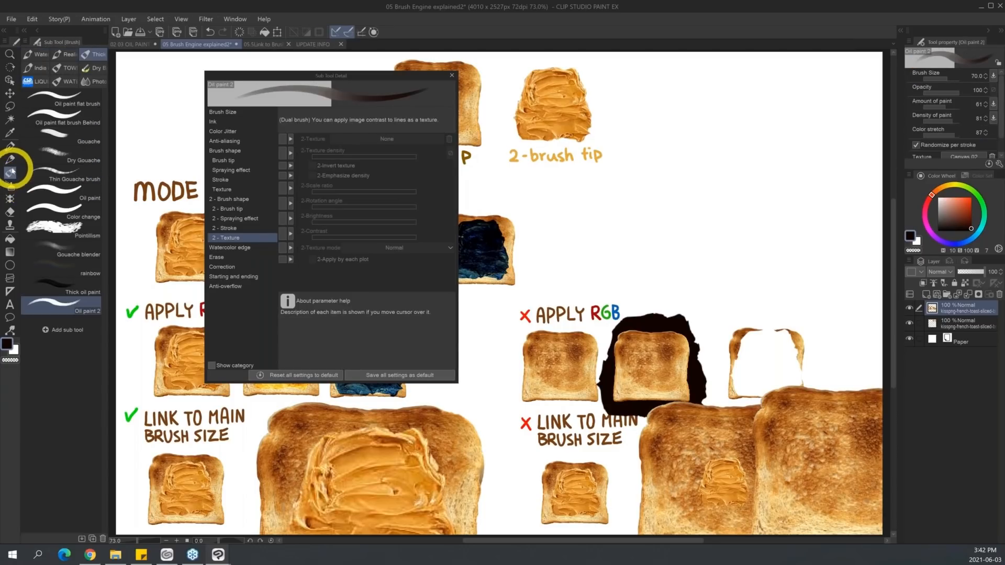
click(249, 201)
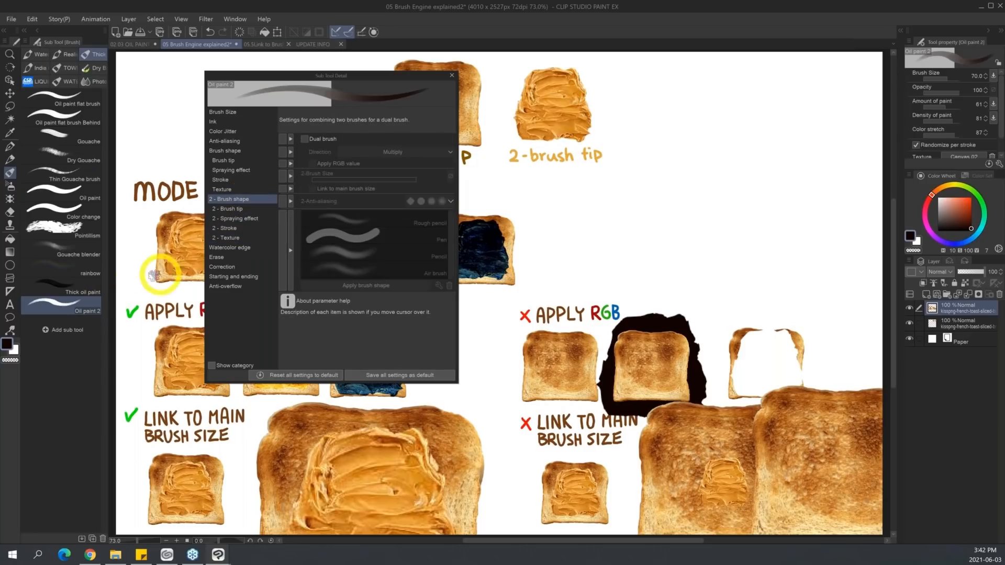
click(95, 293)
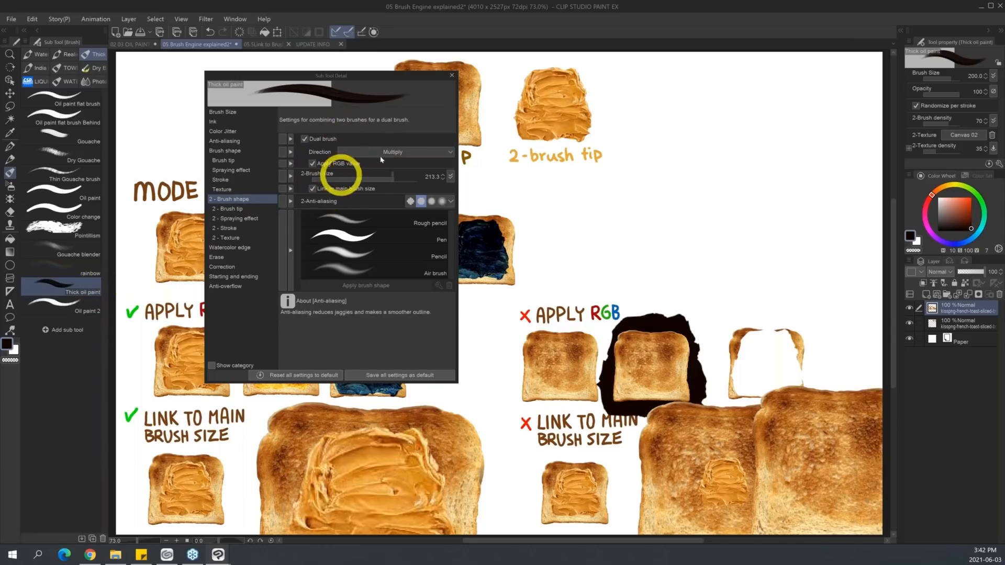
Compare the Thick oil paint brush's main and second brush tip materials, and move the settings window clear of the toast examples.
click(239, 208)
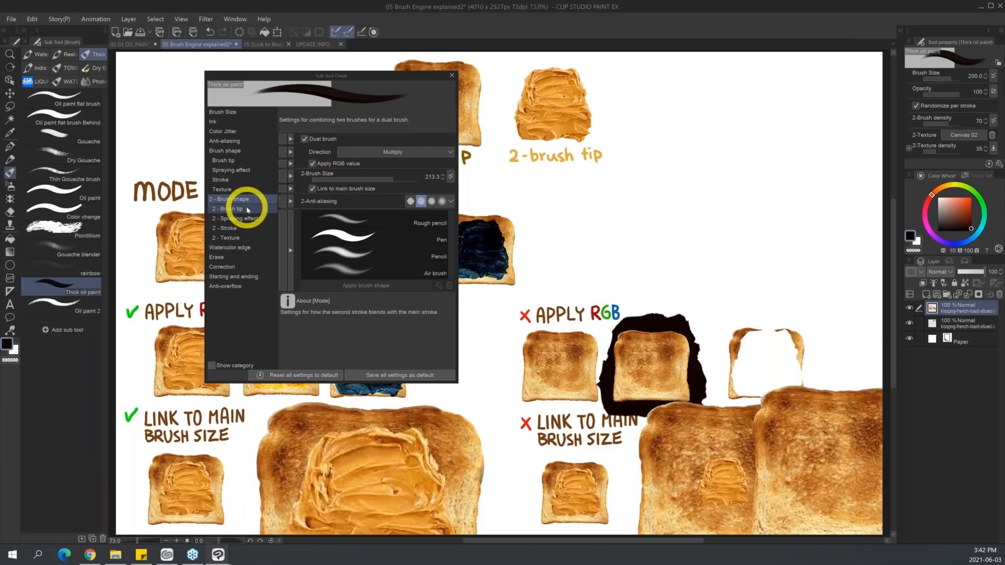
click(302, 164)
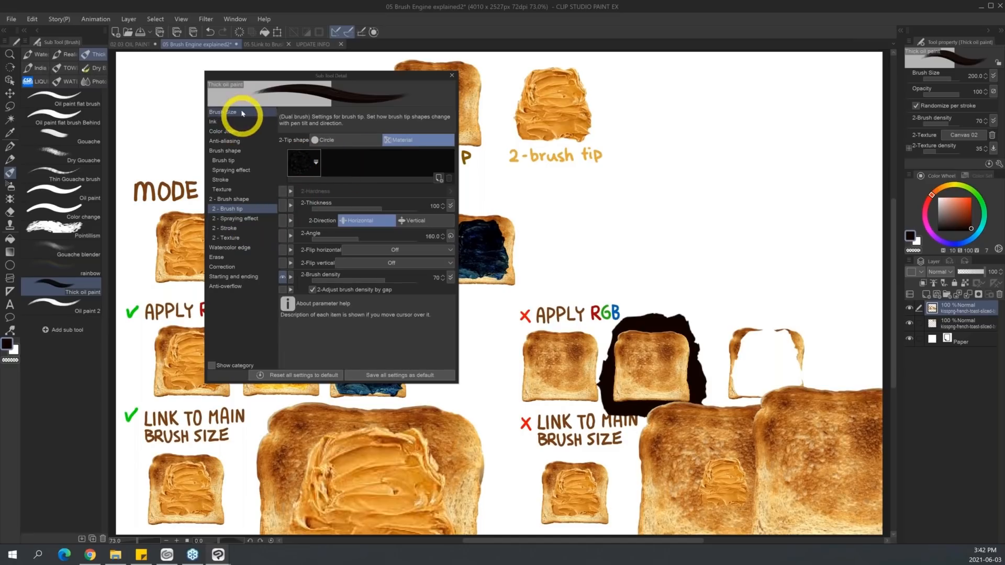
click(242, 162)
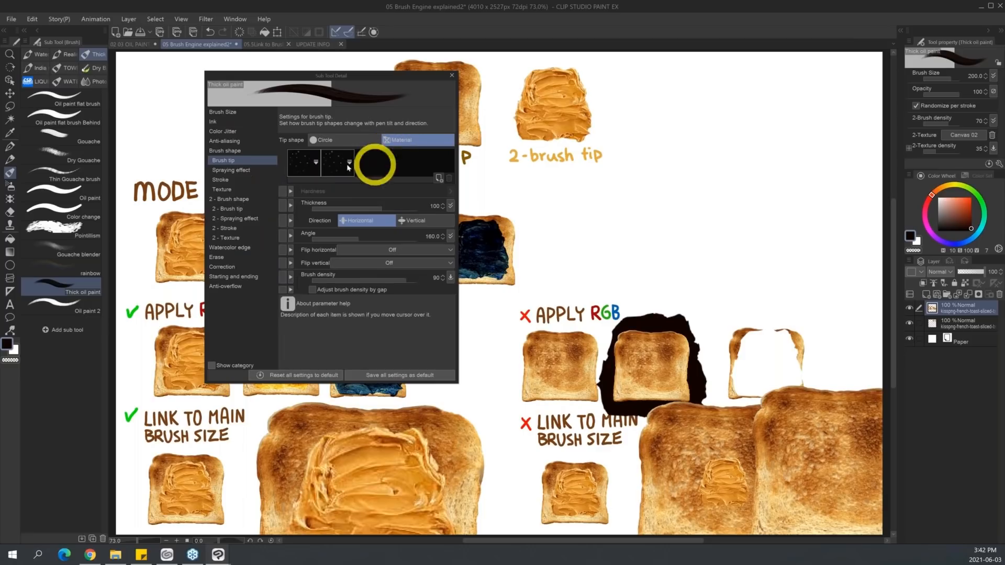
click(259, 208)
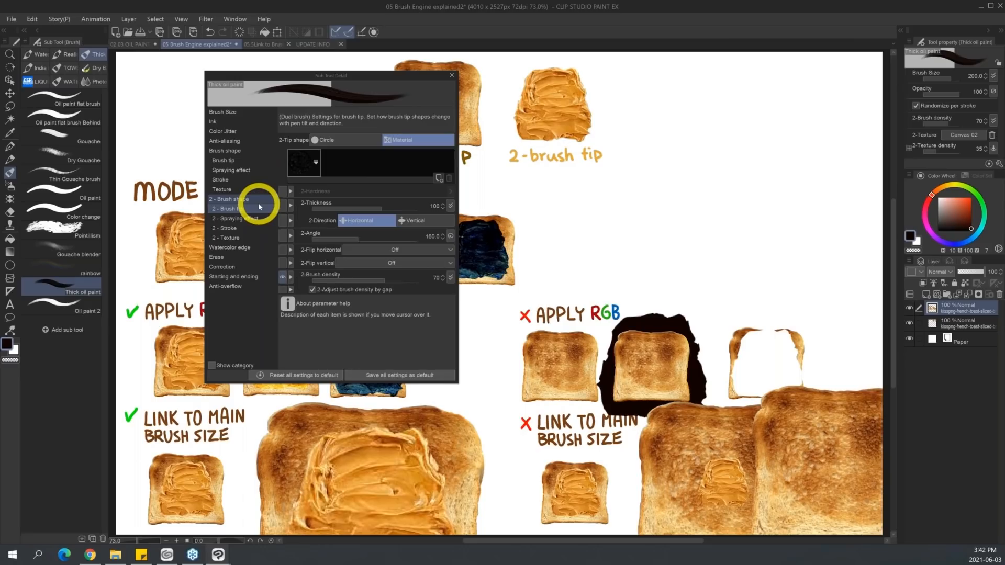
drag(426, 75, 849, 35)
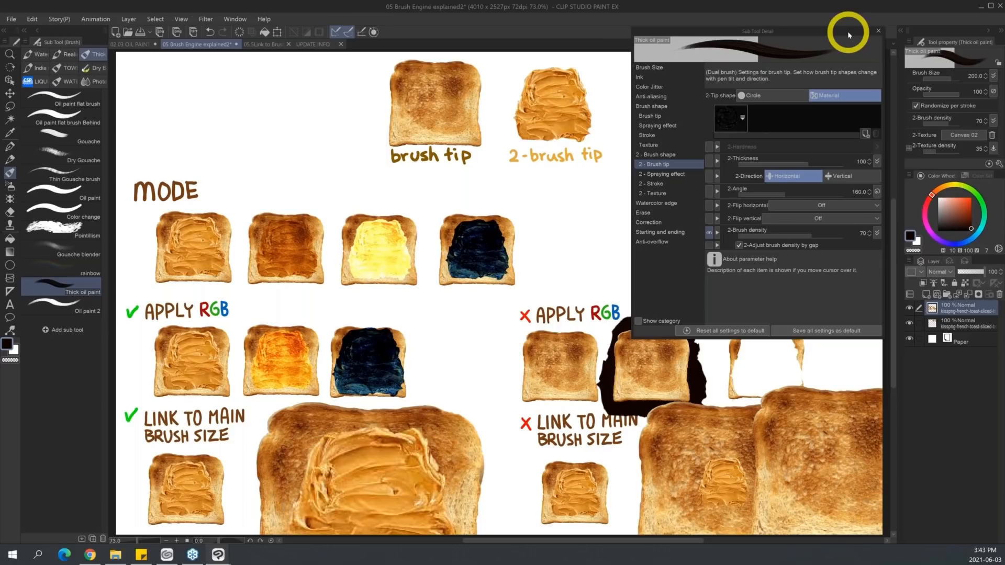
Switch to the 05.5Link to Brush Size document and show the Droplet 2 airbrush's spraying effect settings.
click(264, 46)
mouse_move(807, 32)
mouse_down()
mouse_move(573, 105)
mouse_move(321, 164)
mouse_move(362, 137)
mouse_move(385, 139)
mouse_up()
click(10, 188)
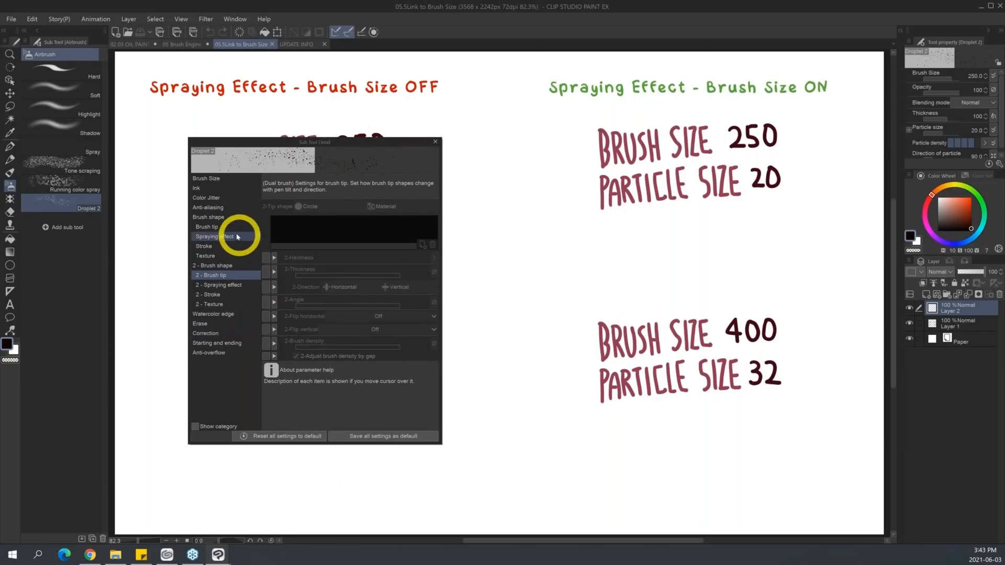
click(250, 236)
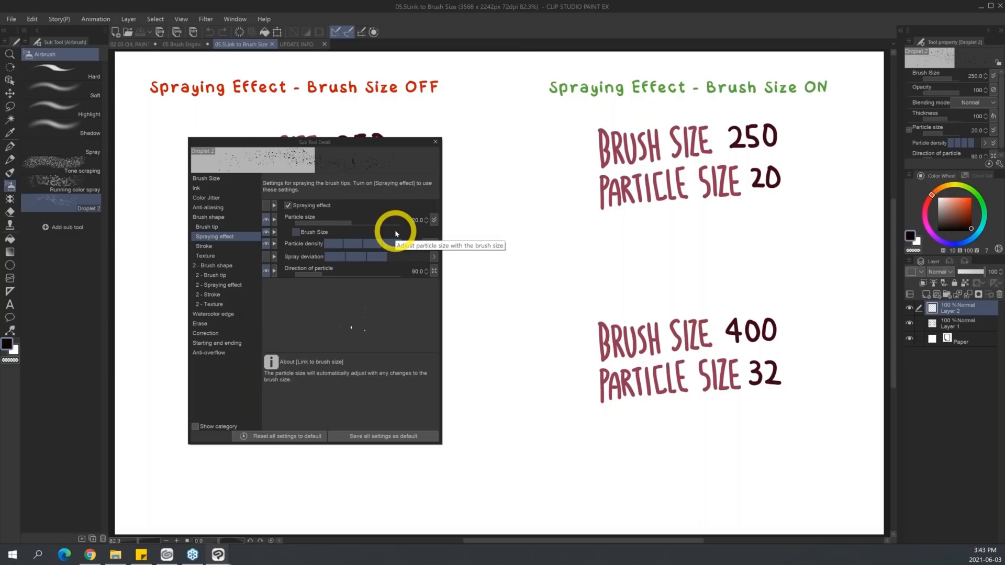
With the particle Brush Size link off, spray Droplet 2 strokes at brush sizes 250 and 400 under the matching OFF labels.
drag(386, 141, 201, 153)
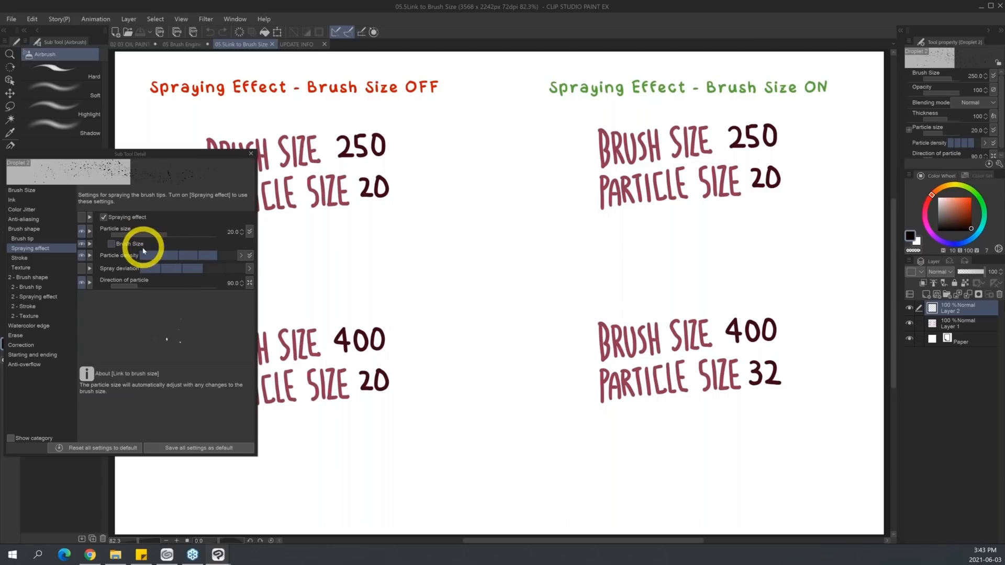
drag(209, 156, 332, 246)
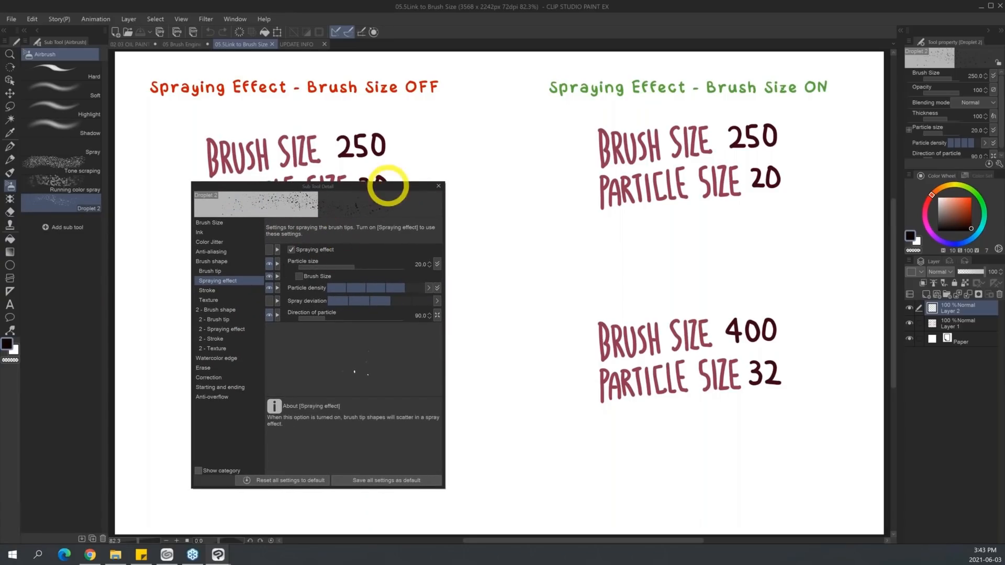
drag(386, 187, 557, 178)
drag(452, 187, 717, 152)
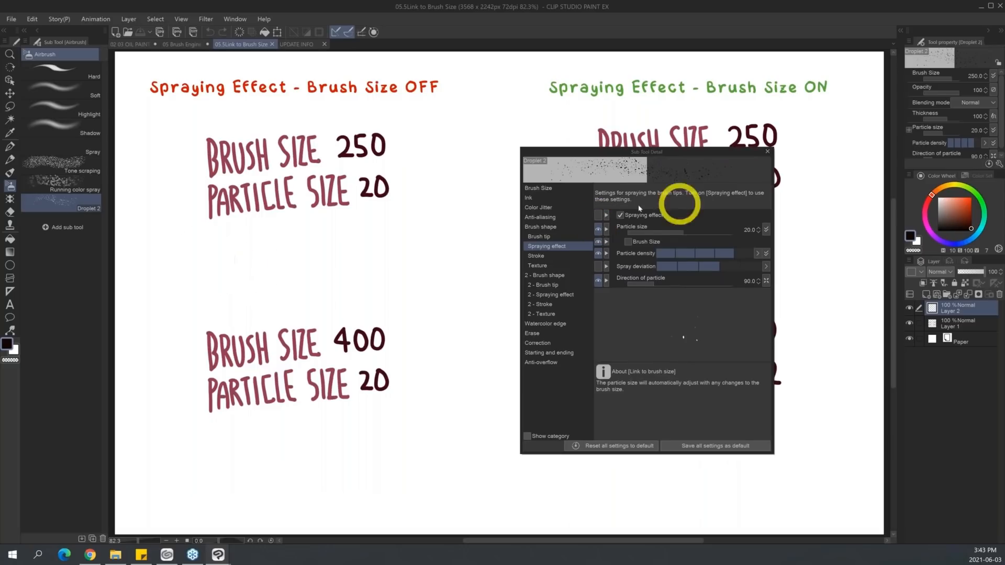
drag(193, 261, 449, 259)
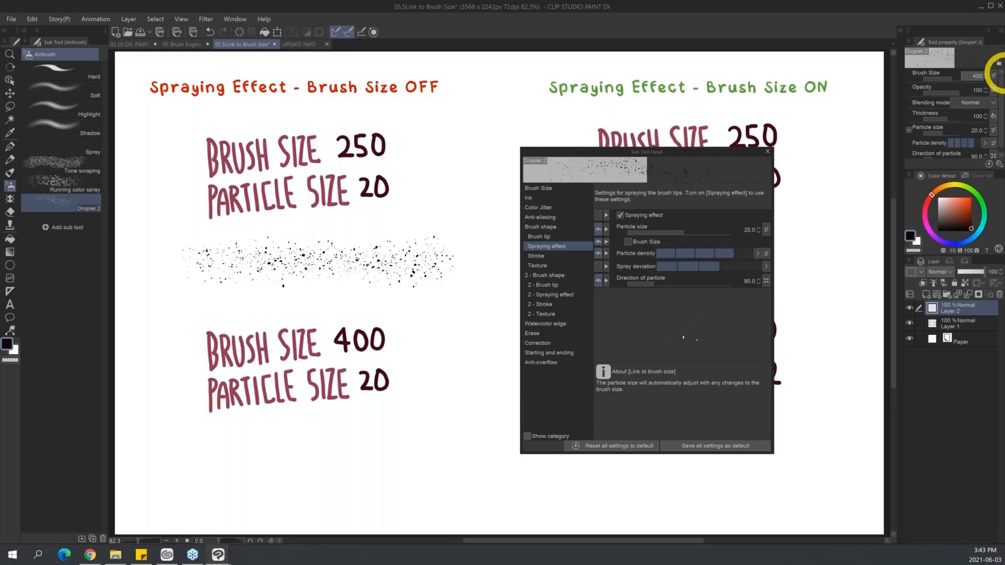
drag(176, 467, 442, 462)
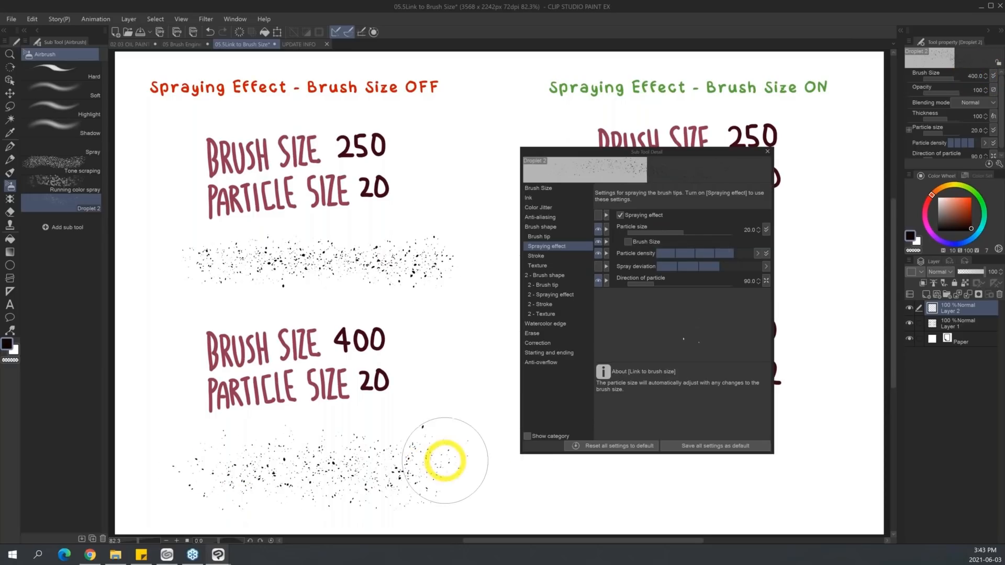
Using the G-pen, mark the heights of both OFF sprays with I-shaped bars and circle one droplet in each.
click(164, 243)
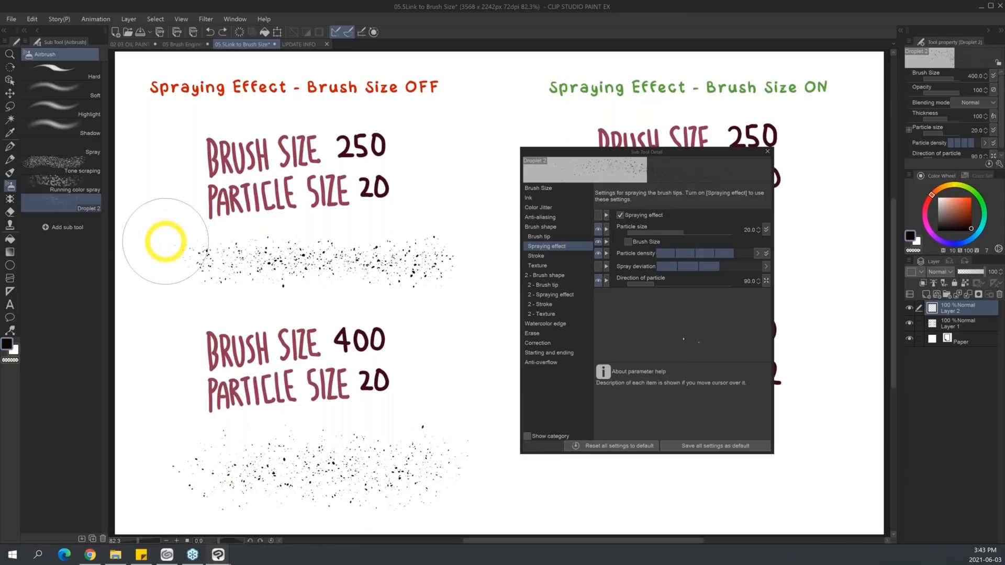
key(p)
drag(160, 237, 169, 237)
drag(165, 239, 175, 282)
mouse_move(153, 433)
mouse_down()
mouse_move(167, 432)
mouse_move(158, 506)
mouse_up()
drag(148, 507, 165, 507)
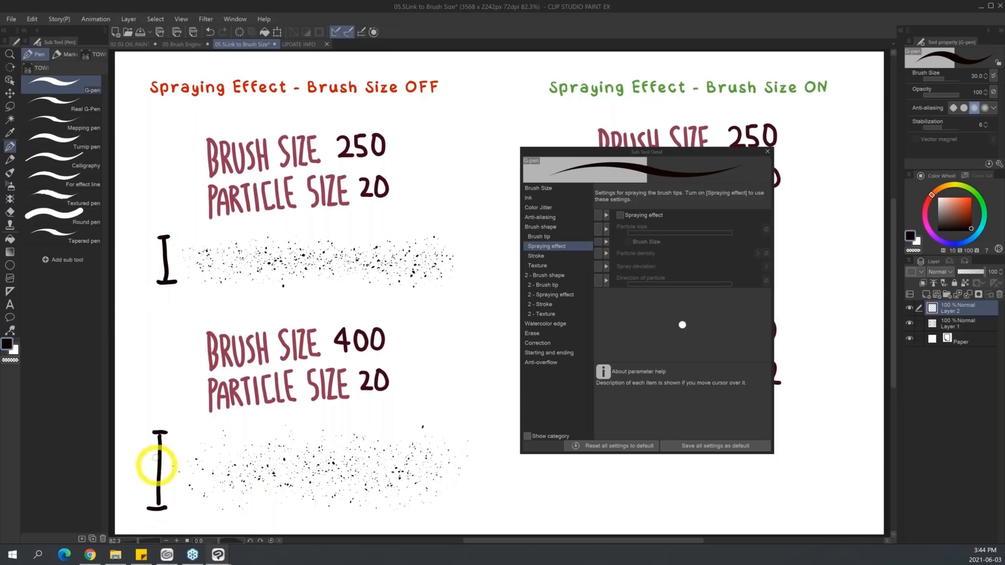
drag(219, 433, 229, 433)
drag(220, 511, 230, 511)
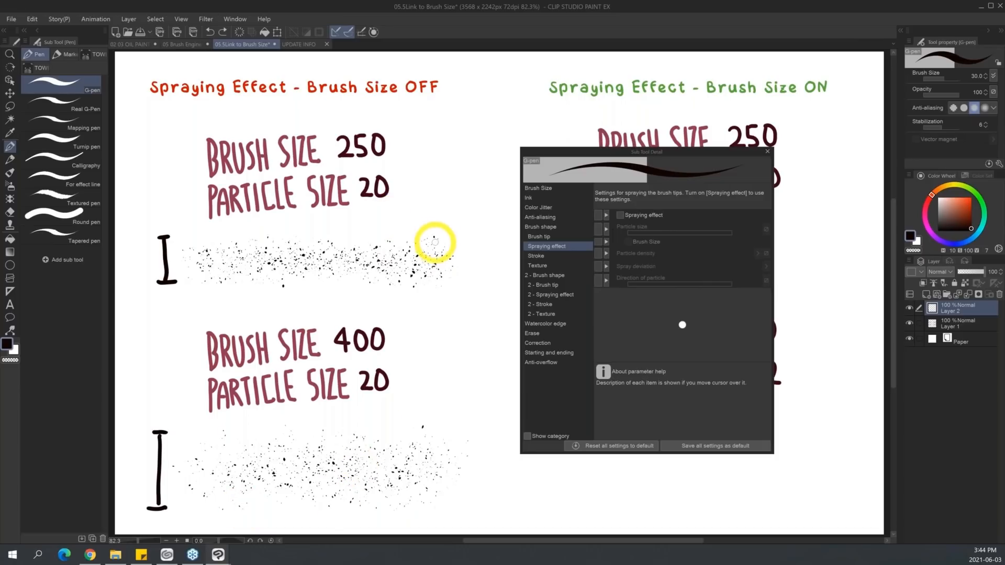
drag(431, 246, 437, 245)
drag(418, 438, 428, 427)
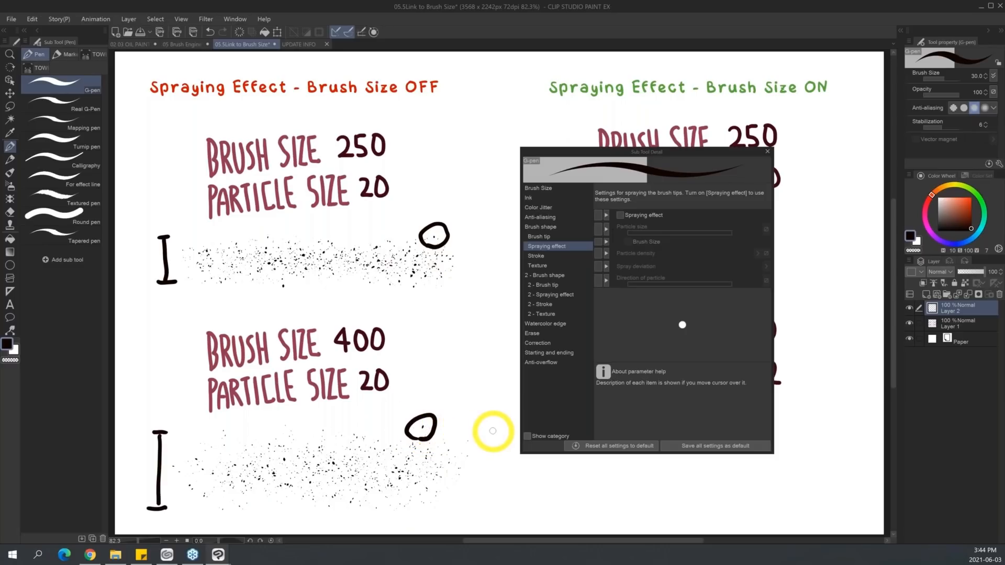
Return to the Droplet 2 airbrush and reset it to its default settings.
key(b)
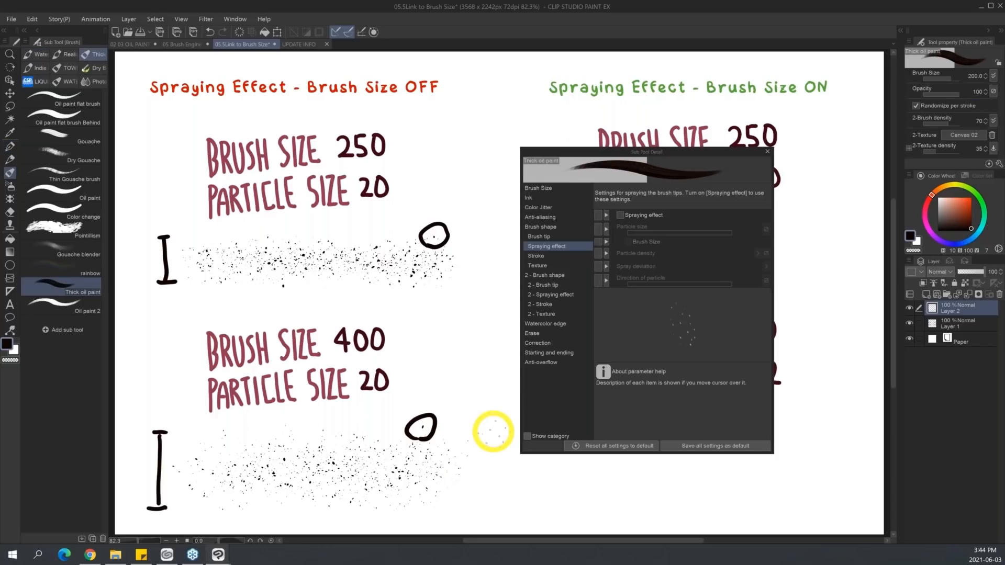
click(10, 185)
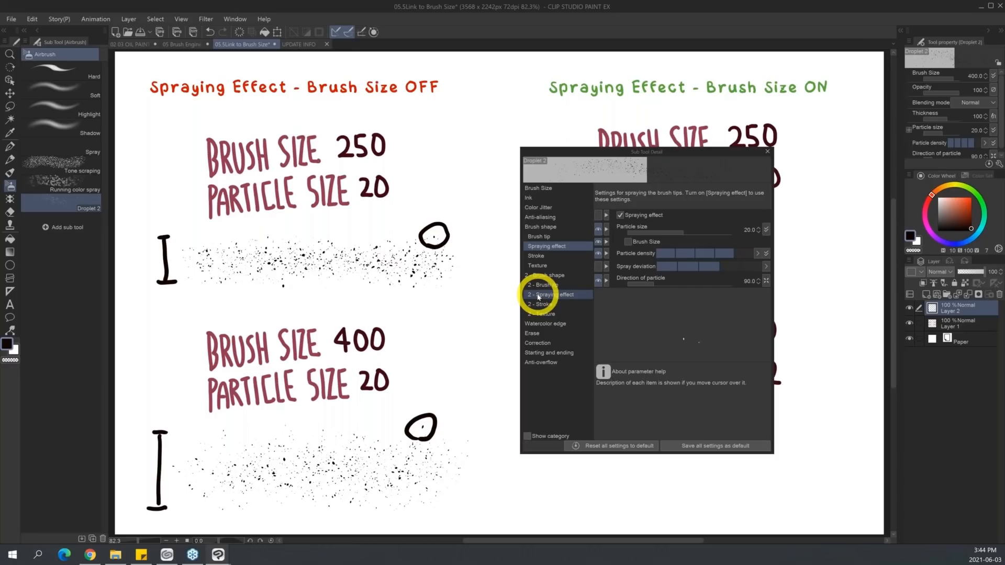
click(989, 163)
click(529, 209)
Turn on the particle Brush Size link and spray a stroke at brush size 250 under the first ON label.
mouse_move(702, 152)
mouse_down()
mouse_move(530, 162)
mouse_move(400, 153)
mouse_up()
click(325, 243)
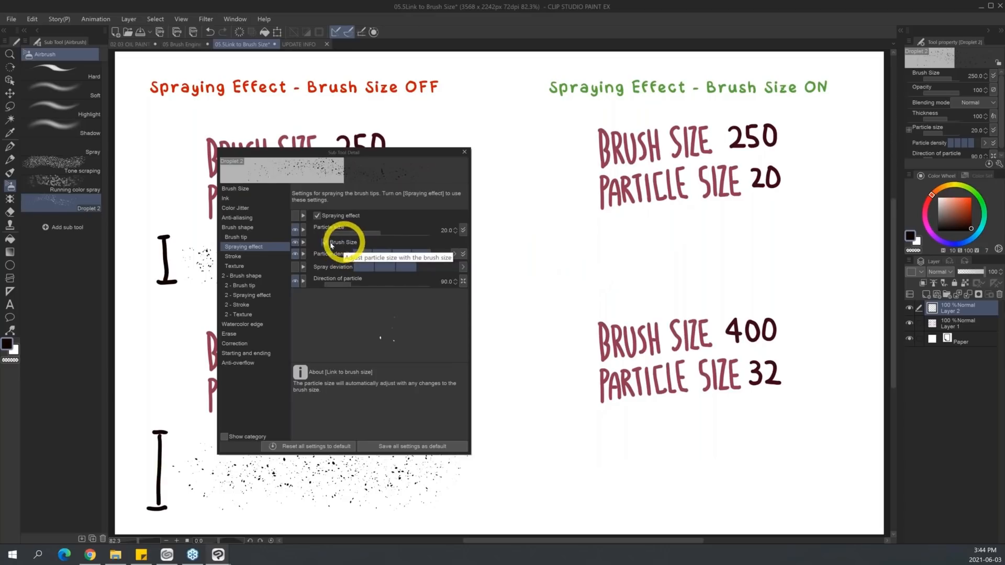
drag(570, 255, 808, 251)
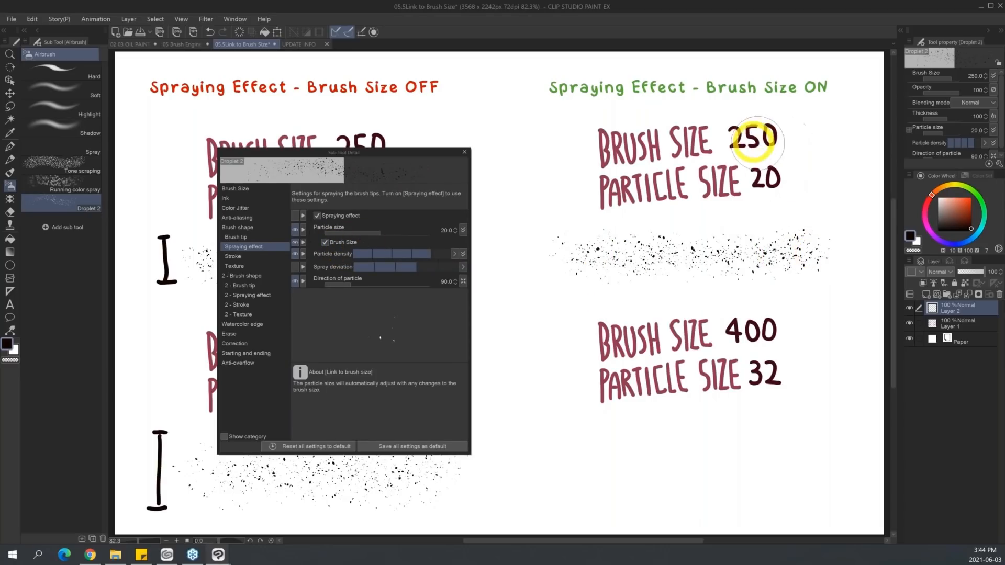
Set the brush size to 400, spray a stroke under the second ON label, and close the brush settings window.
click(973, 76)
text(400)
key(Return)
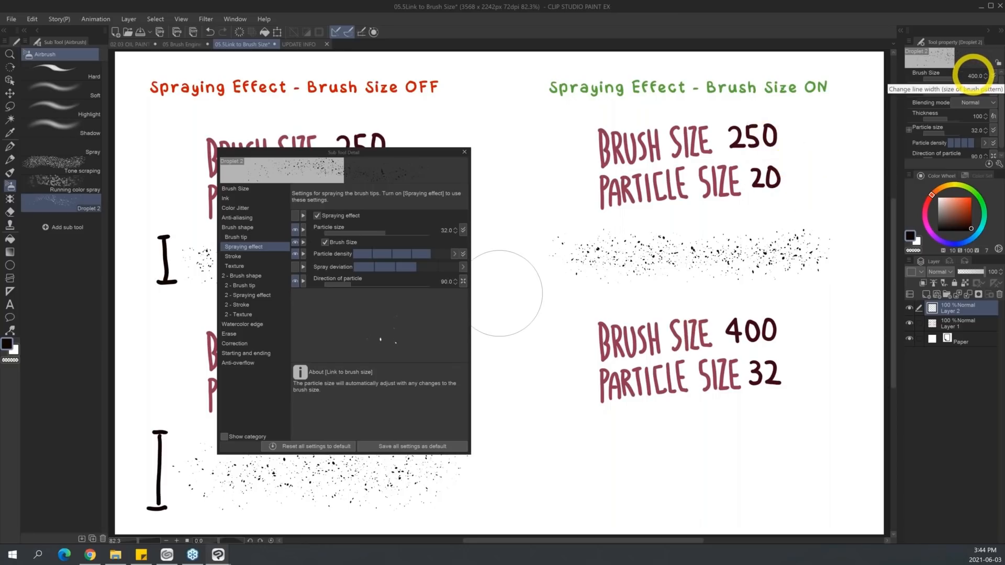
click(443, 231)
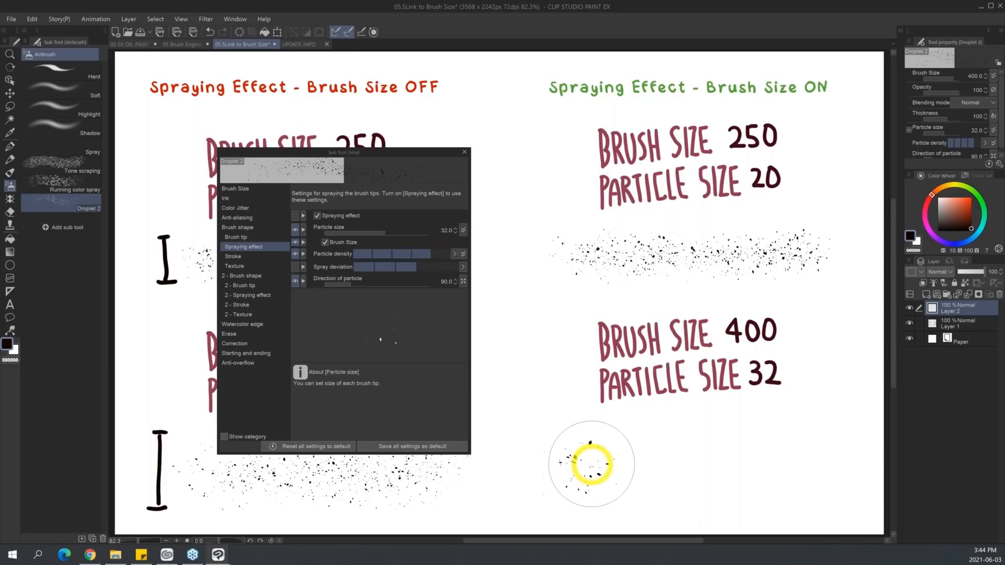
drag(579, 465, 837, 466)
drag(422, 152, 358, 164)
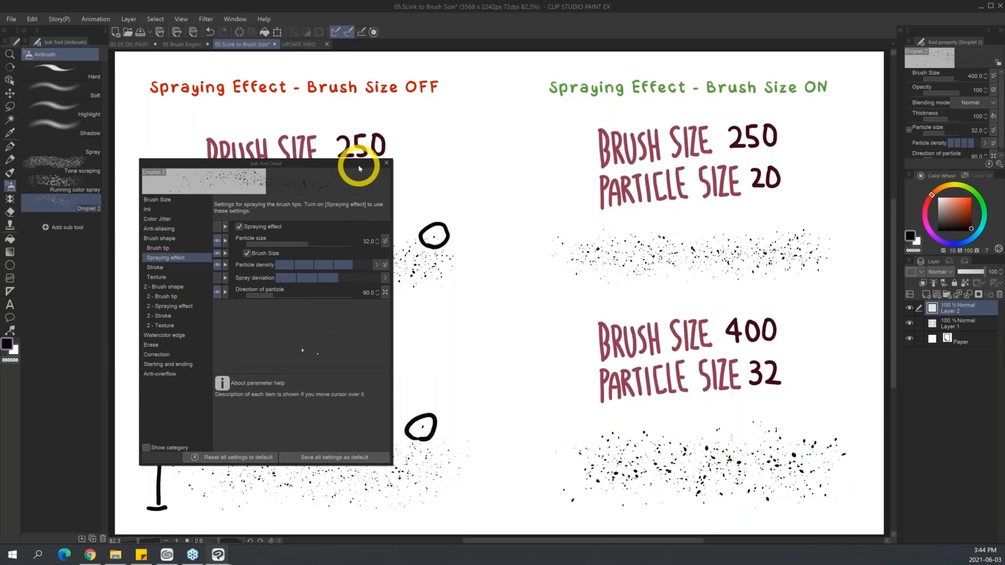
click(388, 162)
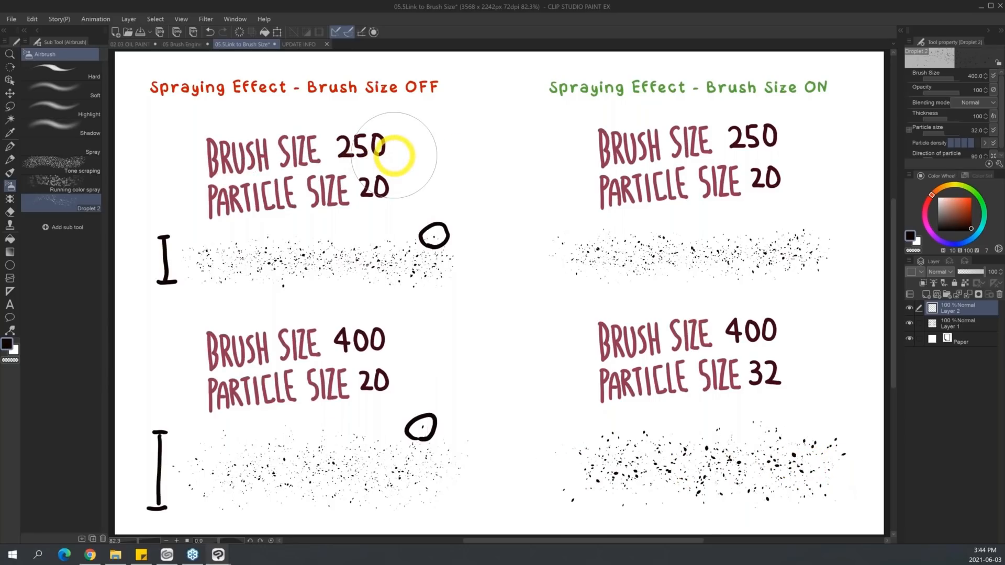
Using the G-pen, mark the heights of both ON sprays with I-shaped bars and circle one droplet area in each.
key(p)
mouse_move(541, 224)
mouse_down()
mouse_move(552, 223)
mouse_move(548, 276)
mouse_up()
drag(539, 278, 549, 275)
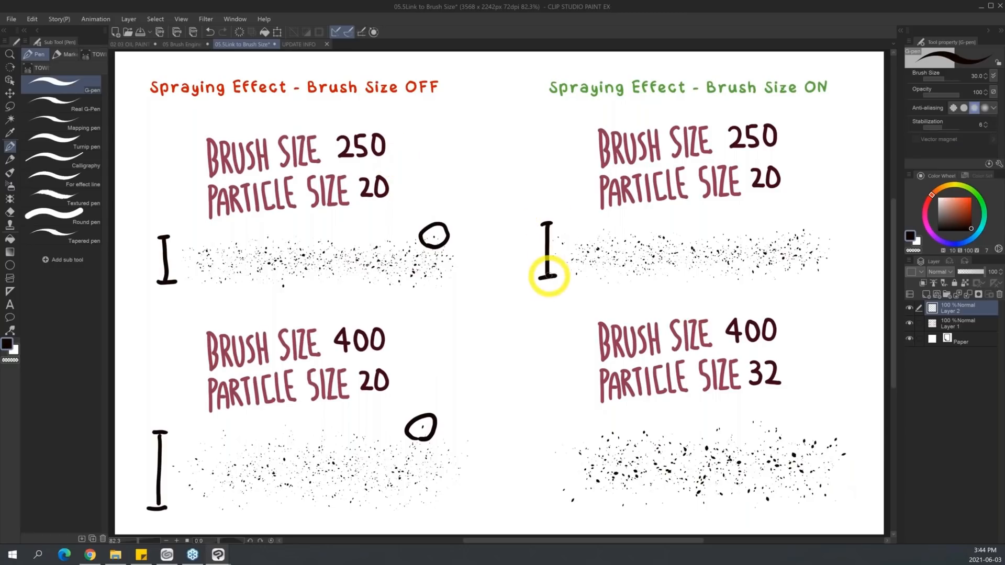
mouse_move(542, 422)
mouse_down()
mouse_move(555, 422)
mouse_move(548, 498)
mouse_move(560, 499)
mouse_up()
mouse_move(691, 435)
mouse_down()
mouse_move(689, 460)
mouse_move(668, 464)
mouse_move(666, 451)
mouse_up()
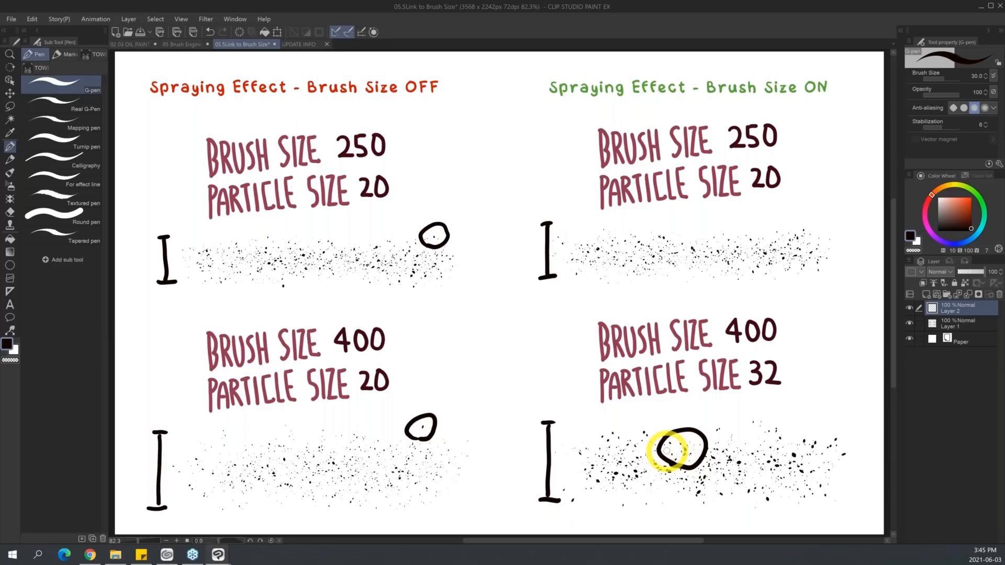
drag(682, 253, 683, 250)
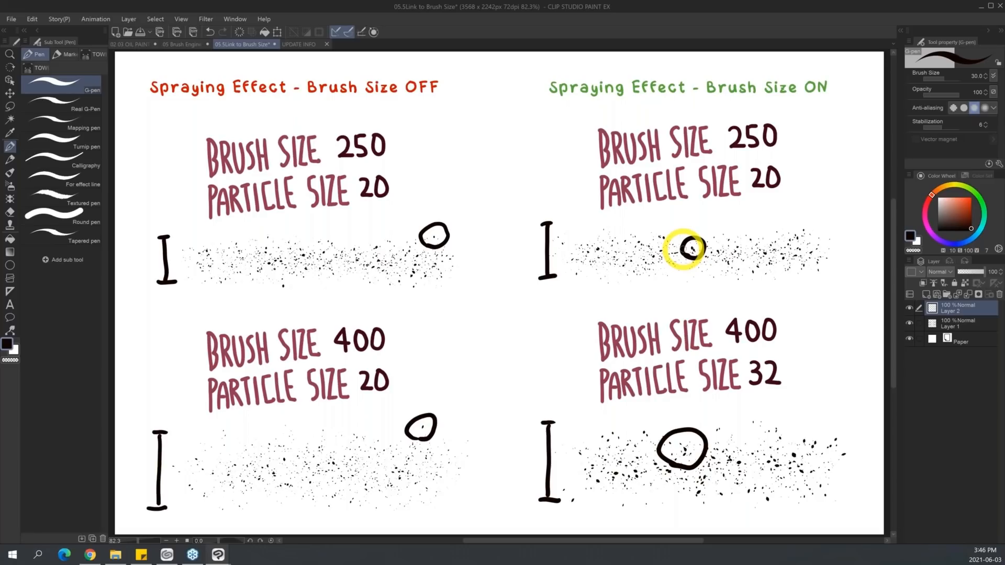
Show the UPDATE INFO overview, check the account options in CLIP STUDIO, and open the account's Manage Teams page in Chrome.
click(307, 44)
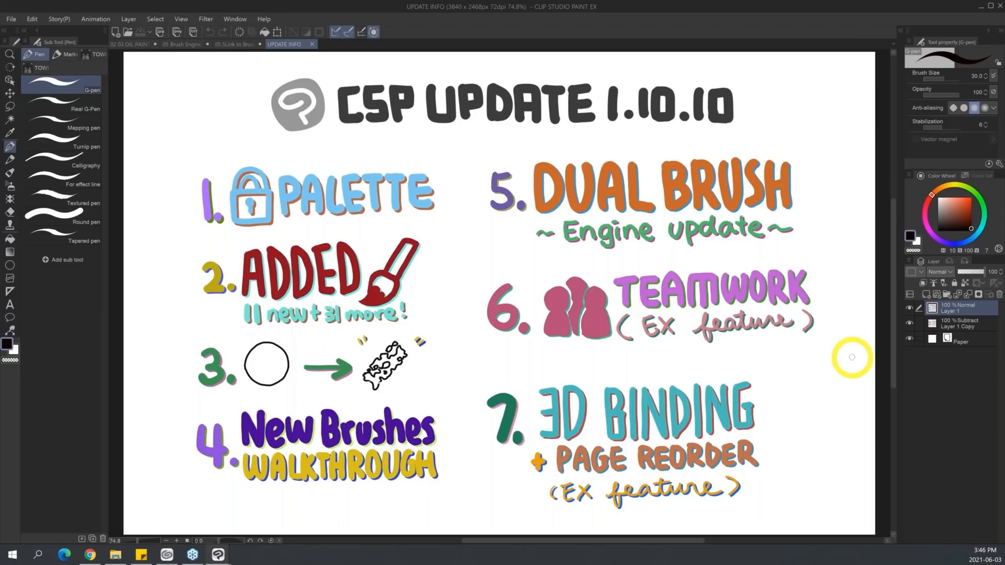
mouse_move(167, 557)
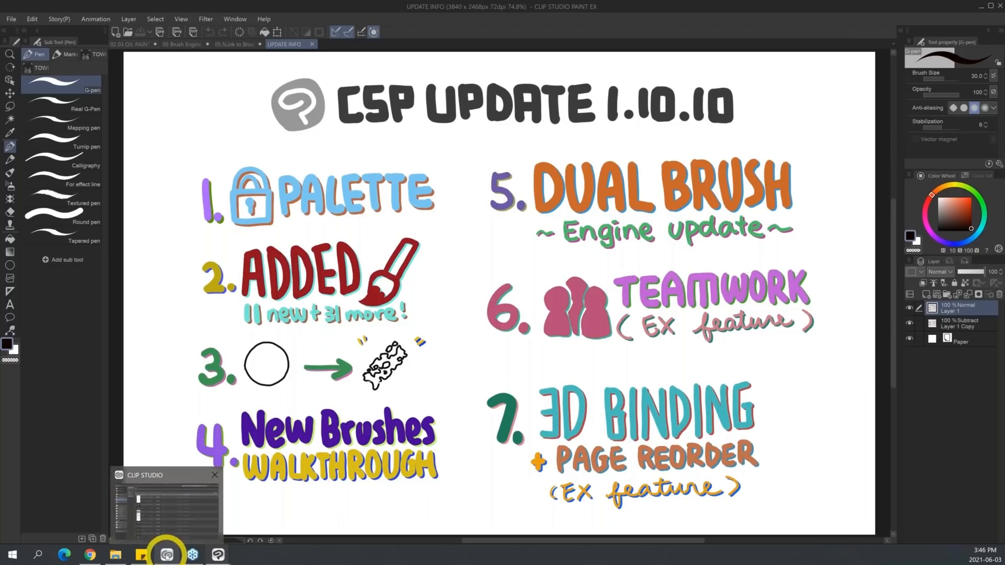
click(167, 557)
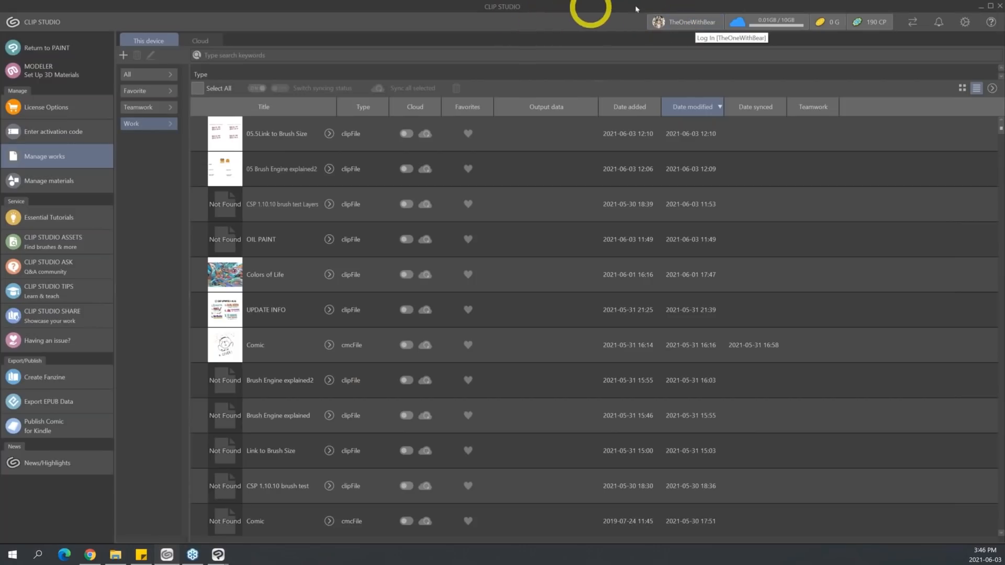
click(698, 22)
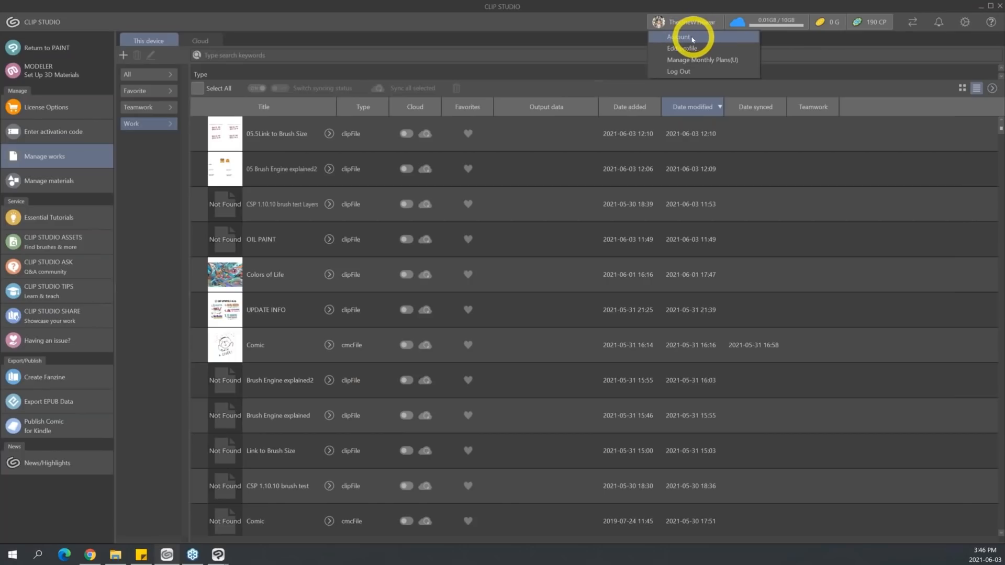
click(91, 558)
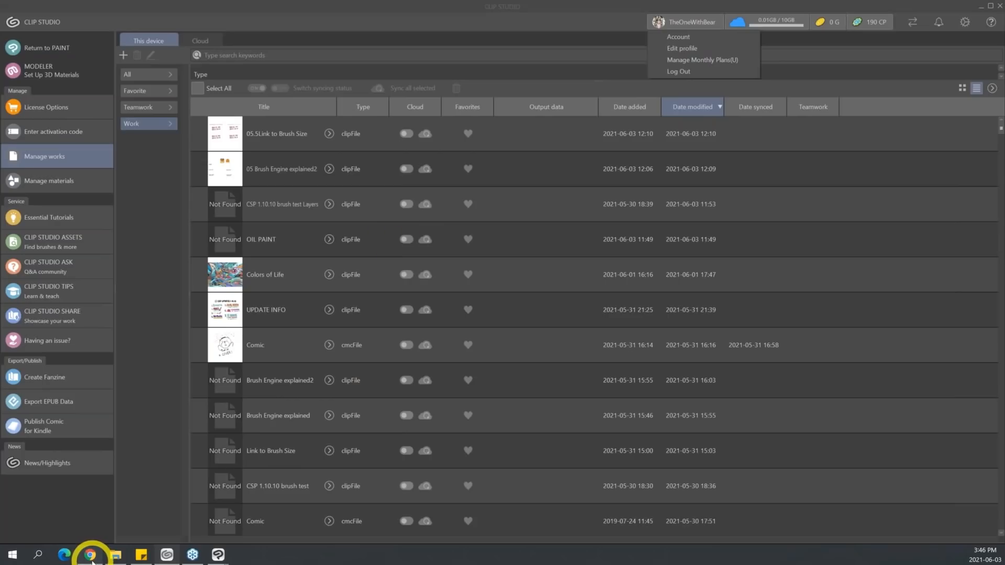
click(576, 8)
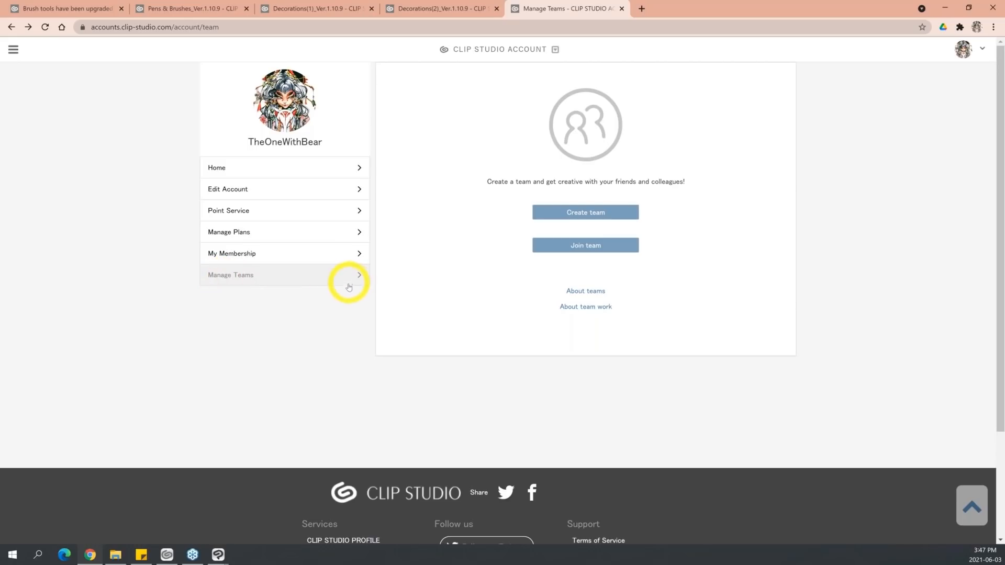
Create a new team named after the account's own username.
click(611, 213)
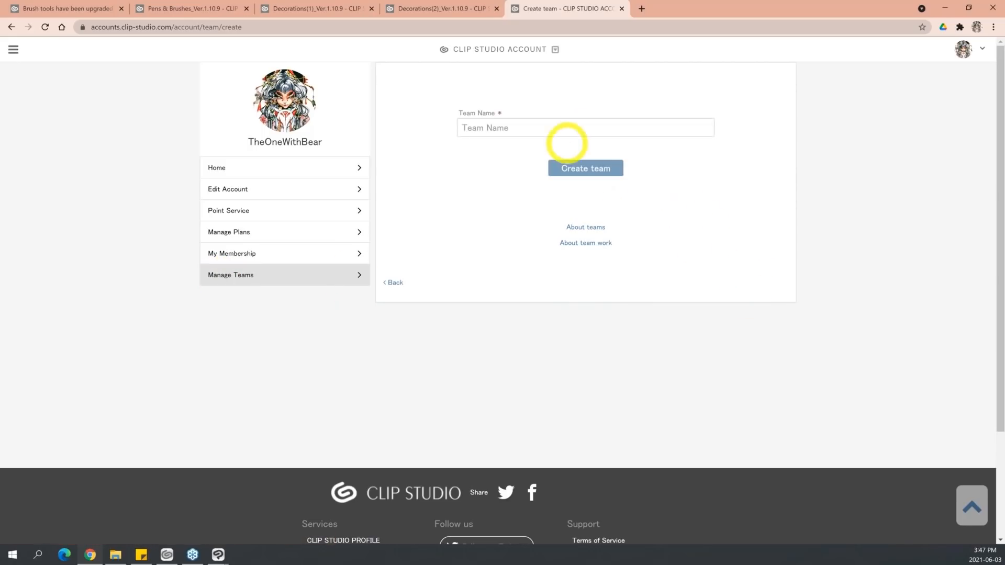
click(580, 130)
text(TheOn)
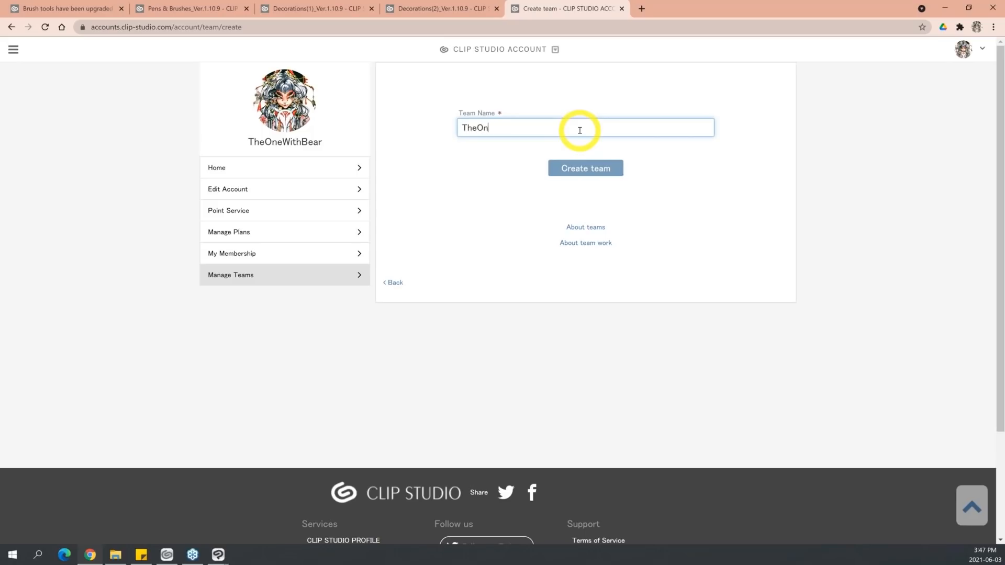
text(eWithBear)
click(602, 166)
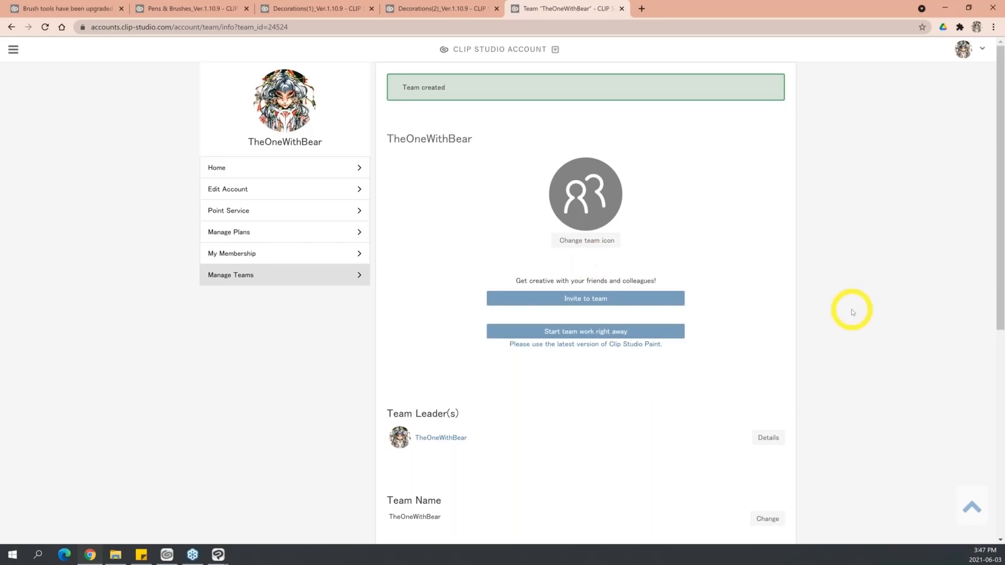
Start team work right away from the new team's page, allowing the browser to open CLIP STUDIO.
drag(999, 277, 1000, 300)
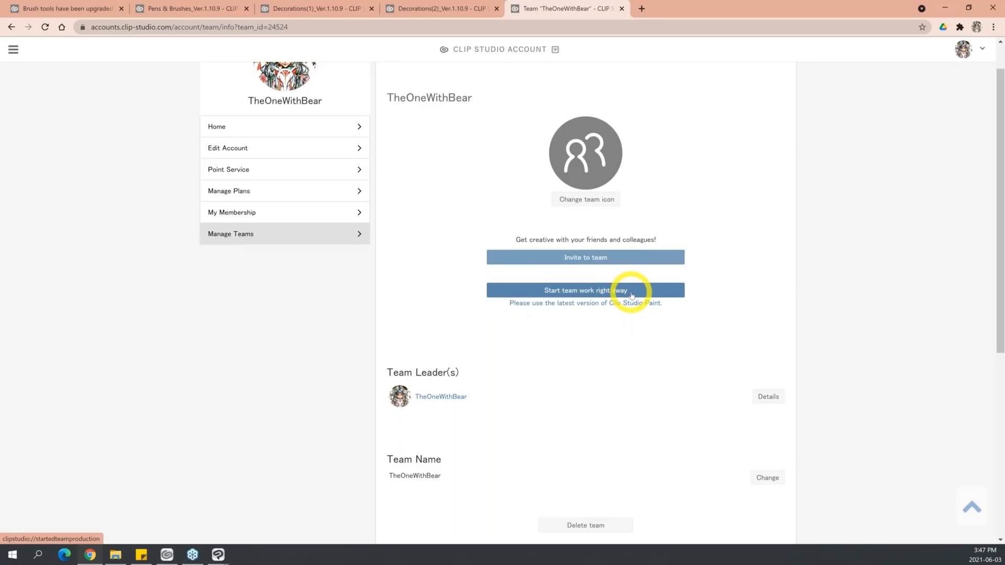
click(614, 292)
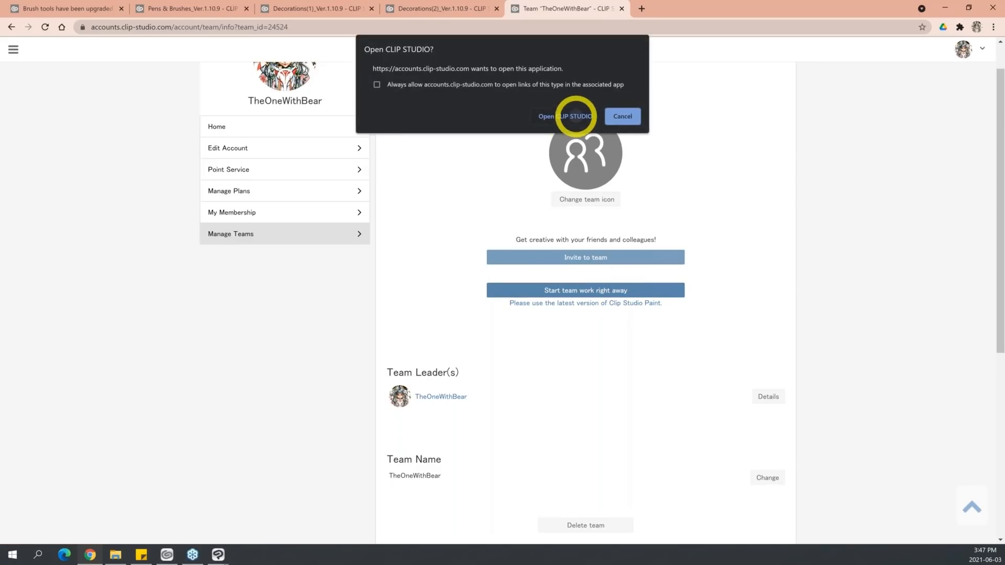
click(576, 116)
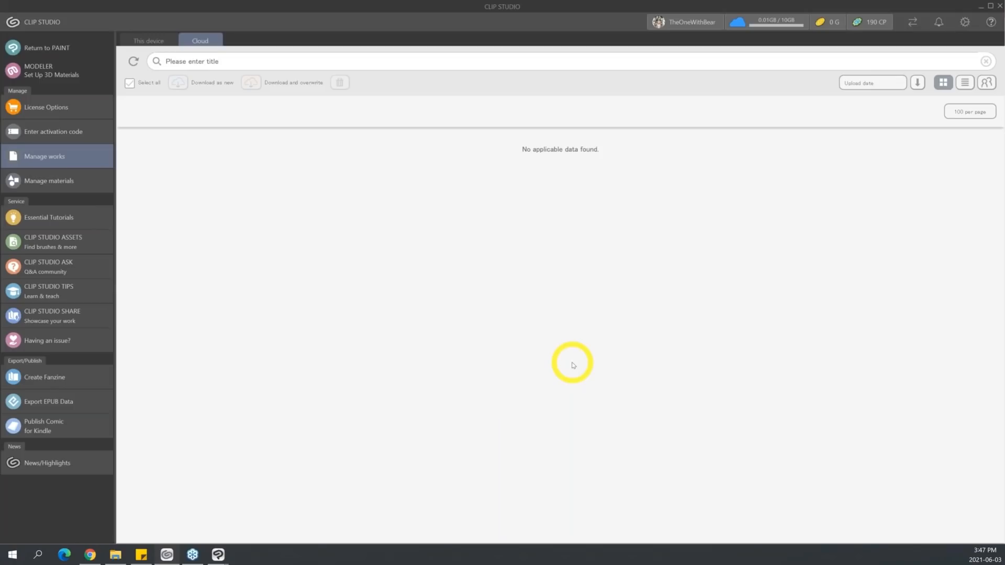
Turn on cloud syncing for the Comic cmcFile dated 2021-05-31 among the works on this device.
click(152, 40)
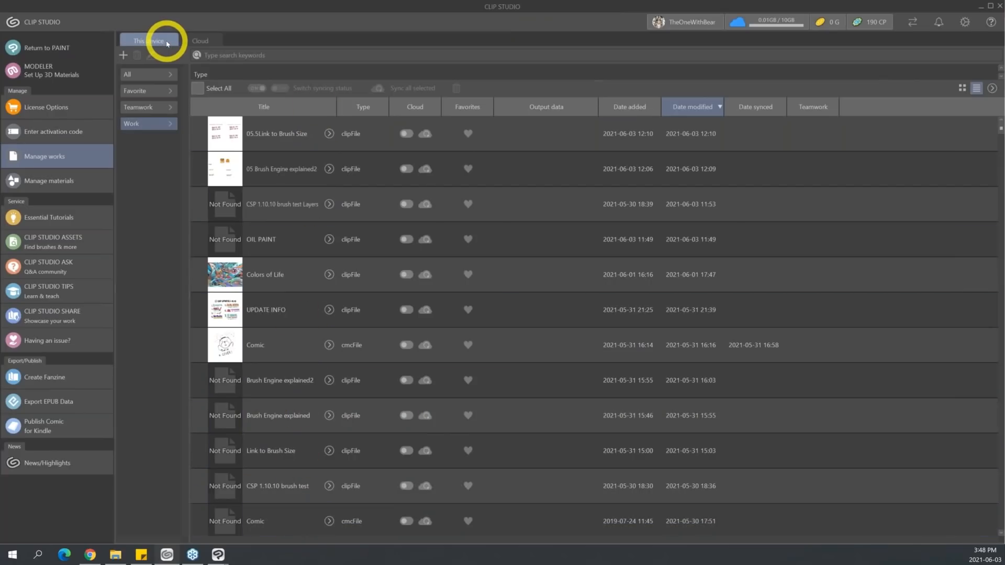
click(285, 344)
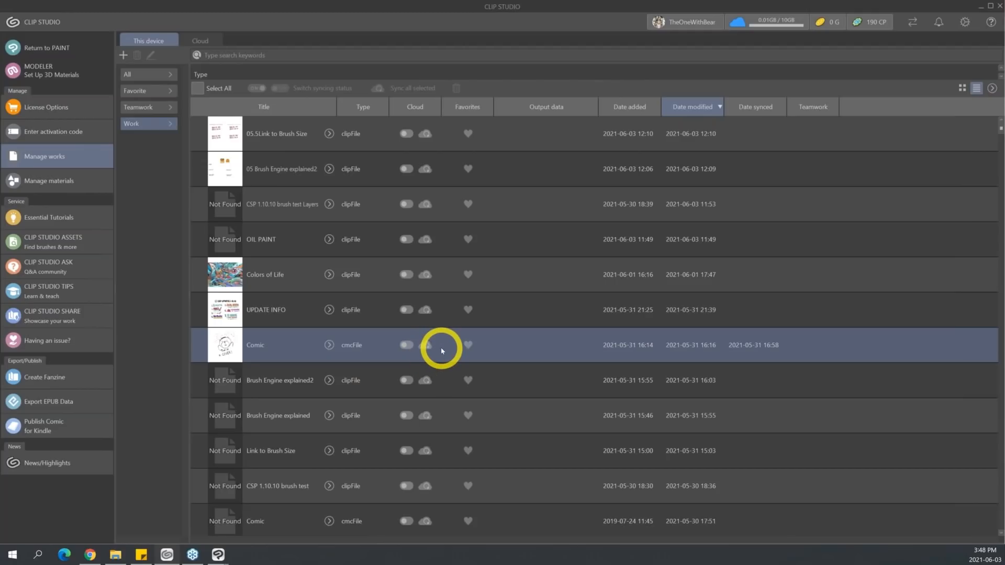
click(408, 347)
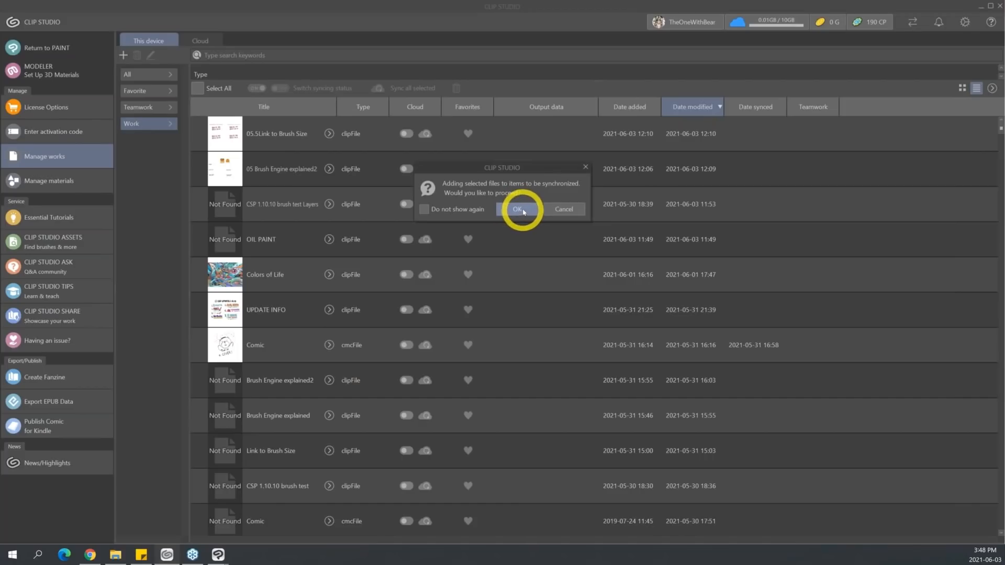
click(517, 209)
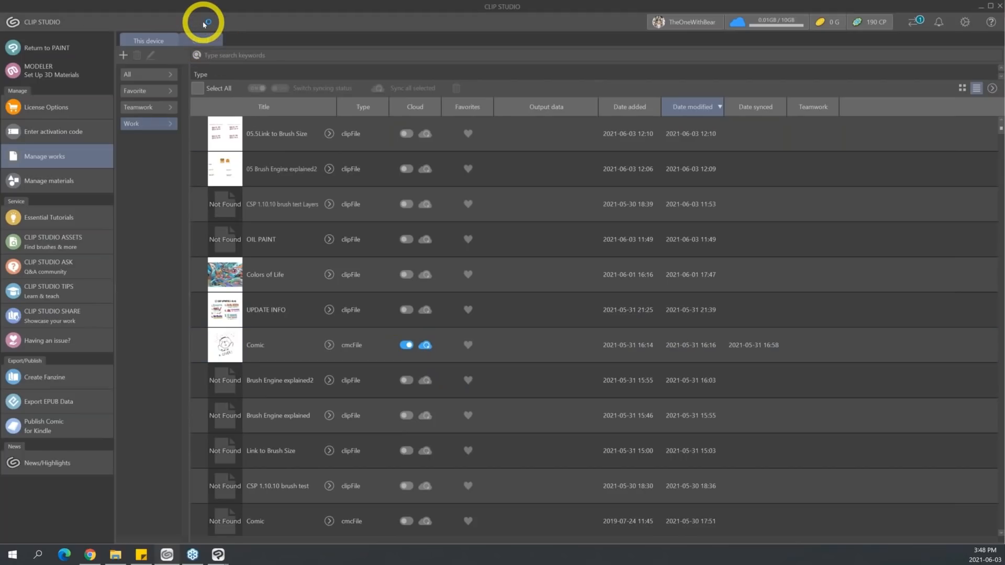
Check the cloud works list against this device's list for the upload of the Comic project.
click(201, 38)
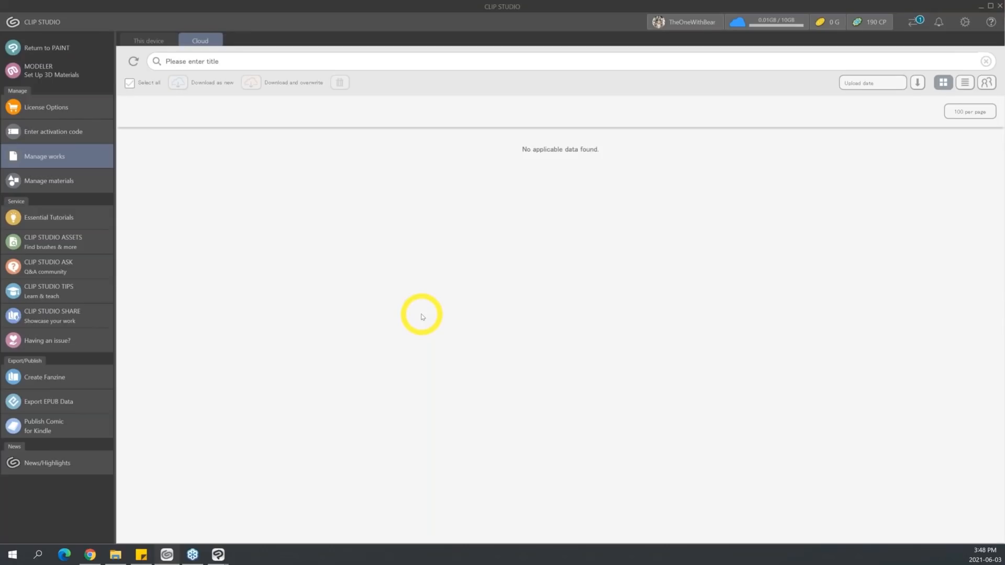
click(152, 40)
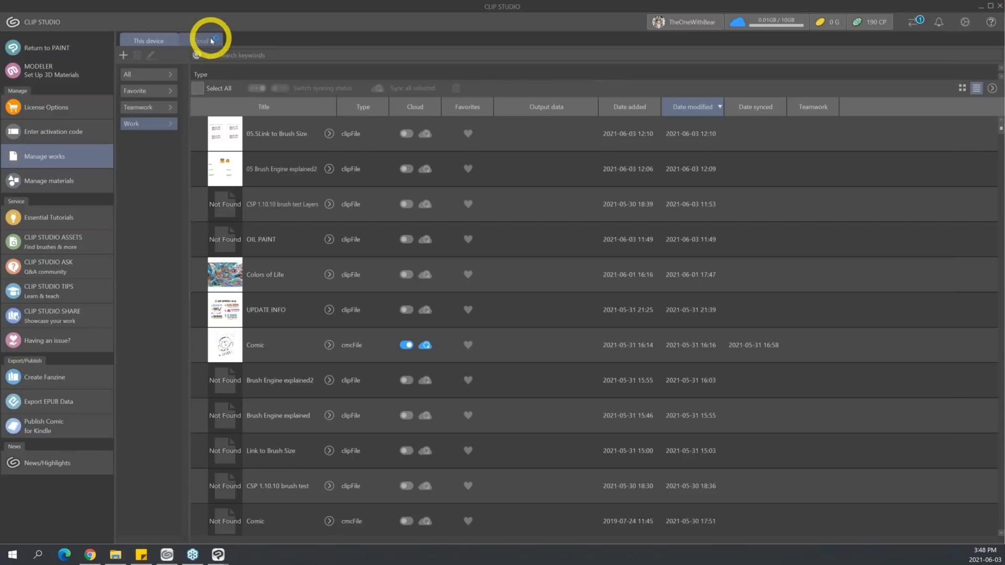
click(212, 41)
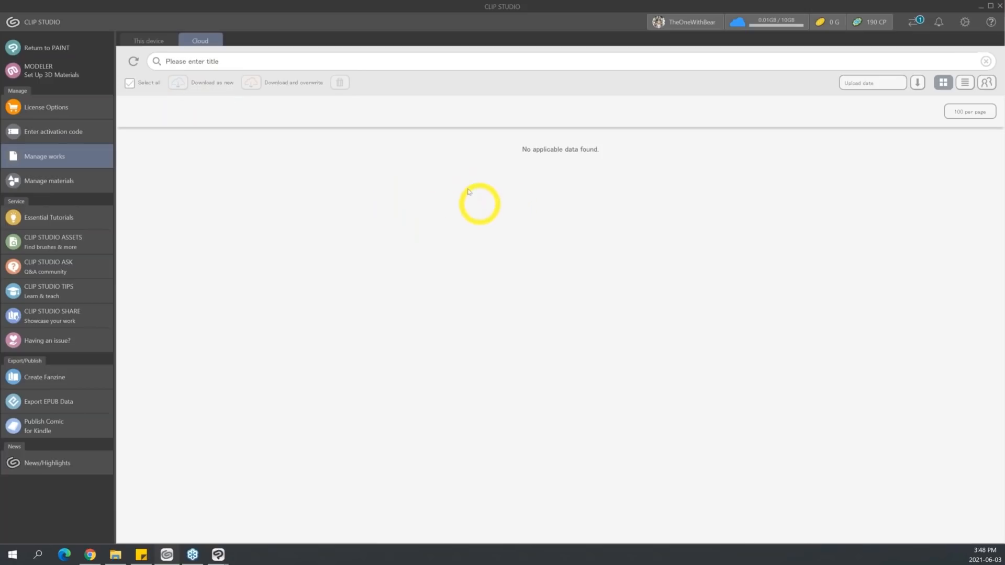
click(150, 38)
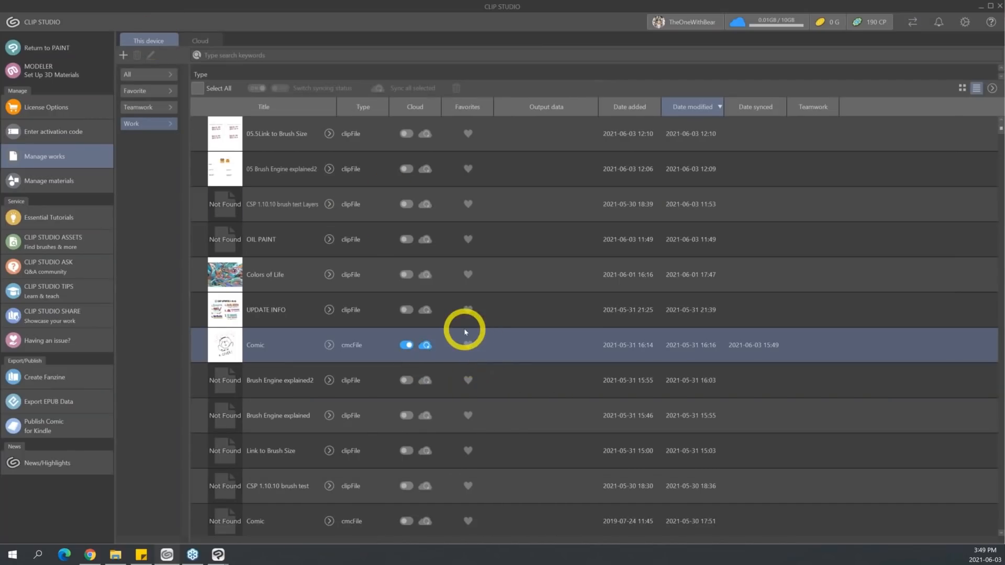
click(201, 41)
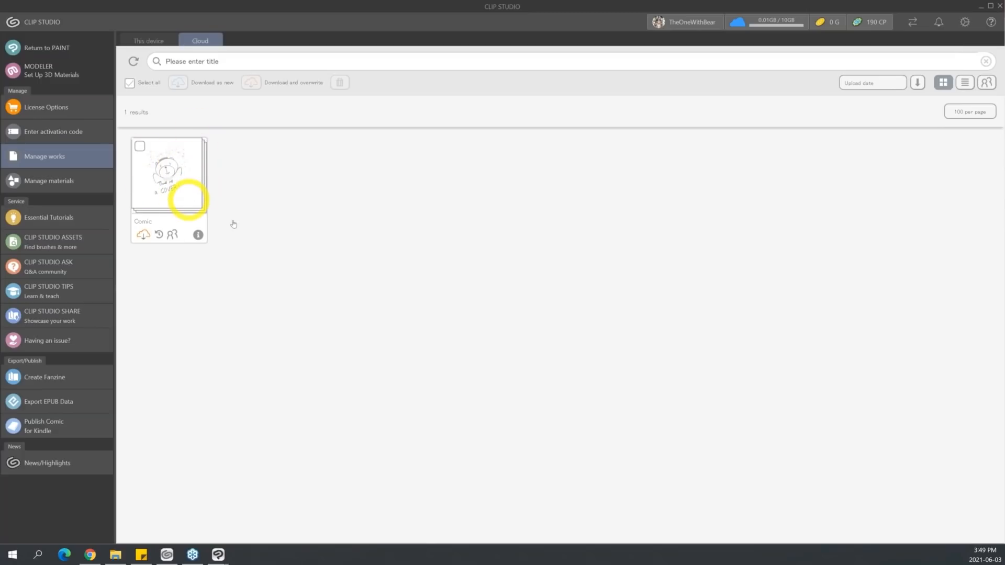
Assign the cloud Comic project to the newly created team, confirm the teamwork setting, and return to the cloud works list.
click(172, 236)
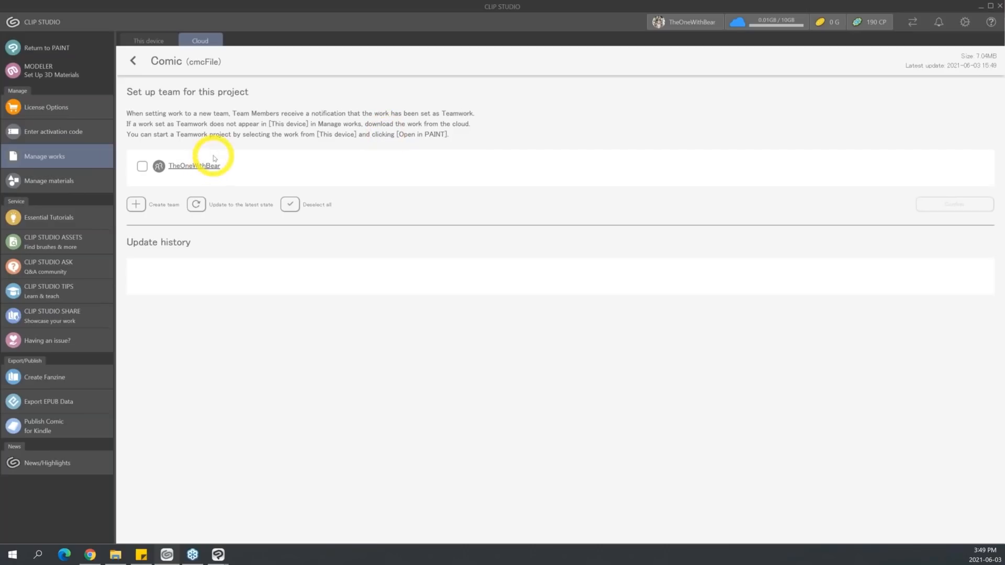
click(142, 166)
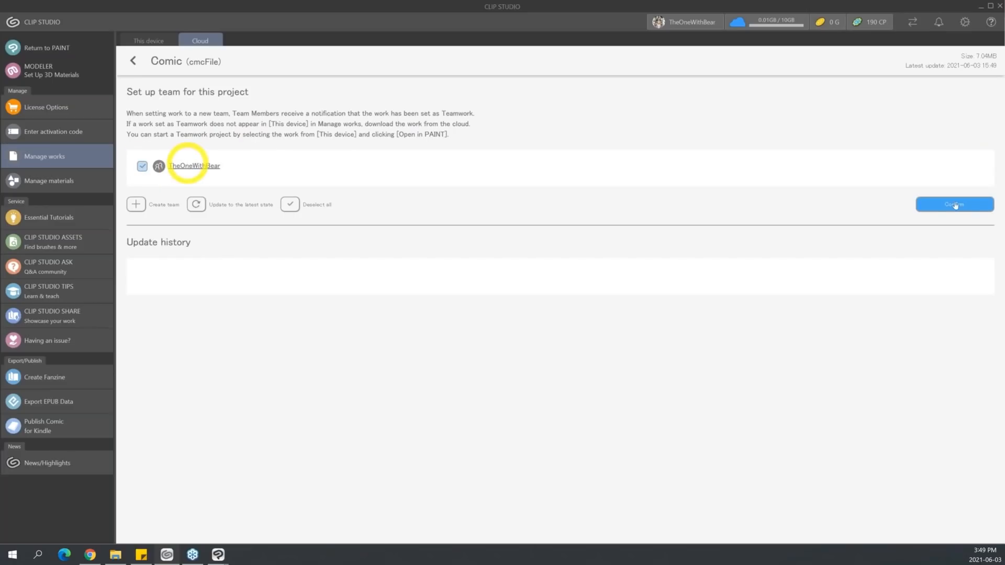
click(955, 205)
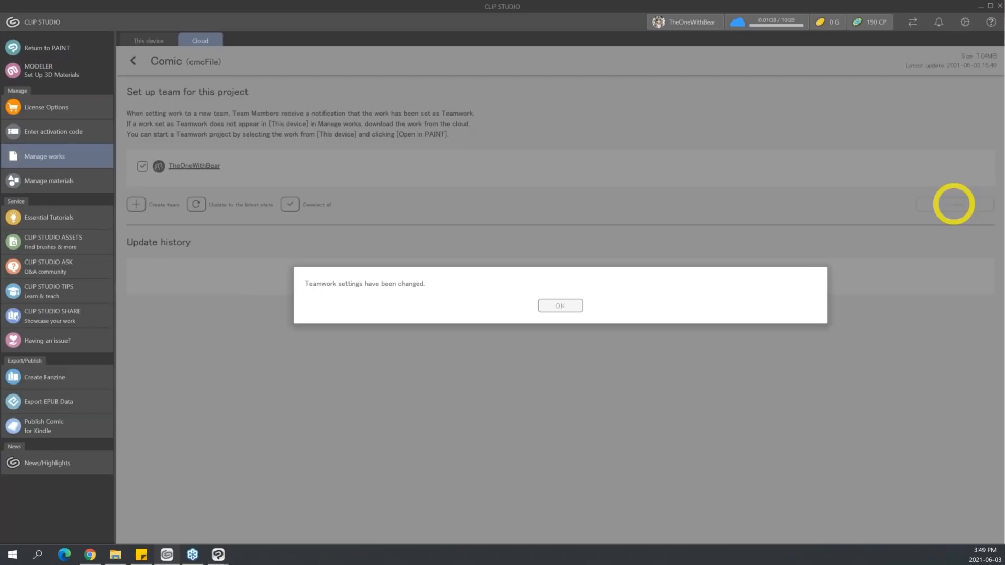
click(570, 305)
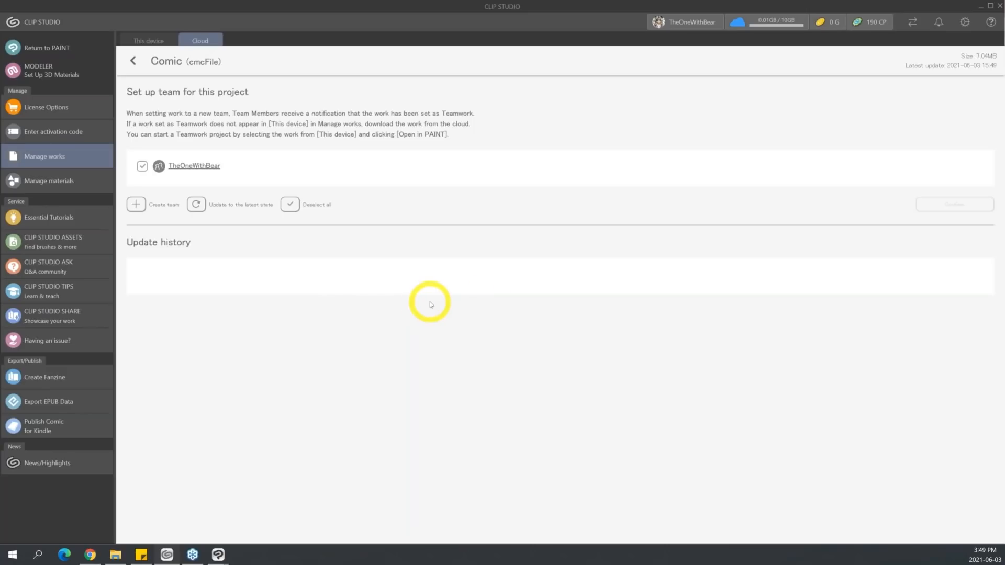
click(133, 63)
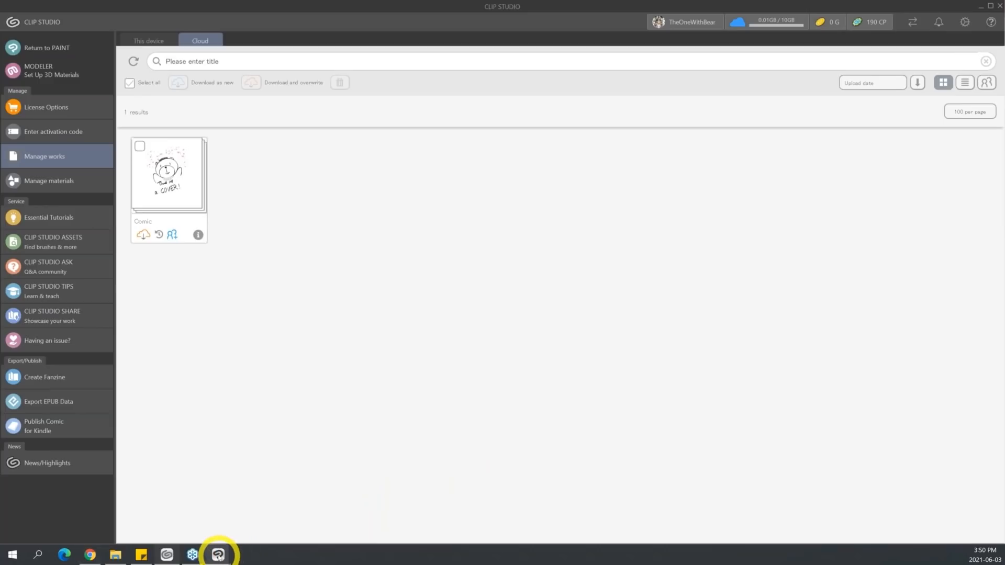
Switch to Clip Studio Paint and open the Comic project file from the Comic folder.
mouse_move(218, 553)
click(200, 512)
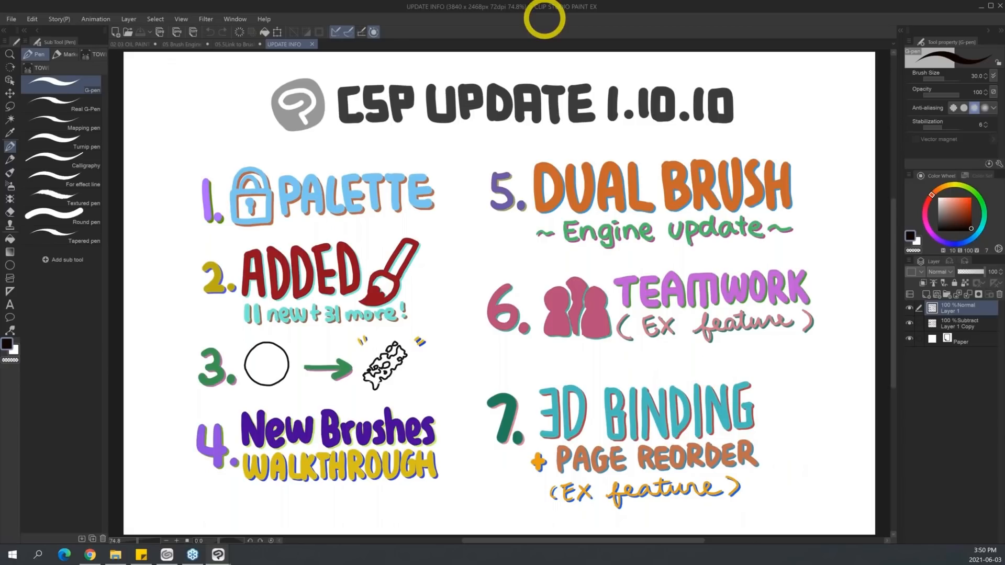
key(ctrl+o)
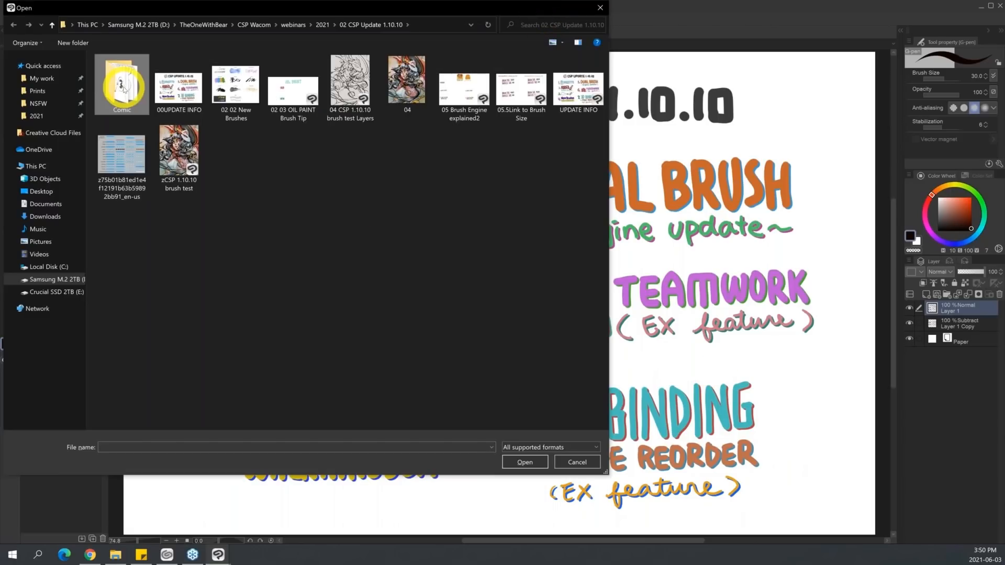
double_click(122, 87)
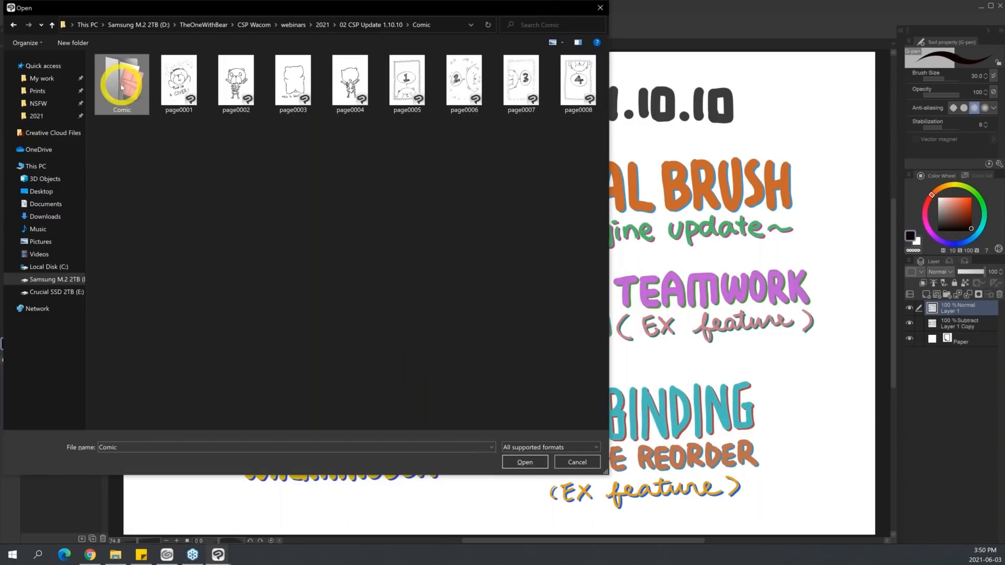
click(525, 462)
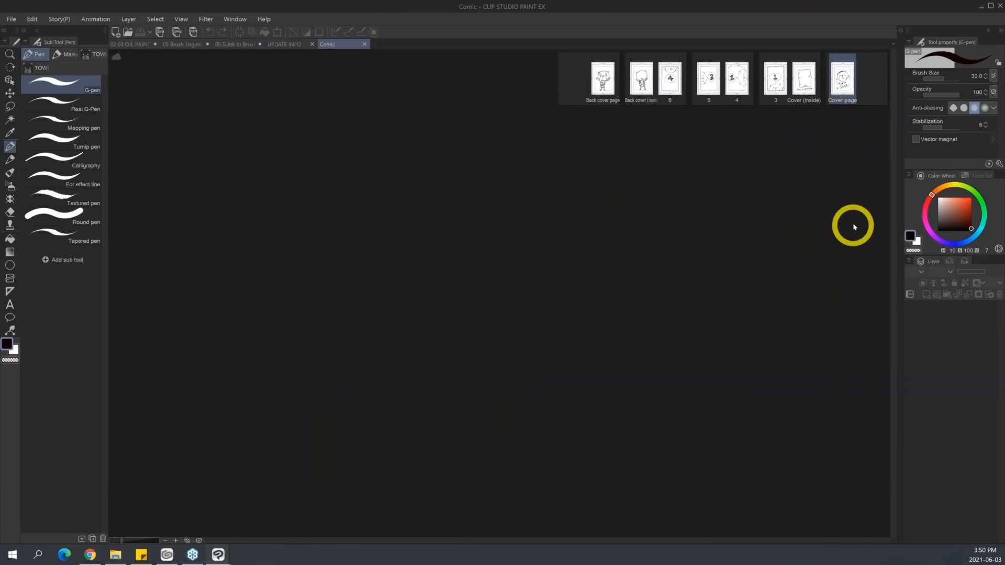
Open the comic's cover page and select the inside cover page in the page list.
double_click(843, 83)
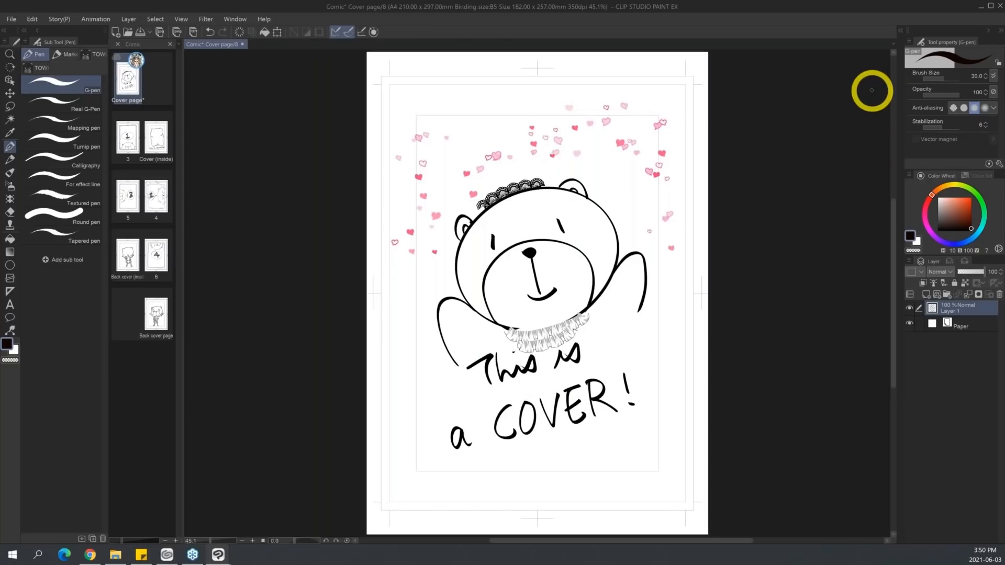
click(157, 135)
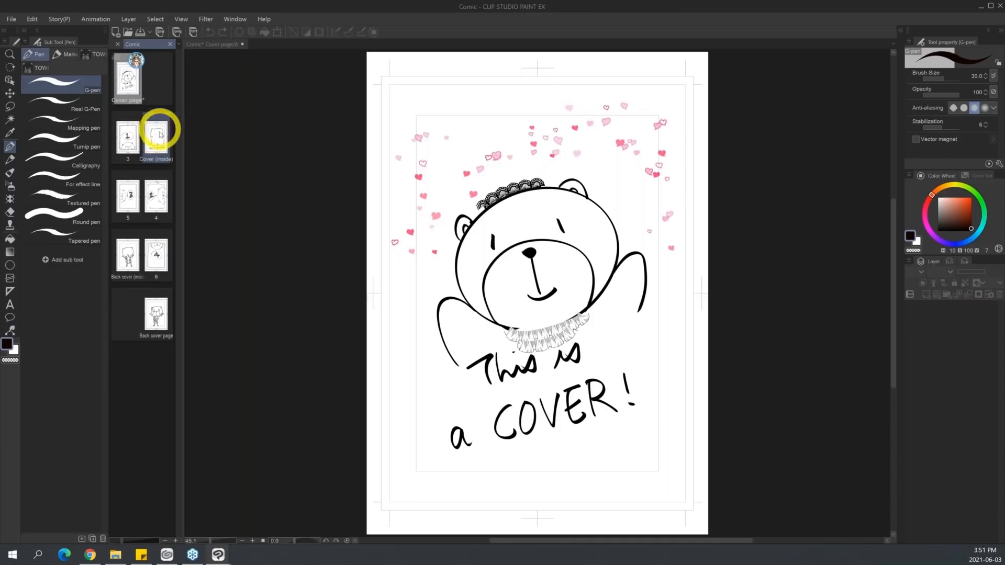
Open page 3 and the inside cover page in their own tabs, return to page 3, and select the inside cover.
click(129, 144)
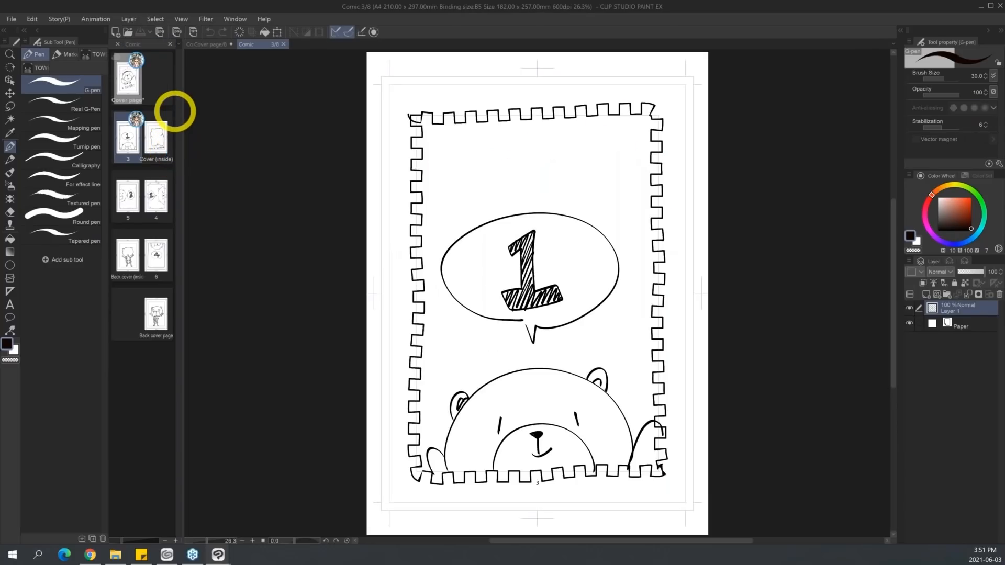
click(160, 142)
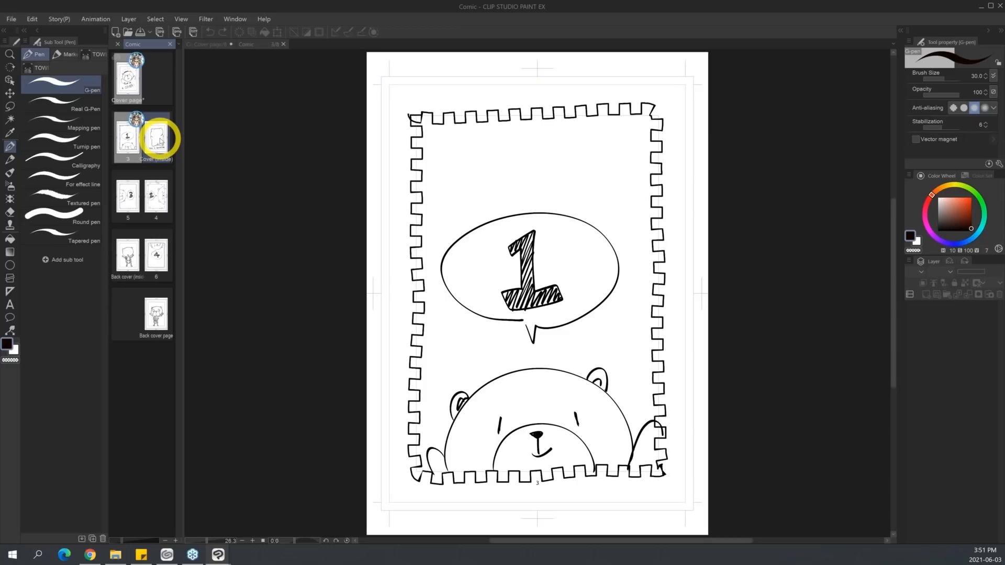
double_click(161, 142)
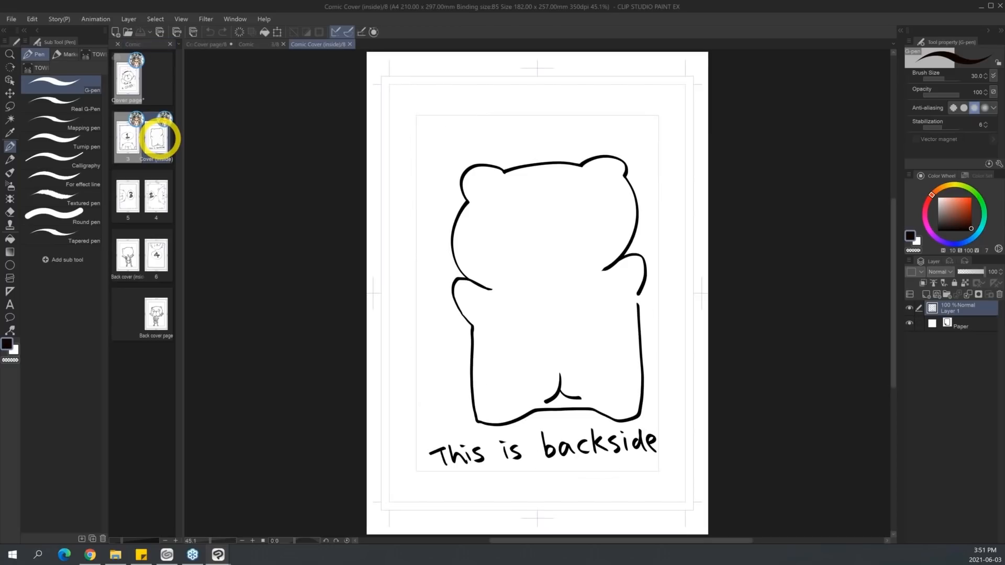
click(270, 45)
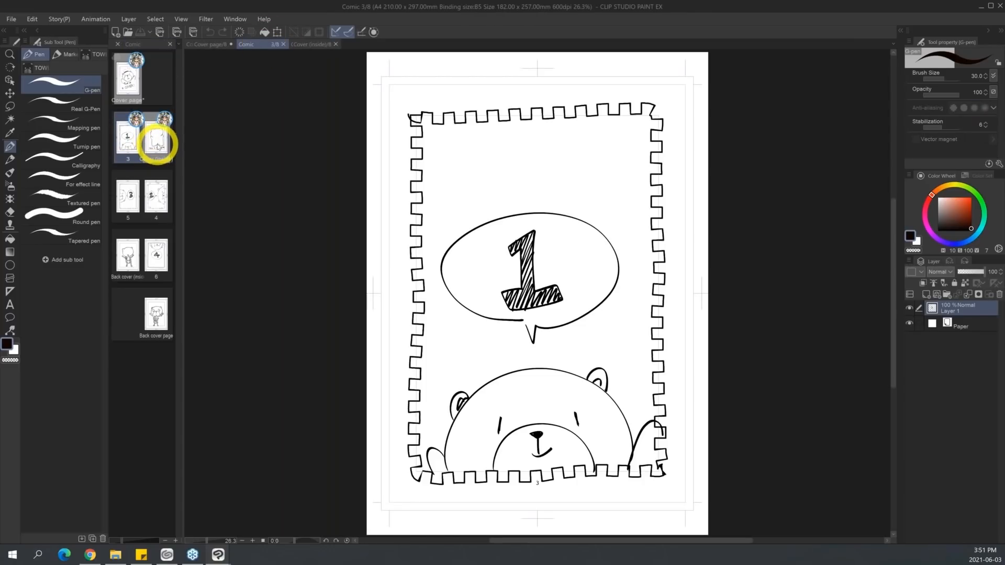
click(156, 144)
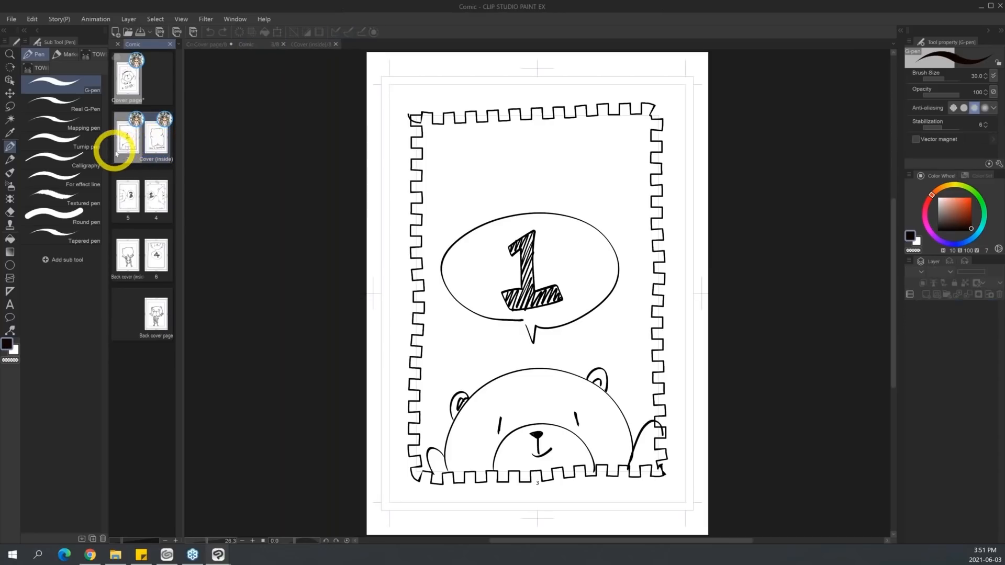
Set the page reordering method to Ctrl + Drag and move page 4 into page 5's position in the page list.
click(58, 20)
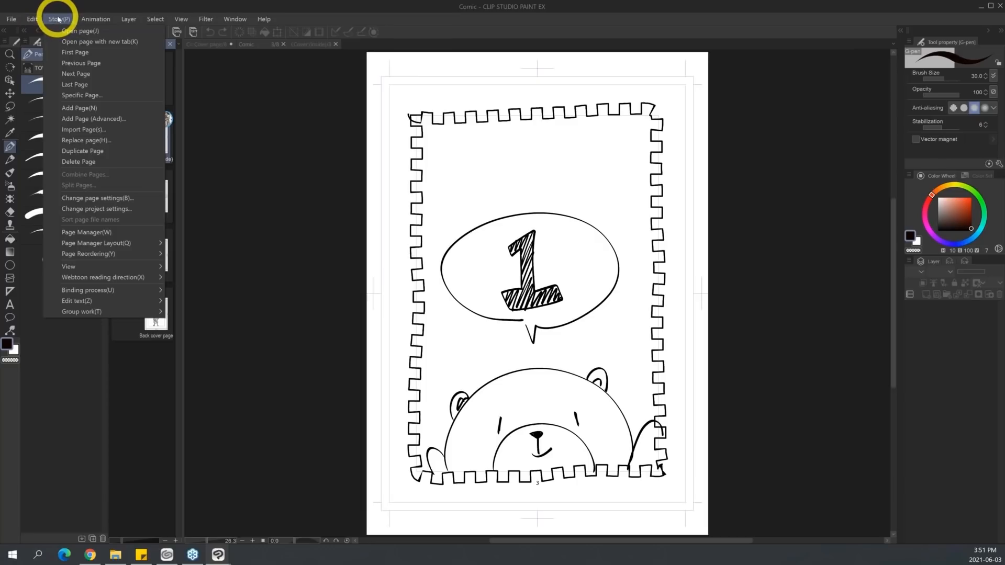
mouse_move(130, 256)
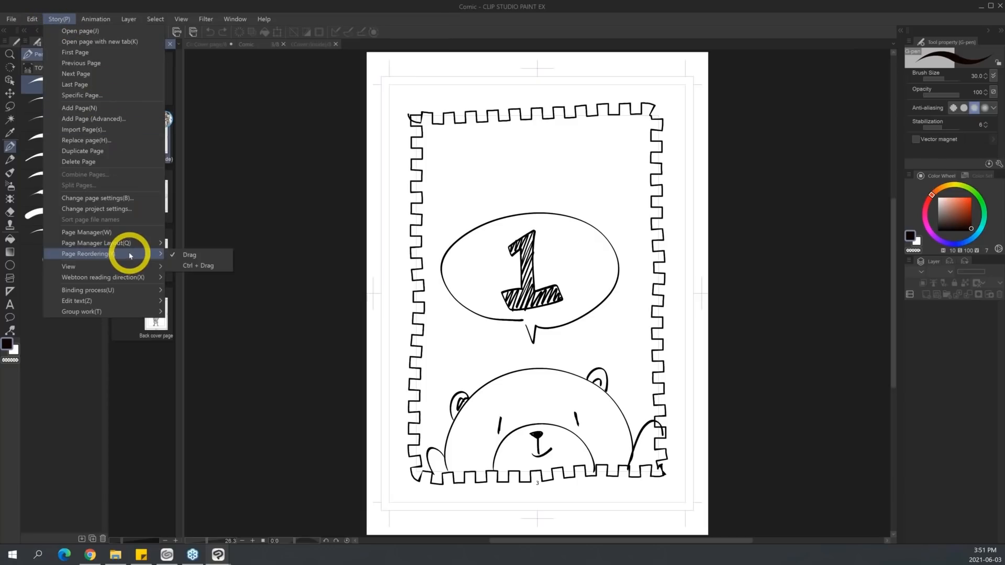
click(215, 269)
drag(157, 199, 123, 208)
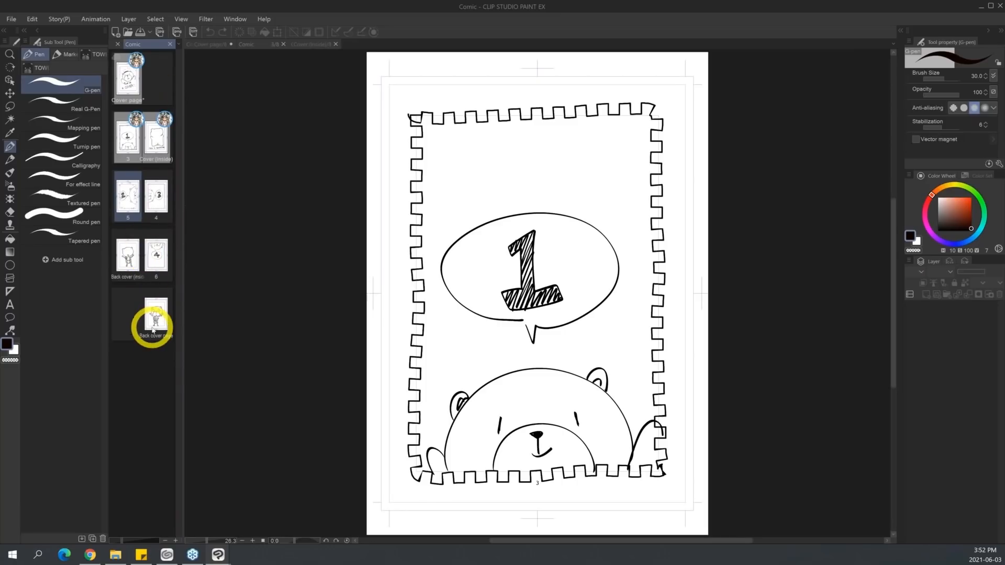
Try to open the 3D Preview for Binding of the comic.
click(14, 21)
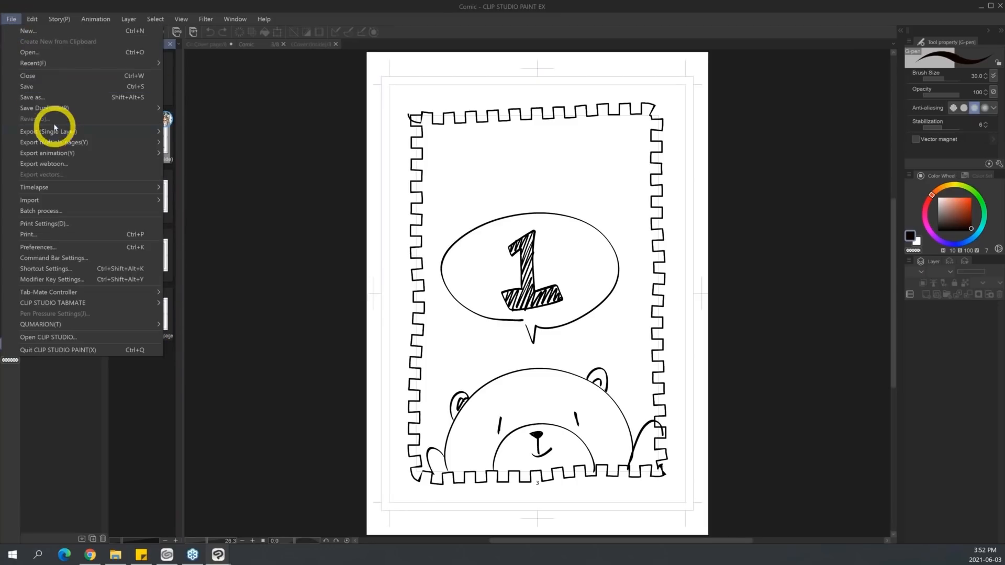
mouse_move(88, 143)
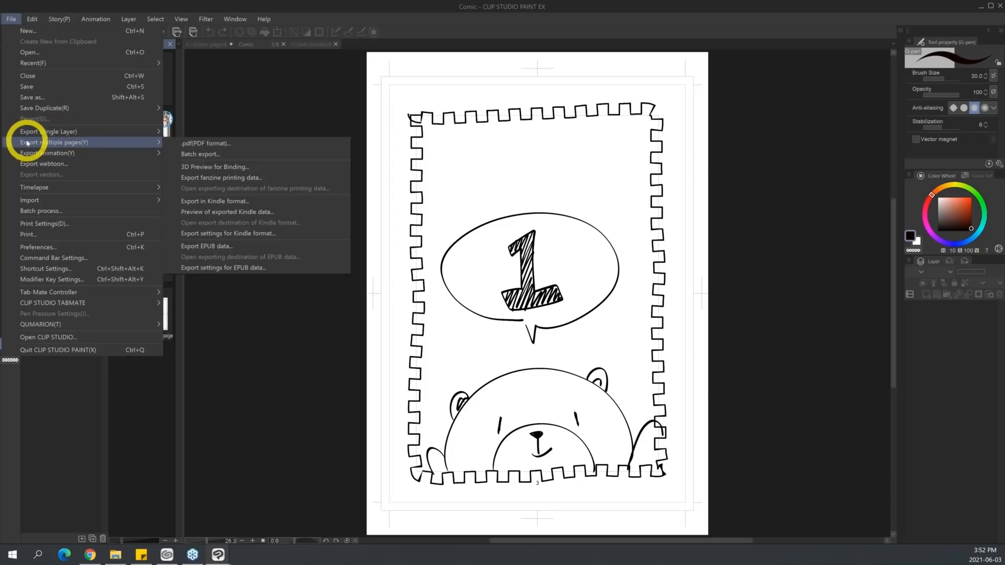
click(283, 166)
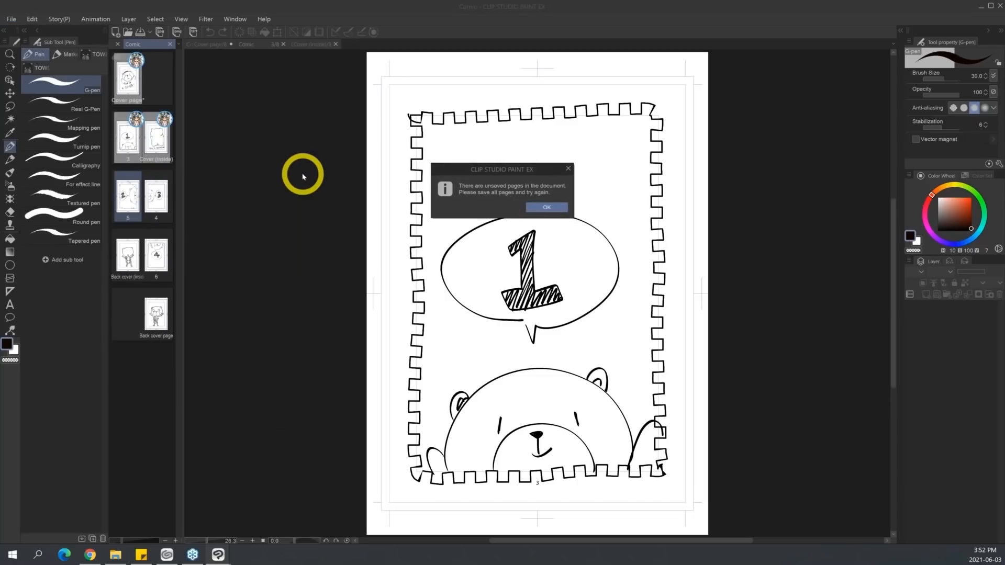
click(546, 207)
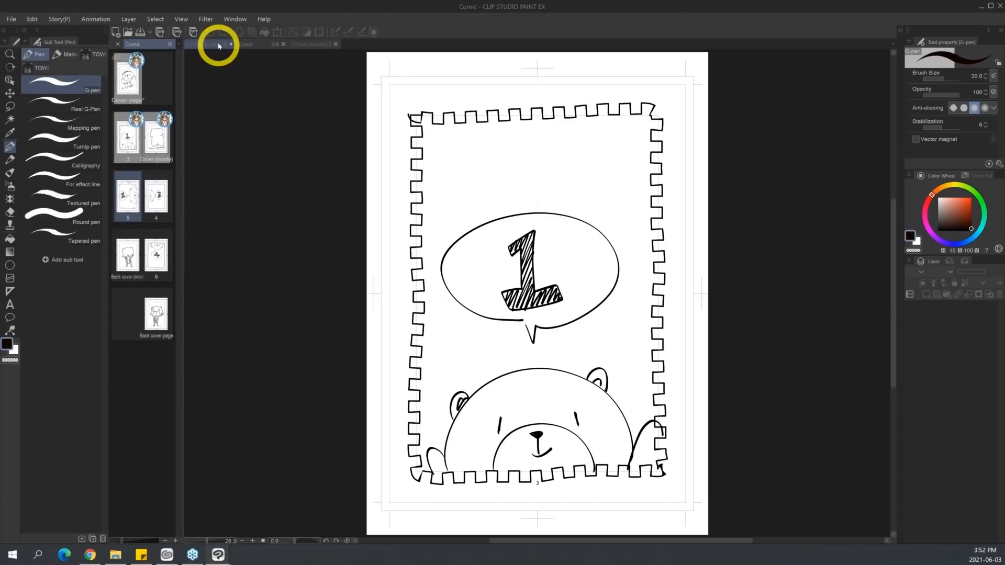
Save the cover page and open the 3D Preview for Binding of the comic.
click(219, 46)
key(ctrl+s)
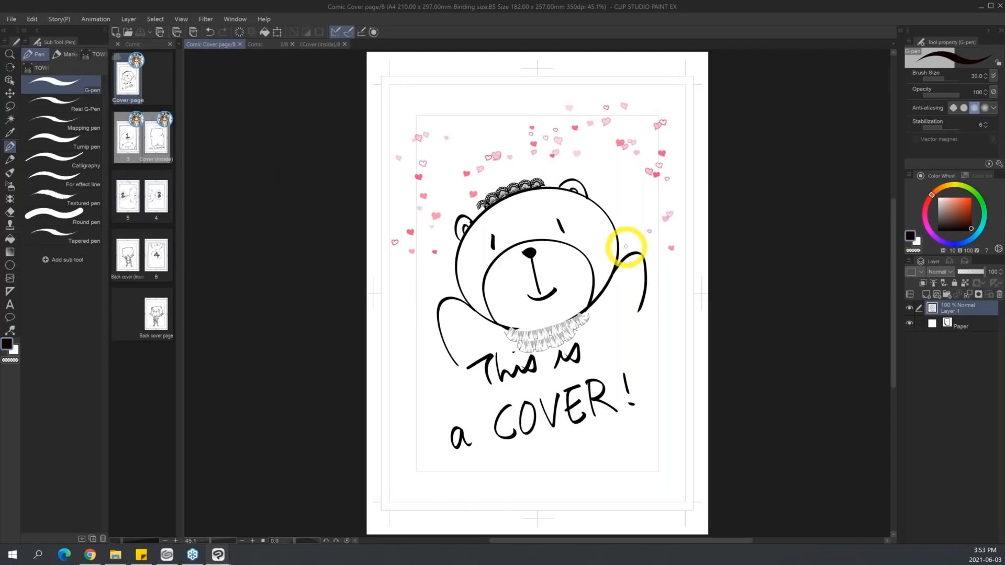
click(12, 19)
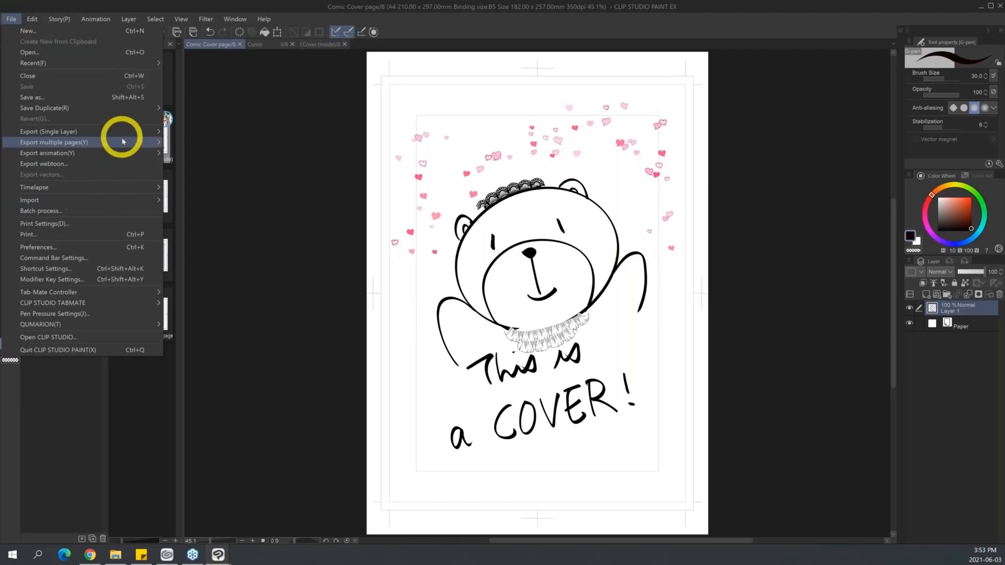
mouse_move(123, 142)
click(312, 166)
click(652, 362)
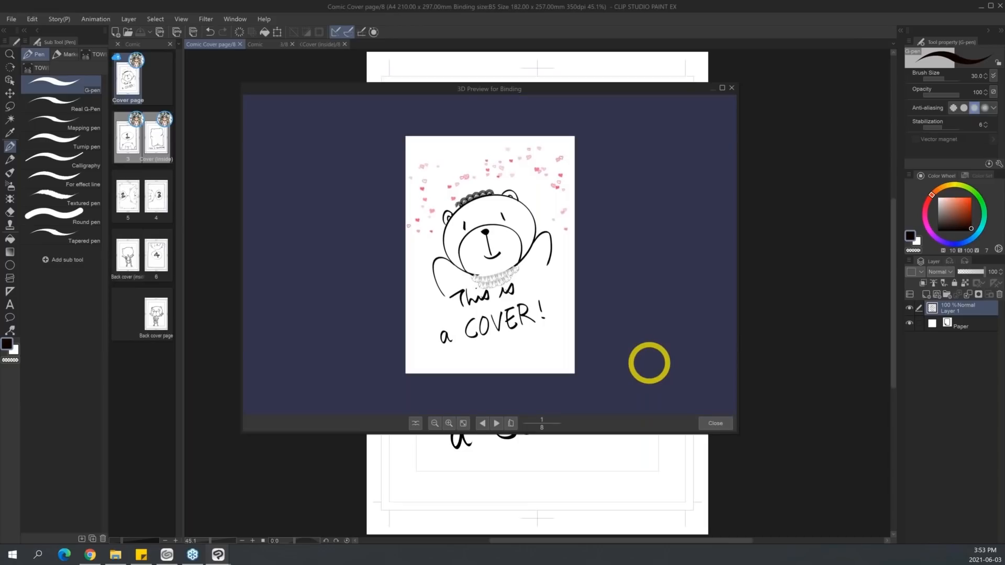
Rotate the book in the 3D binding preview, turn its pages forward and back to examine the spreads, and close the preview.
drag(574, 365, 514, 174)
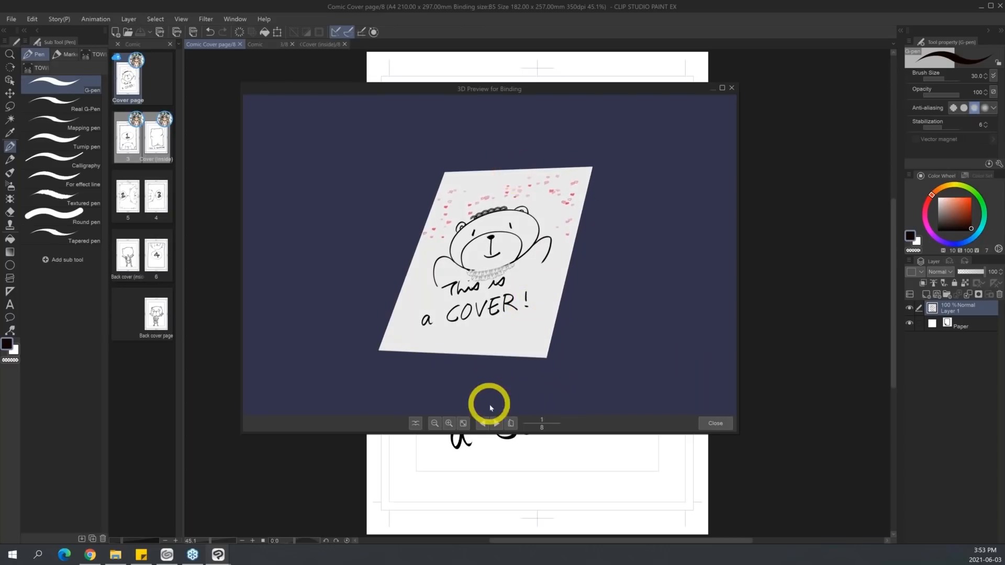
click(497, 424)
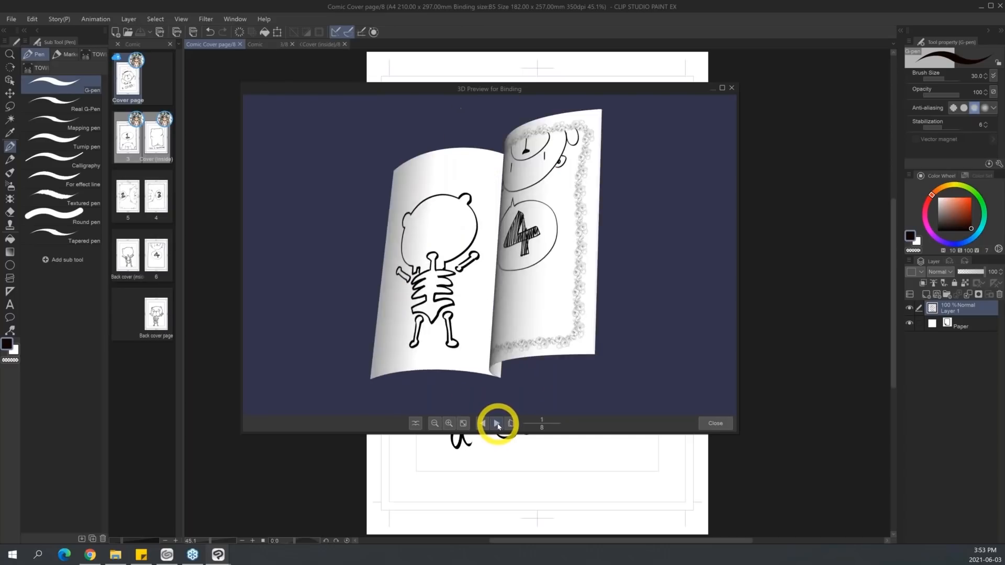
click(496, 423)
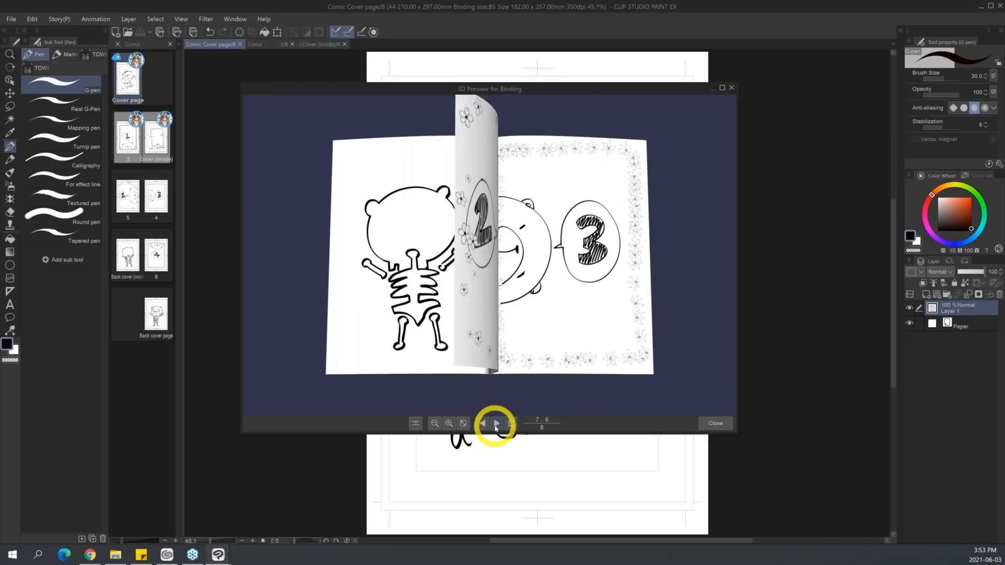
click(483, 423)
drag(512, 393, 588, 304)
click(483, 423)
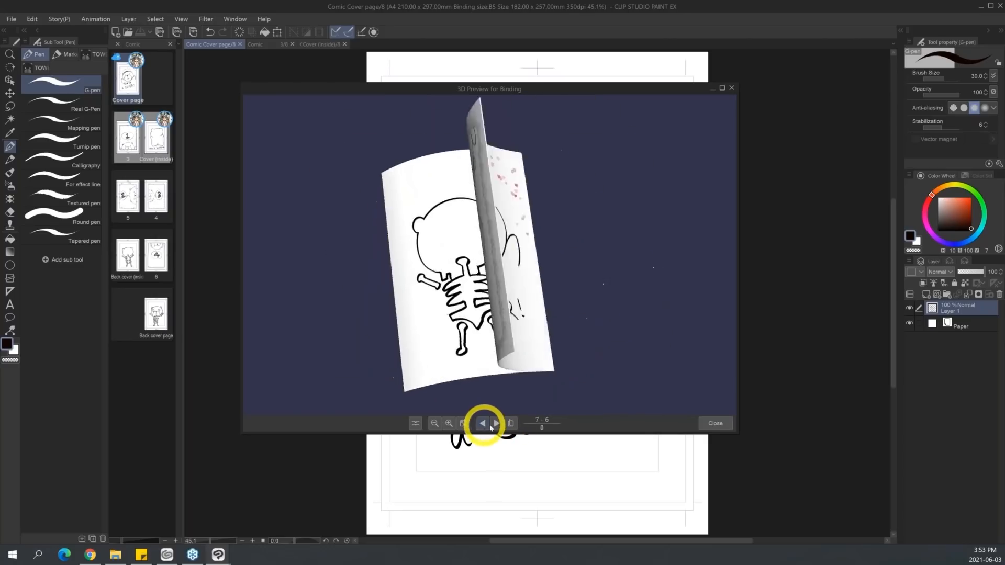
click(511, 424)
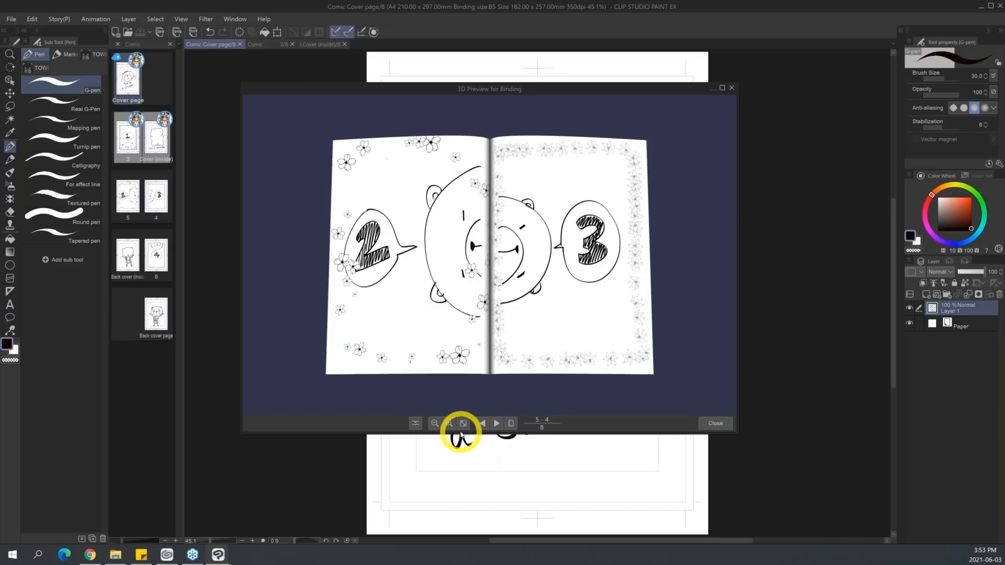
drag(596, 366, 564, 280)
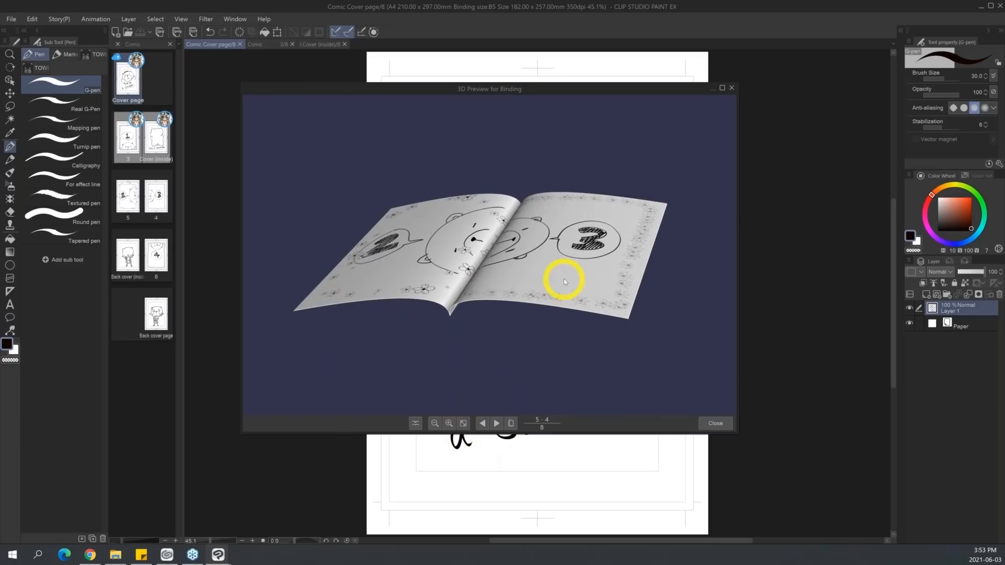
click(732, 88)
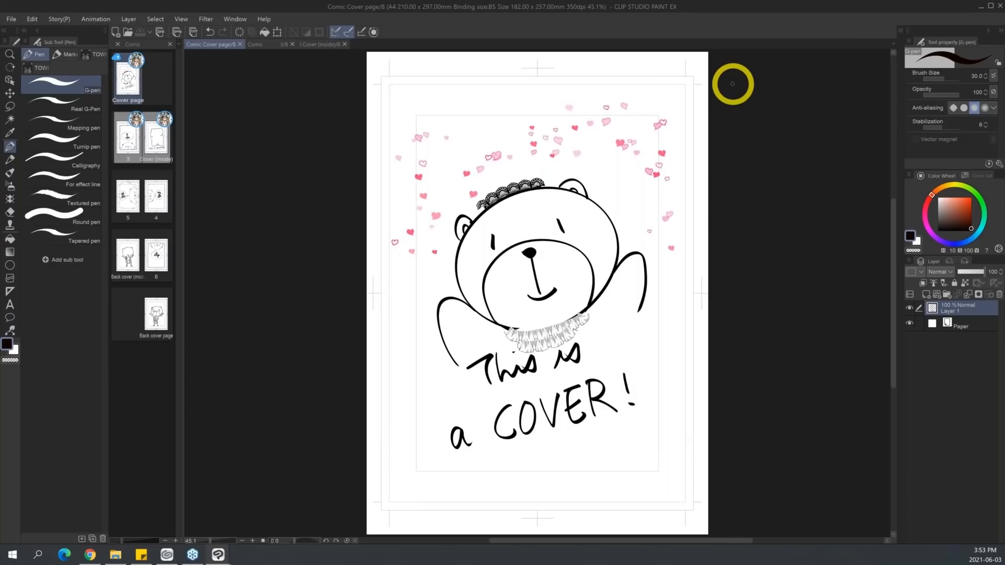
Examine the title and author fields of the EPUB export settings and close them without exporting.
click(9, 20)
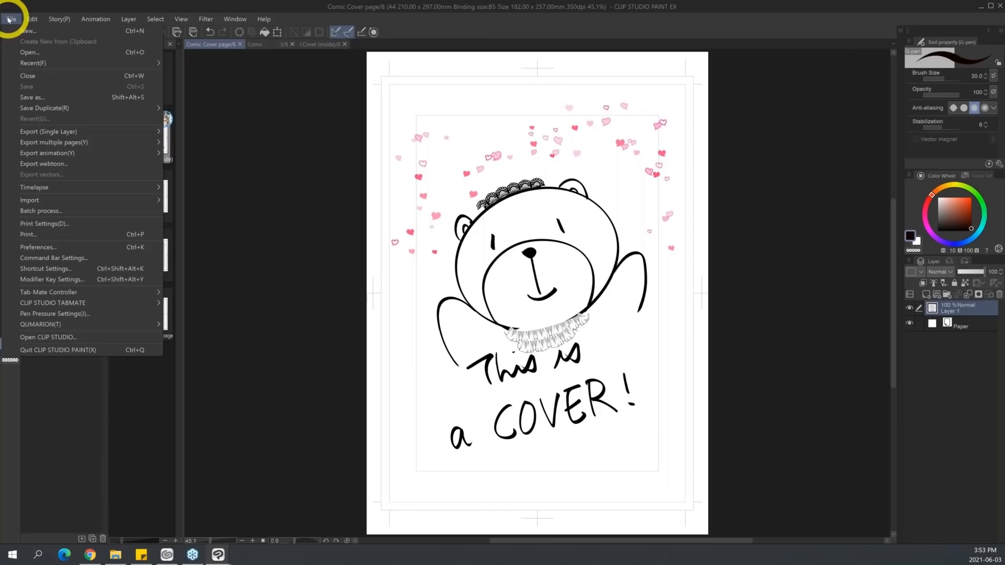
mouse_move(139, 142)
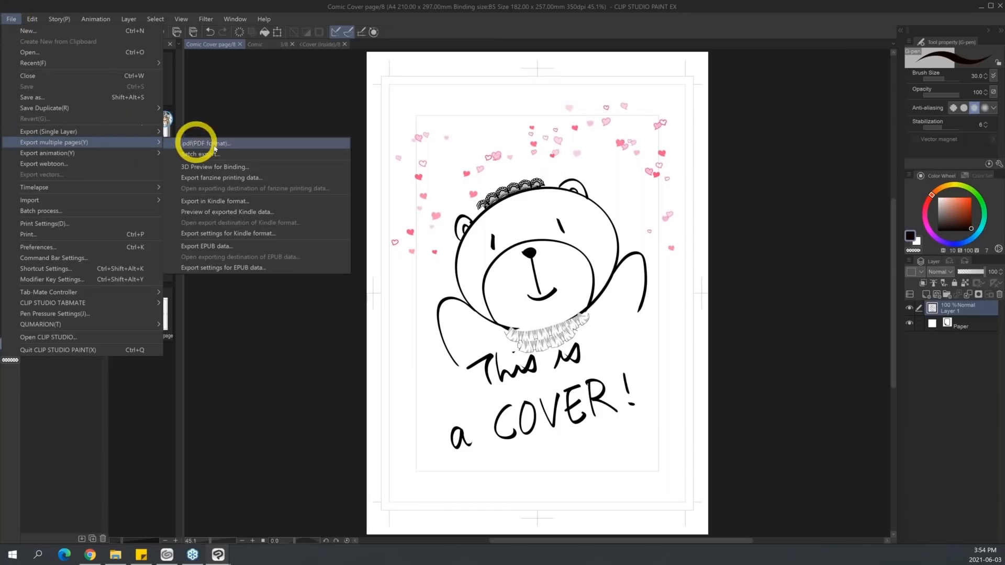
click(299, 248)
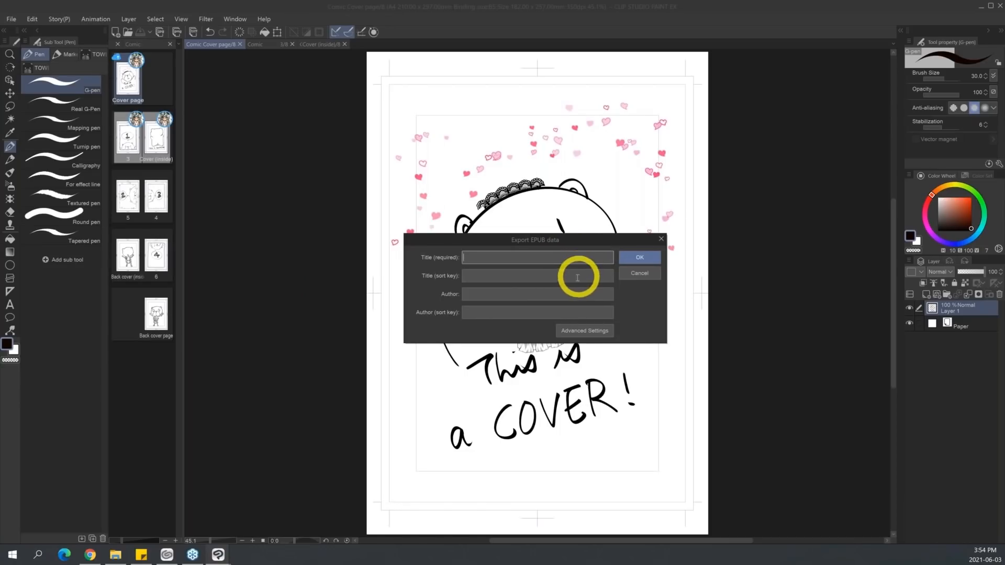
click(574, 310)
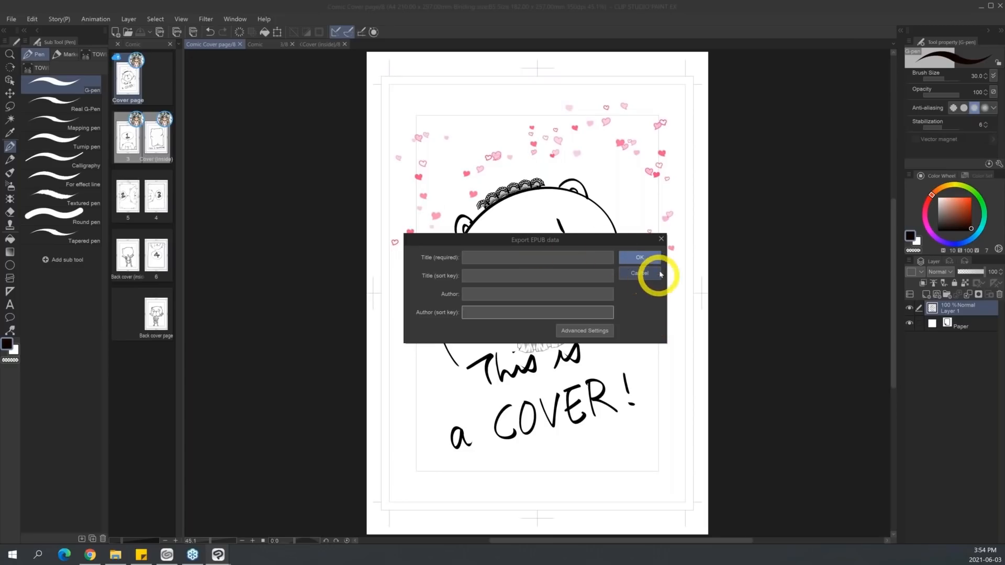
click(662, 238)
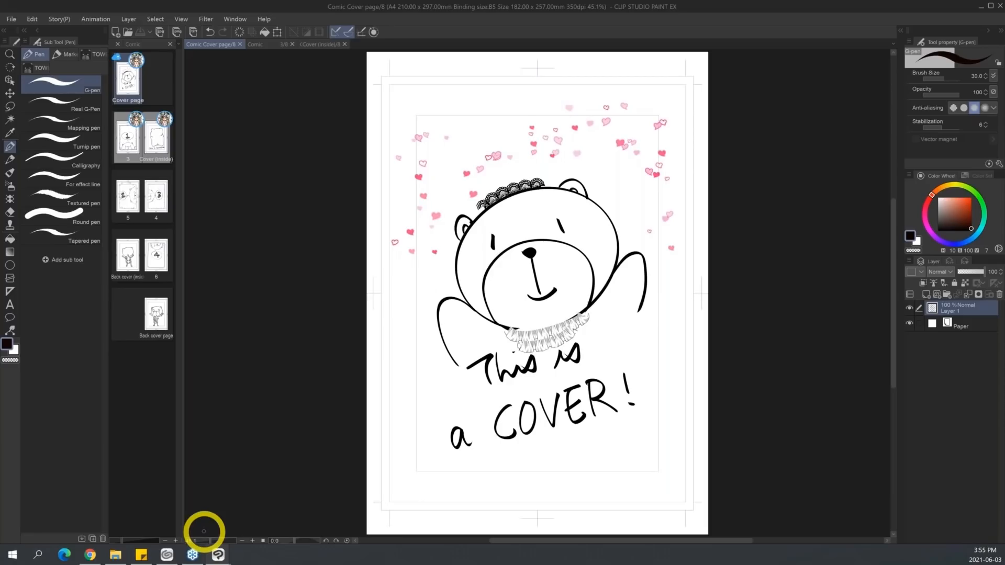
Switch to Clip Studio to check the cloud works list, and return to Clip Studio Paint.
click(167, 554)
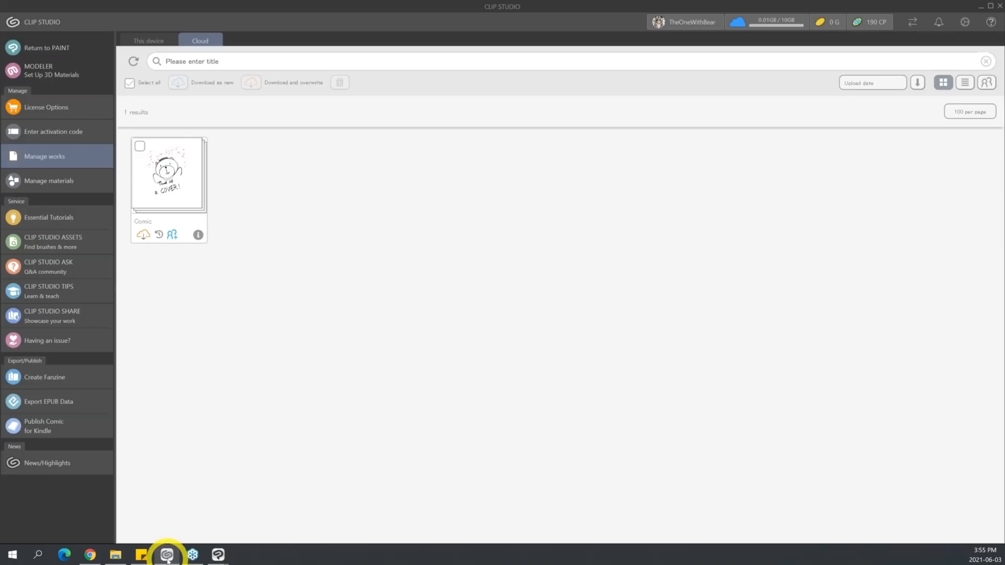
mouse_move(218, 555)
click(206, 520)
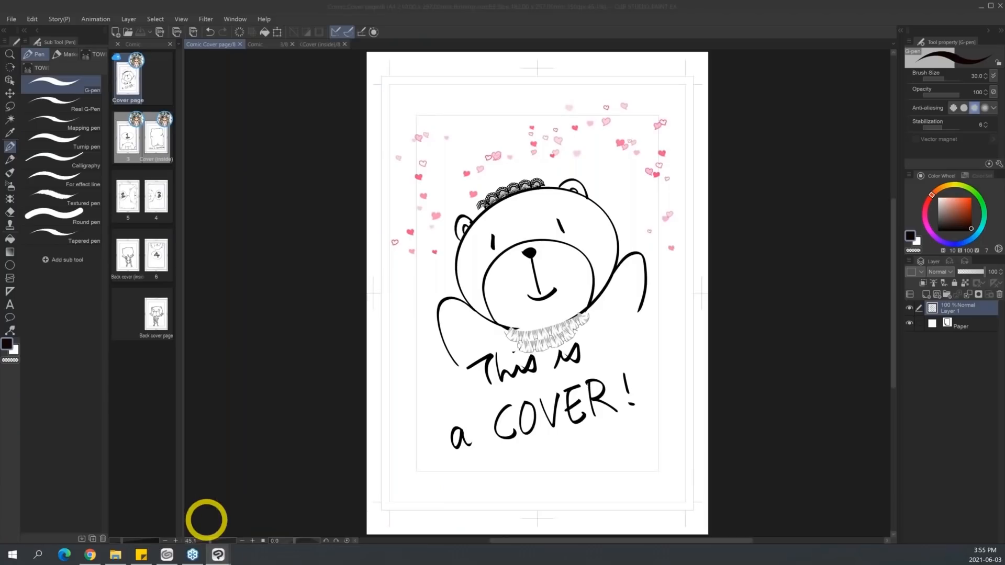
Close the Comic project and its open pages, leaving the UPDATE INFO canvas across the full workspace.
click(169, 44)
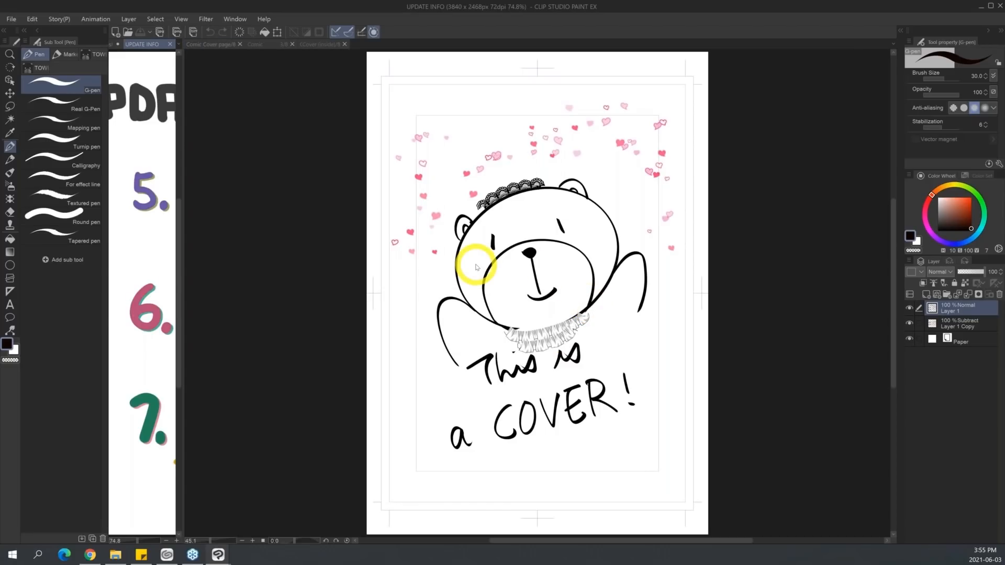
drag(181, 298, 525, 296)
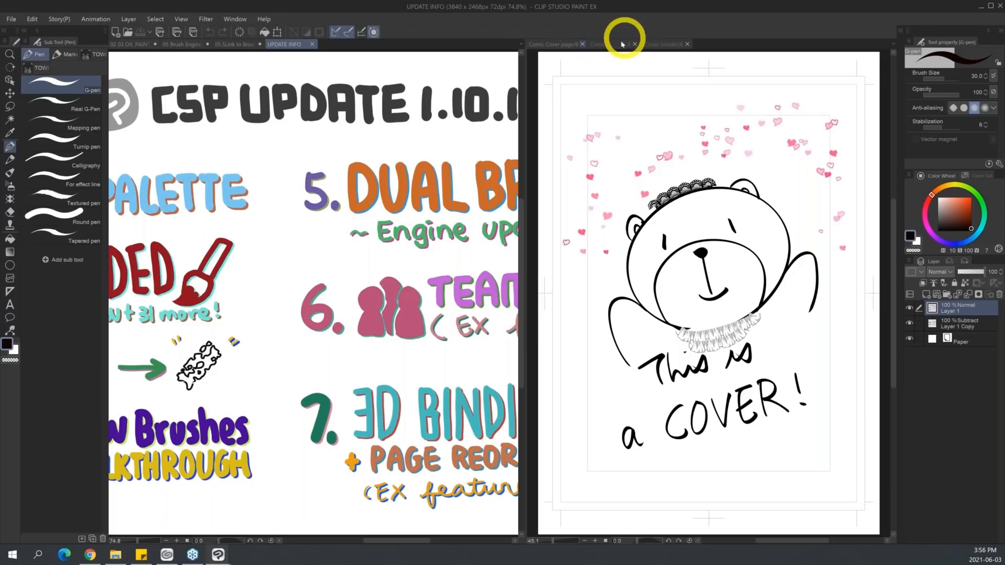
click(582, 45)
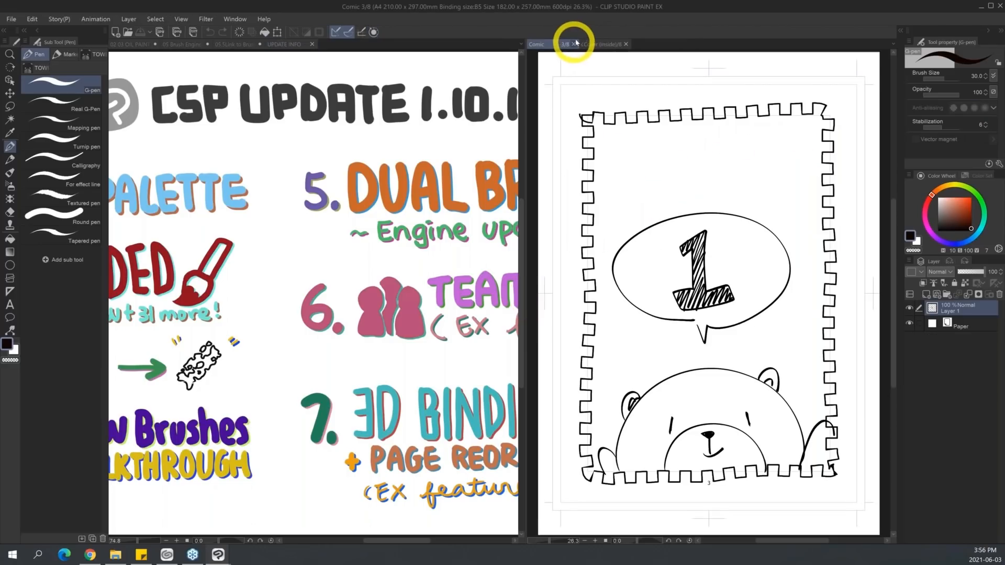
click(625, 45)
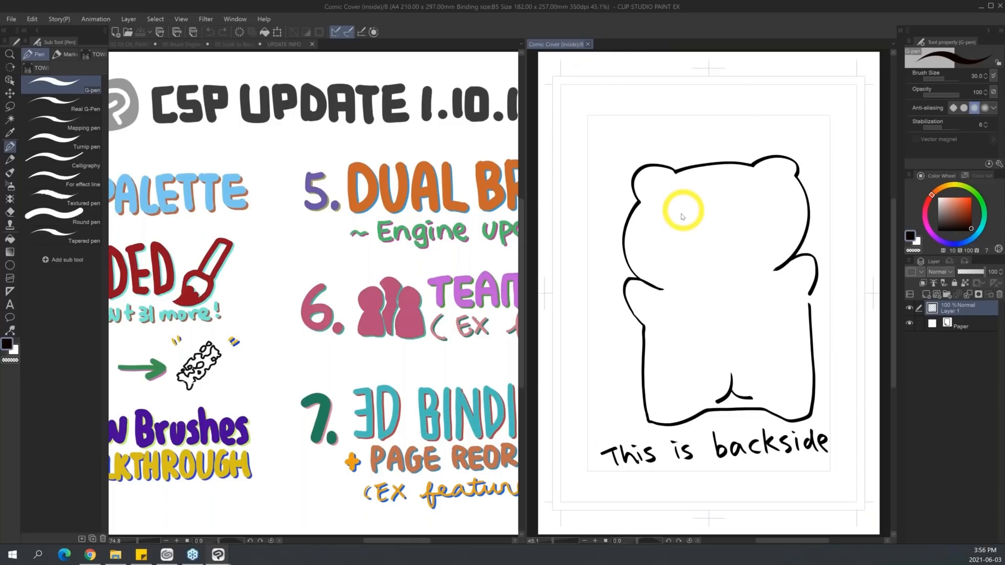
key(ctrl+w)
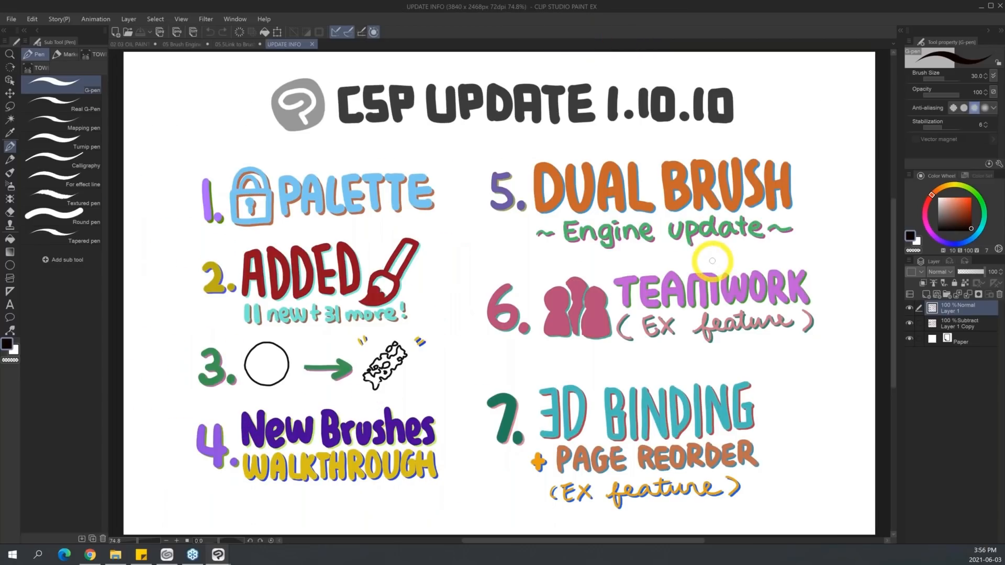
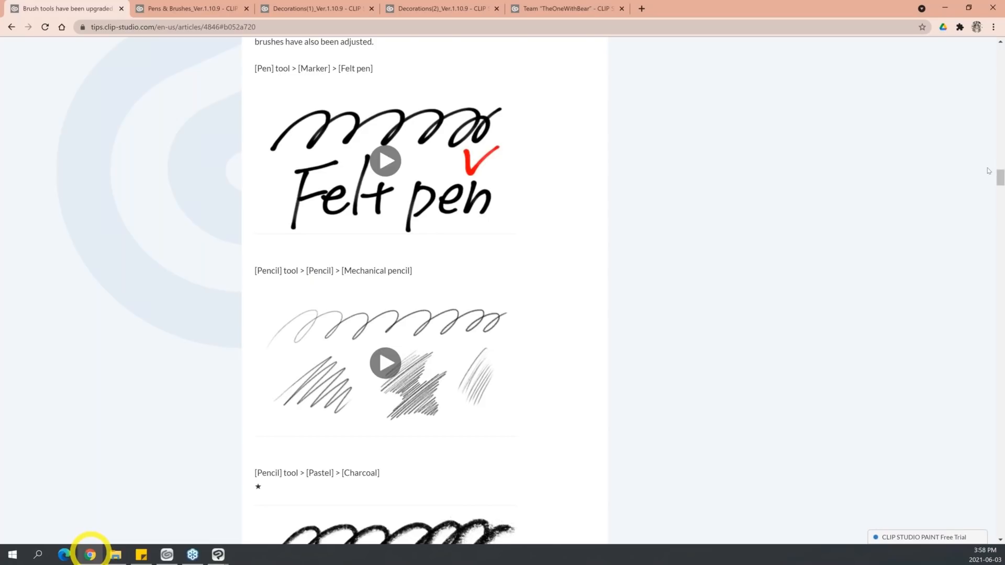
Scroll the upgraded brush tools article to the Chalk entry, return to Clip Studio Paint, and add the default Chalk brush to the Pen group.
drag(1001, 176, 999, 206)
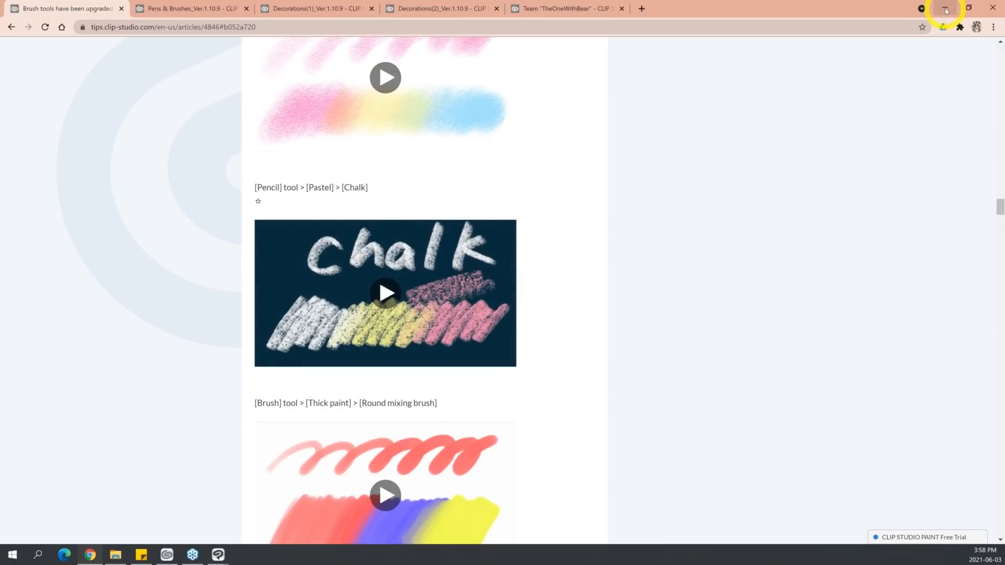
click(946, 10)
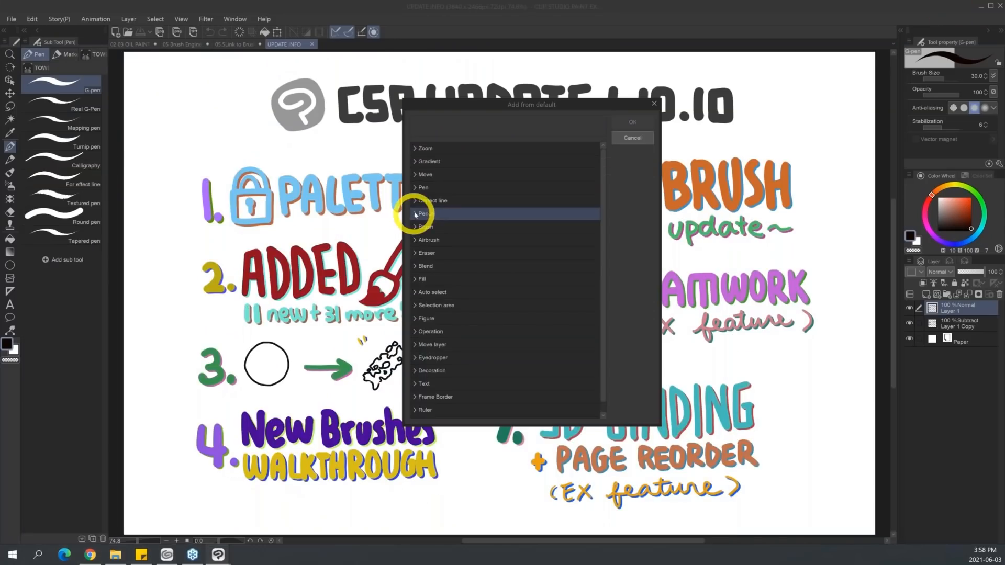
click(415, 215)
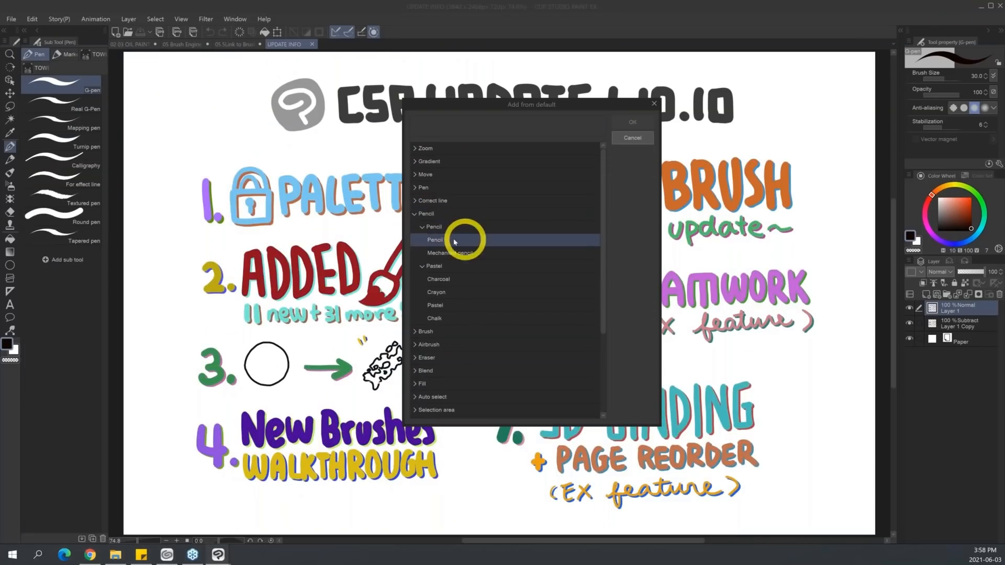
click(452, 317)
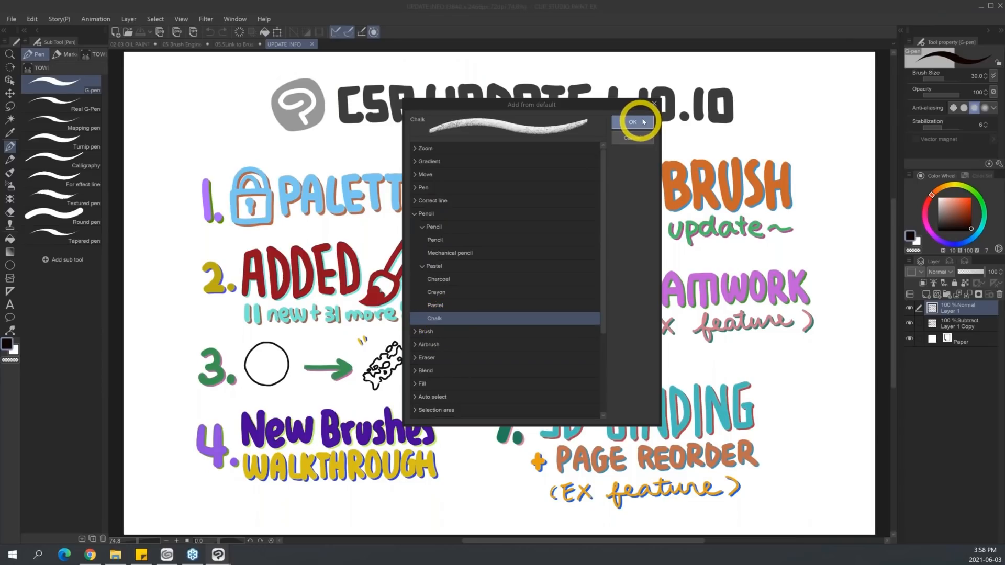
click(642, 122)
Move the Chalk 2 sub tool out of the Pen group into its own tool slot directly below Pen.
click(79, 256)
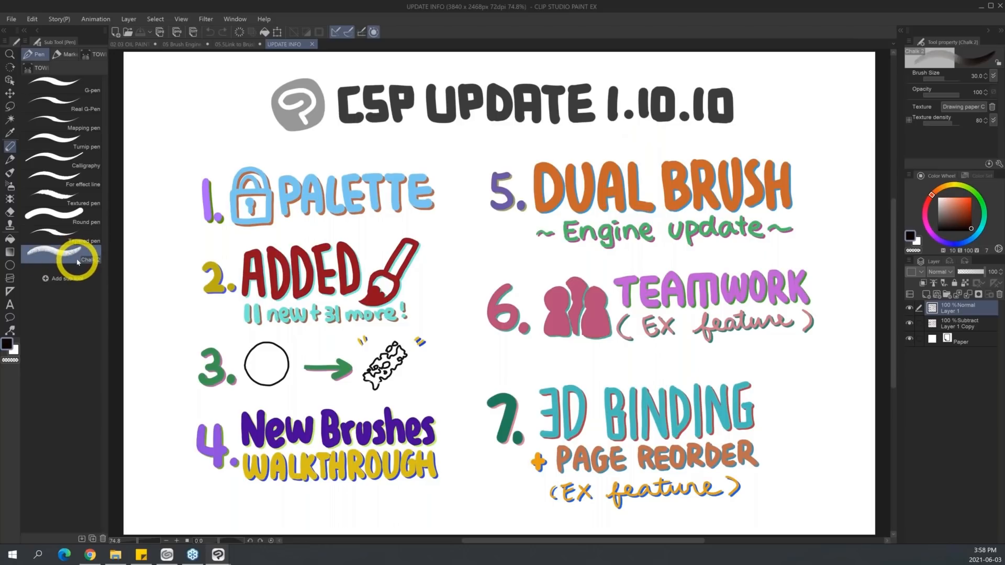
drag(77, 254, 10, 148)
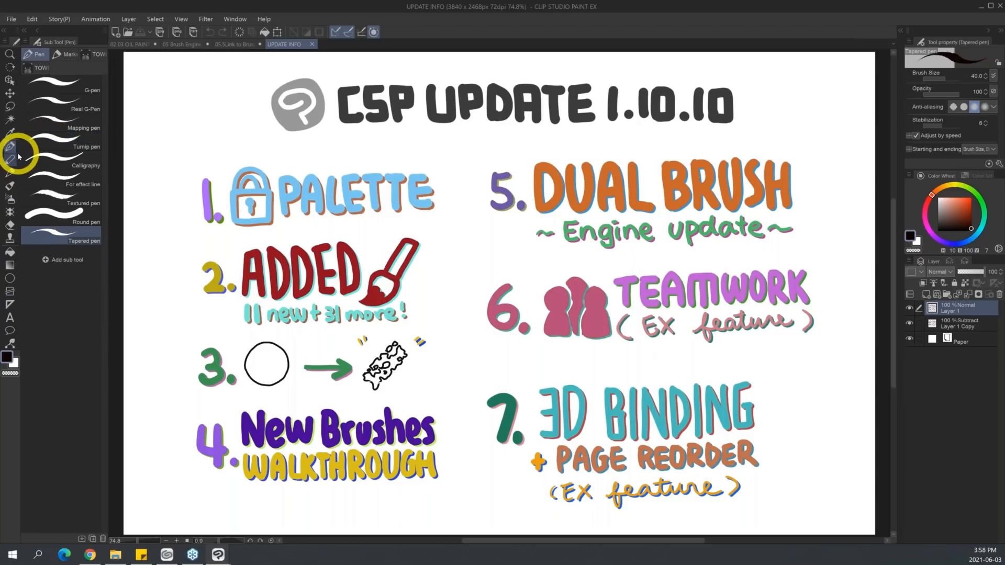
mouse_move(15, 158)
mouse_down()
mouse_move(64, 222)
mouse_move(16, 168)
mouse_move(16, 177)
mouse_move(32, 142)
mouse_move(20, 161)
mouse_up()
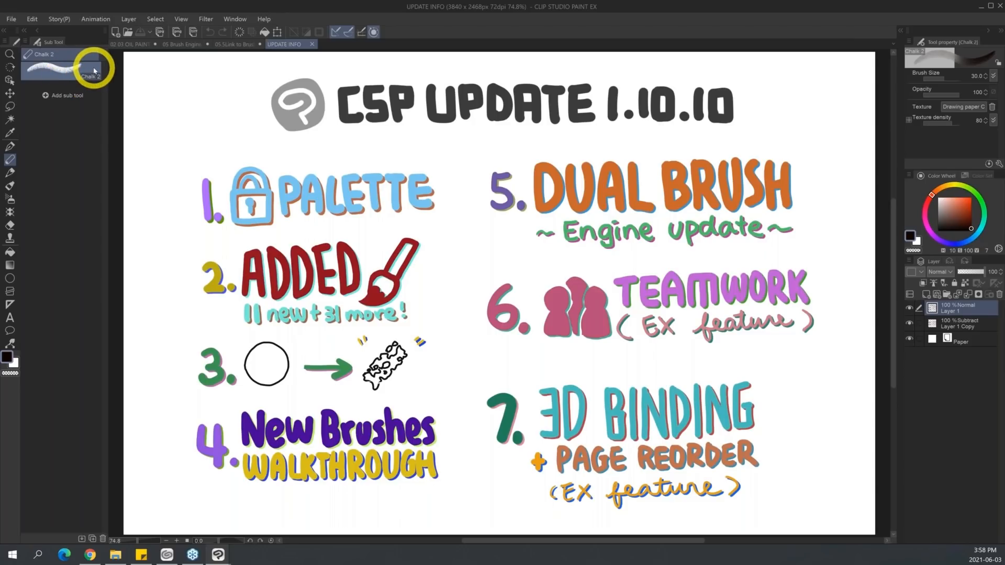
Switch to Clip Studio to look at its launcher options, and return to the UPDATE INFO canvas in Clip Studio Paint.
click(167, 554)
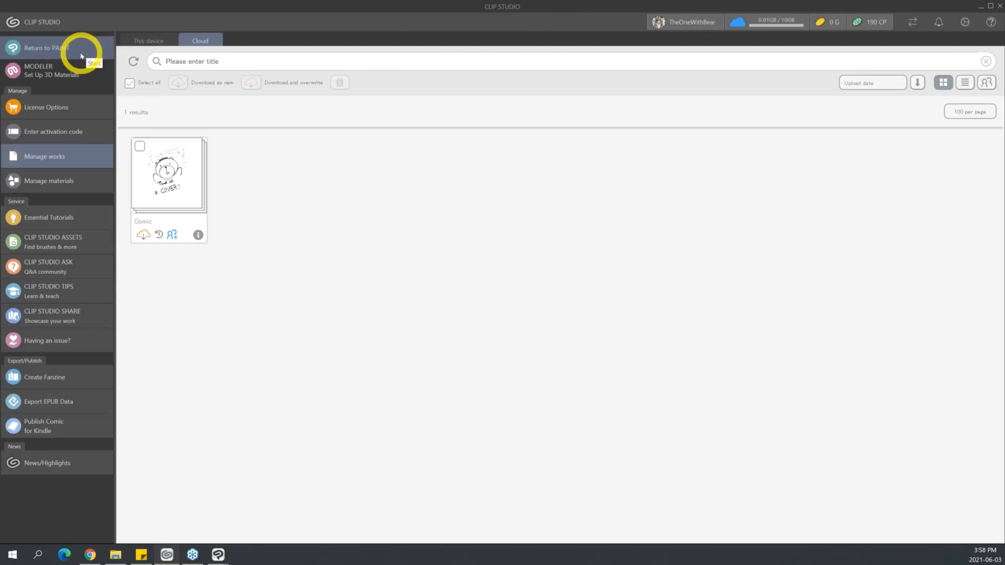
click(218, 555)
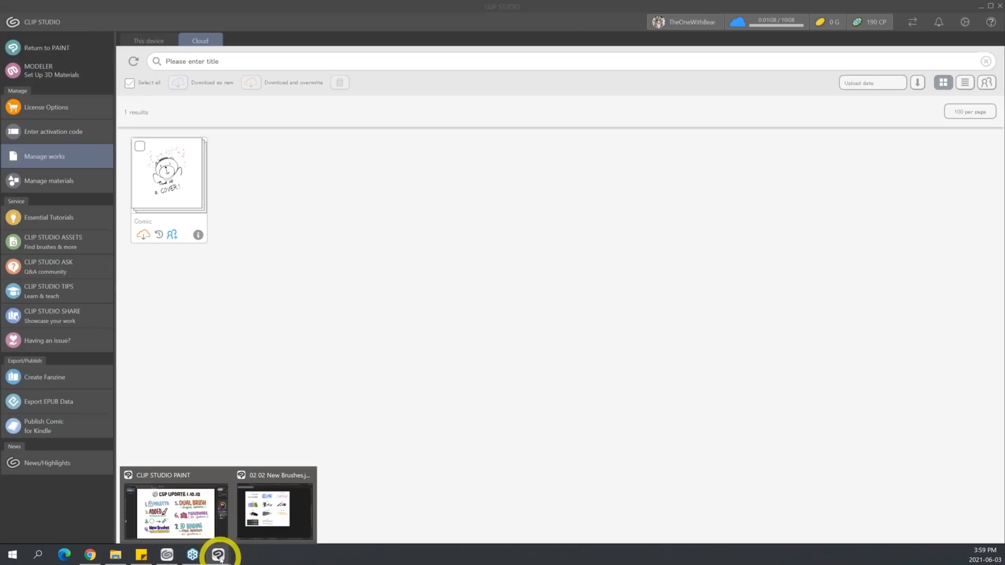
click(205, 508)
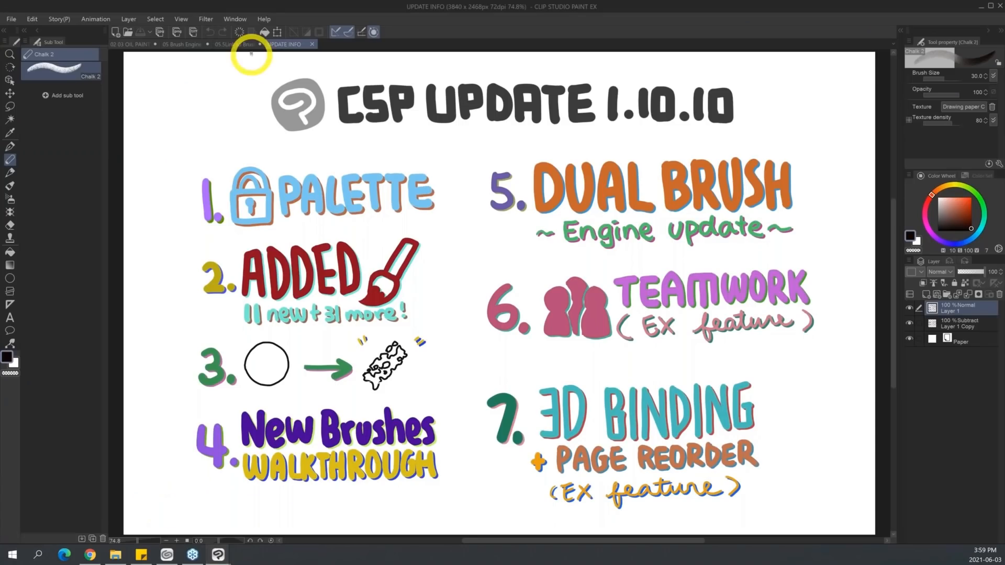
Close all docked canvases without saving their changes and exit Clip Studio Paint.
key(ctrl+w)
key(ctrl+w)
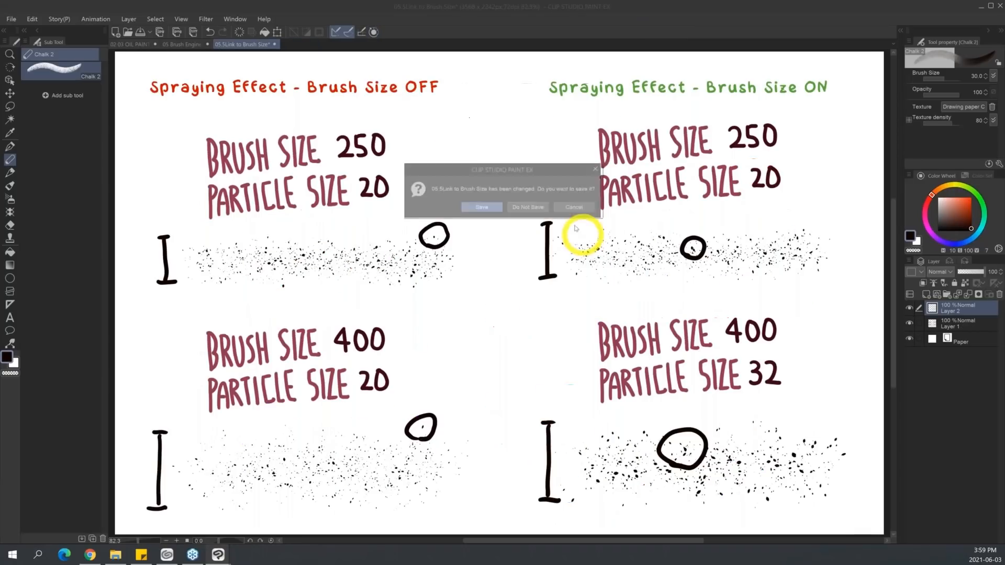
click(539, 207)
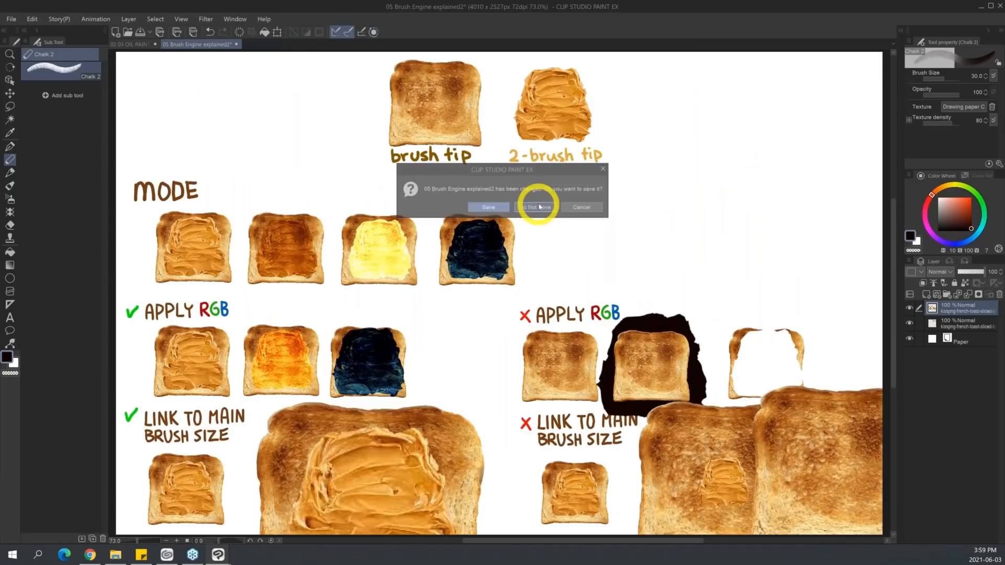
click(539, 208)
click(540, 204)
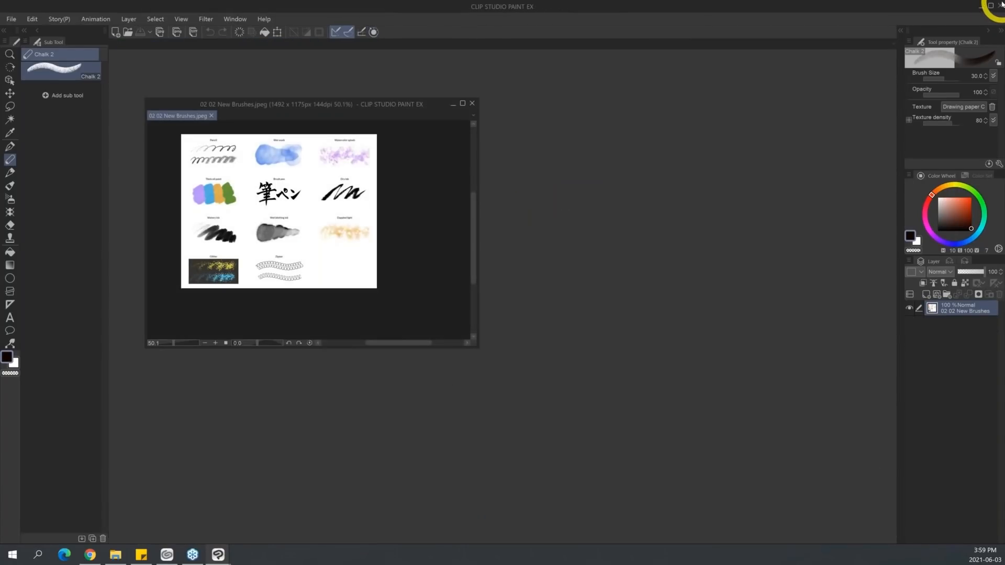
click(1001, 6)
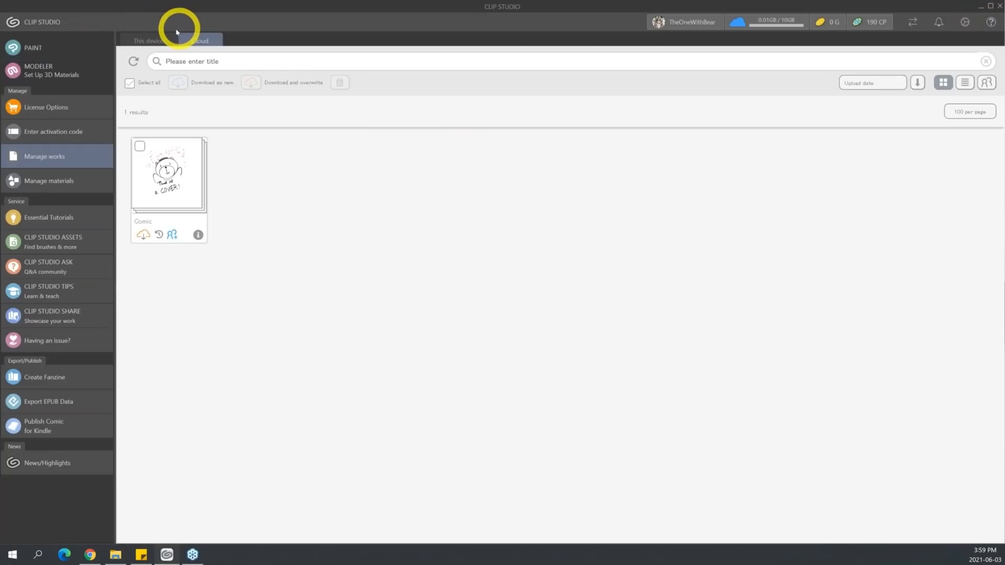
Relaunch Clip Studio Paint into the Reset to original defaults dialog, mark Tool for resetting, and dismiss the dialog without applying it.
click(60, 49)
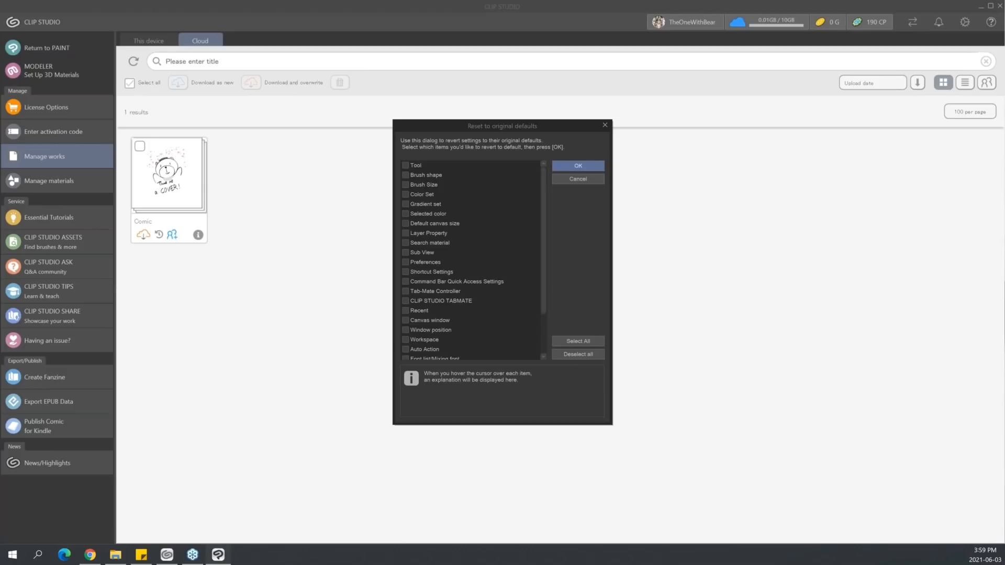
mouse_move(416, 165)
click(419, 165)
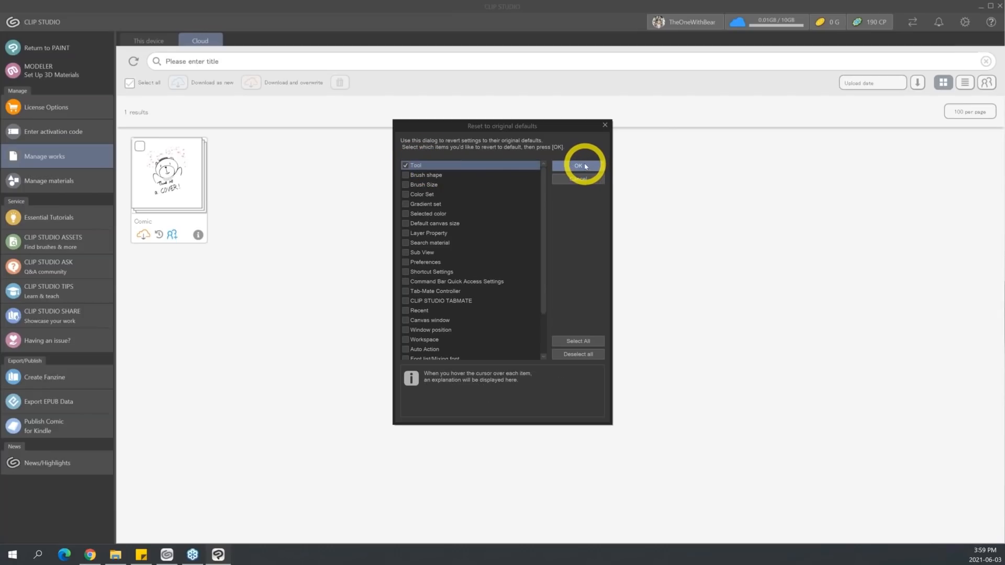
click(605, 125)
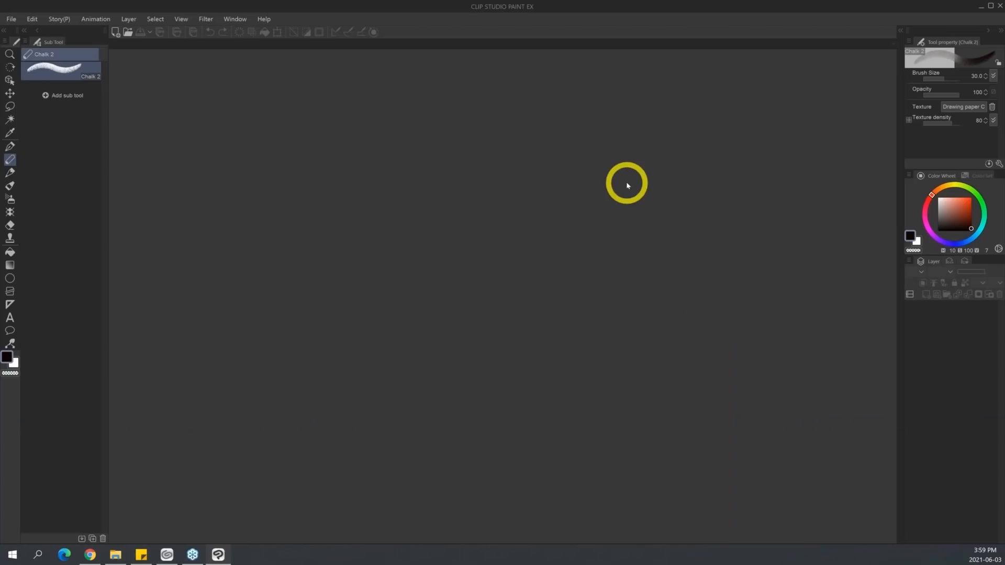
Create a new 1920 x 1080 px Illustration canvas at 72 dpi.
key(ctrl+n)
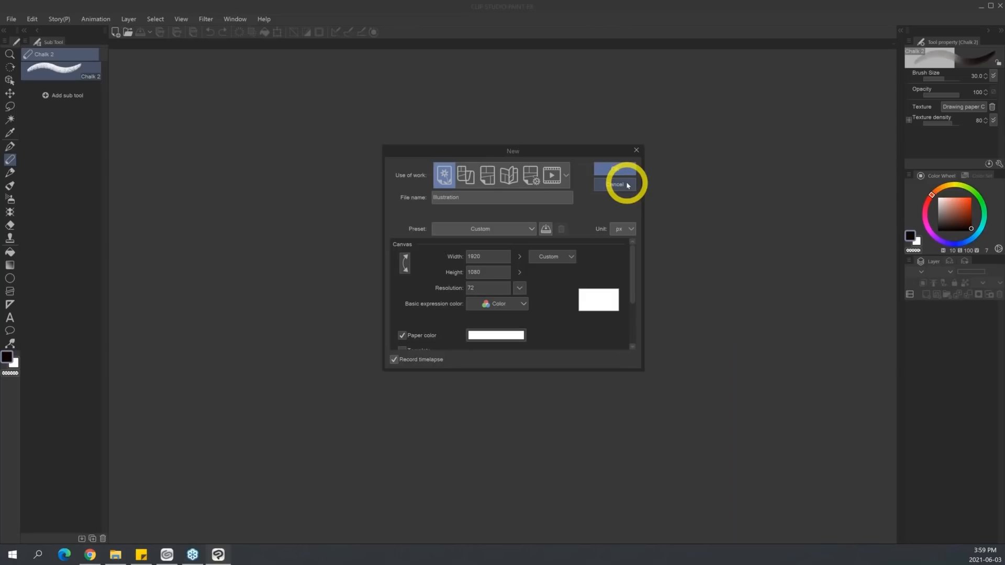
click(619, 164)
key(/)
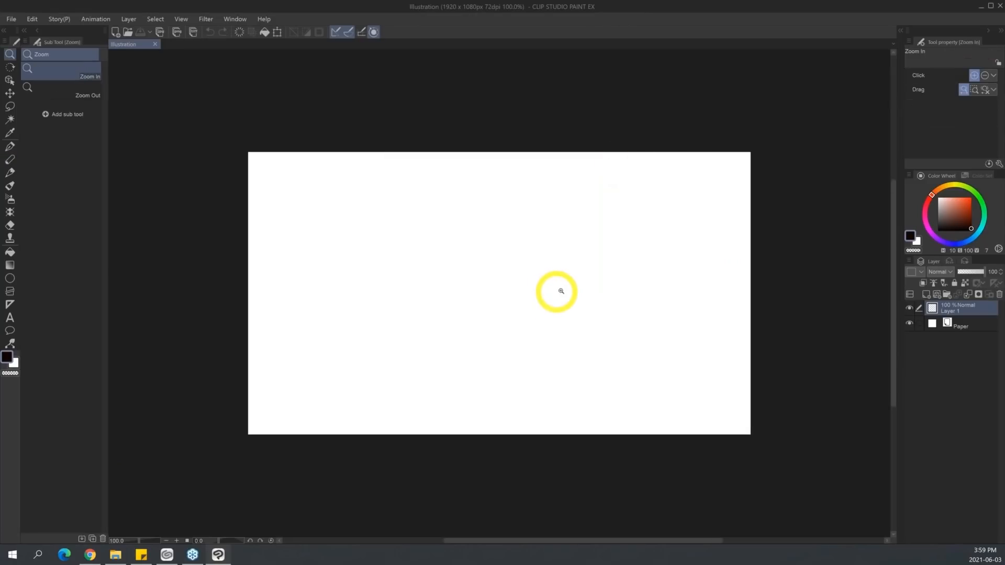
click(561, 291)
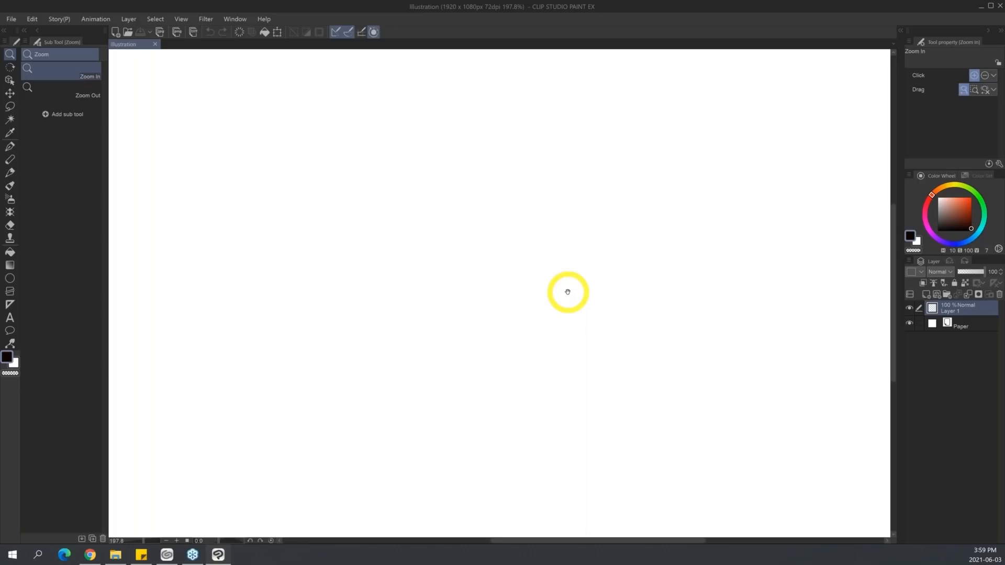
Delete the Chalk 2 sub tool along with its separate tool slot, and return to the Pen tool.
click(10, 159)
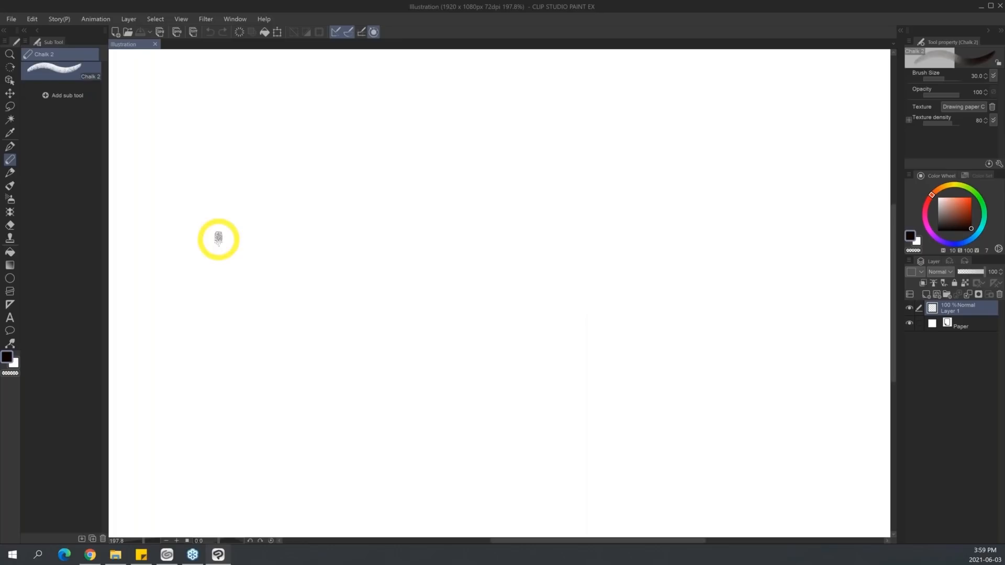
key(g)
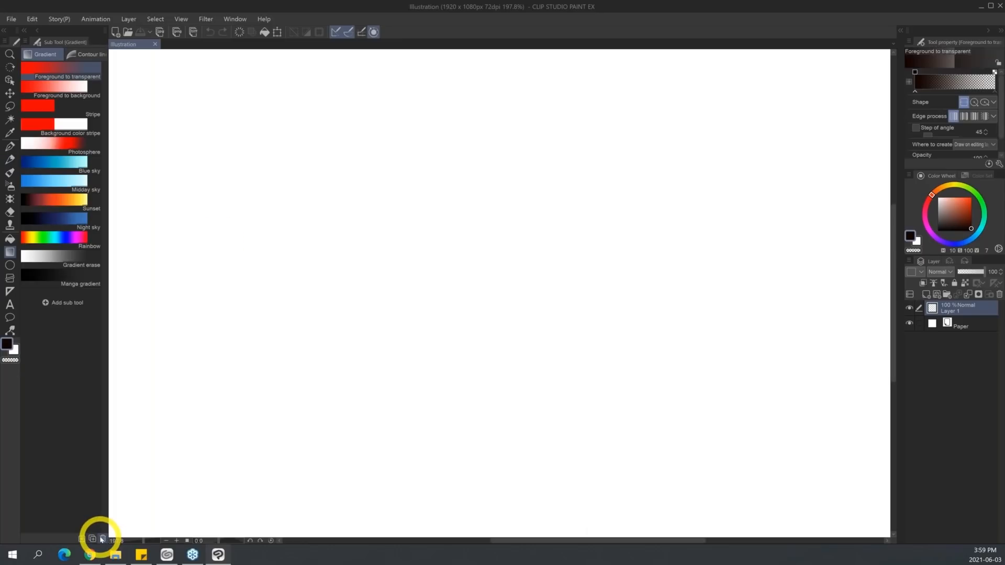
click(10, 147)
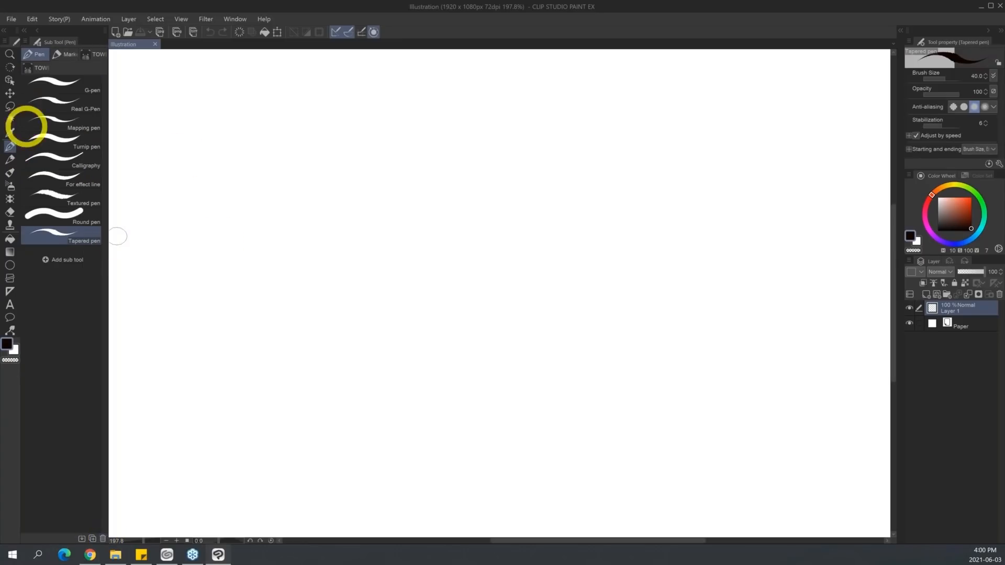
Switch to the Thick oil paint brush and reduce its brush size to 70.
click(9, 159)
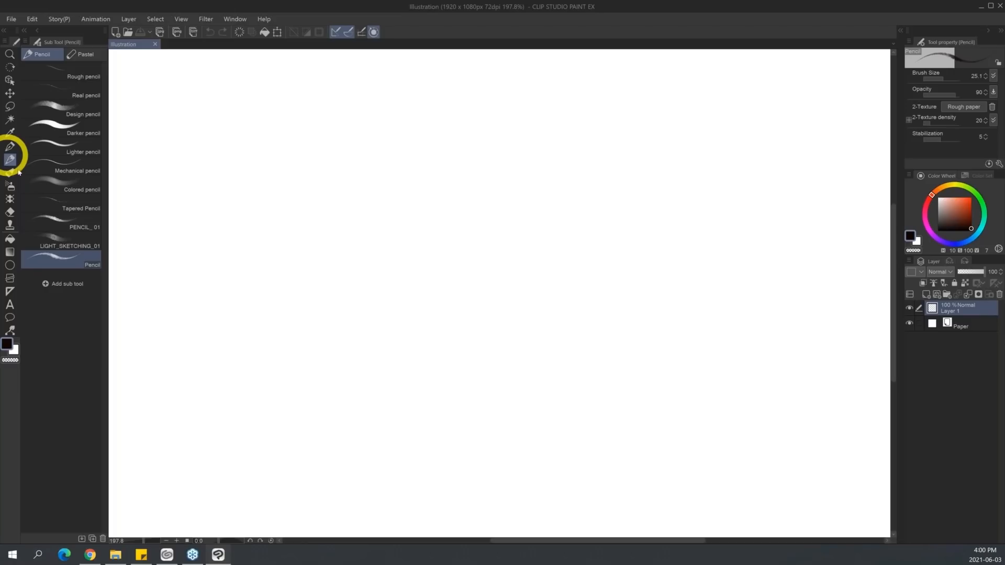
click(9, 173)
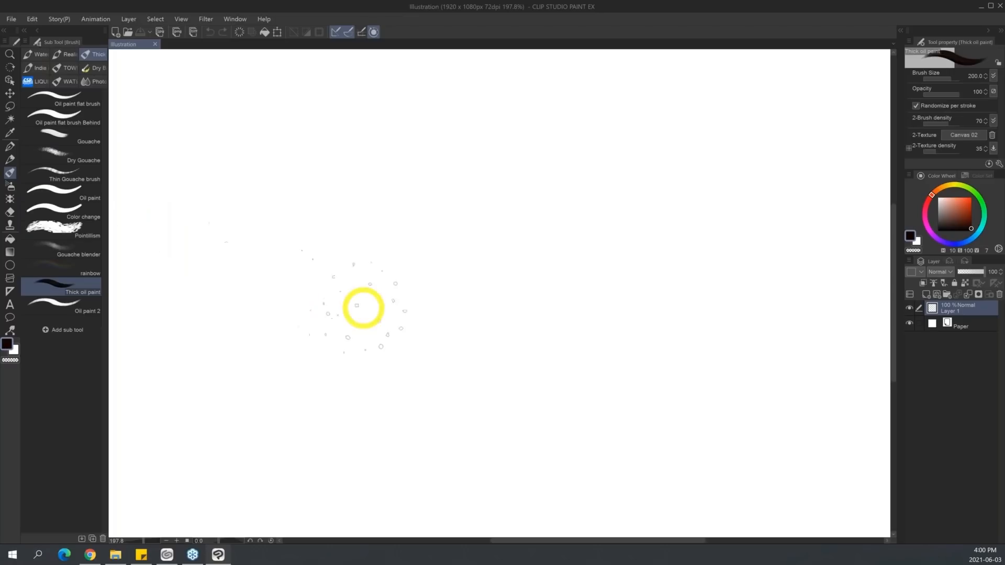
key(bracketleft)
key(bracketleft)
key(bracketleft)
key(bracketleft)
key(bracketleft)
key(bracketleft)
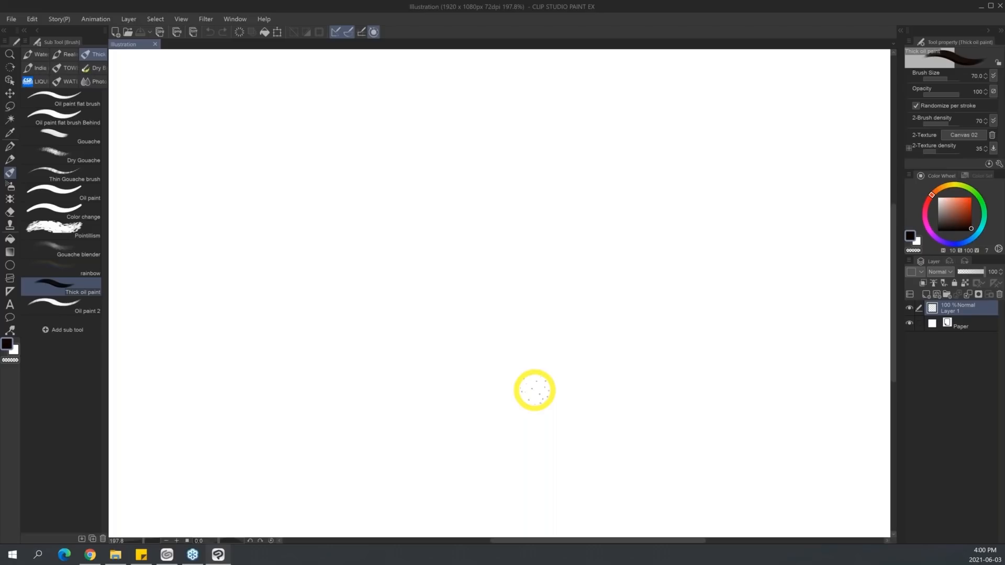
Select the Watercolor splash brush, preview the default Watercolor splash and Wet wash brushes in Add from default, and close it without adding any.
click(38, 53)
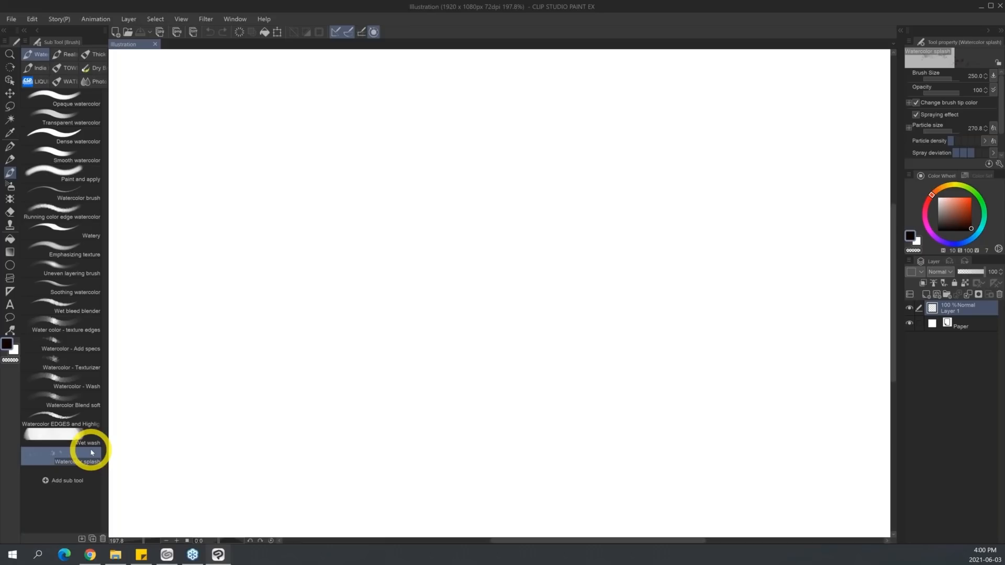
click(26, 41)
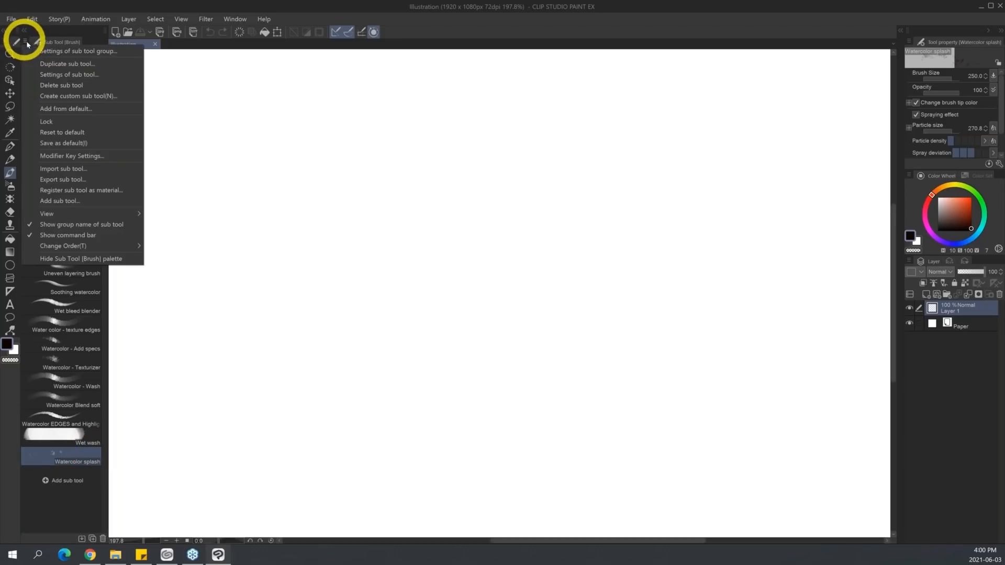
click(111, 109)
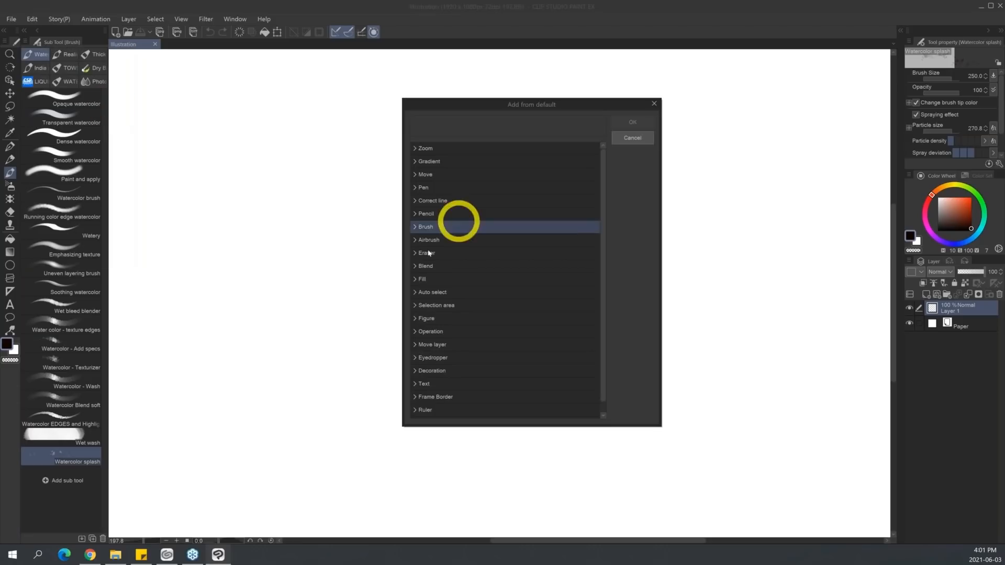
click(415, 226)
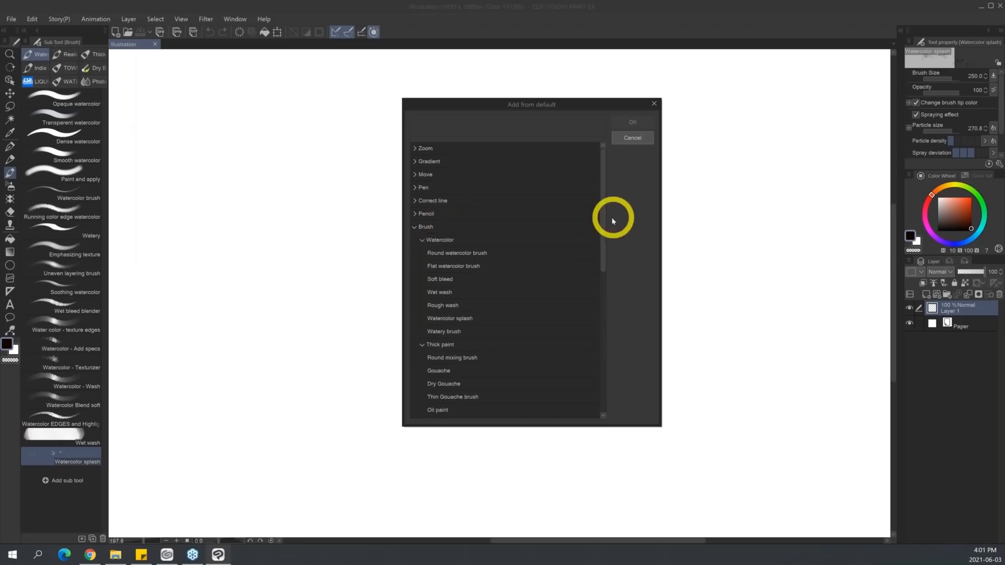
drag(601, 225, 606, 238)
click(460, 292)
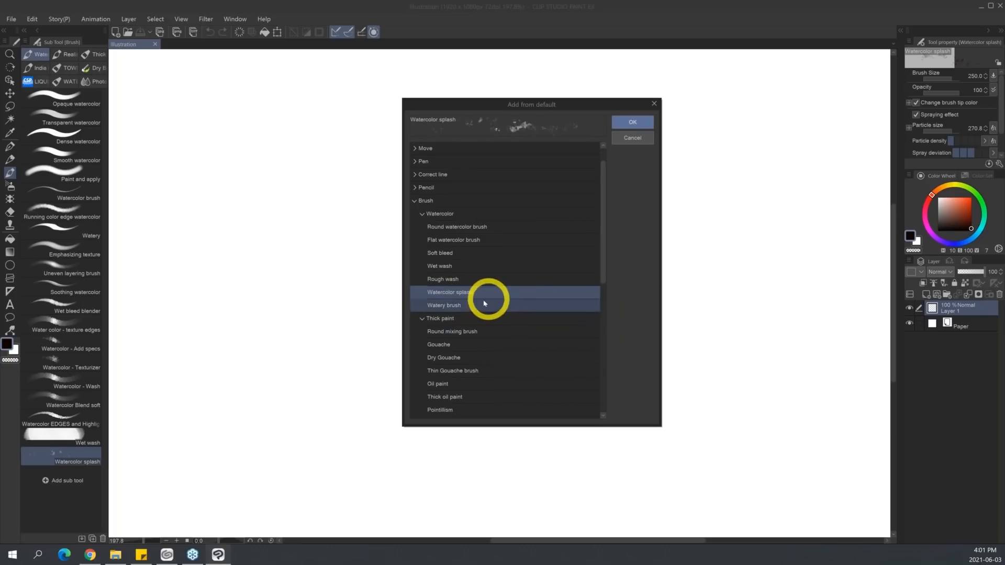
click(451, 266)
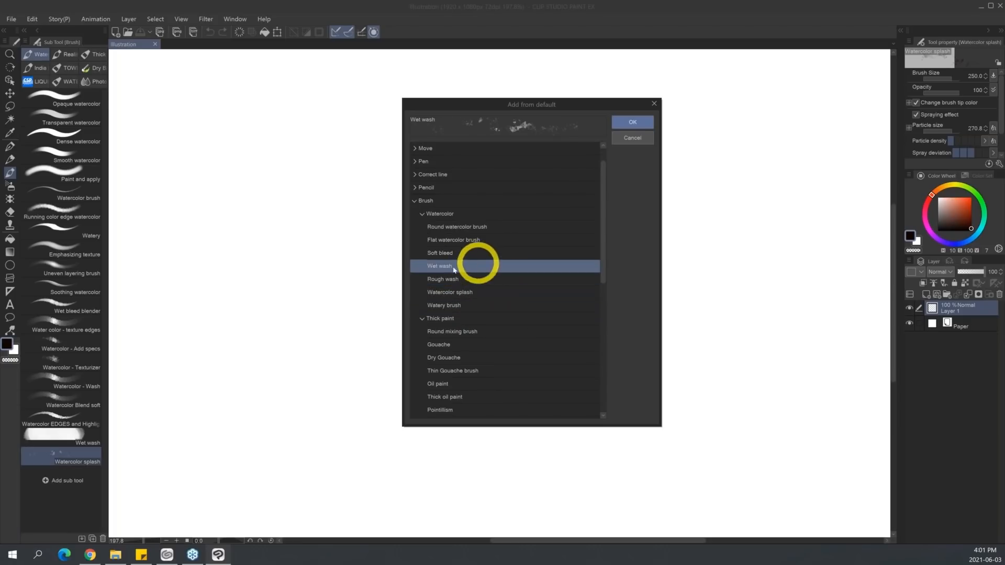
click(492, 292)
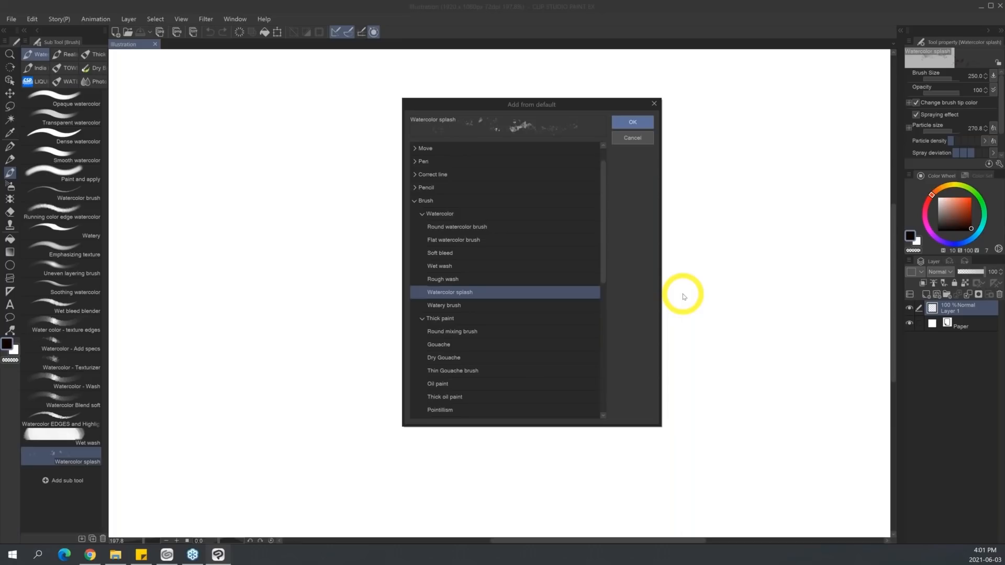
click(654, 104)
Examine the dual brush settings under 2-Brush shape in the Watercolor splash brush's sub tool details.
click(998, 165)
drag(354, 167, 577, 141)
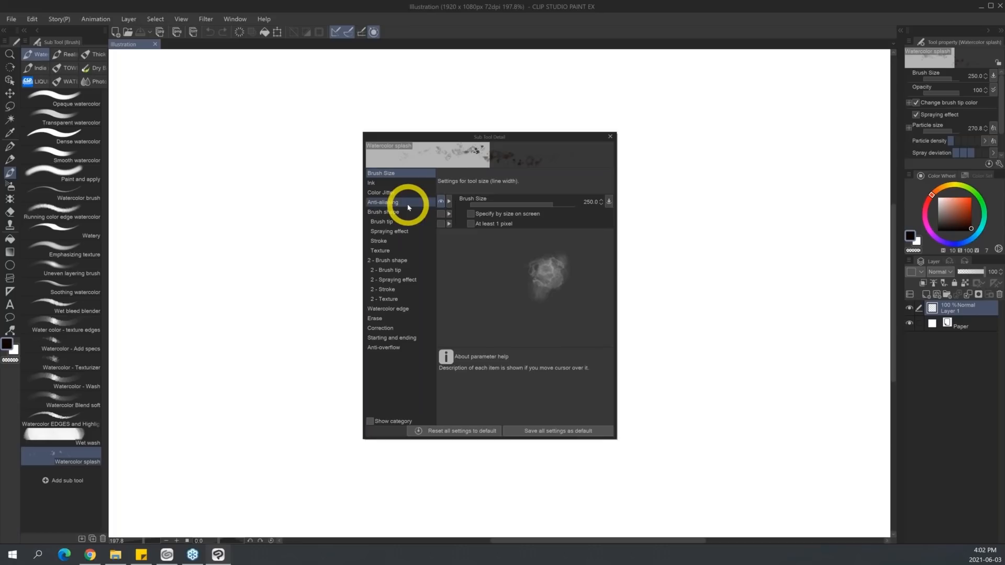
click(415, 258)
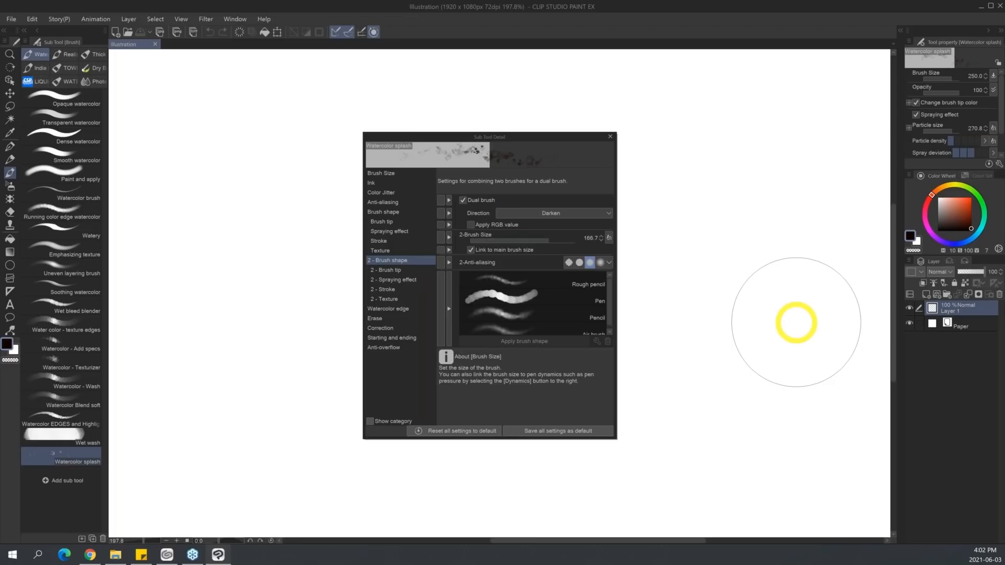
key(k)
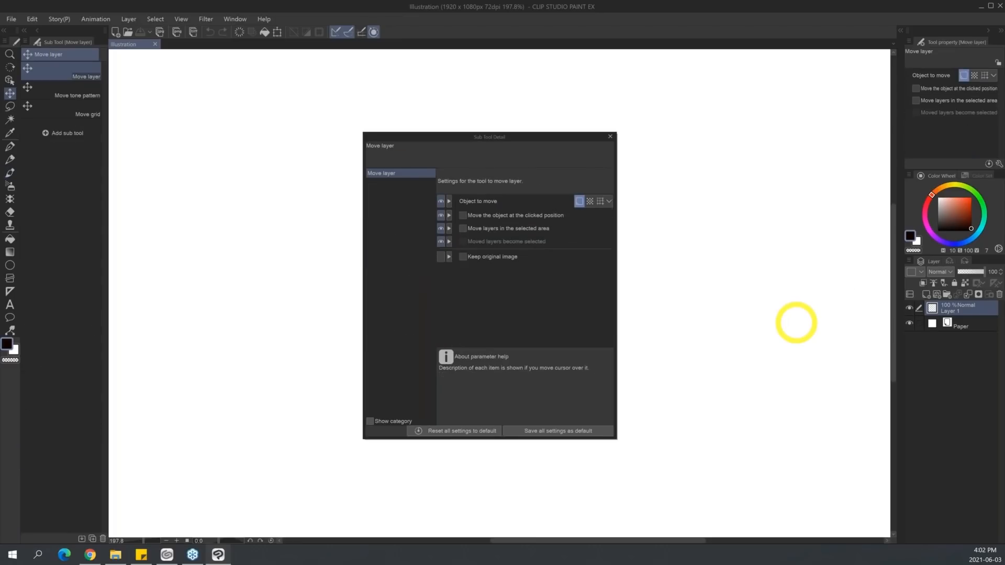
key(b)
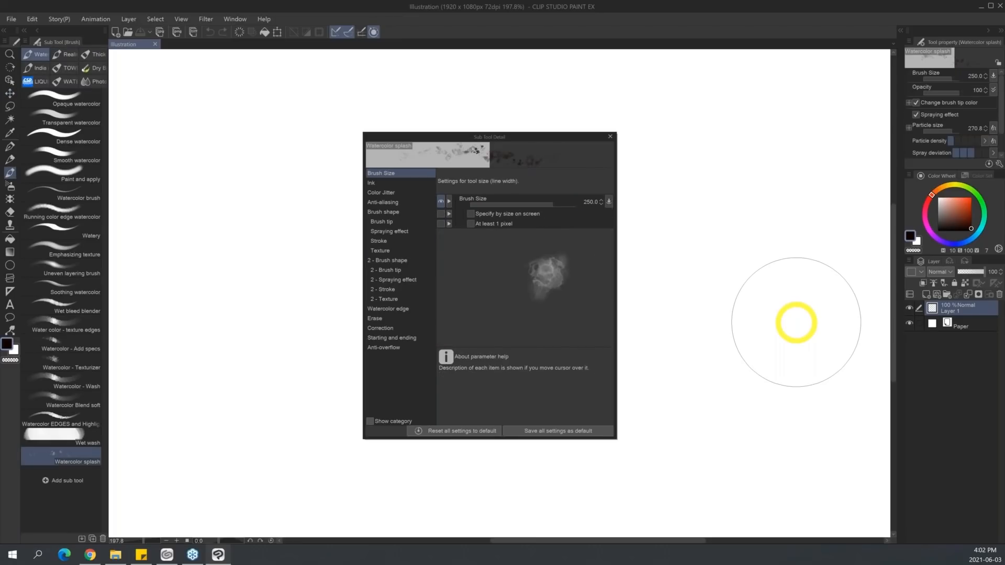
click(407, 260)
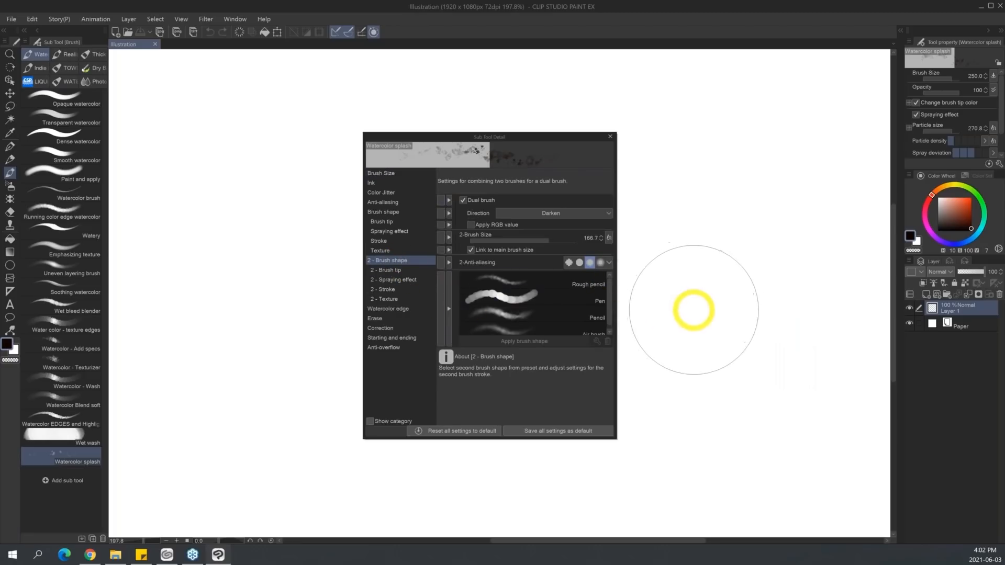